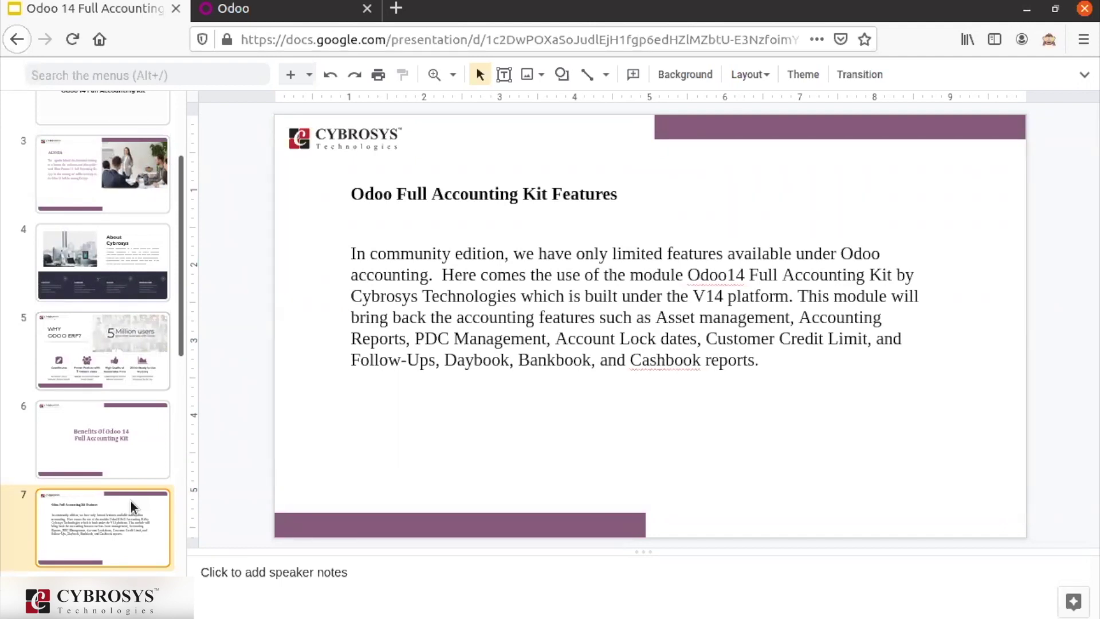
Go through the presentation's remaining slides on the accounting kit features and return to the slide listing ledger and tax reports.
key(Down)
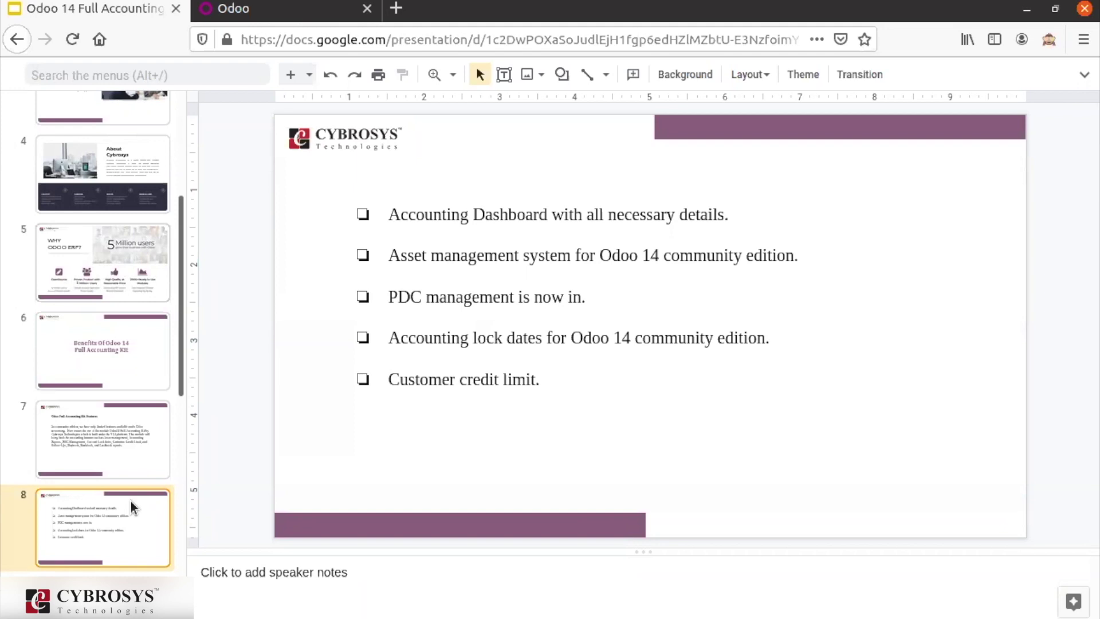
key(Down)
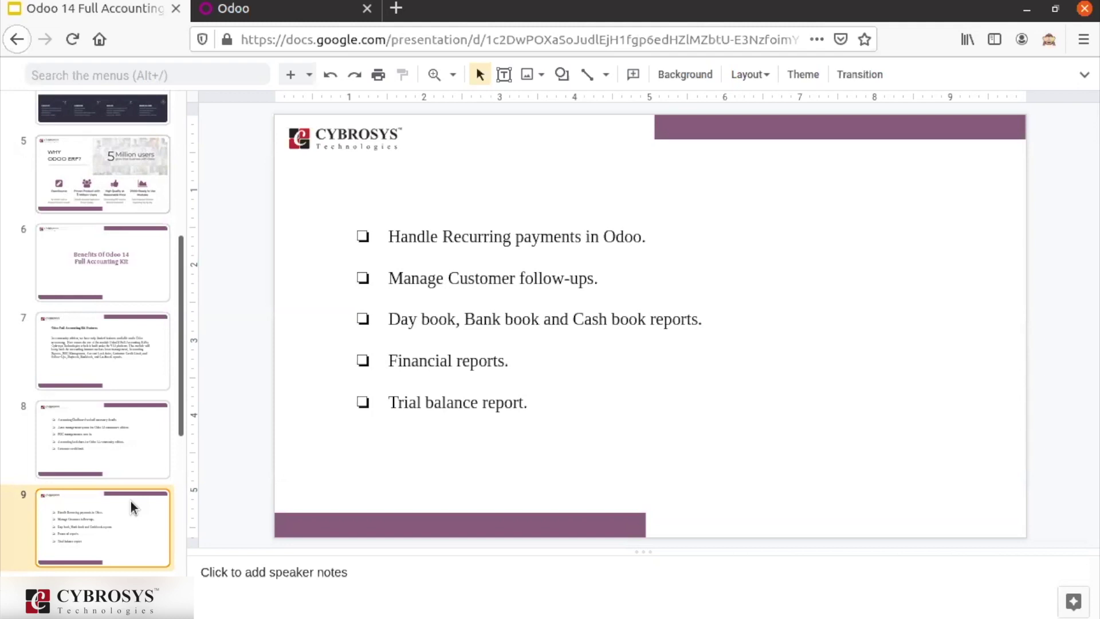
key(Down)
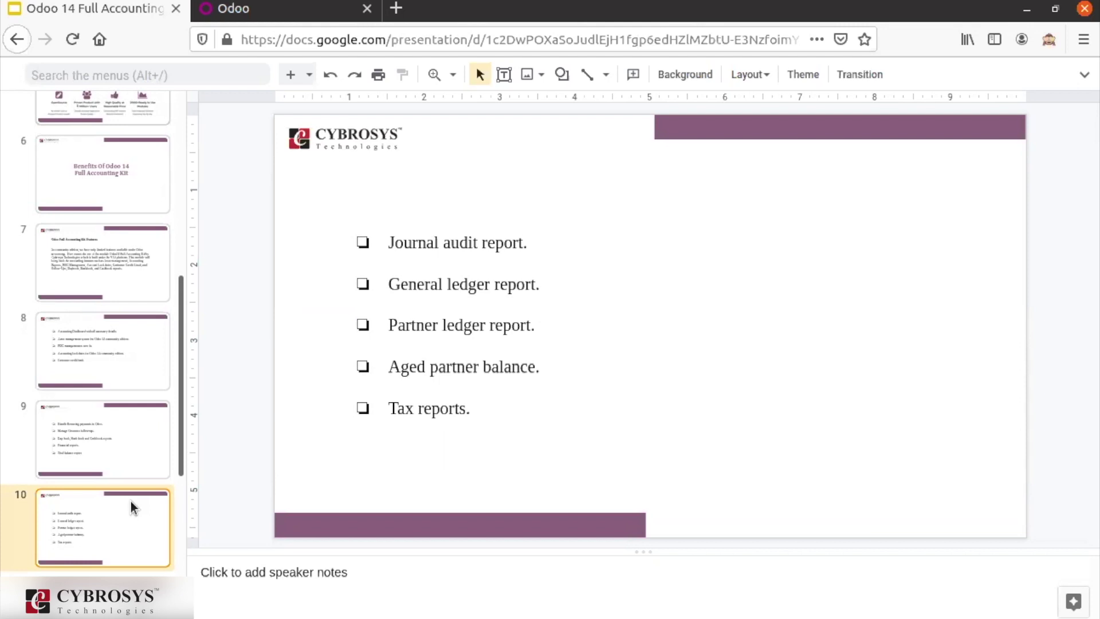
key(Down)
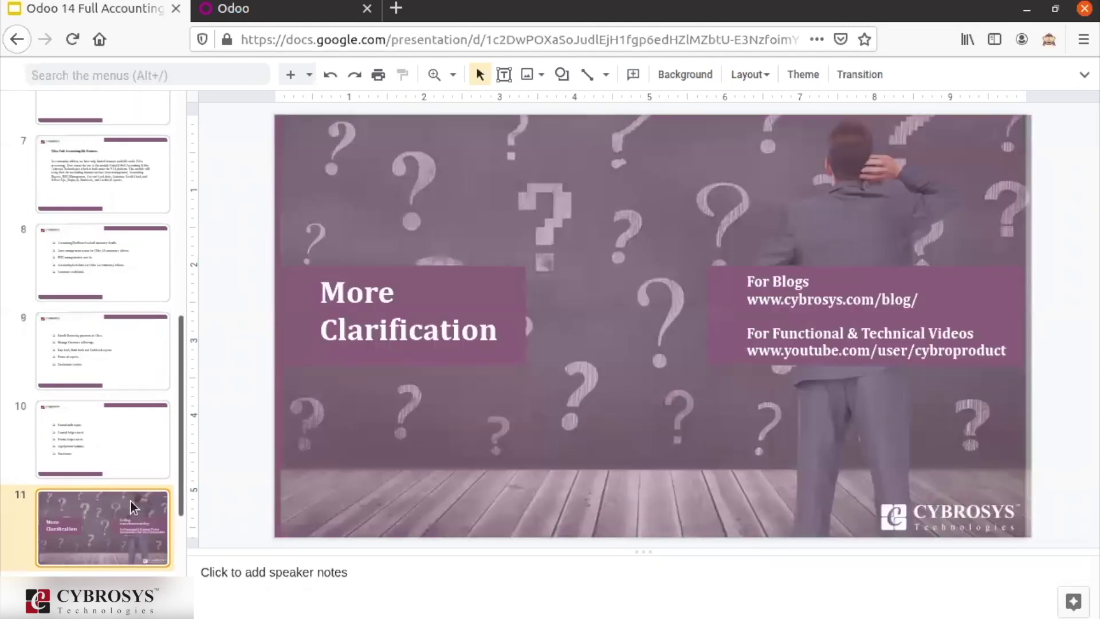
key(Up)
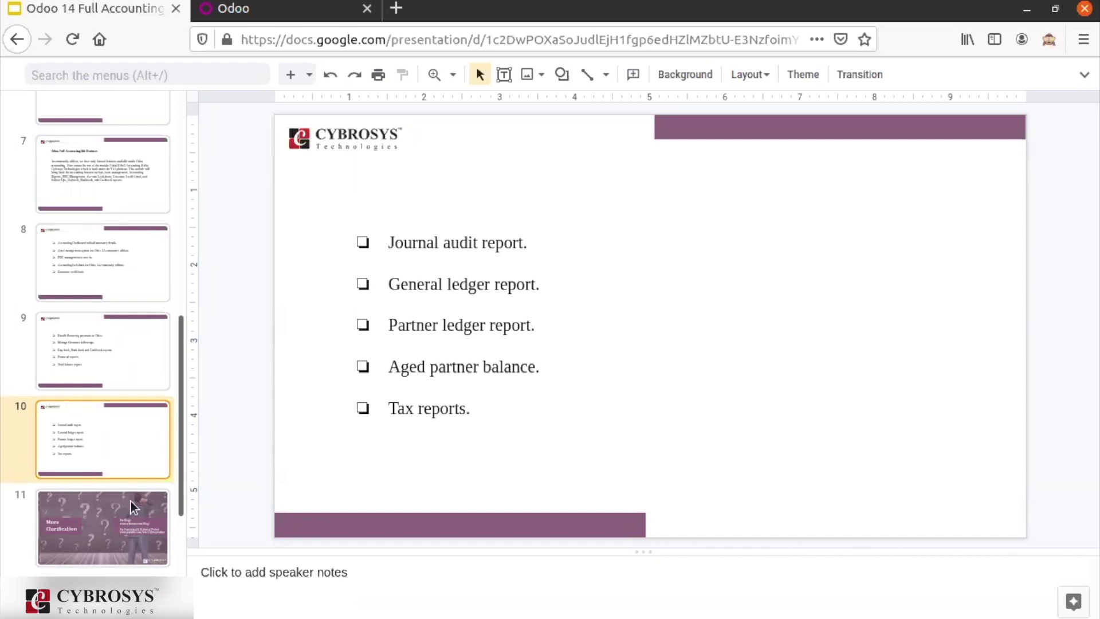
Switch to Odoo and search the Apps catalogue for the module "kit".
click(283, 9)
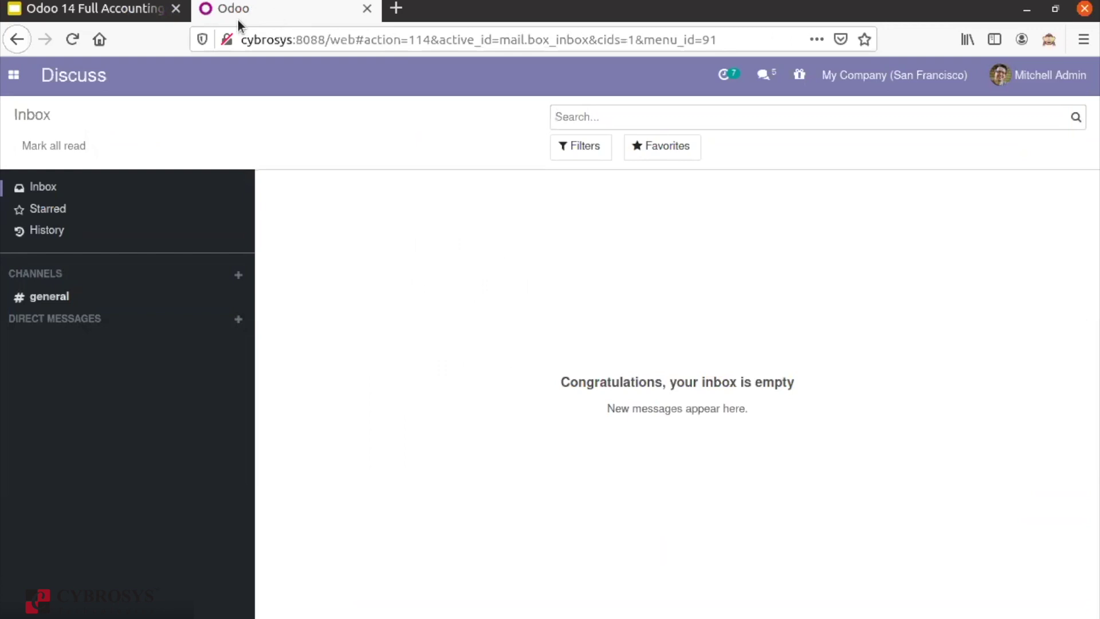
click(12, 76)
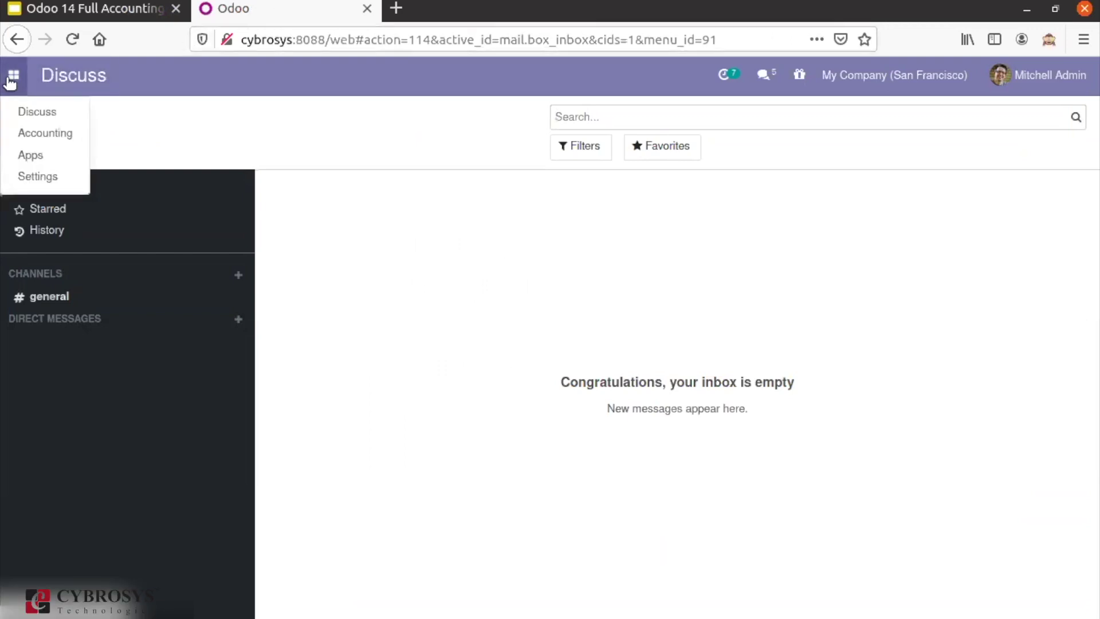
click(27, 156)
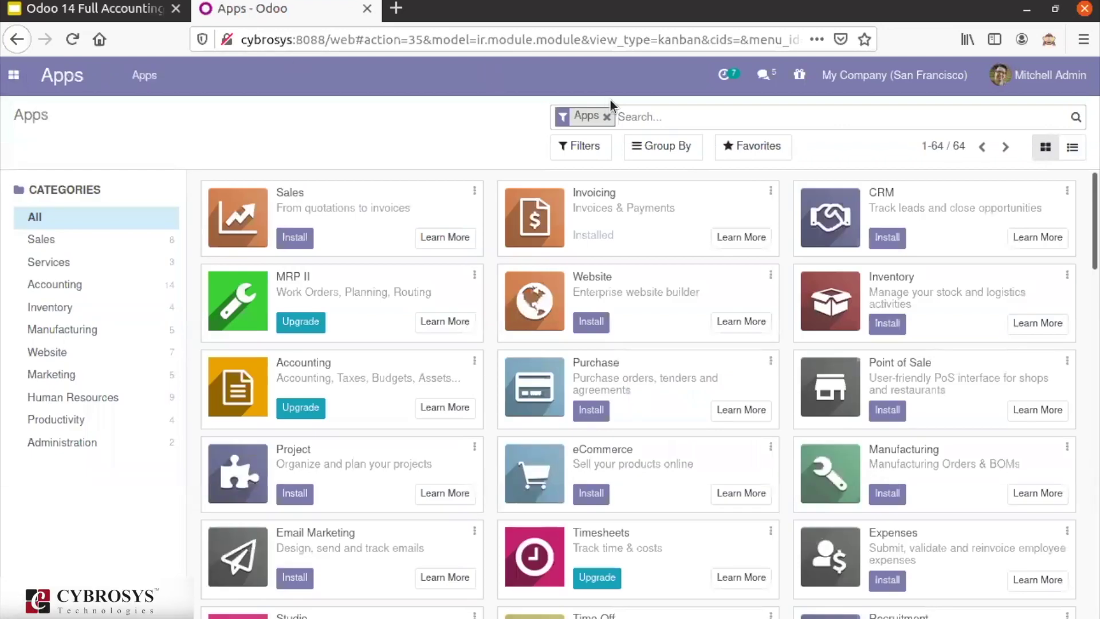
text(kit)
key(Return)
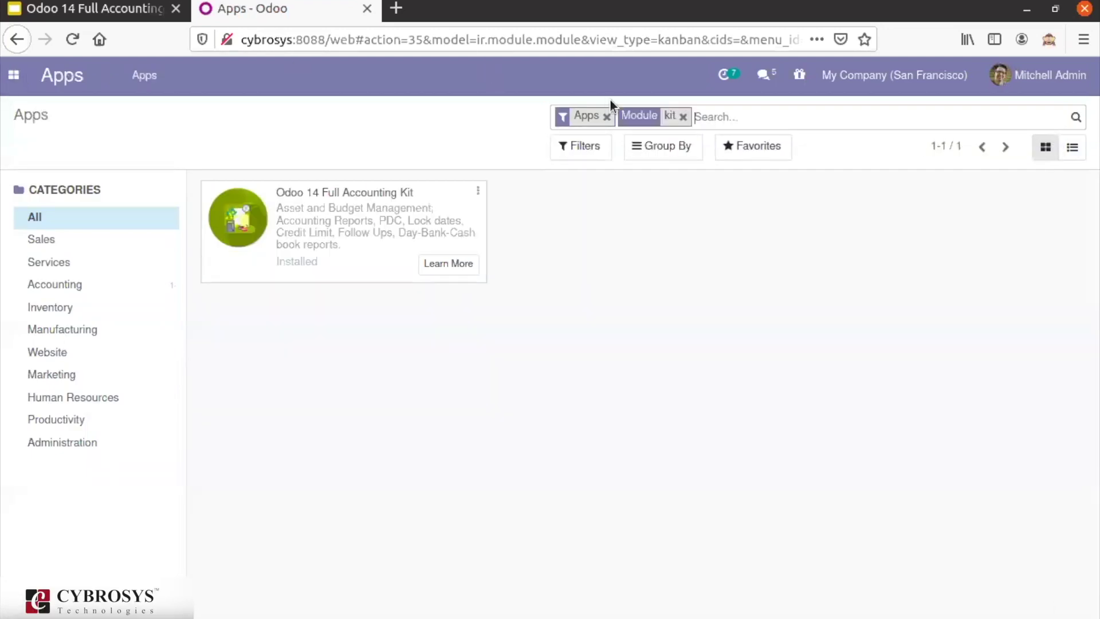
Open the Accounting app and review the summary figures on its dashboard.
click(14, 75)
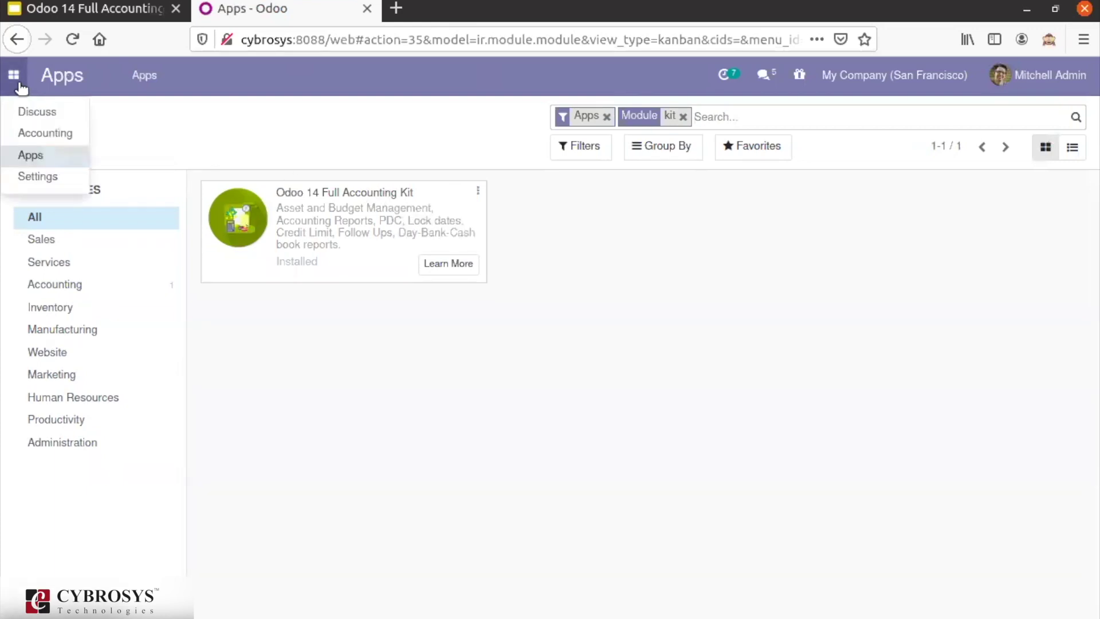
click(34, 133)
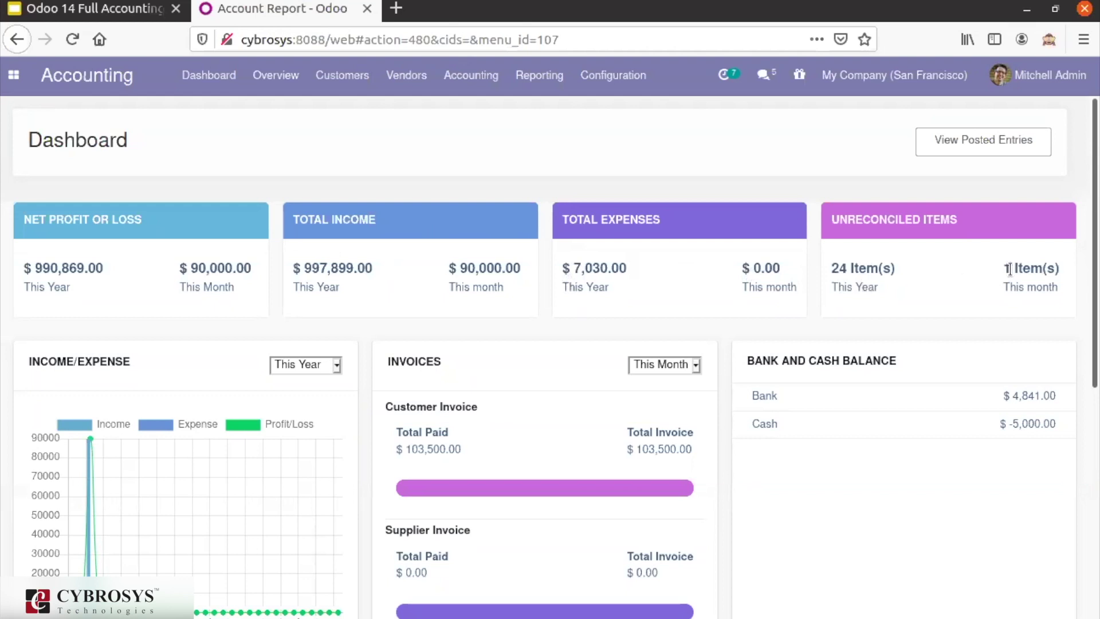
scroll(1010, 269, down, 3)
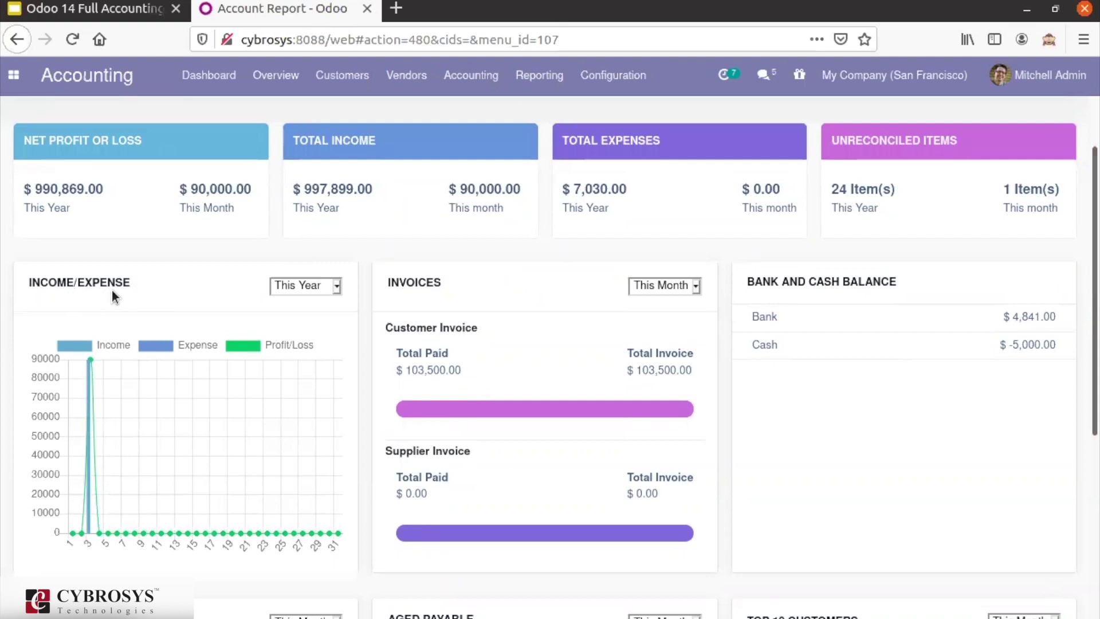
View the Income/Expense chart for This Month, Last Month and finally This Year.
click(335, 289)
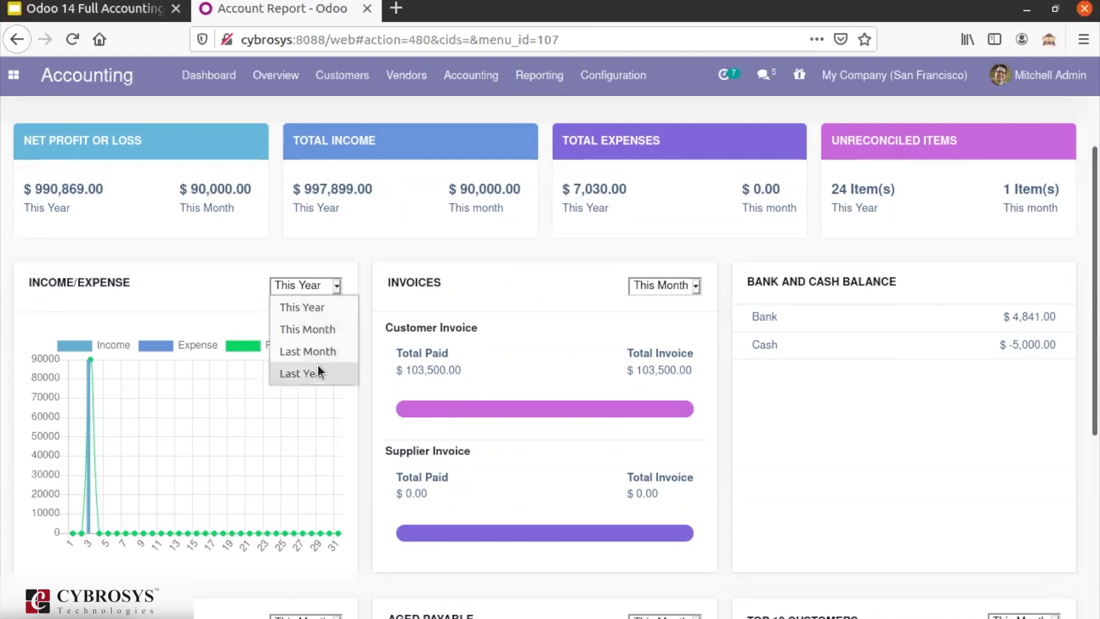
click(334, 329)
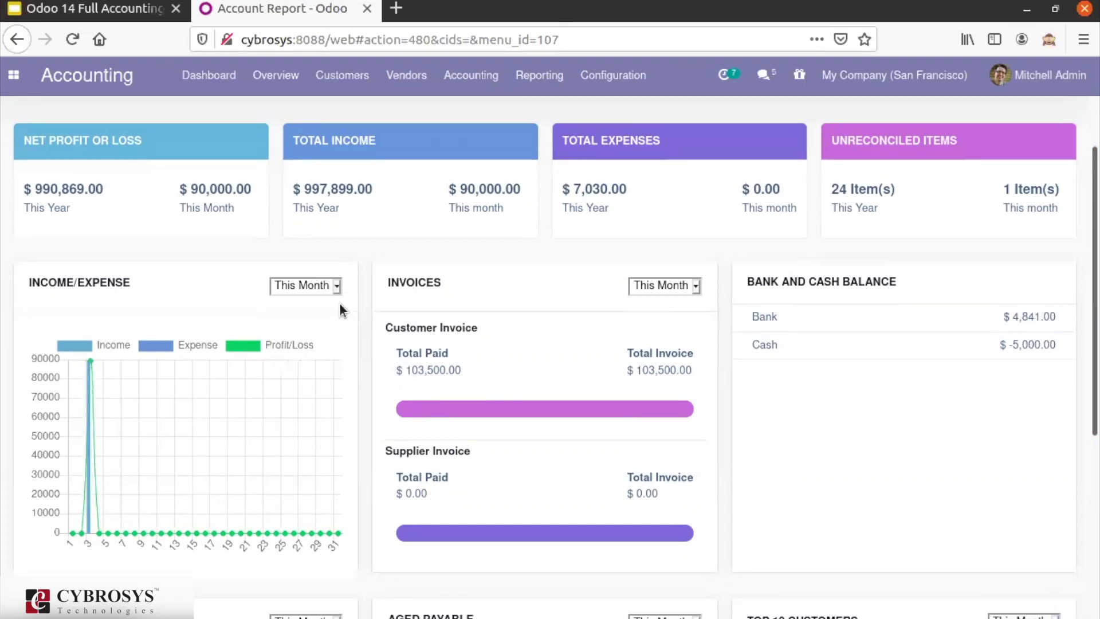
click(335, 289)
click(326, 349)
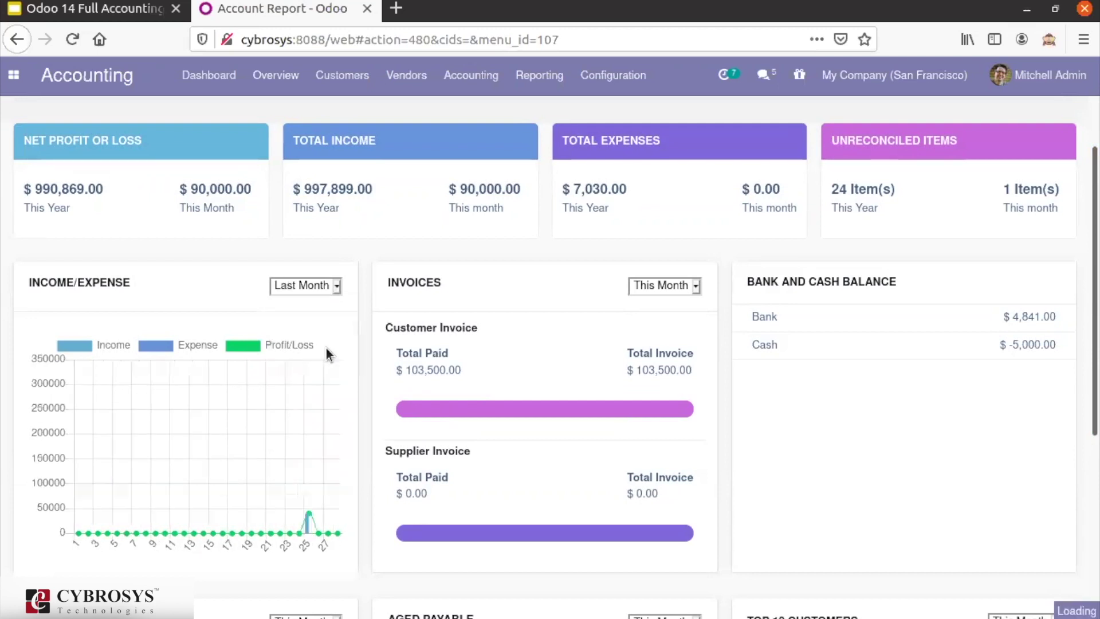
click(339, 288)
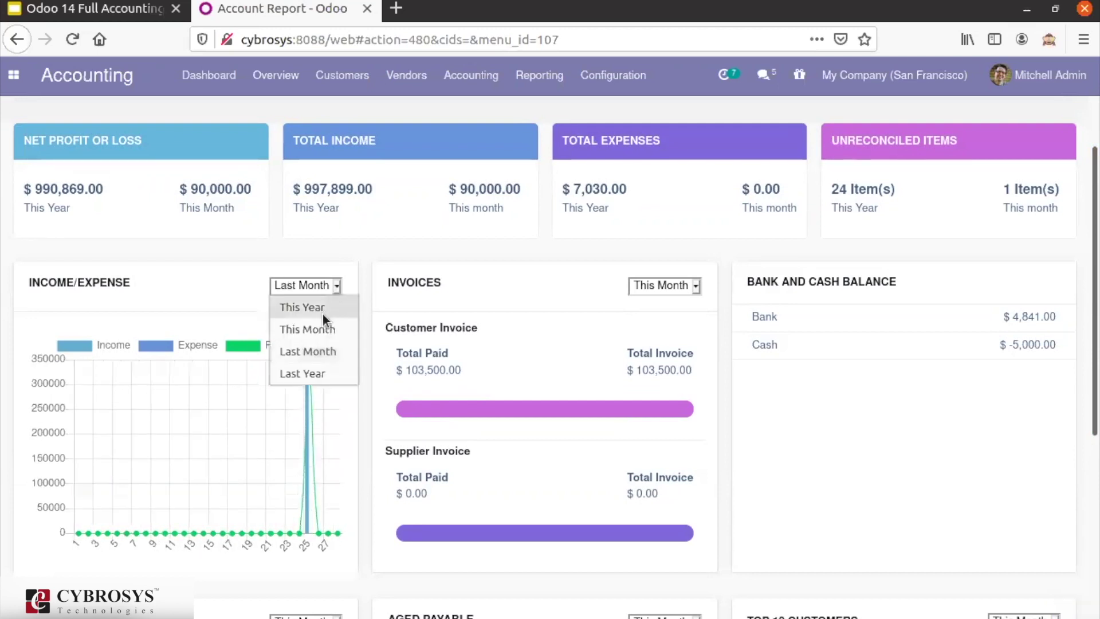
click(322, 315)
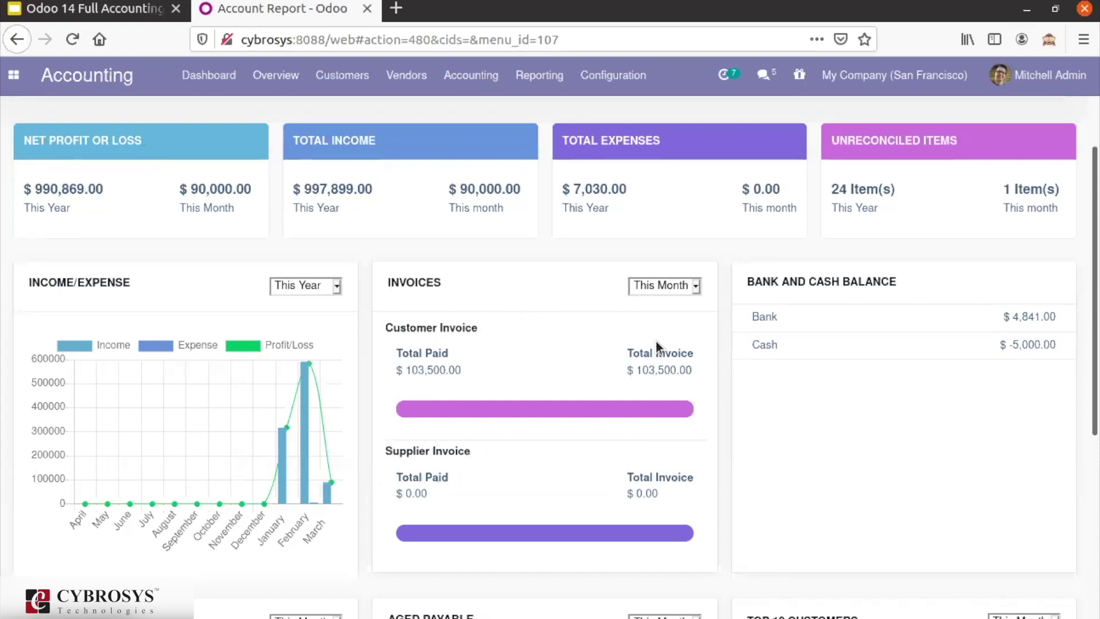
View the dashboard's Invoices totals for This Year, then restore the period to This Month.
click(699, 286)
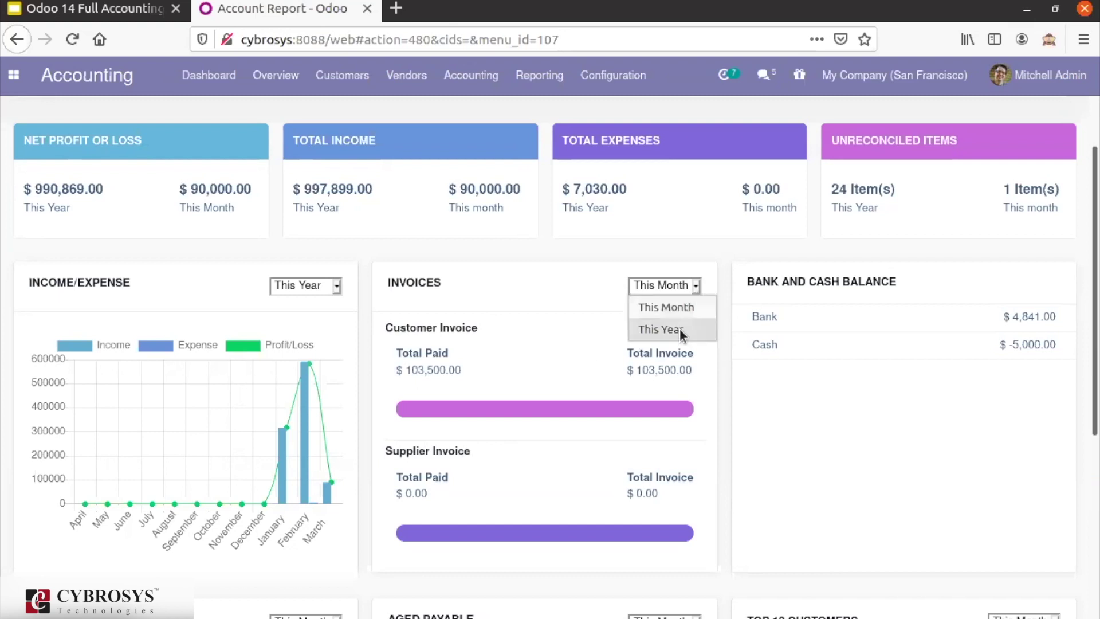
click(680, 328)
click(696, 285)
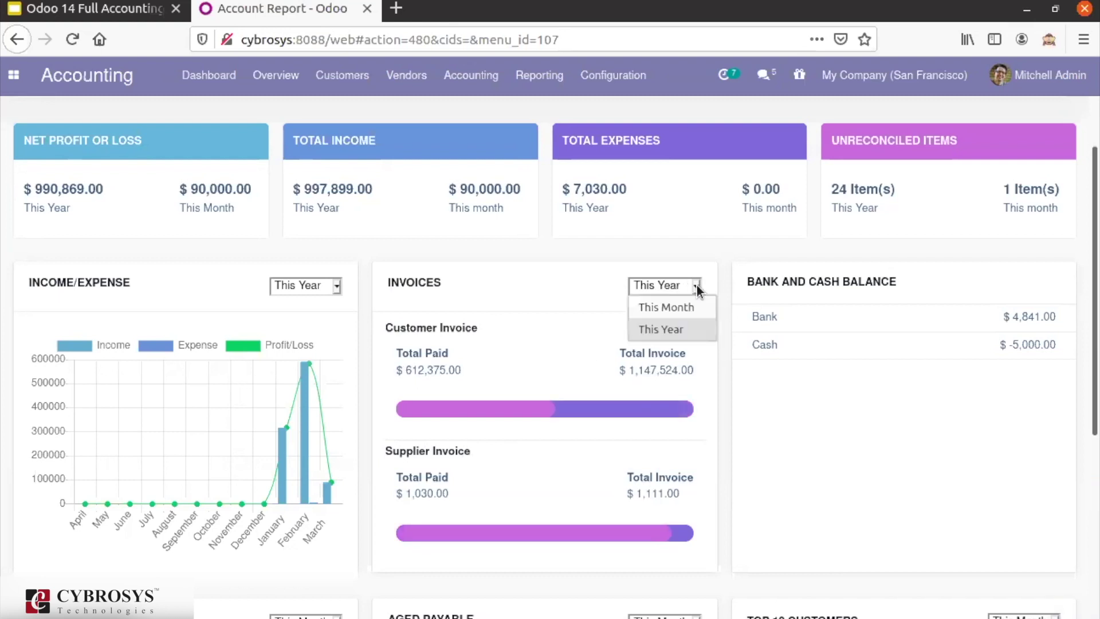
click(686, 307)
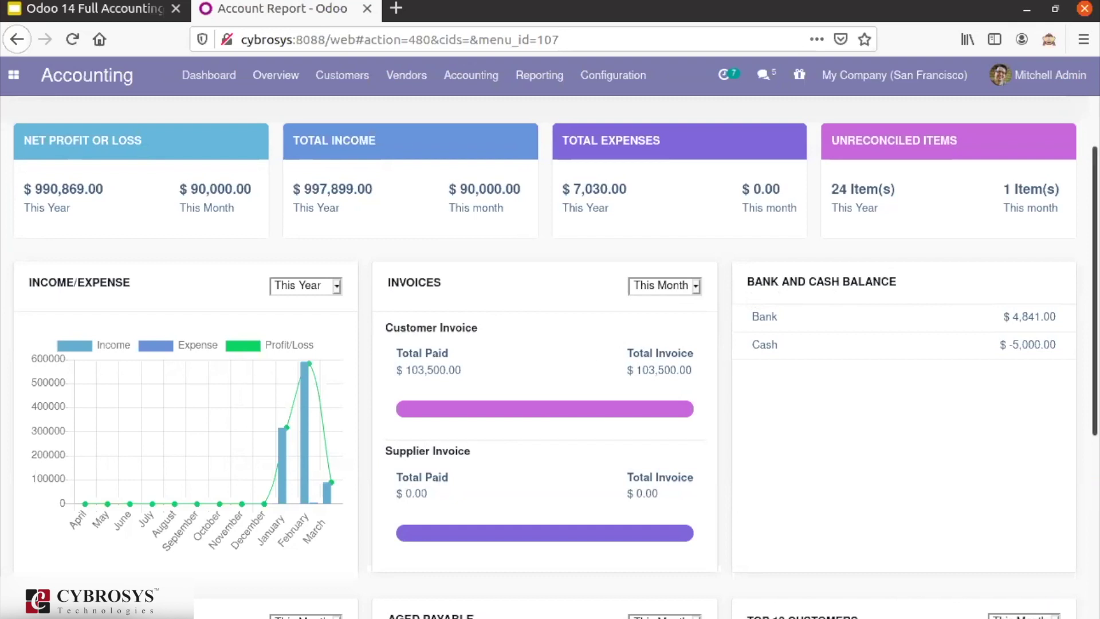
Toggle the dashboard between posted entries and all entries, ending on posted entries only.
scroll(550, 355, up, 2)
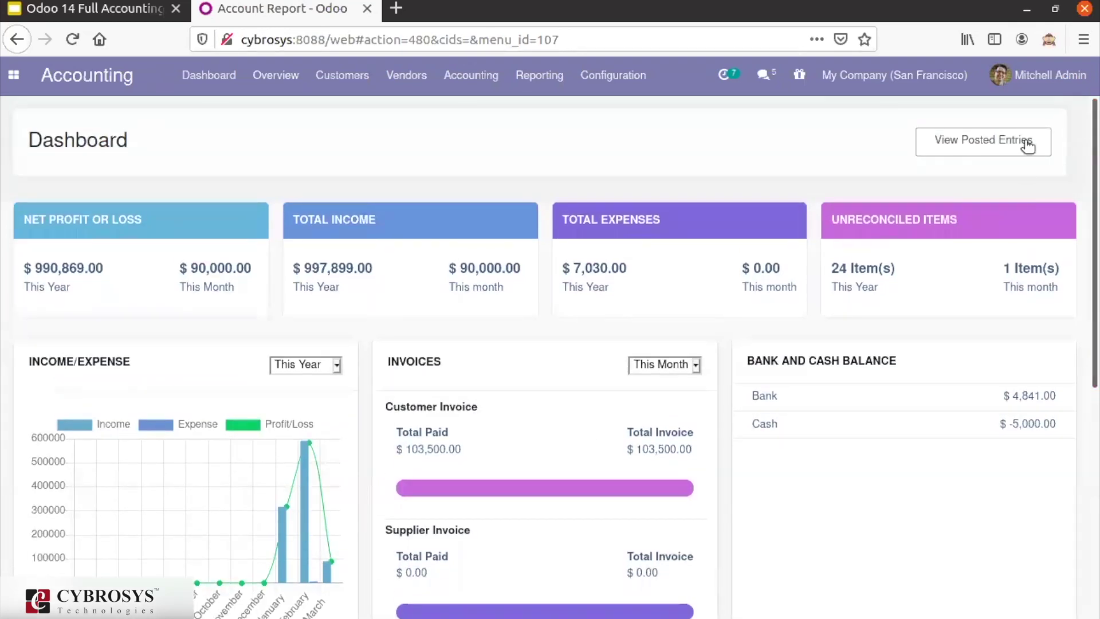
click(1024, 141)
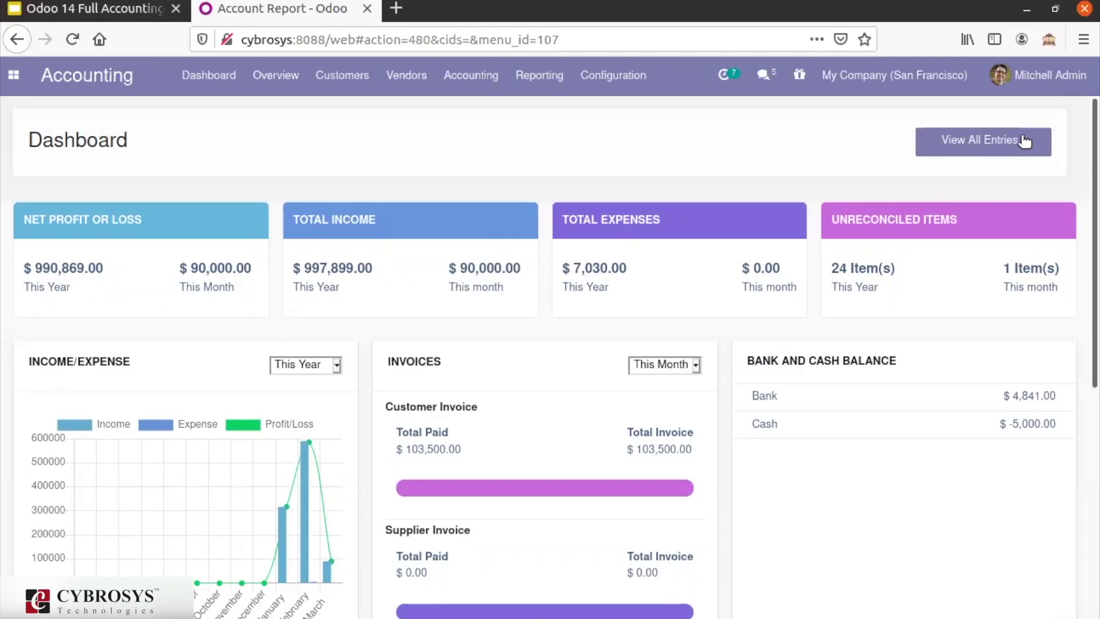
click(1025, 140)
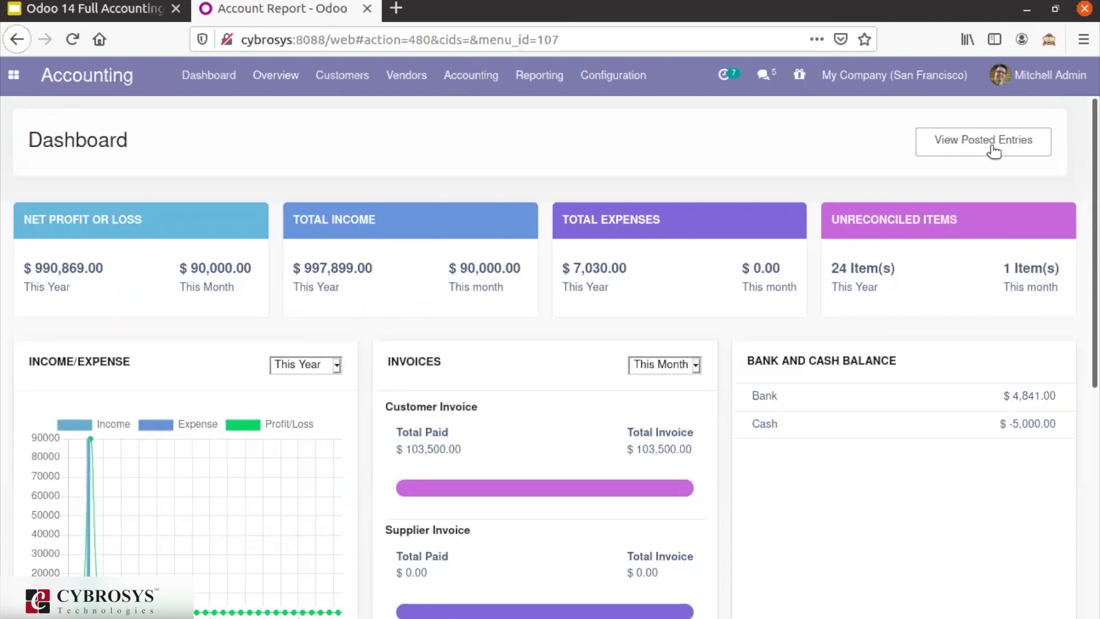
click(993, 147)
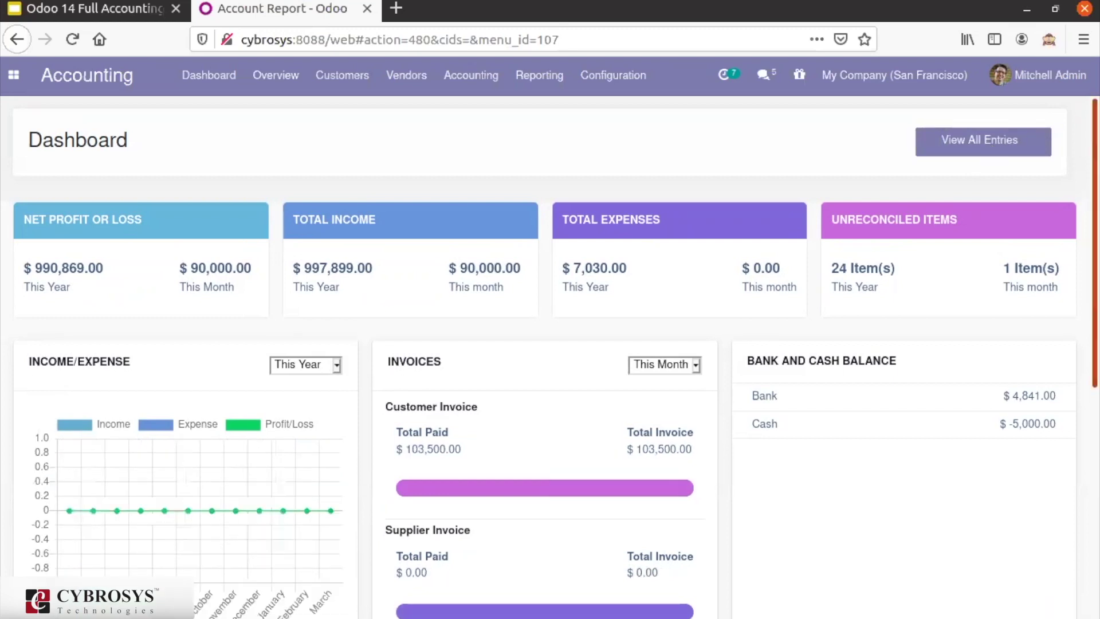
Review the dashboard charts for posted entries, then switch the dashboard back to all entries.
scroll(550, 358, down, 3)
scroll(550, 357, down, 3)
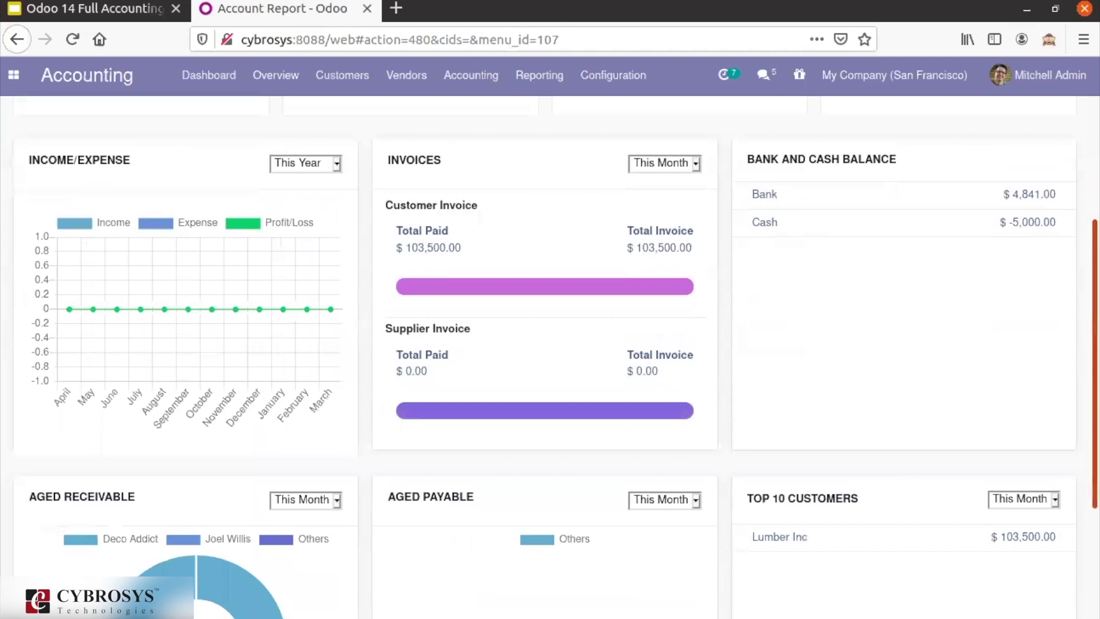
scroll(550, 356, up, 5)
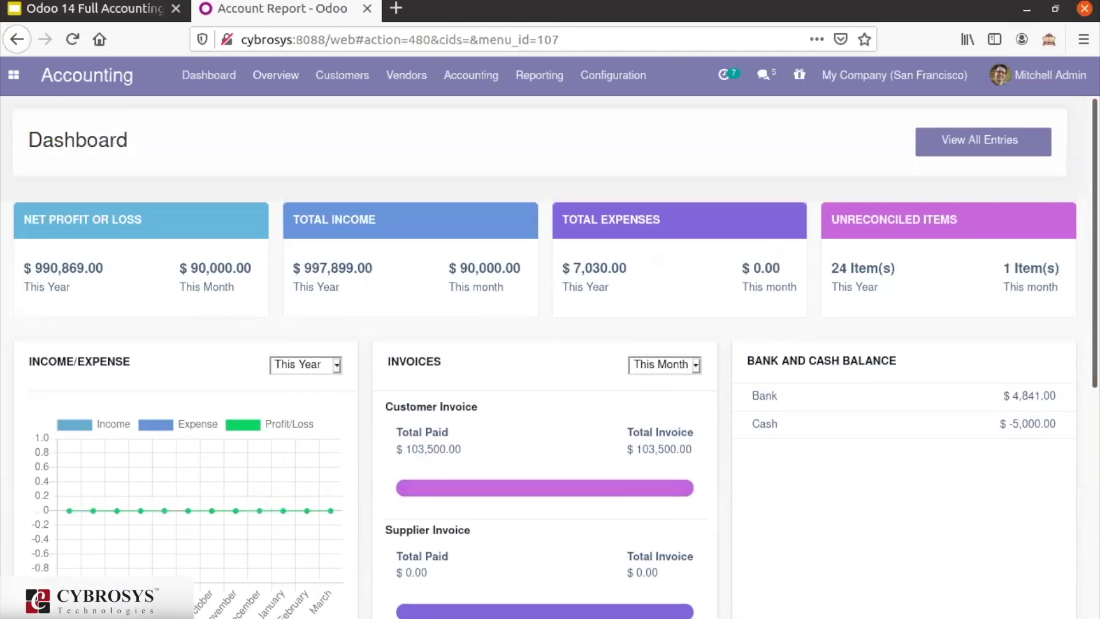
scroll(550, 356, down, 2)
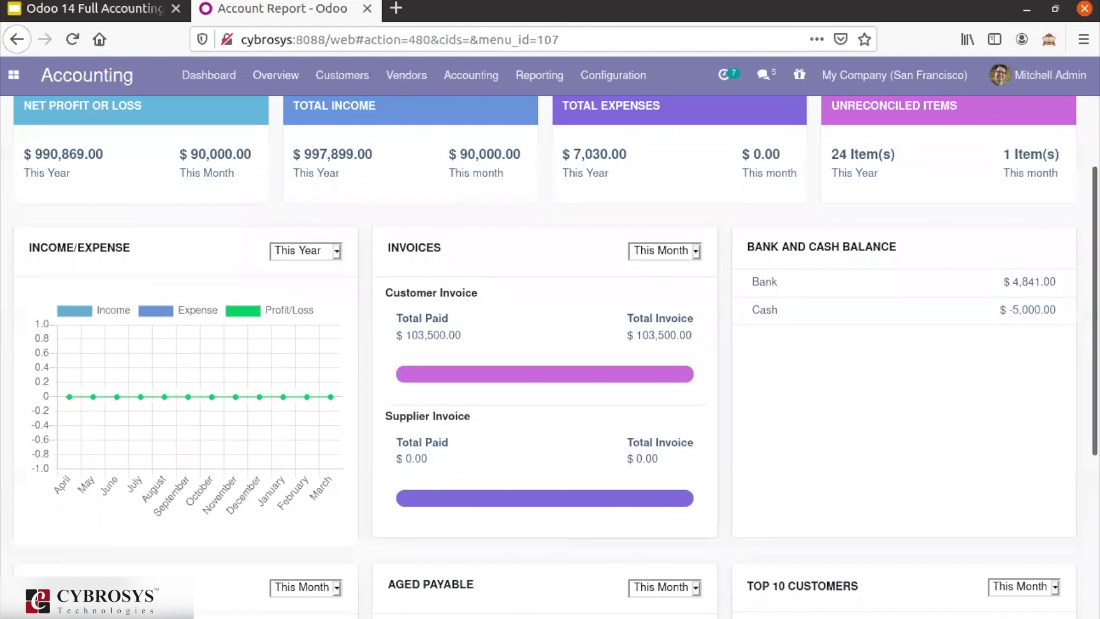
scroll(550, 356, up, 2)
click(989, 147)
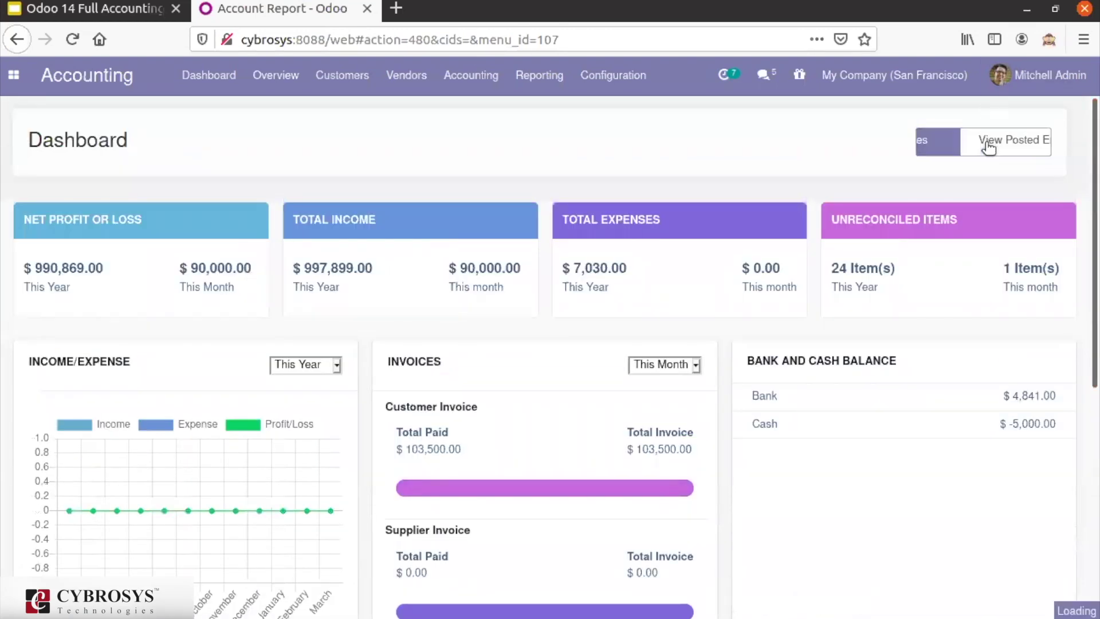
View the Aged Receivable chart for This Year, then restore its period to This Month.
scroll(550, 357, down, 2)
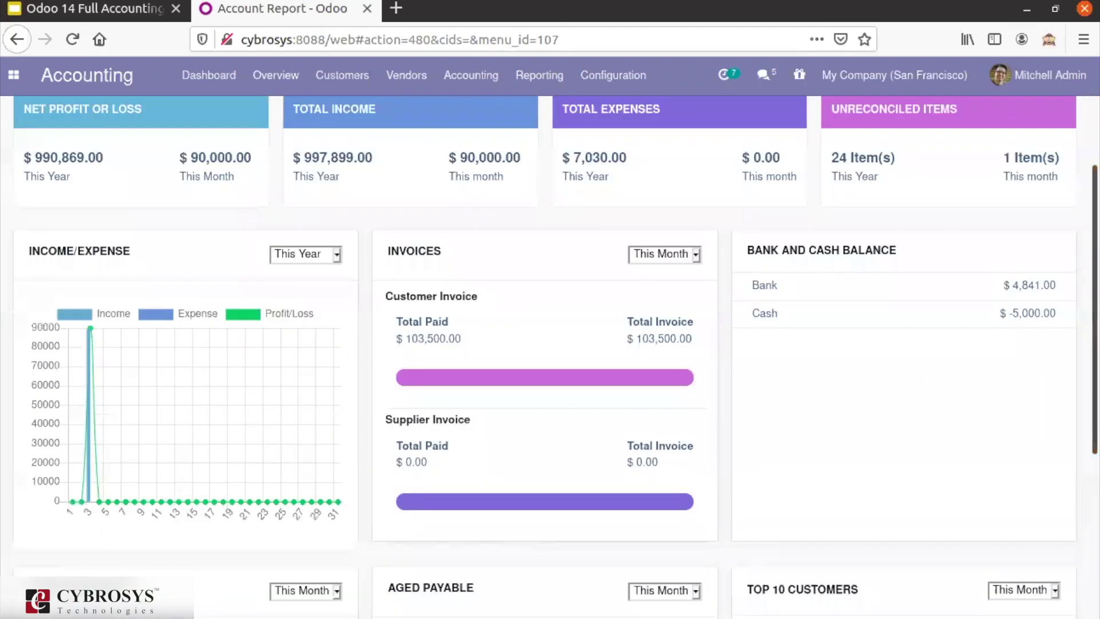
scroll(550, 356, down, 5)
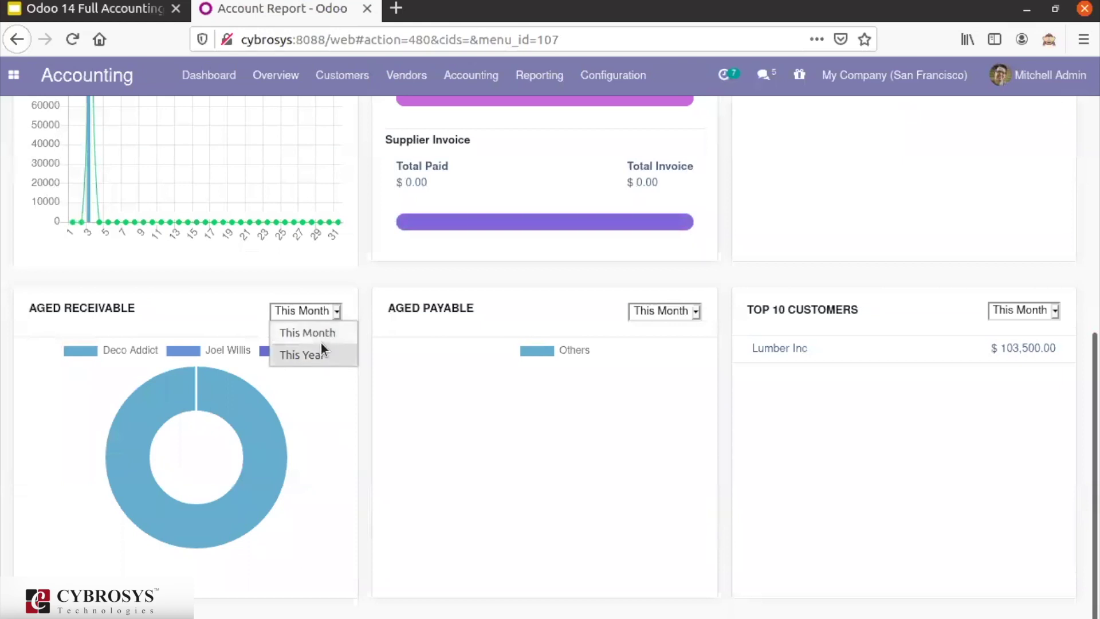
click(318, 355)
click(331, 318)
click(322, 333)
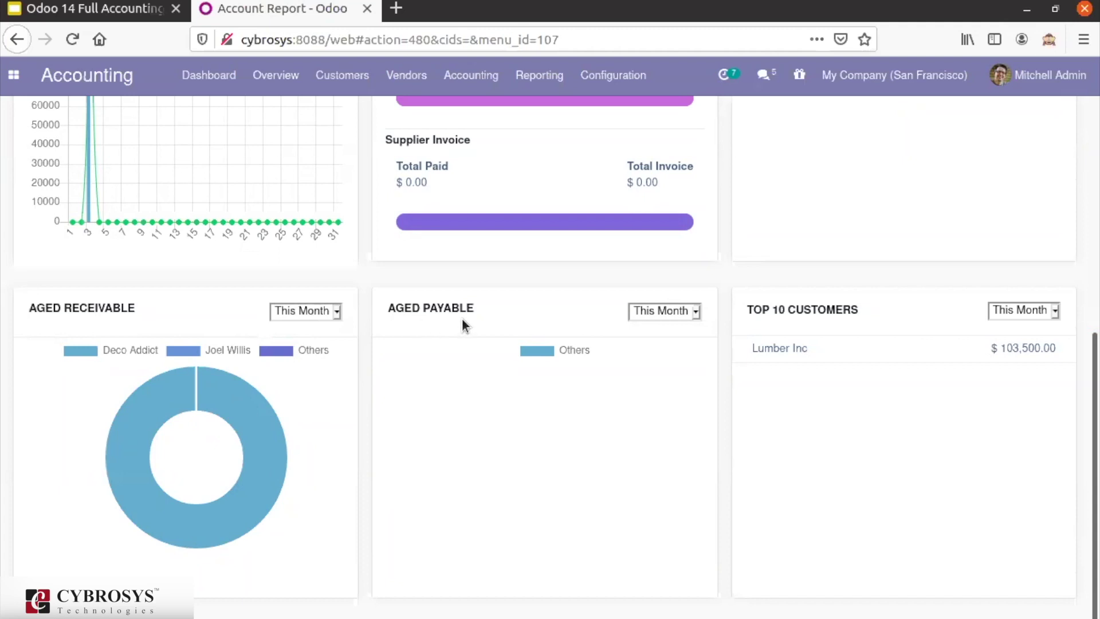
Set the Aged Payable chart's period to This Year.
click(696, 311)
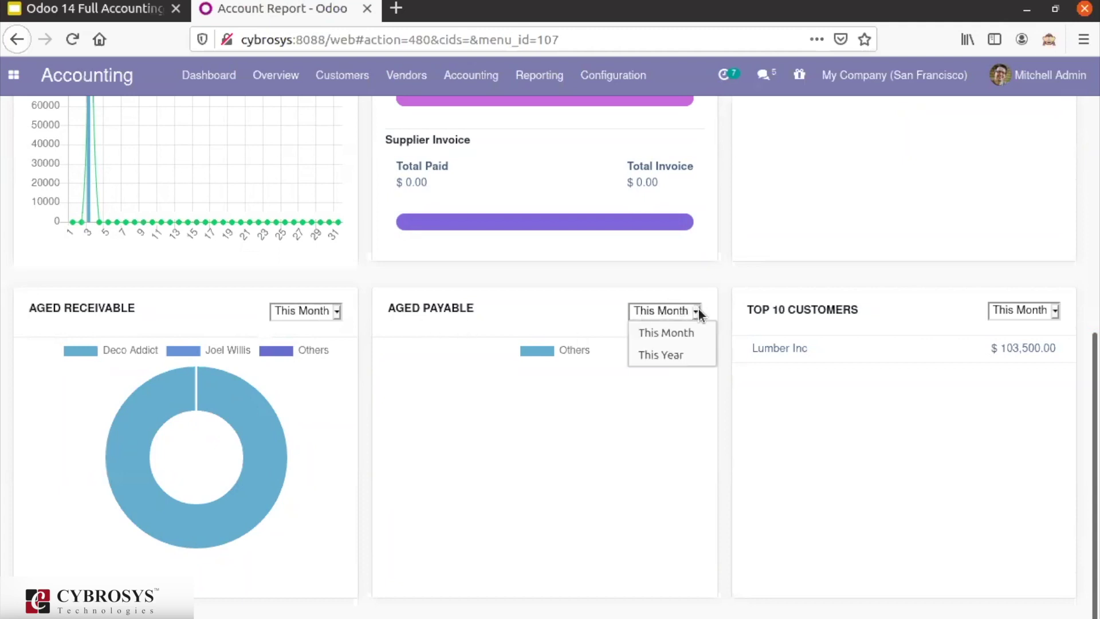
click(687, 354)
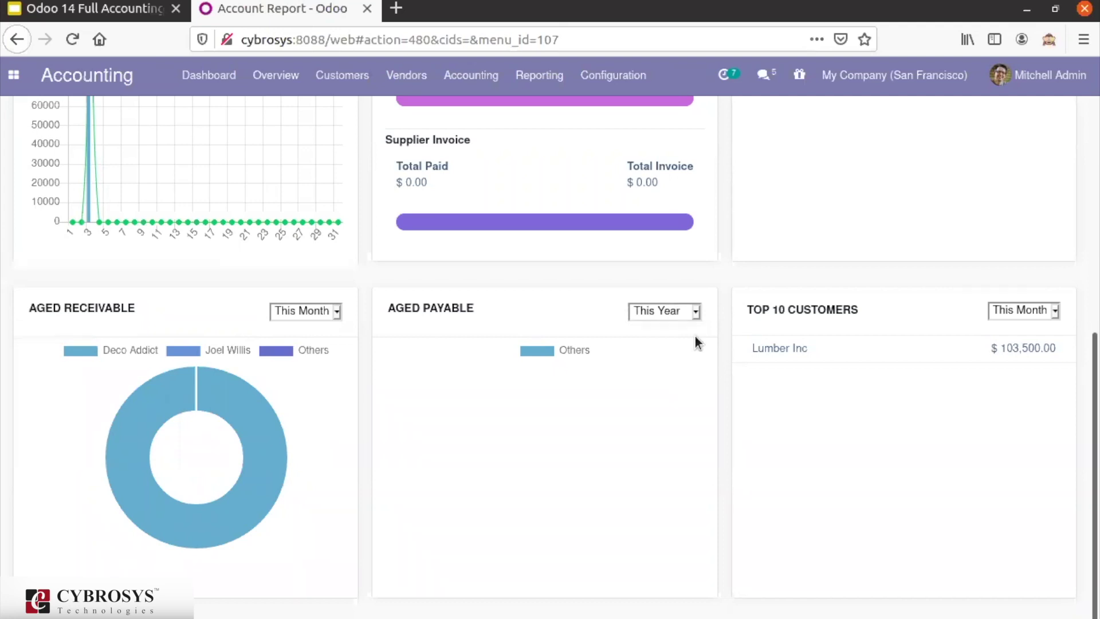
click(696, 314)
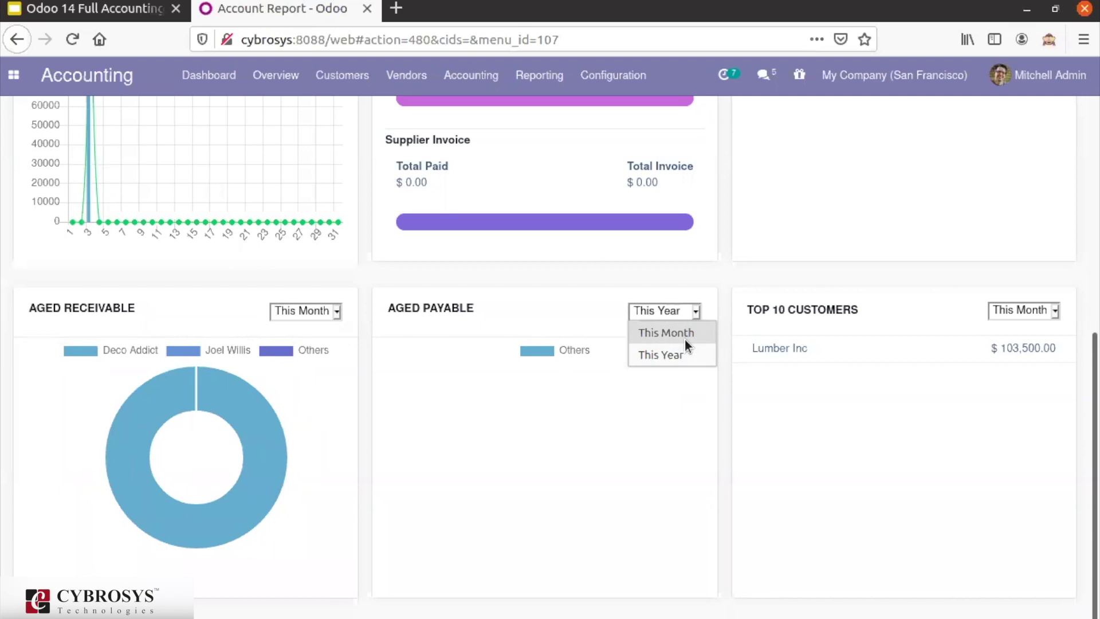
click(1058, 319)
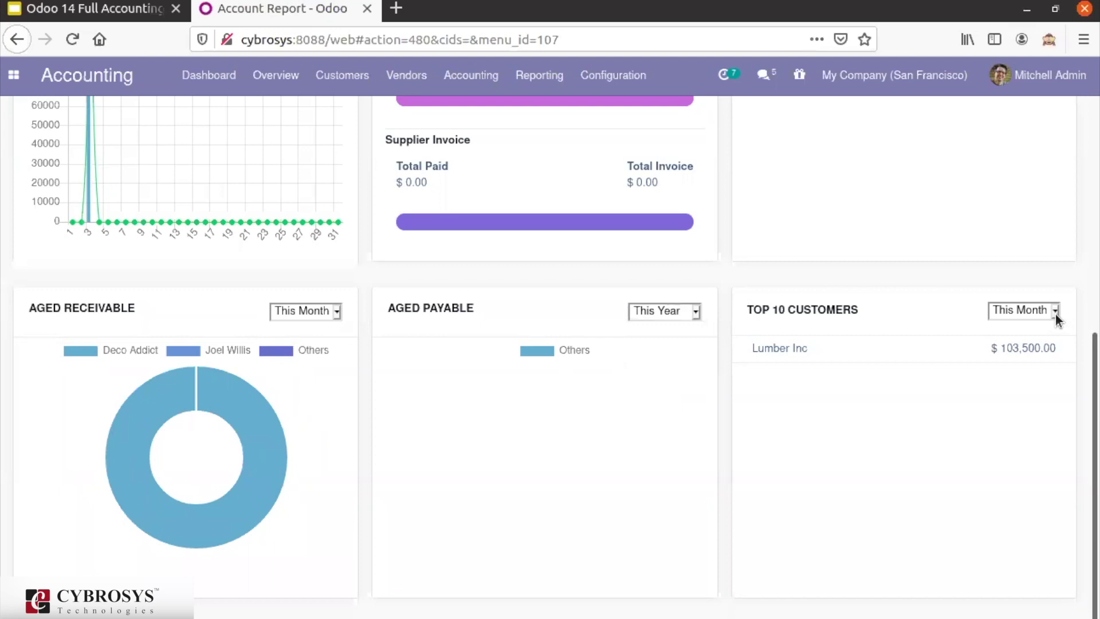
Set the Top 10 Customers list's period to Last Month and look over the whole dashboard.
click(1056, 319)
click(1049, 353)
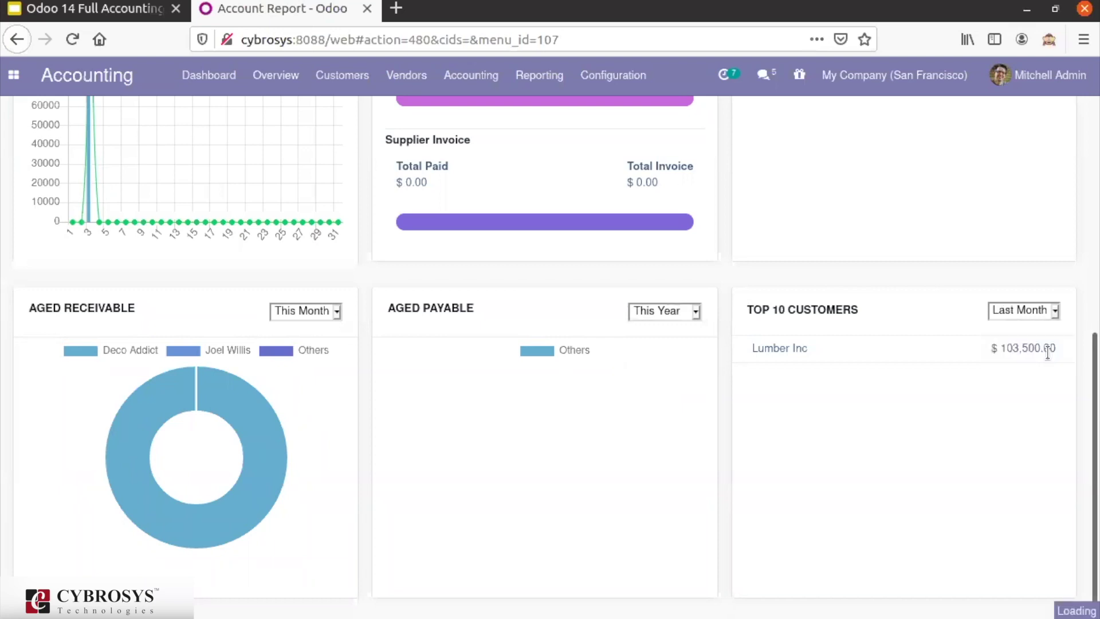
click(1056, 314)
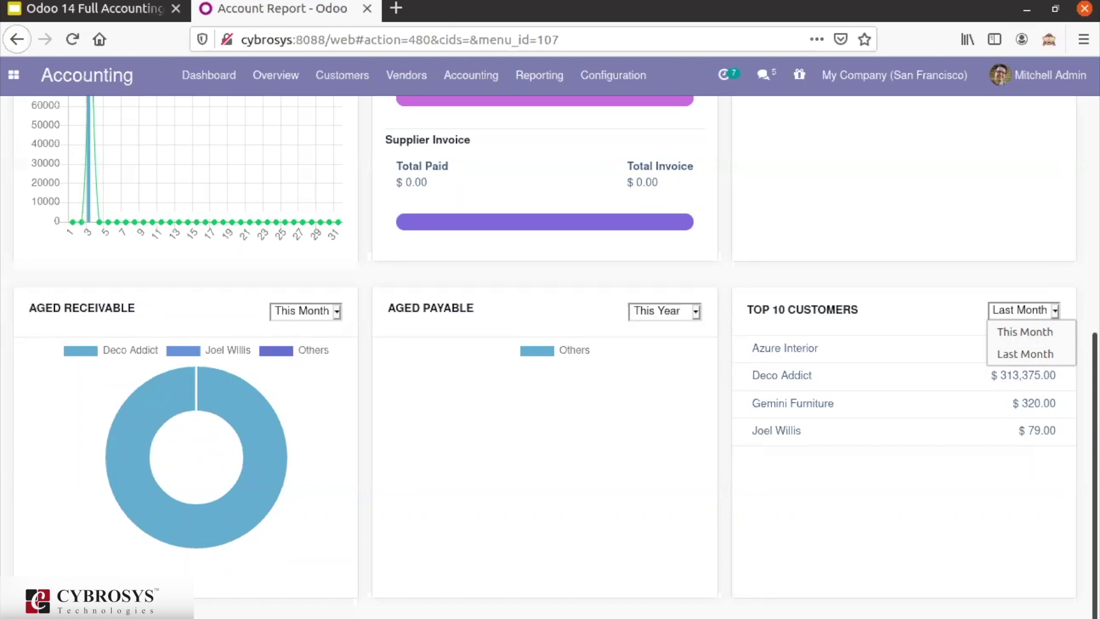
key(Escape)
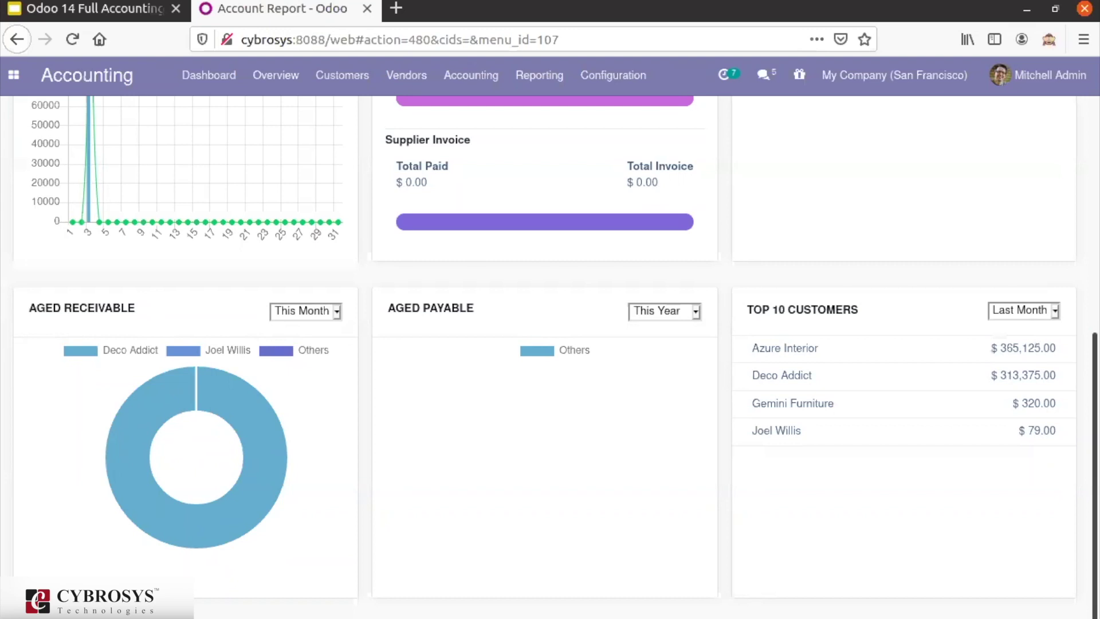
scroll(545, 344, up, 6)
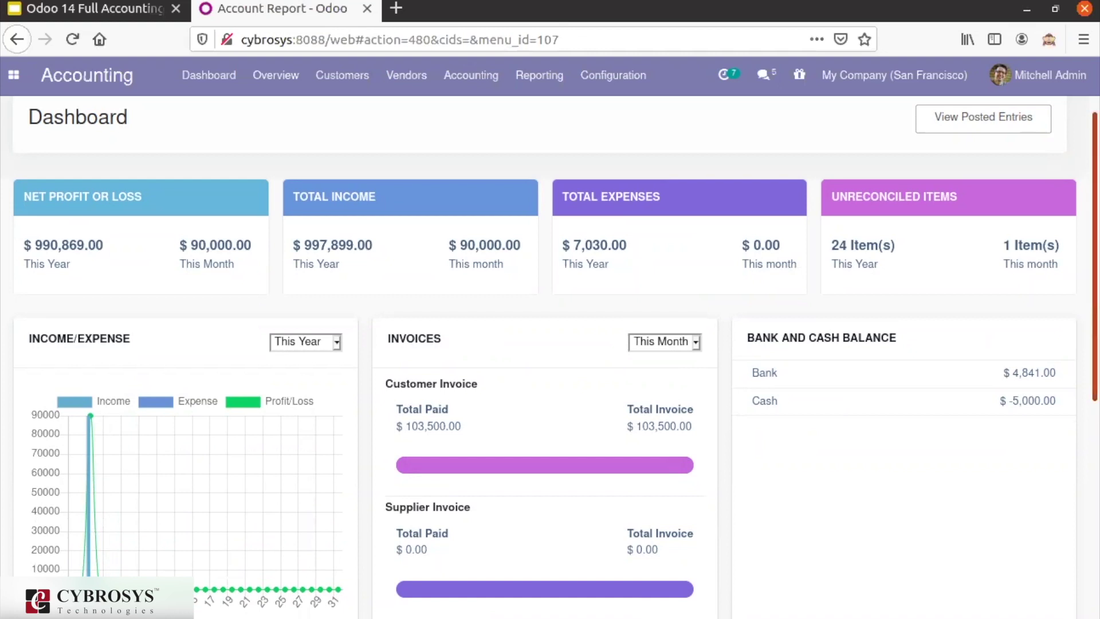
scroll(550, 355, down, 4)
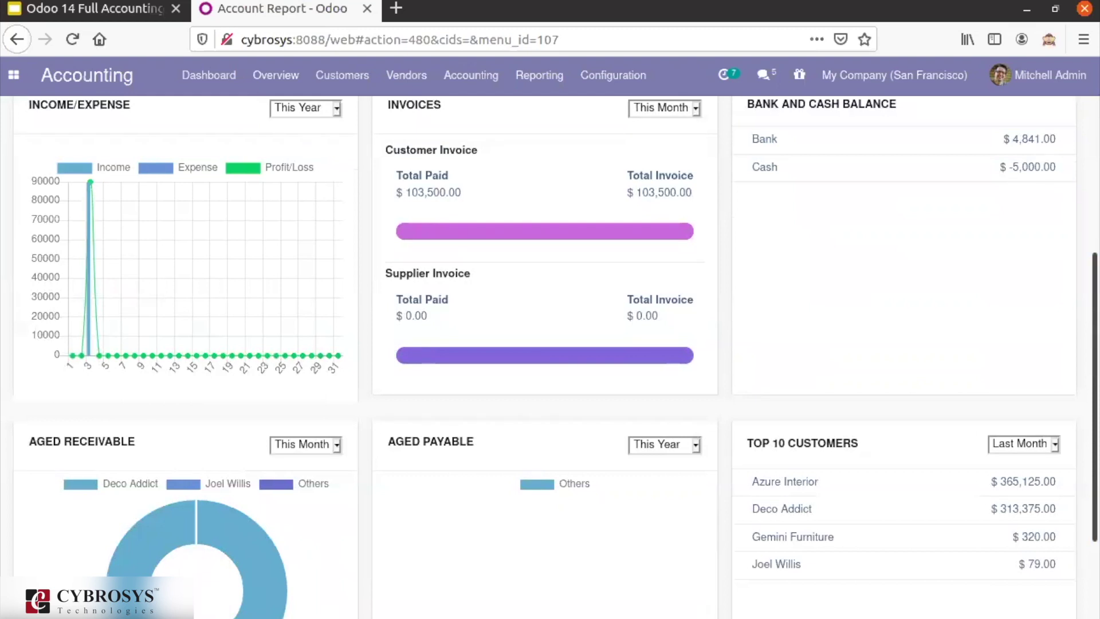
scroll(550, 355, down, 3)
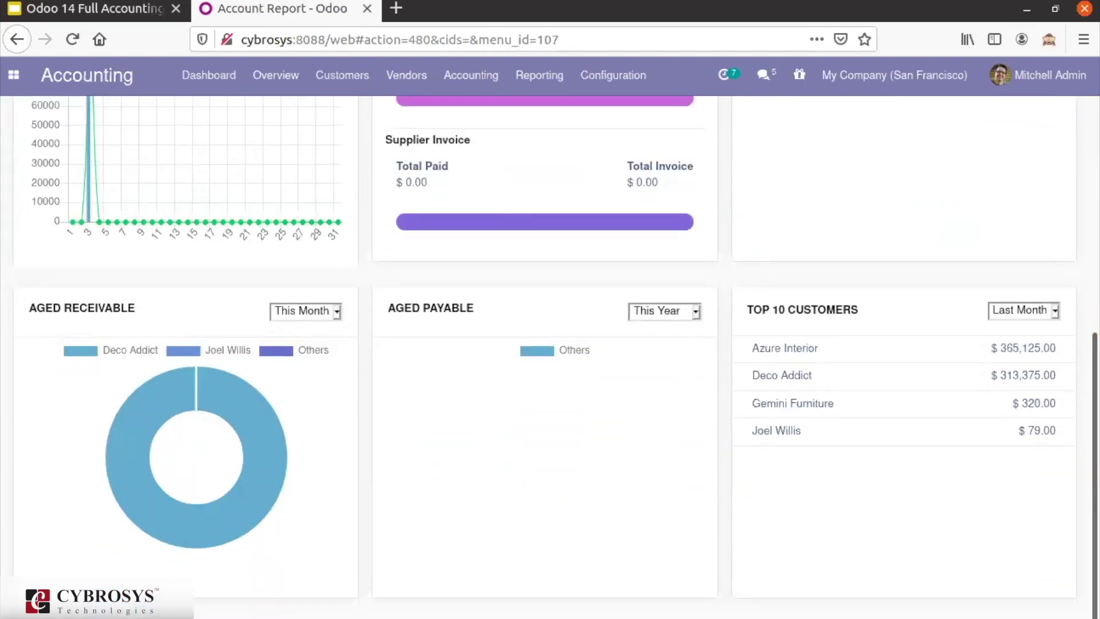
scroll(550, 355, up, 3)
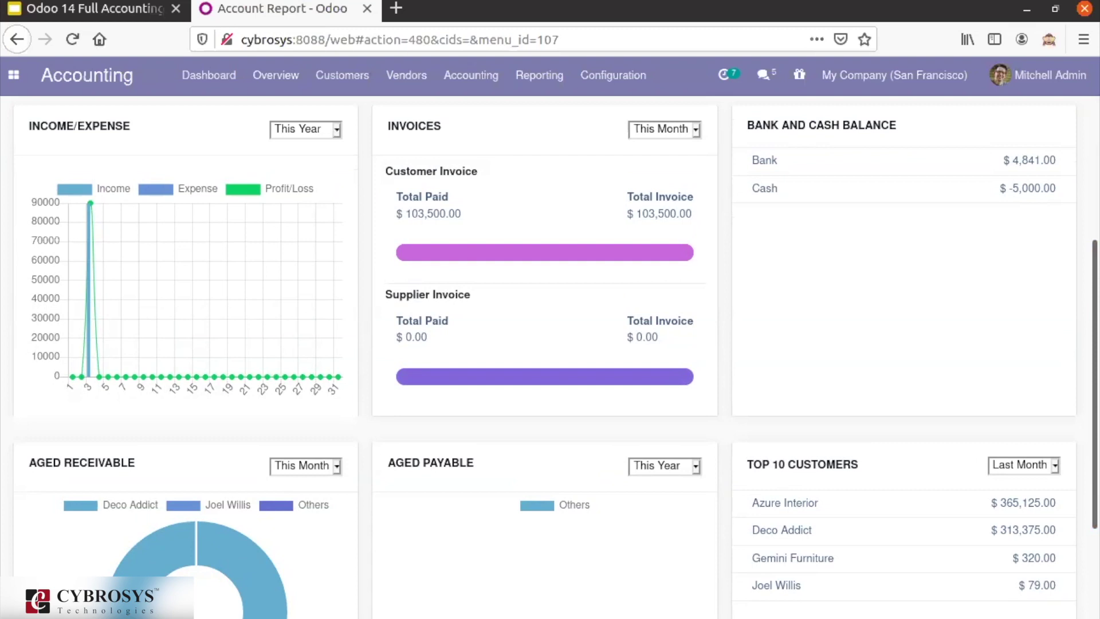
scroll(550, 356, up, 4)
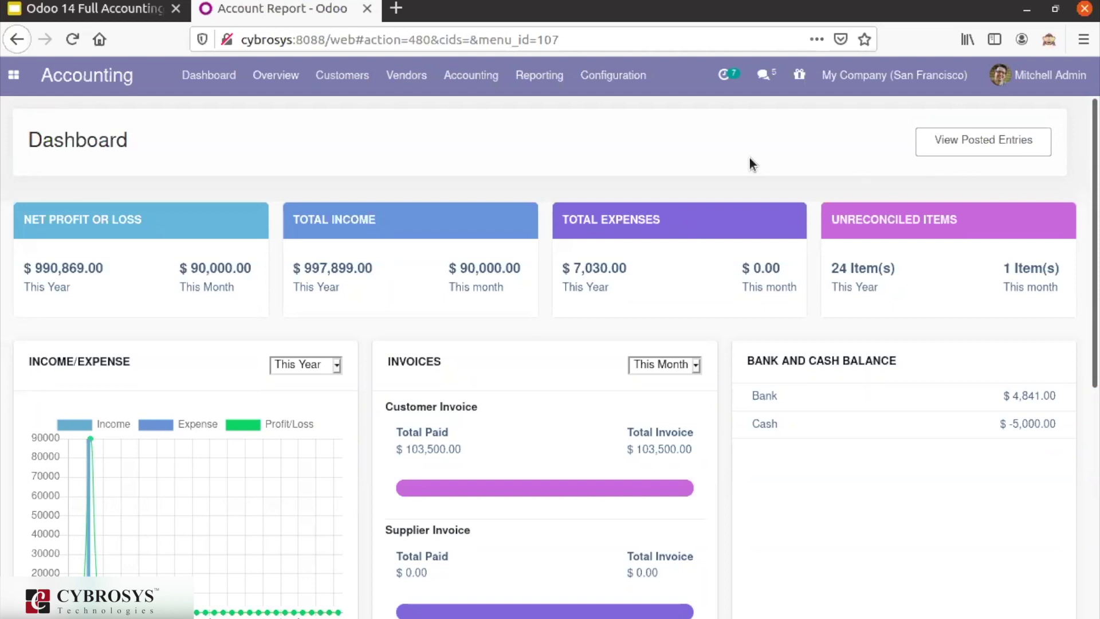
Create a new recurring payment template in the accounting configuration and name it Electricity Bill.
click(616, 89)
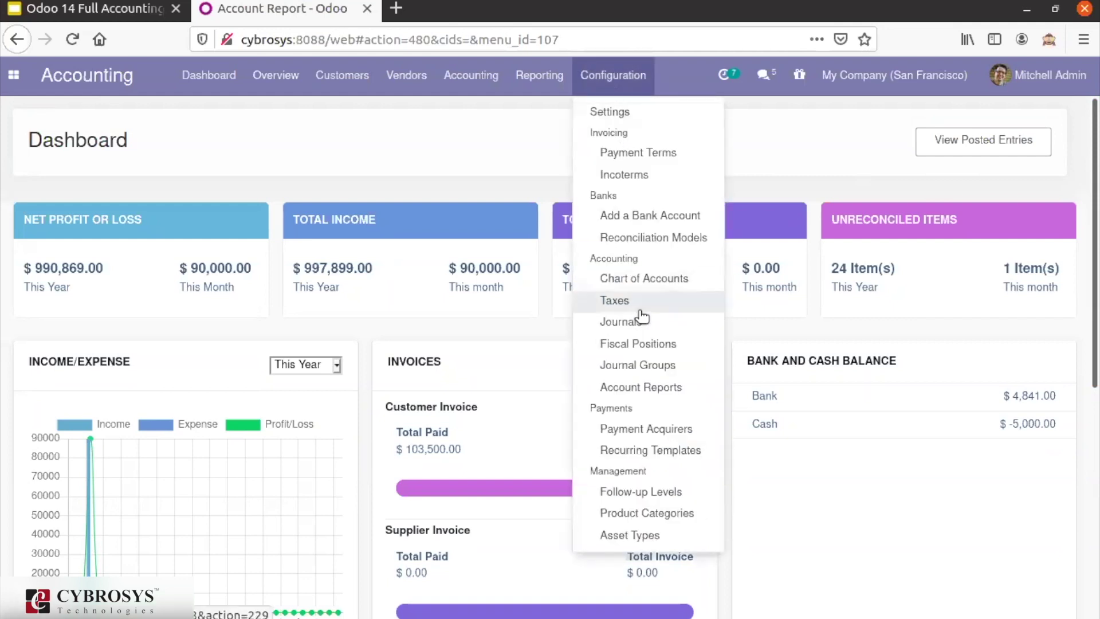
click(610, 450)
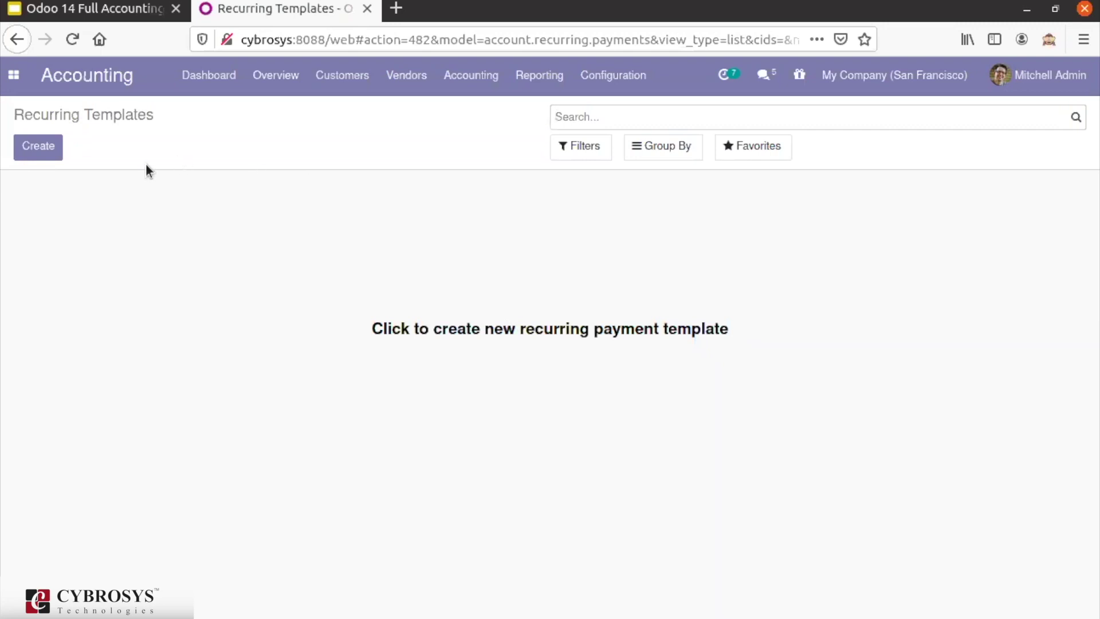
click(57, 156)
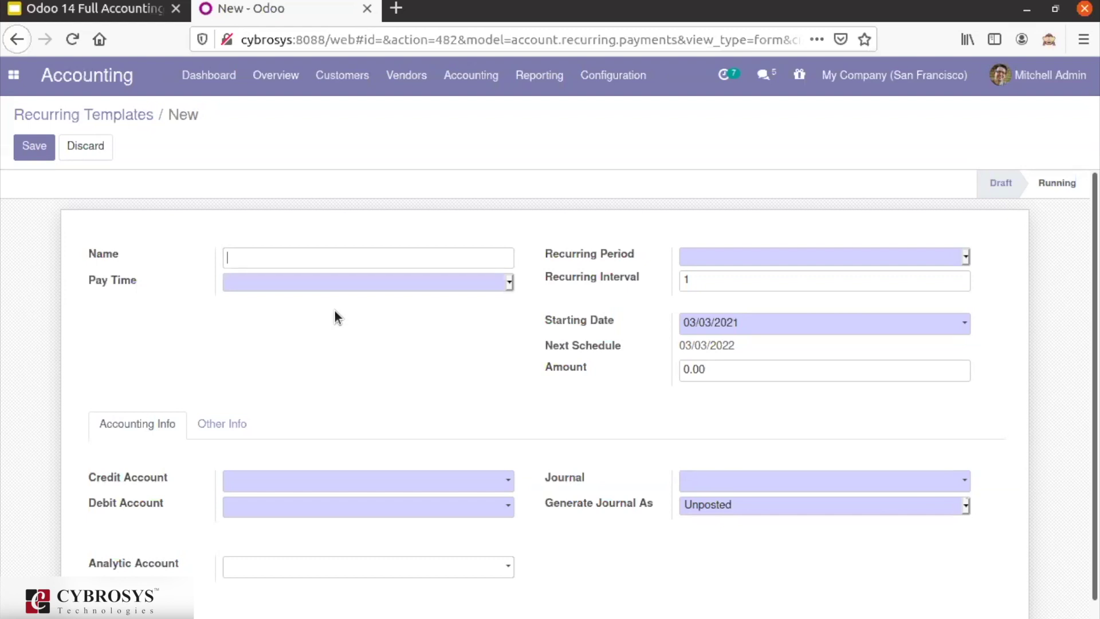
click(314, 259)
click(315, 259)
click(118, 253)
text(E)
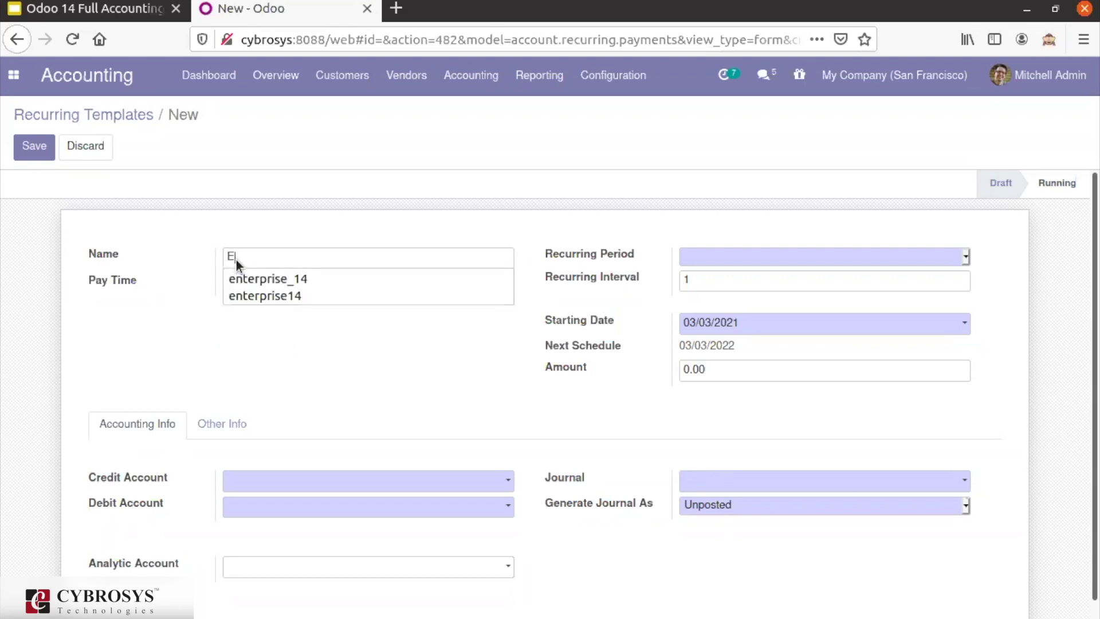
text(l)
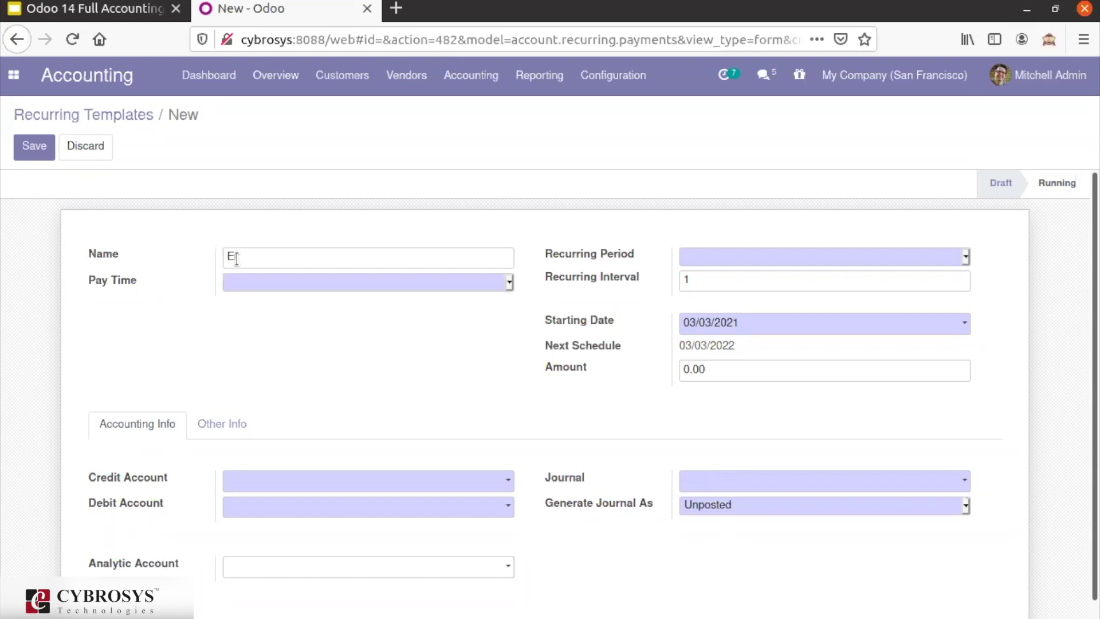
text(e)
text(ctricity Bill)
Try Pay Later as the template's pay time, but settle on Pay Directly.
click(235, 280)
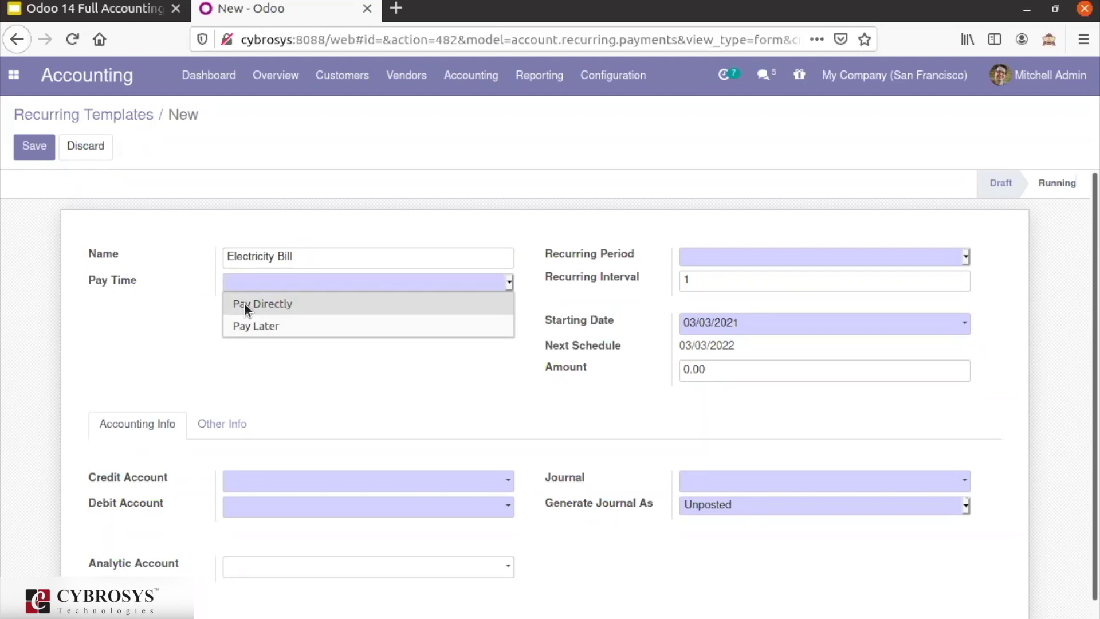
click(273, 324)
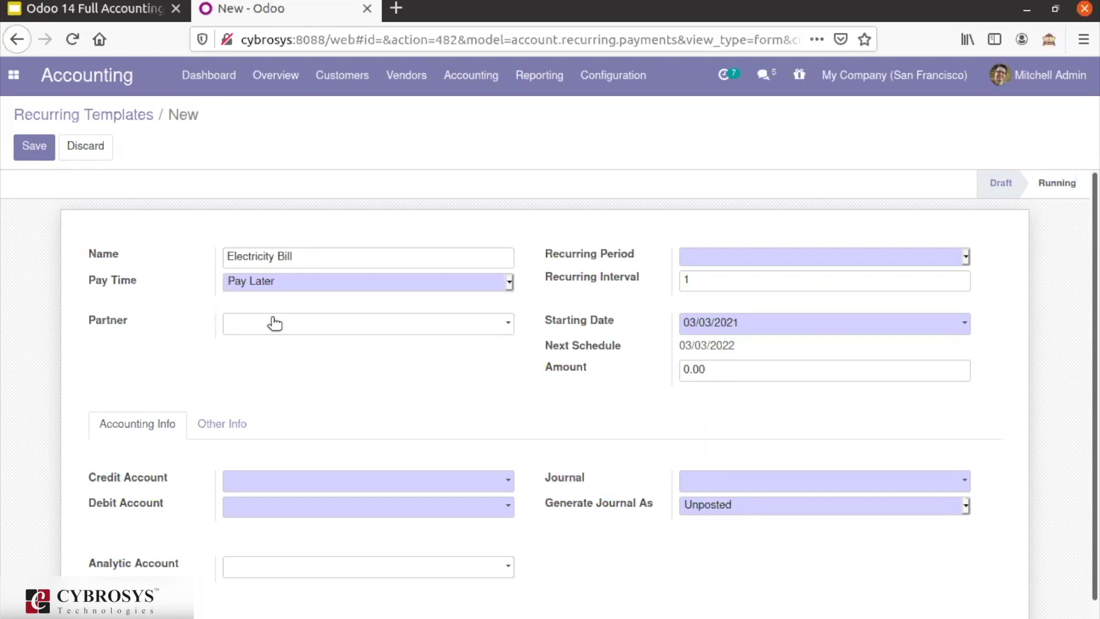
click(296, 287)
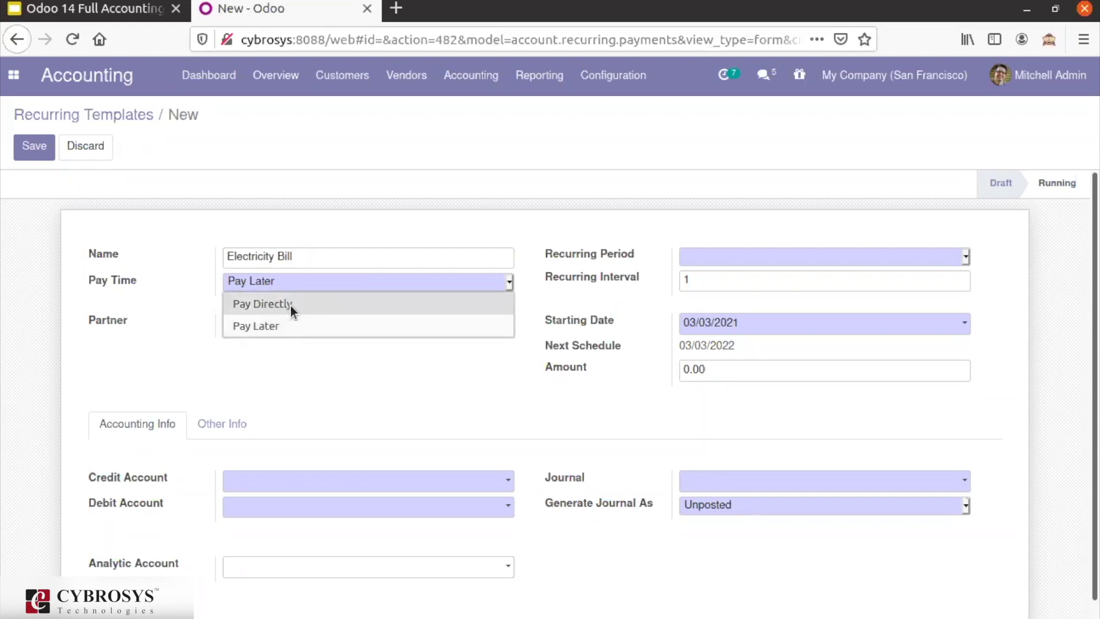
click(290, 304)
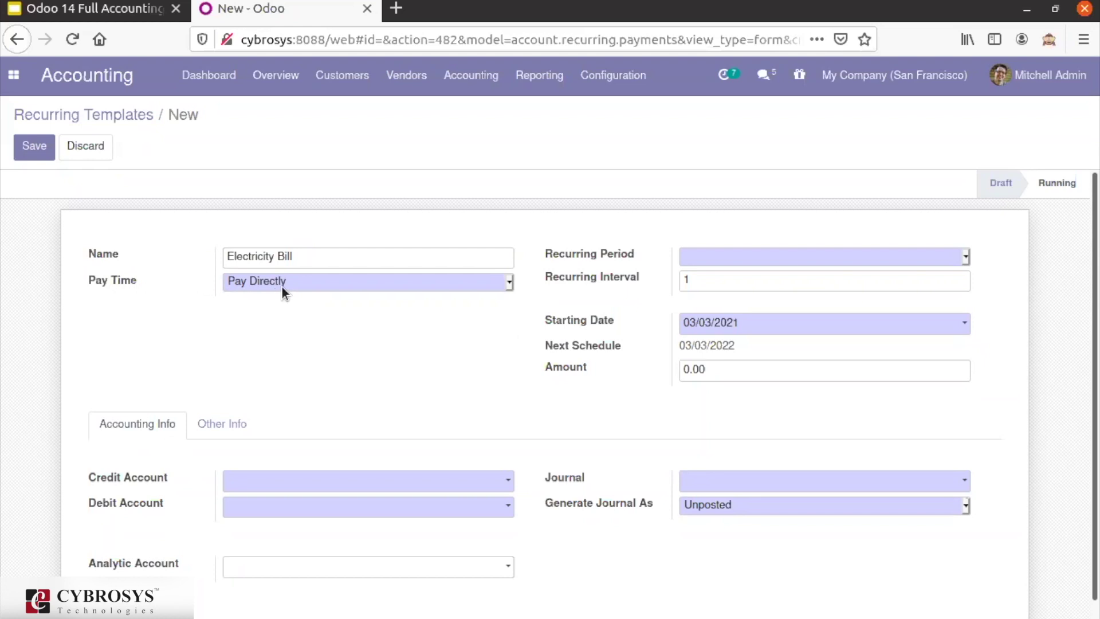
Set the template's recurring period to Days and its amount to 500.
click(791, 257)
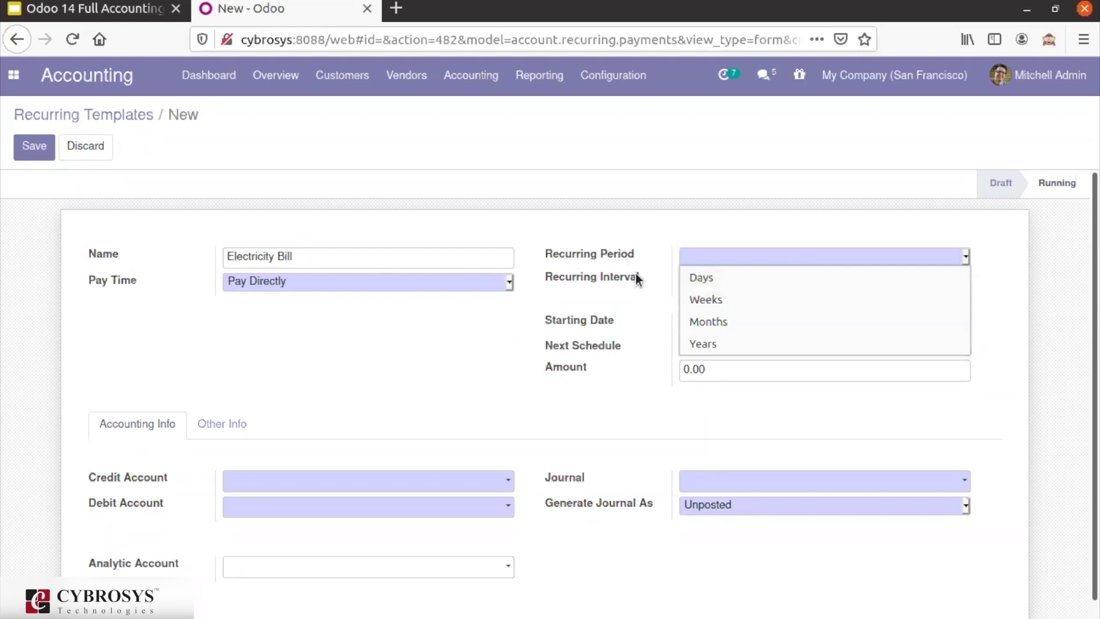
click(690, 278)
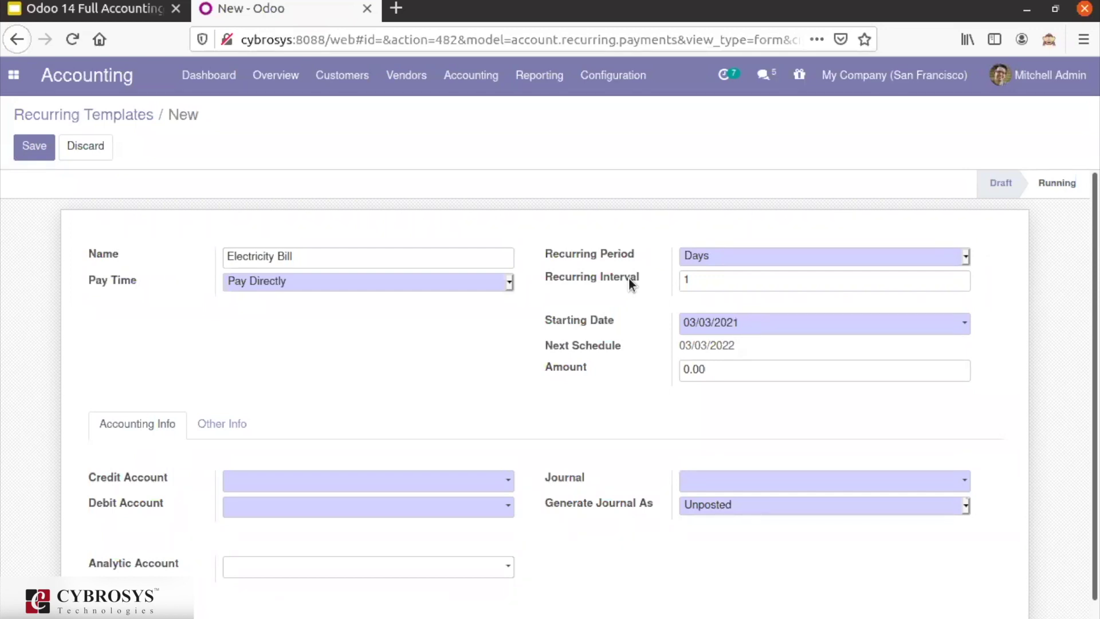
drag(709, 372, 674, 367)
key(BackSpace)
Choose 101401 Bank as the template's credit account from the full account list.
click(496, 485)
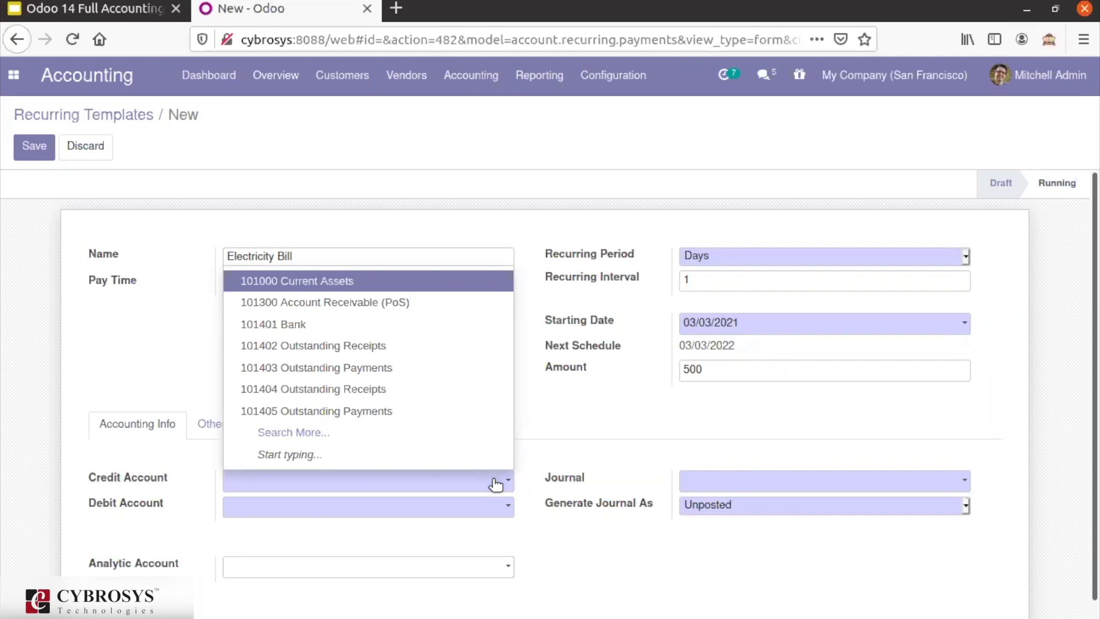
text(cr)
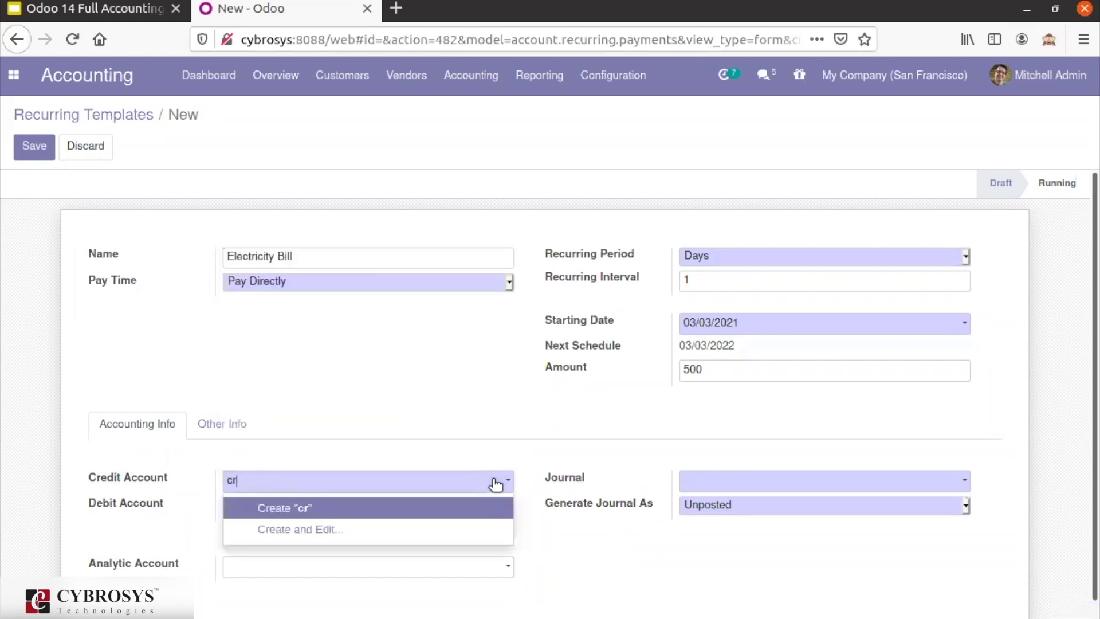
key(BackSpace)
key(BackSpace)
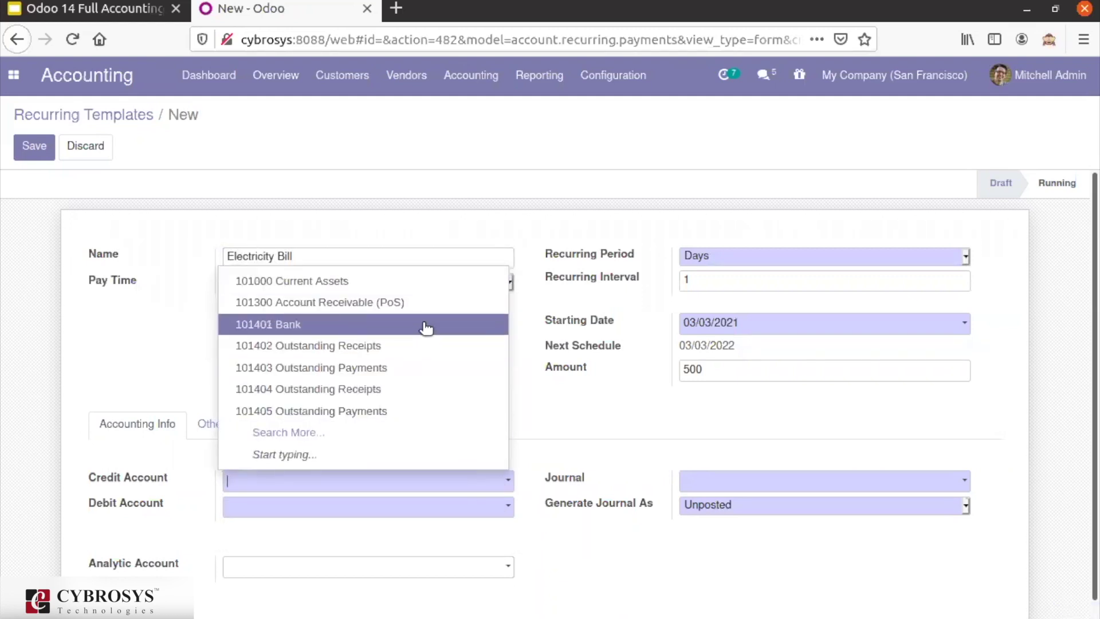
click(347, 439)
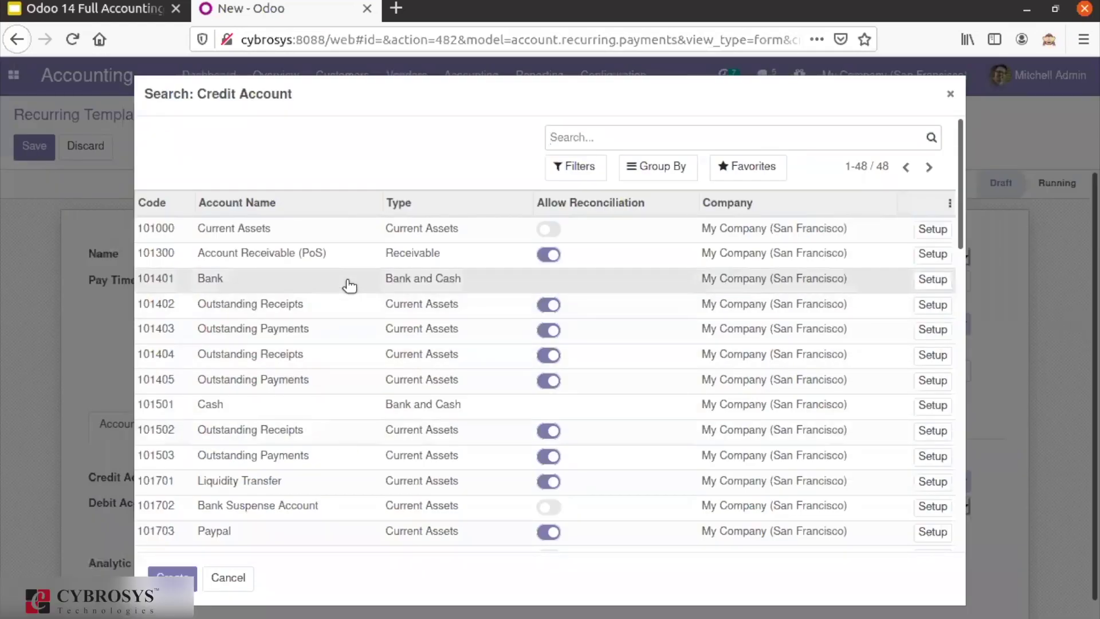
click(346, 284)
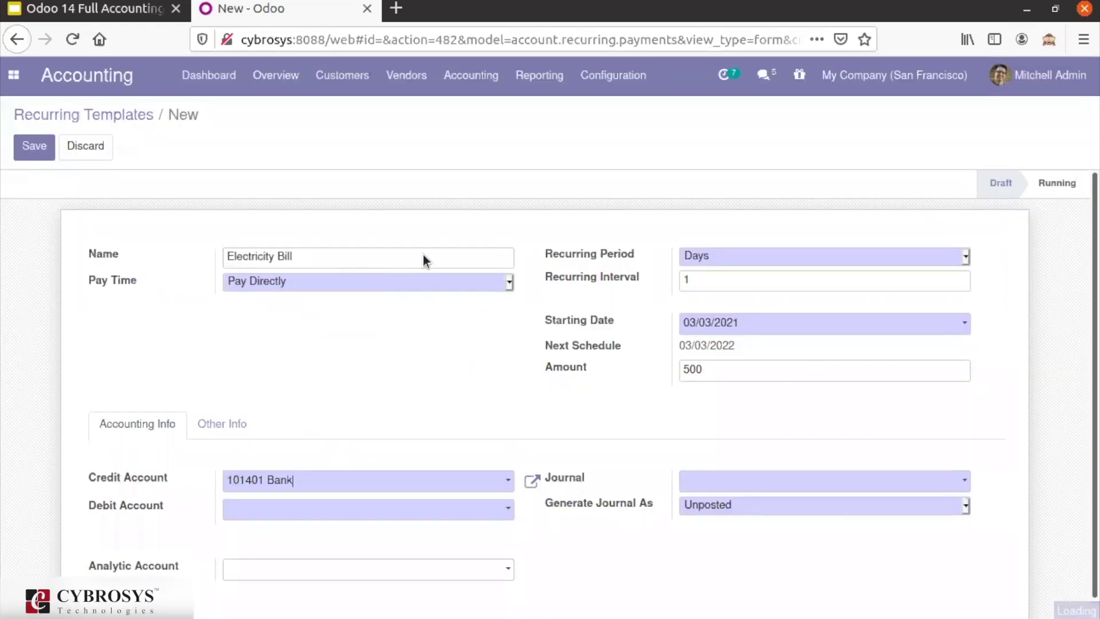
Set the template's debit account to 101501 Cash.
click(469, 514)
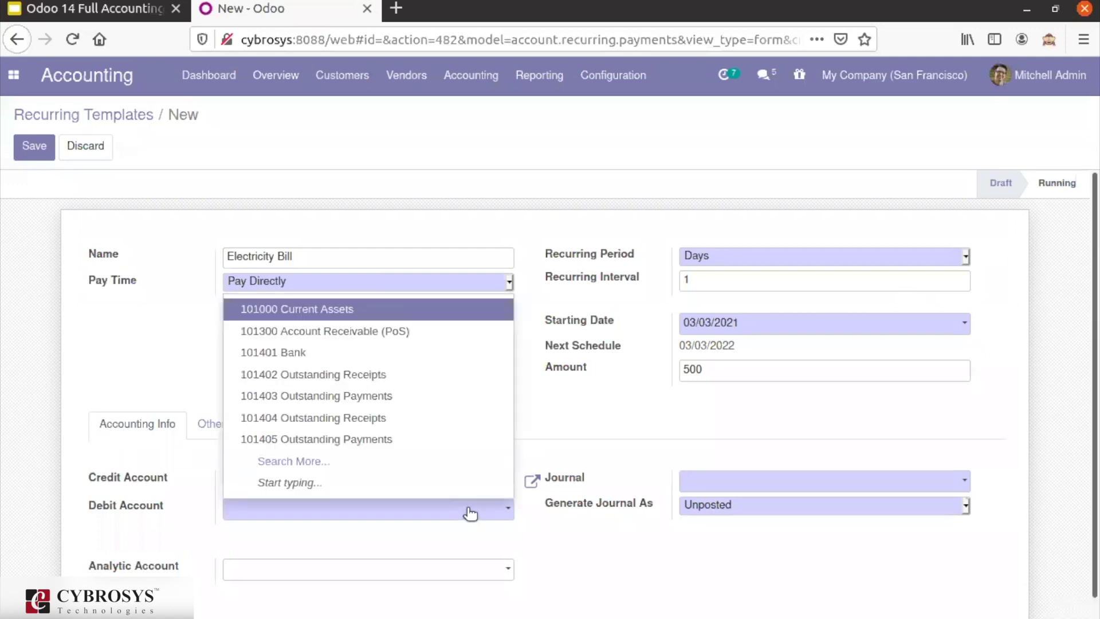
text(ca)
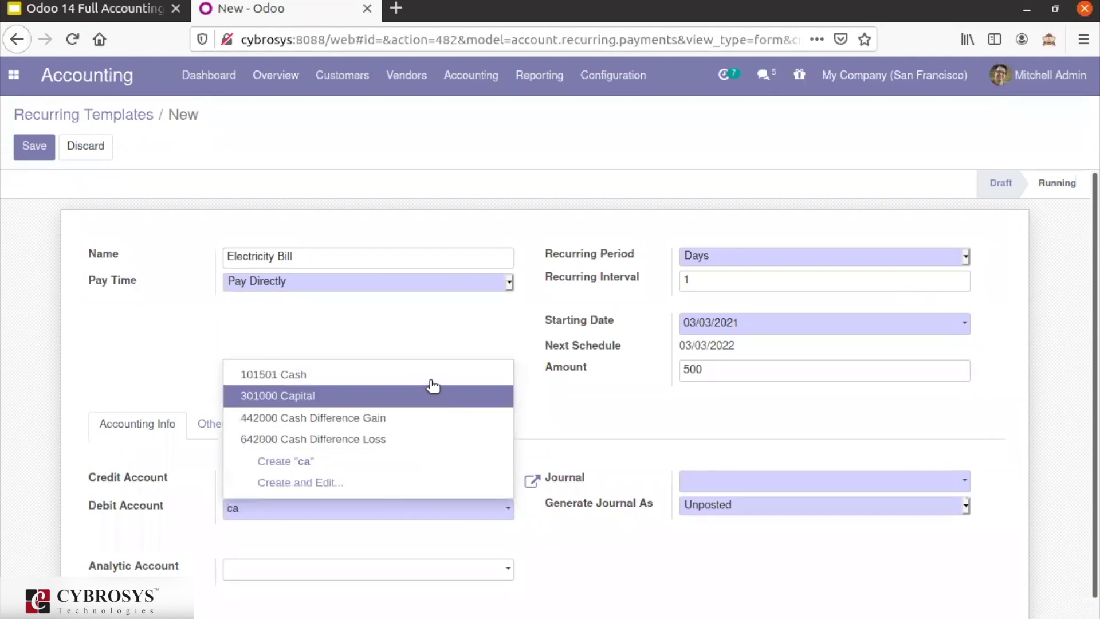
click(435, 378)
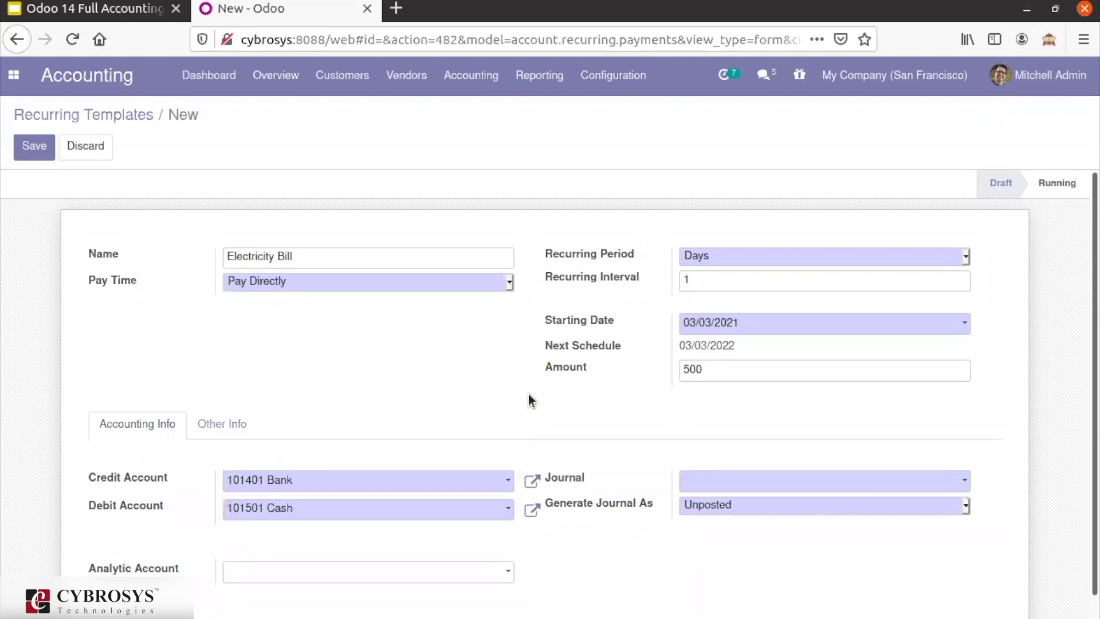
Assign the Miscellaneous Operations journal to the template and keep its journal generation as Unposted.
click(726, 486)
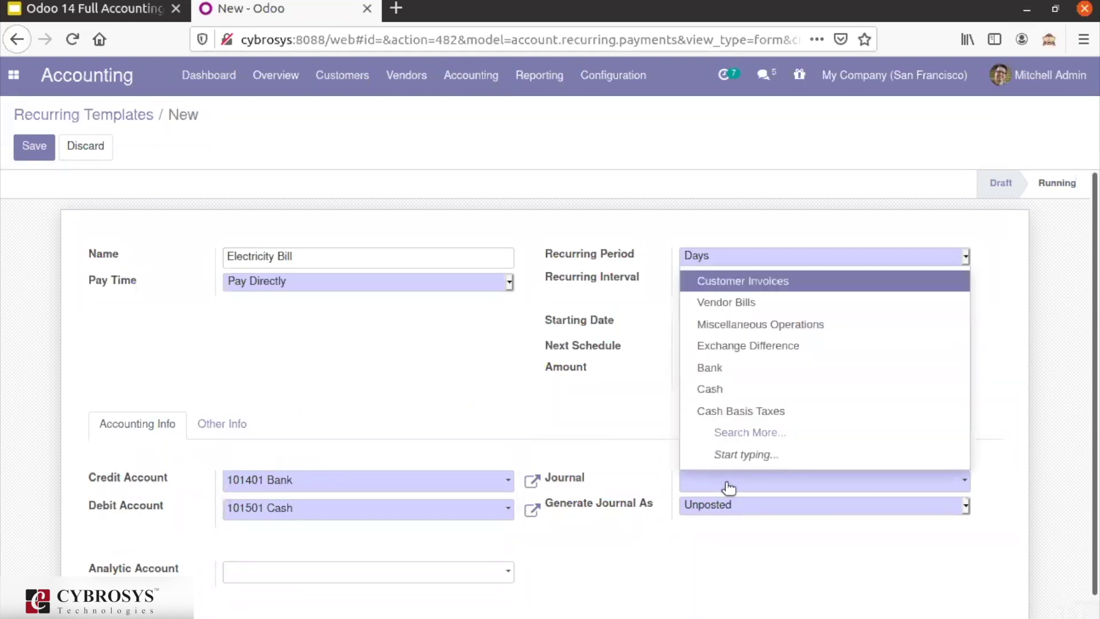
click(734, 325)
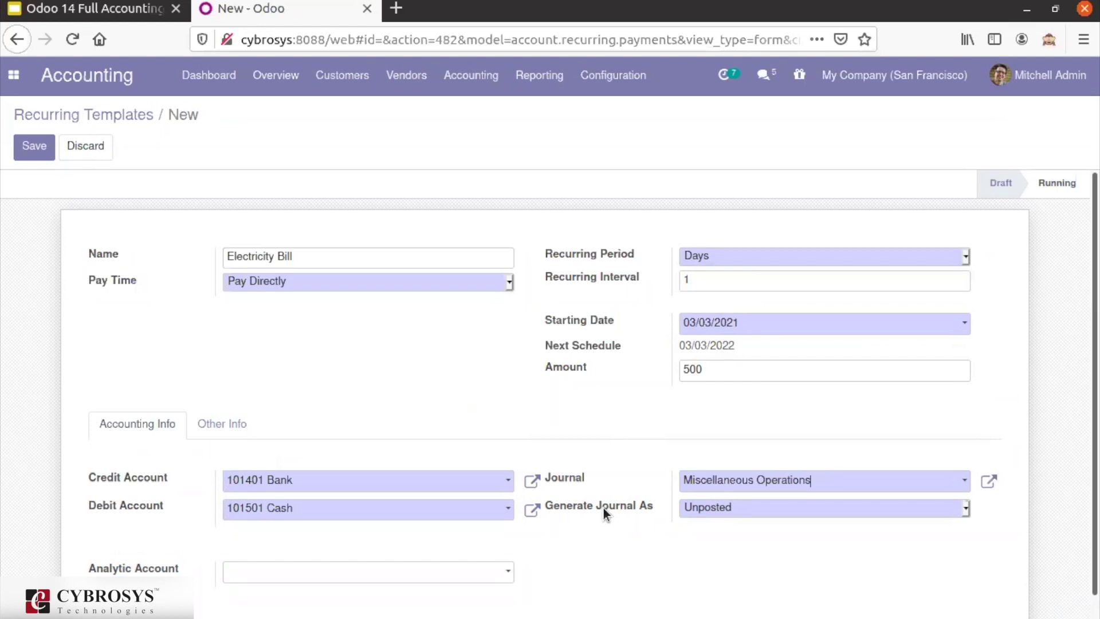
click(740, 507)
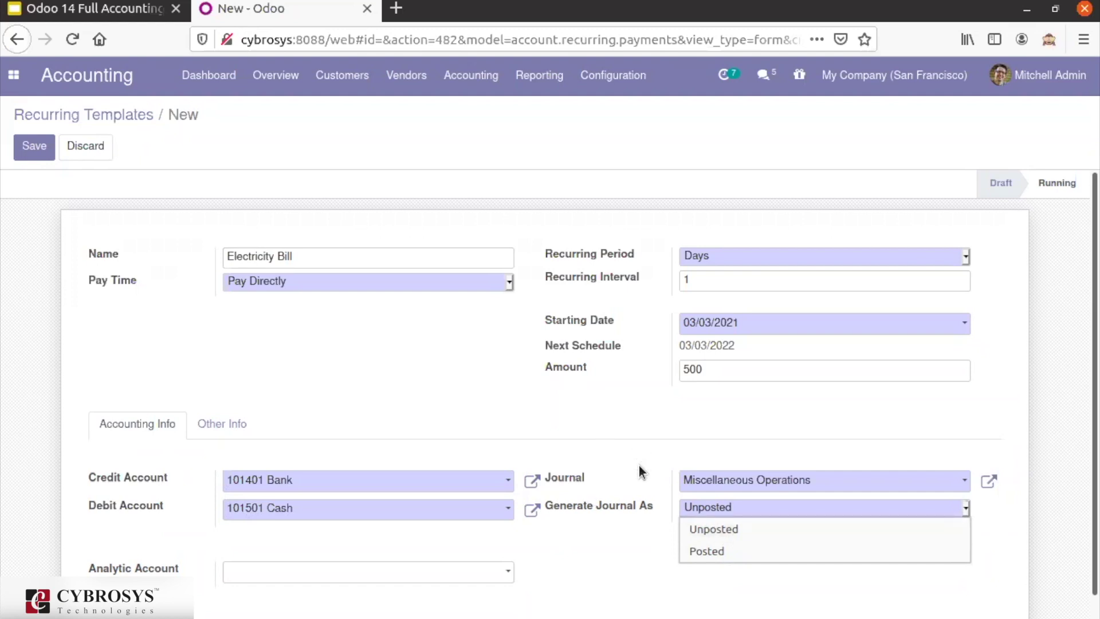
click(609, 421)
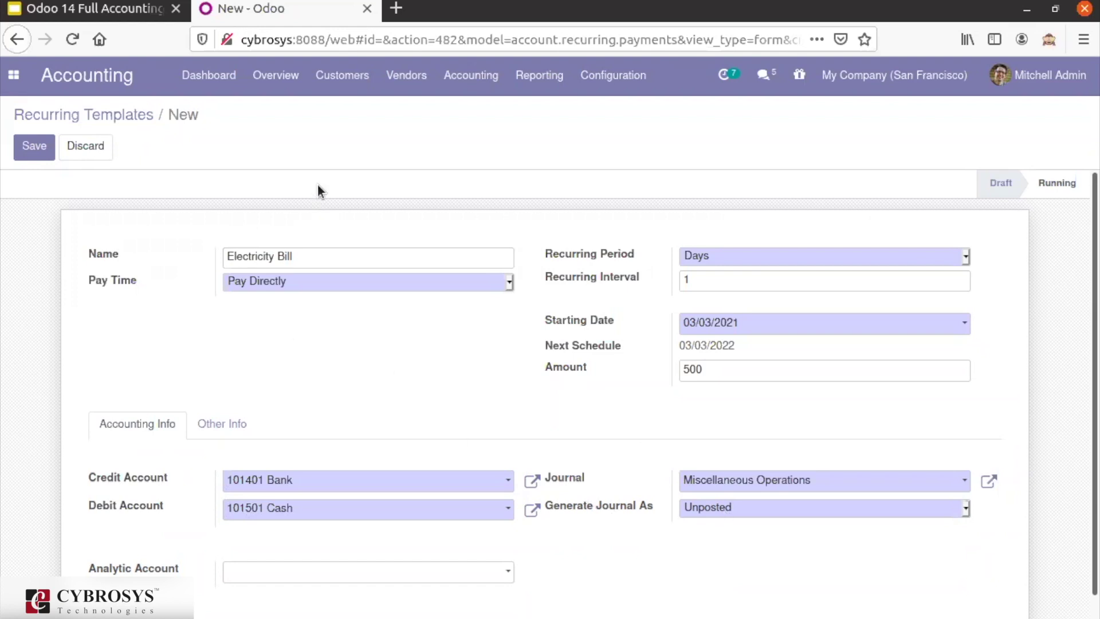
Save the Electricity Bill template, set its status to Running and return to the recurring templates list.
click(31, 147)
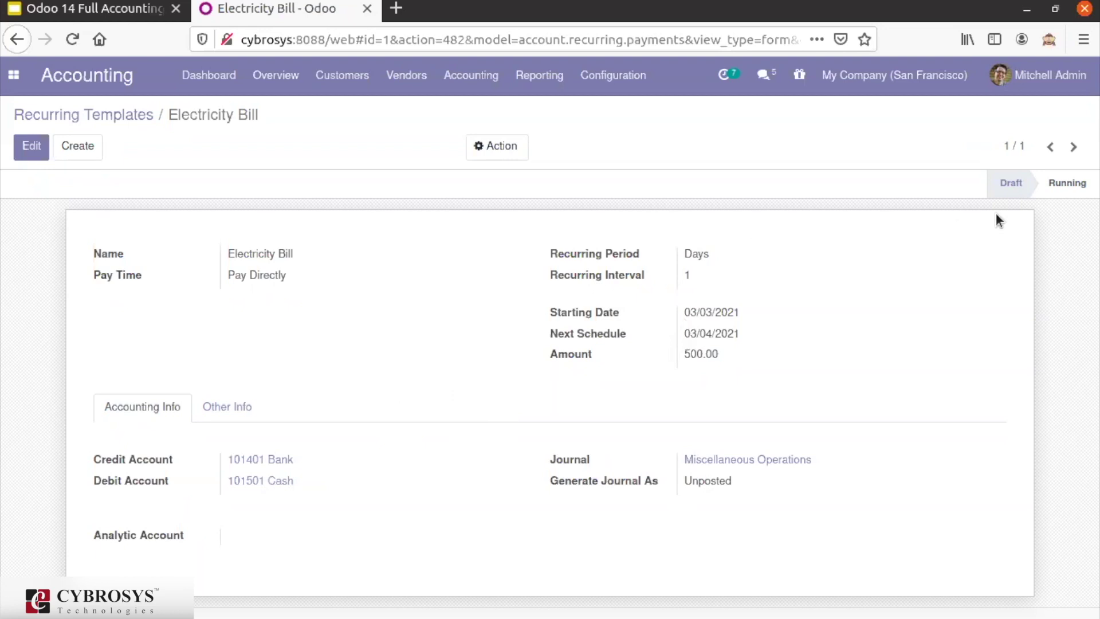
click(1067, 182)
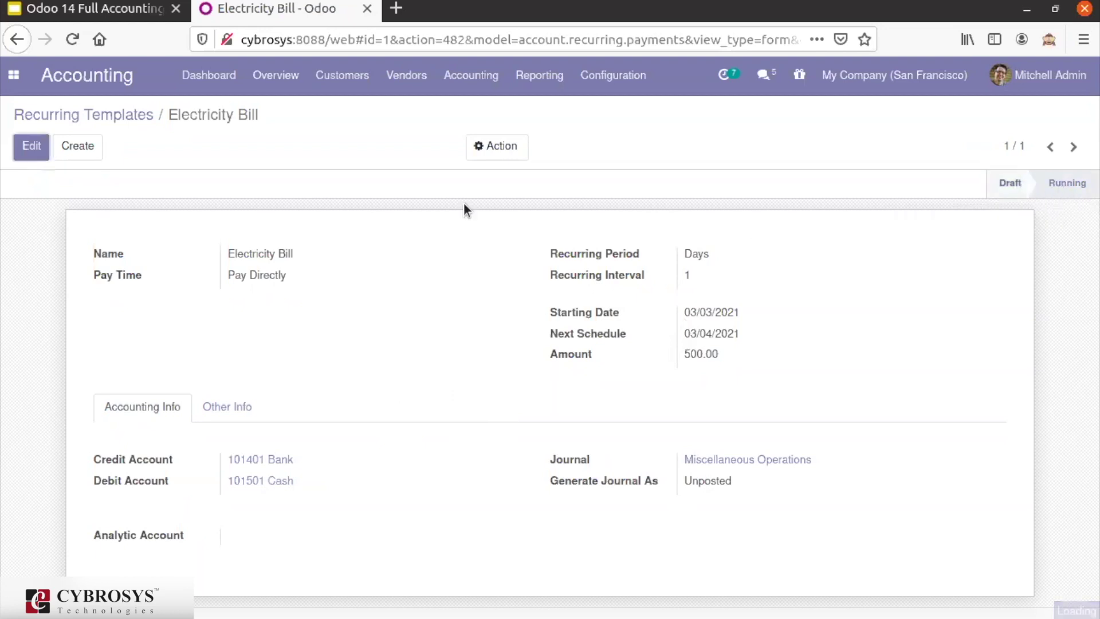
click(140, 115)
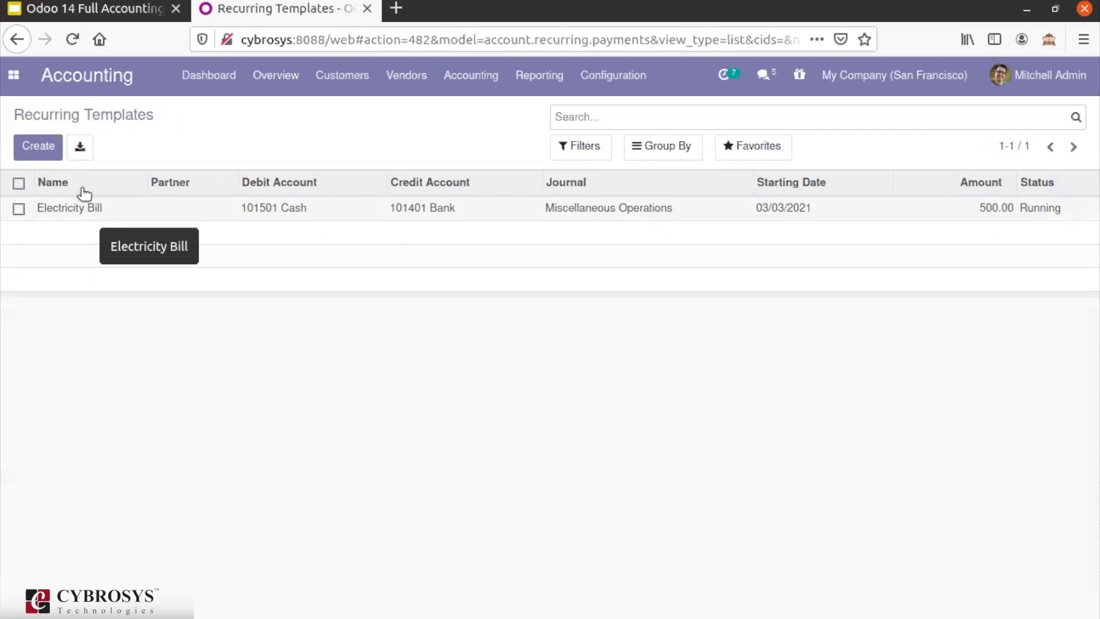
Review the Electricity Bill template's next schedule date and accounting details, and return to the recurring templates list.
click(16, 79)
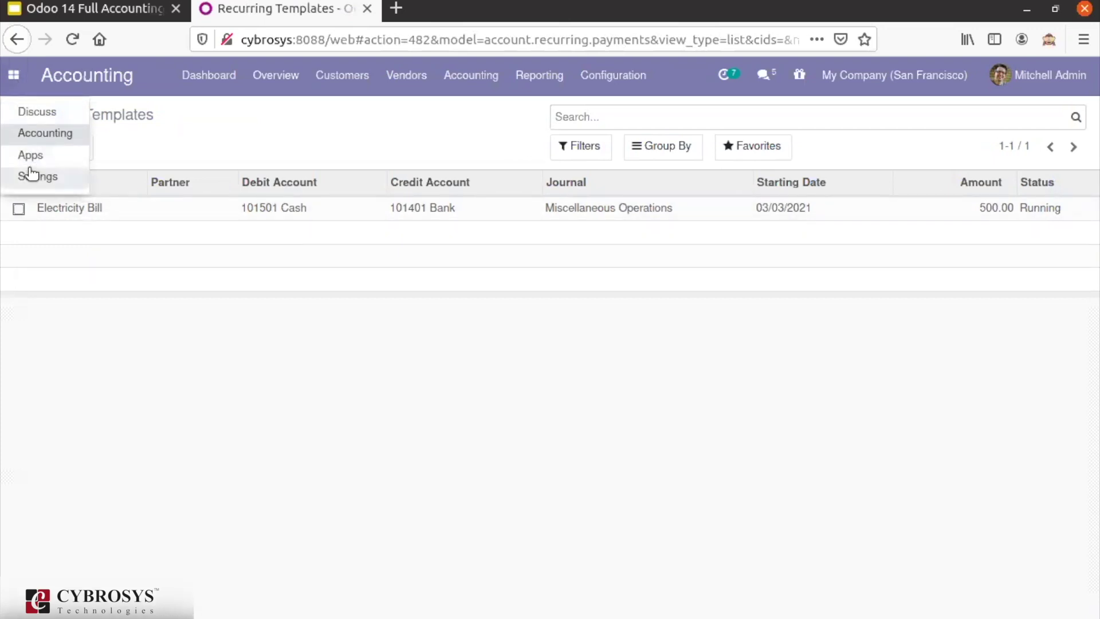
click(135, 218)
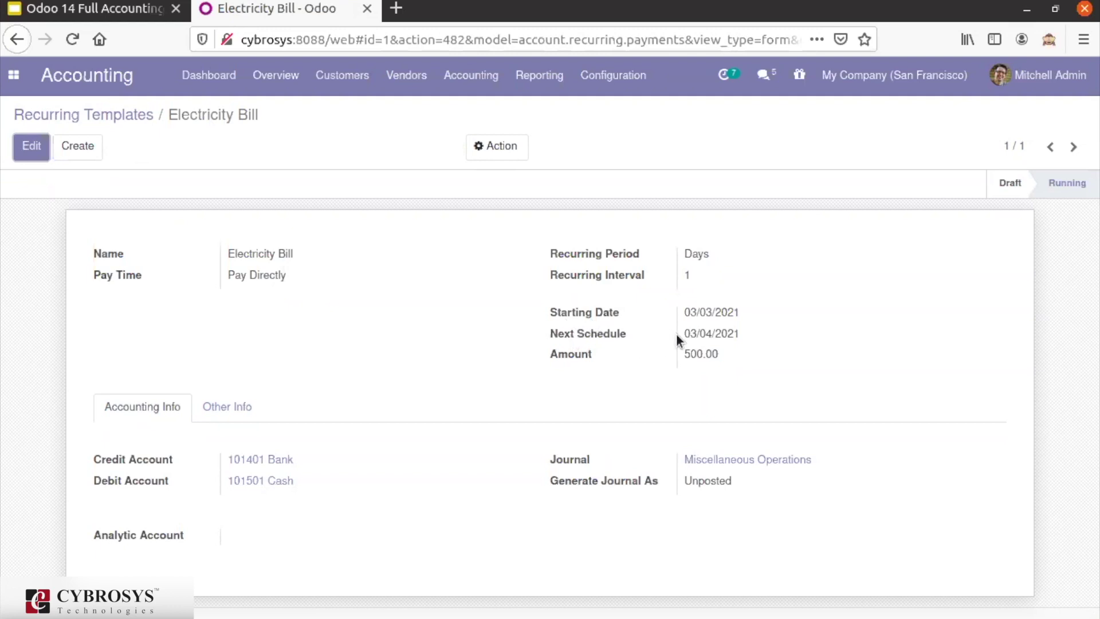
drag(685, 333, 733, 332)
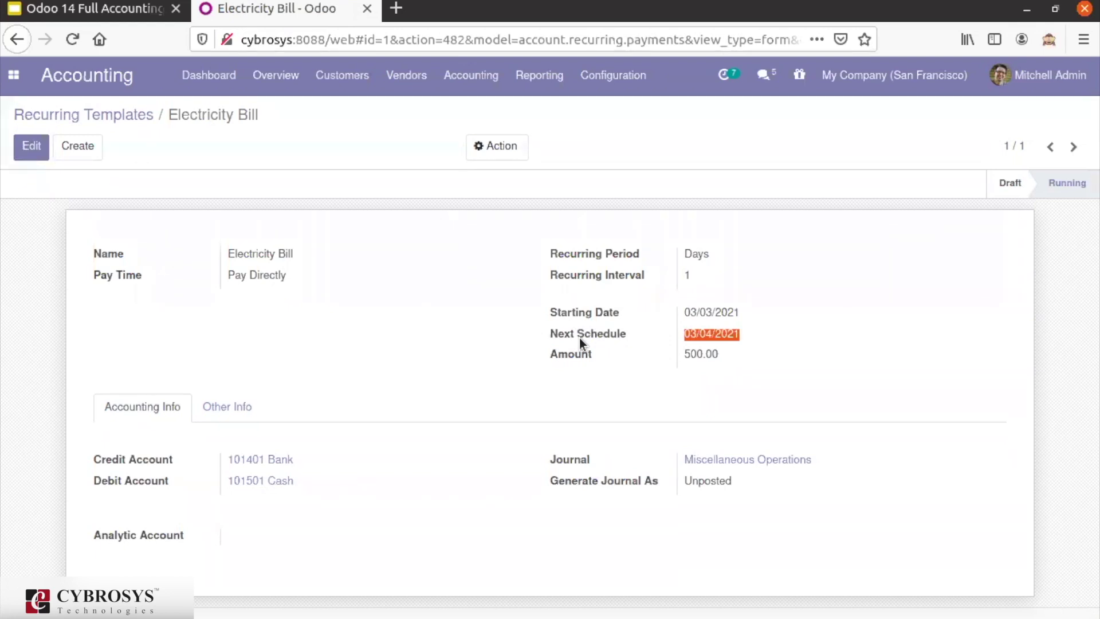
triple_click(684, 333)
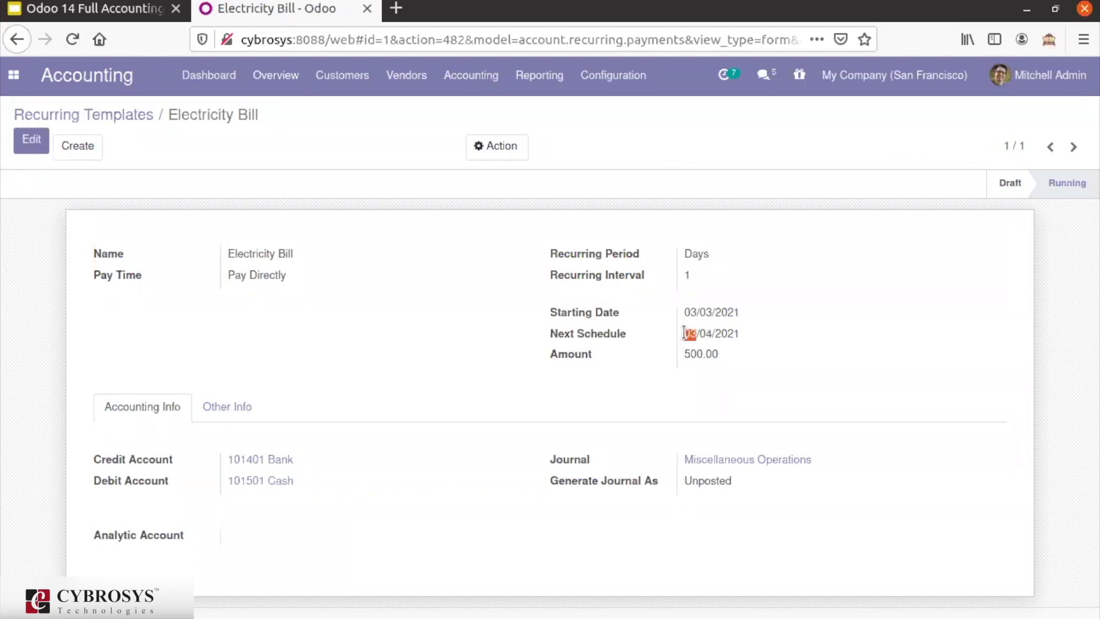
click(684, 333)
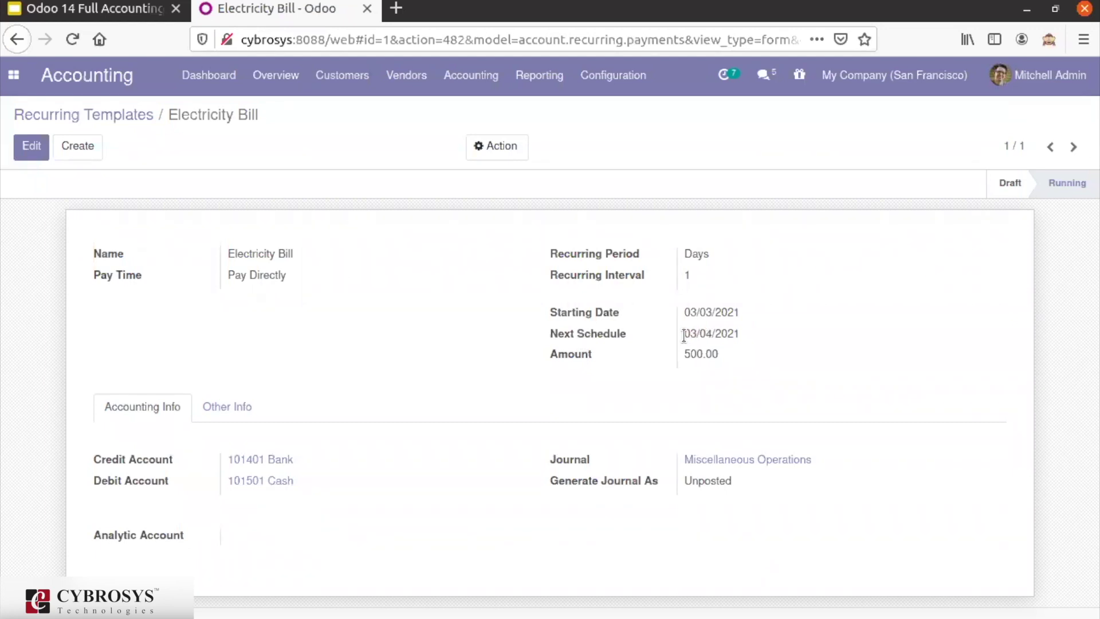
drag(684, 335, 746, 335)
click(135, 117)
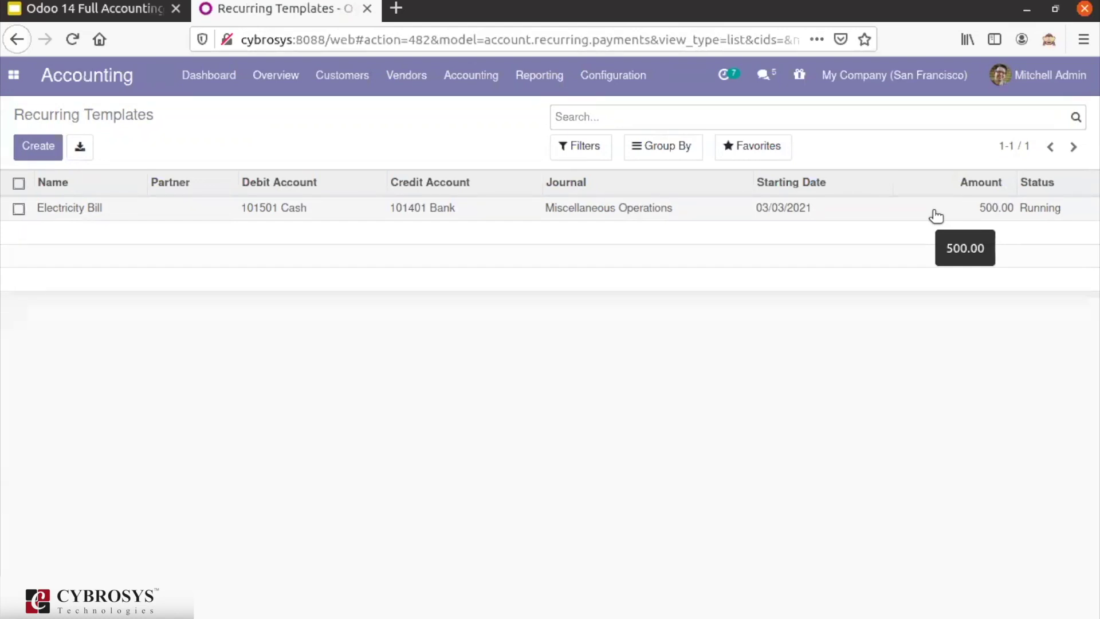
click(935, 216)
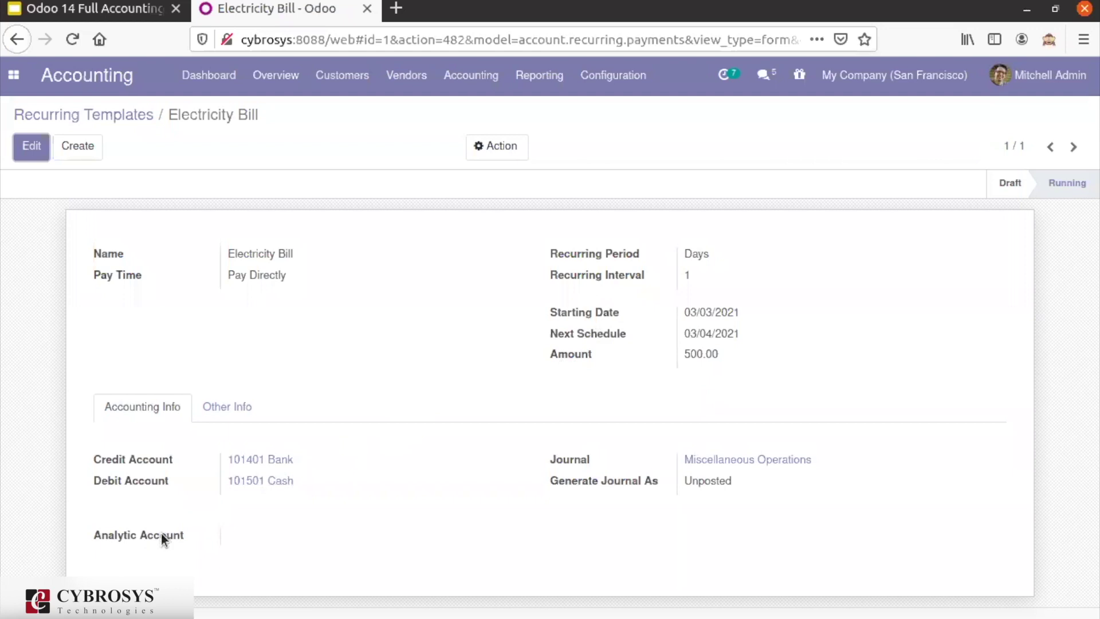
click(109, 117)
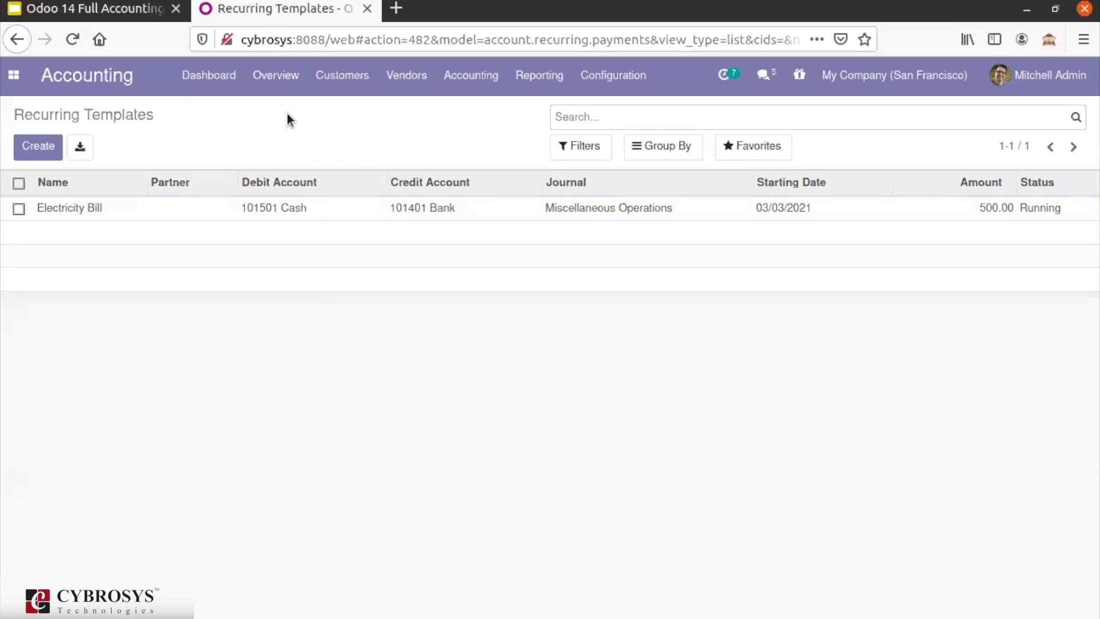
Open the customer Follow-up Reports.
click(321, 81)
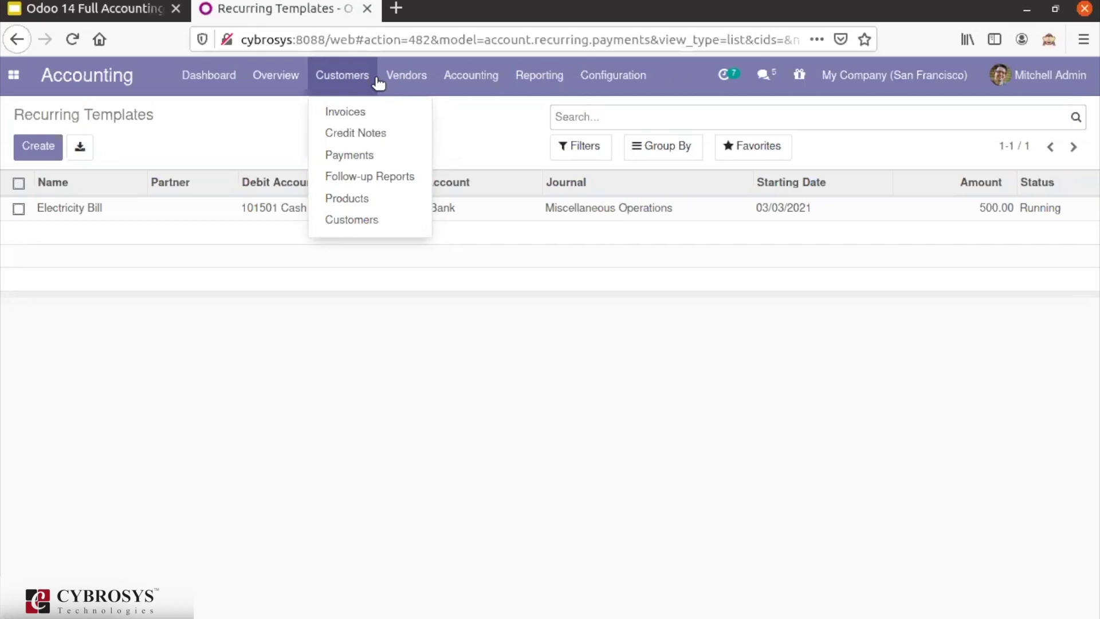
mouse_move(388, 86)
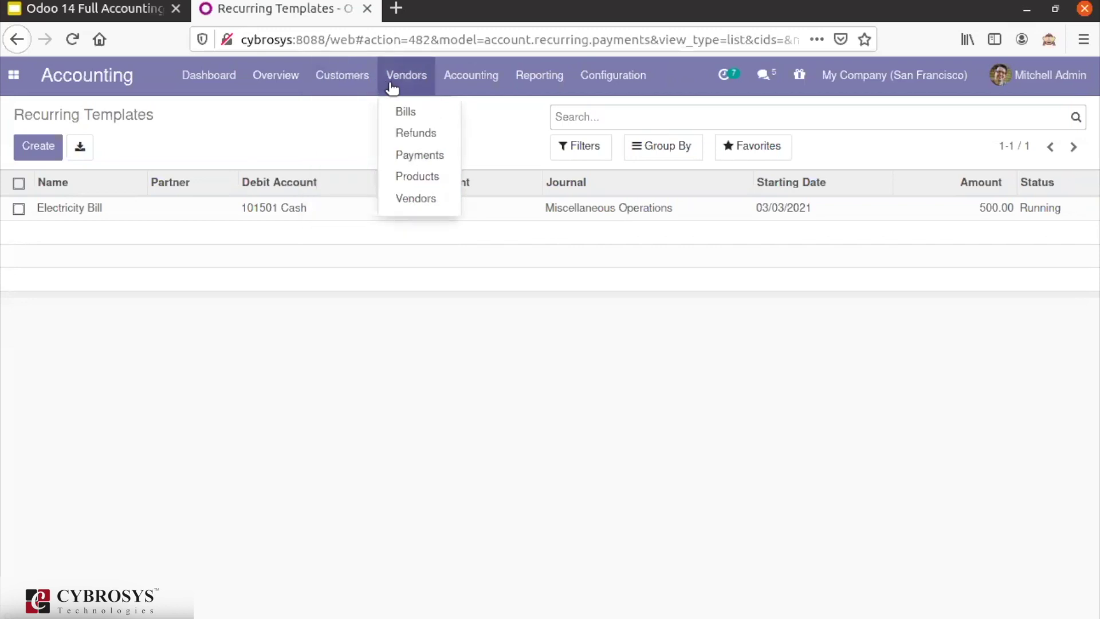
mouse_move(341, 80)
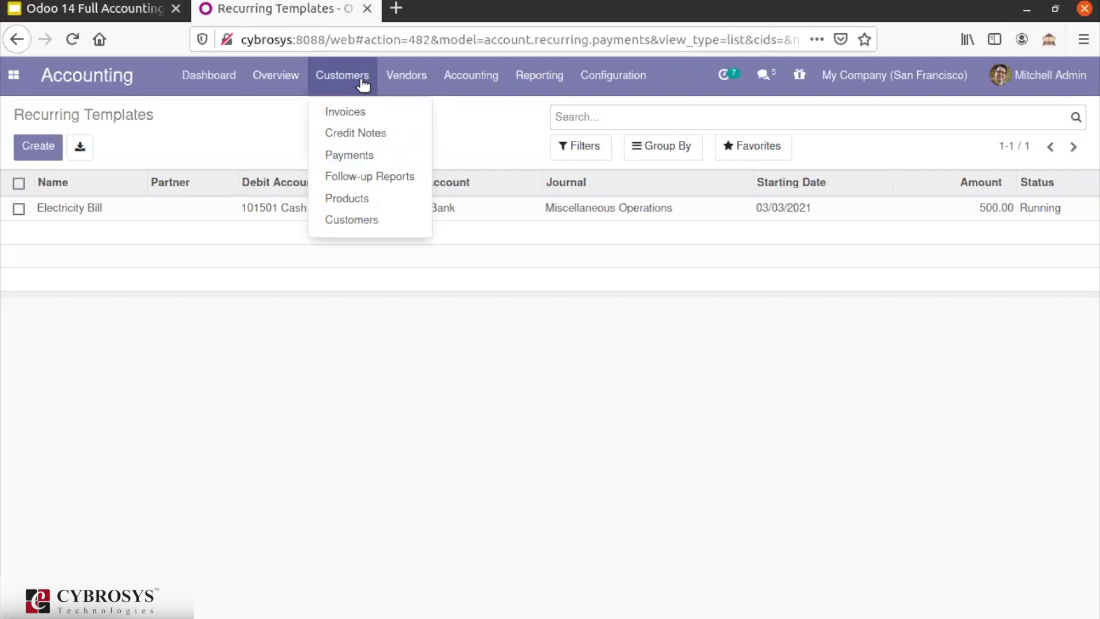
mouse_move(593, 78)
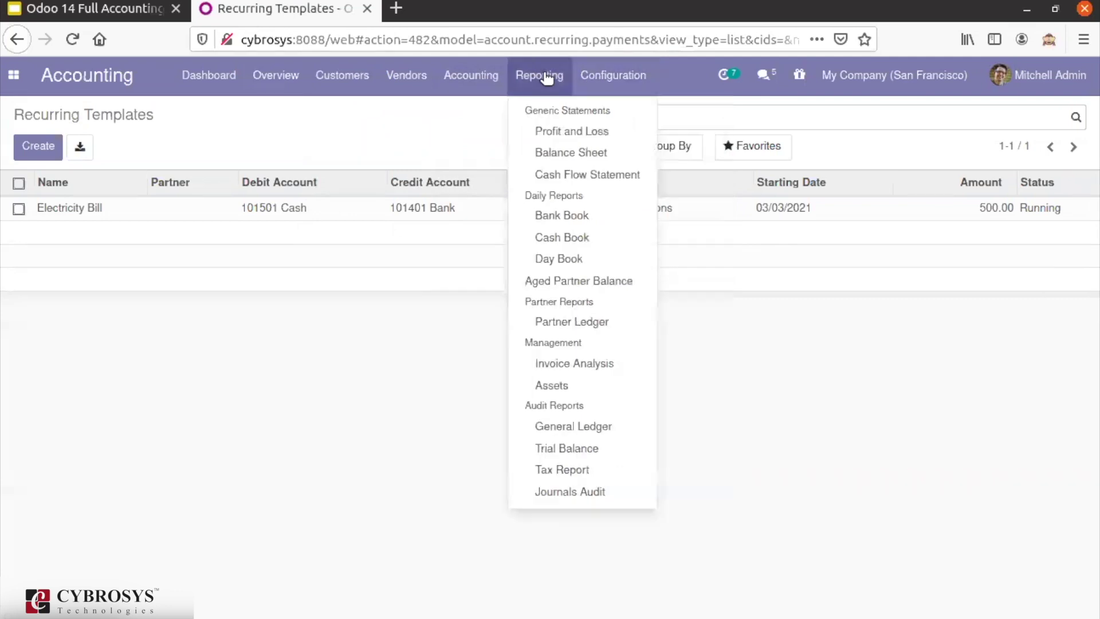
mouse_move(508, 76)
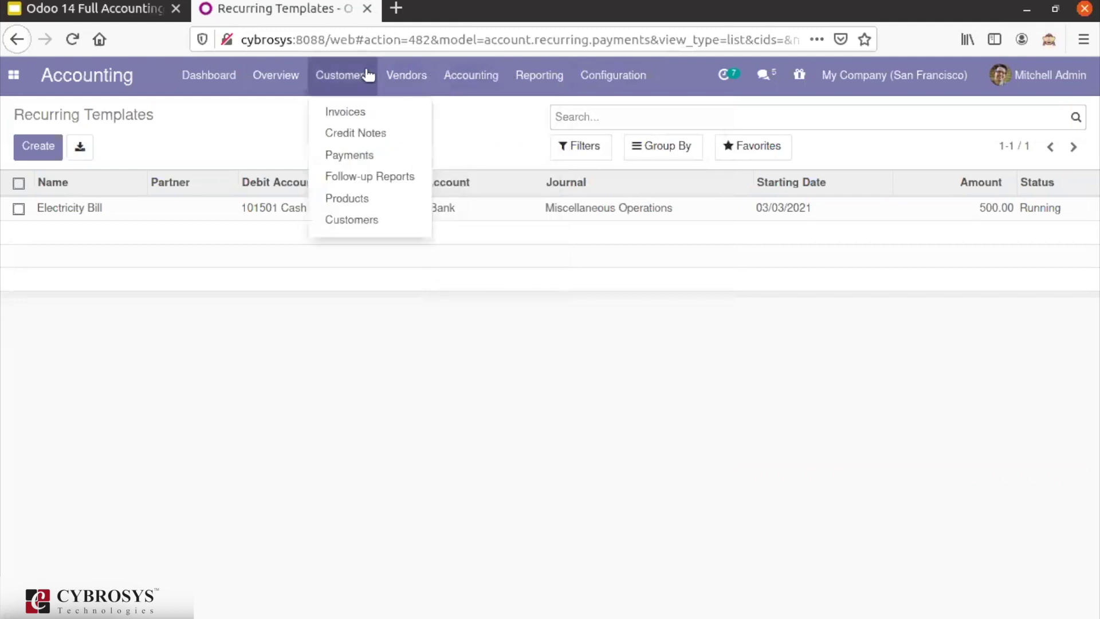
click(353, 183)
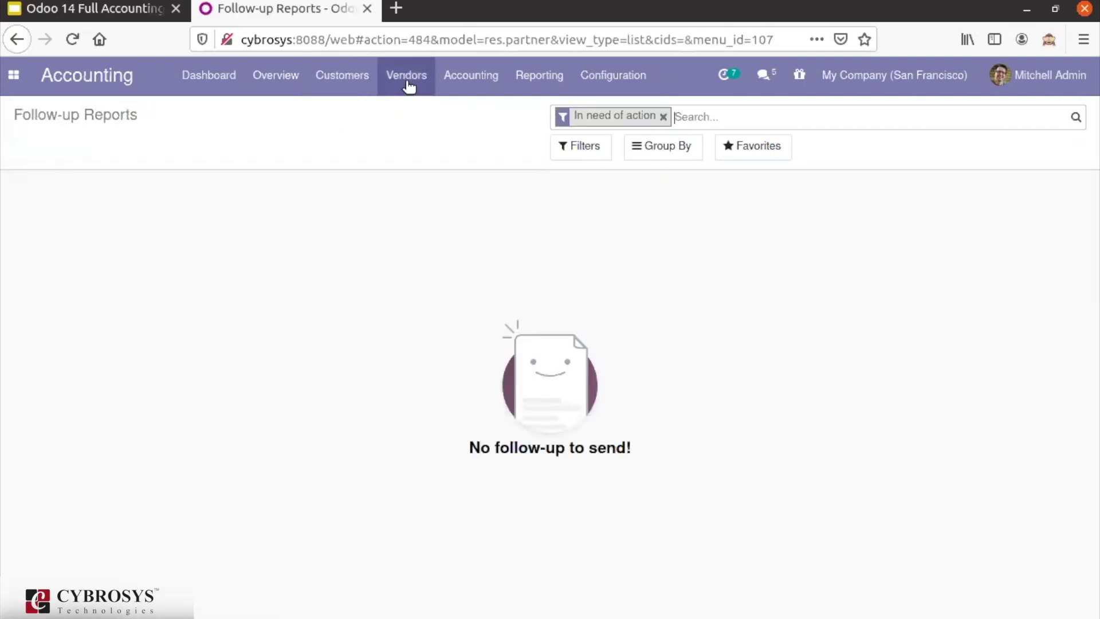
Open the follow-up levels configuration and start editing the My Company (San Francisco) record.
click(606, 84)
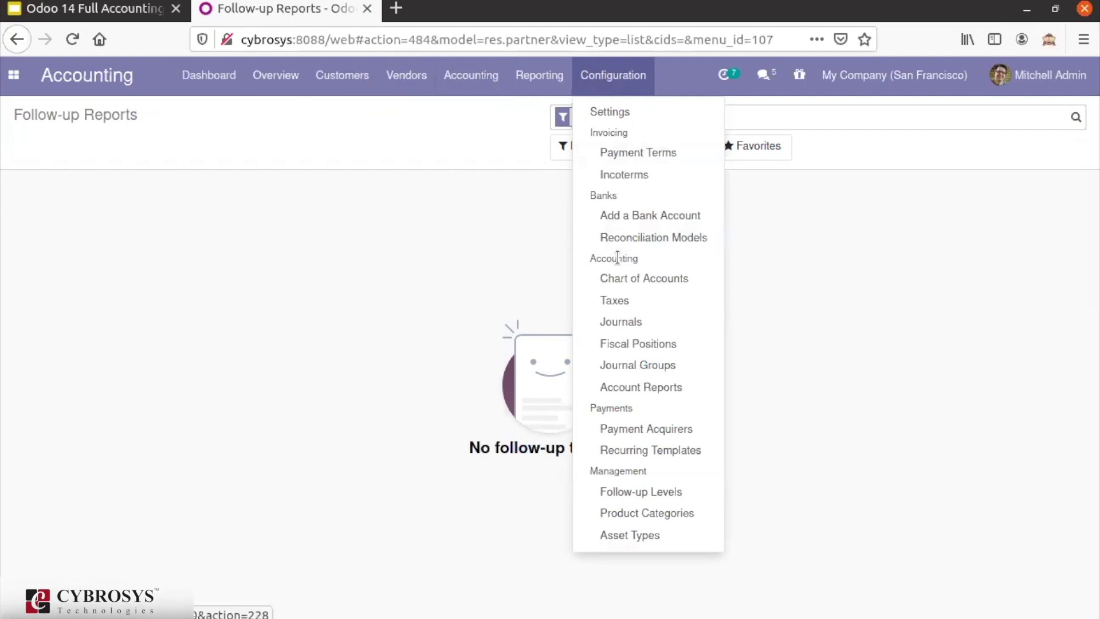
click(622, 493)
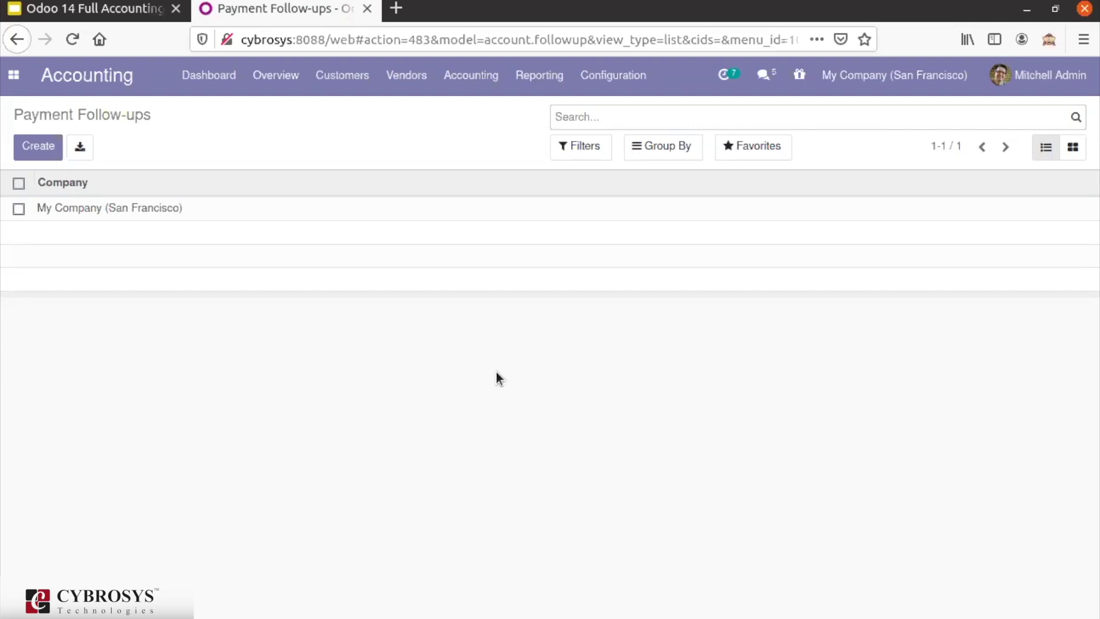
click(607, 89)
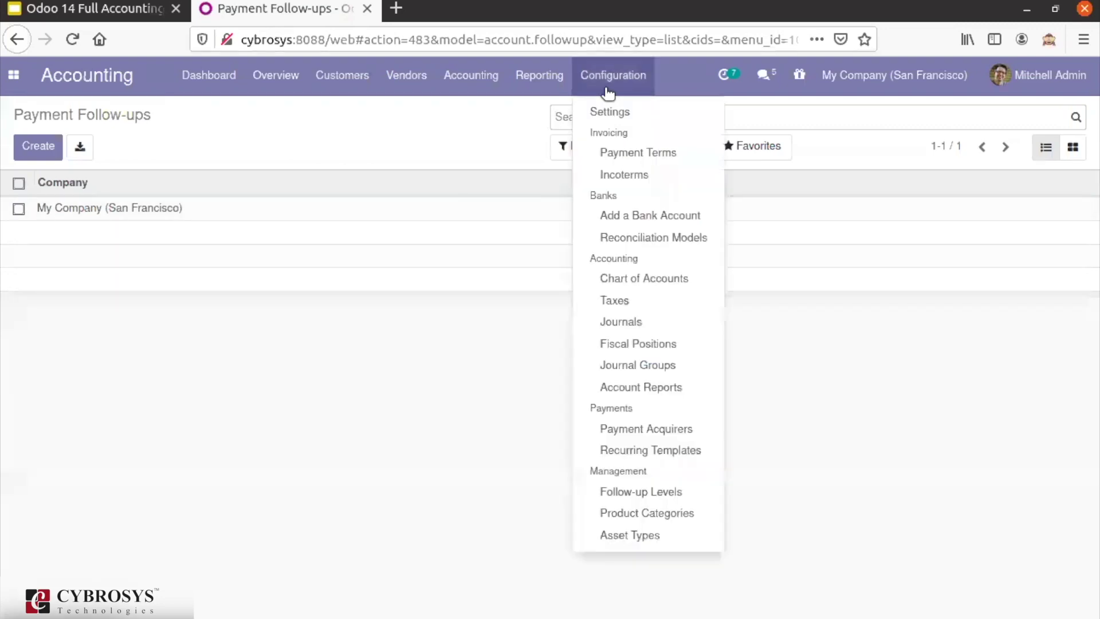
click(633, 494)
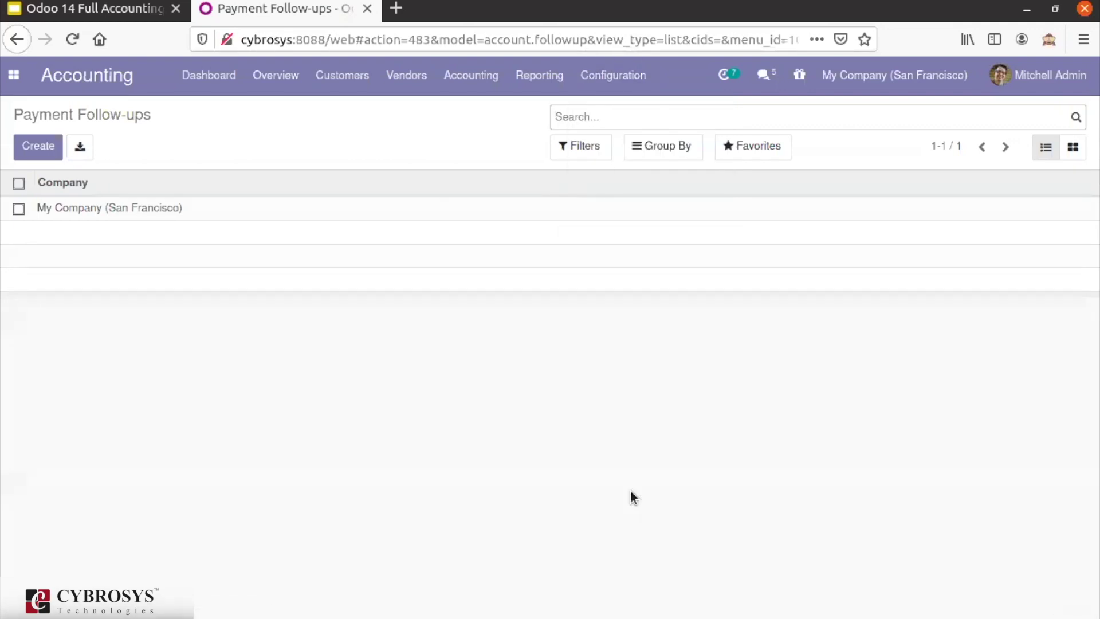
click(624, 82)
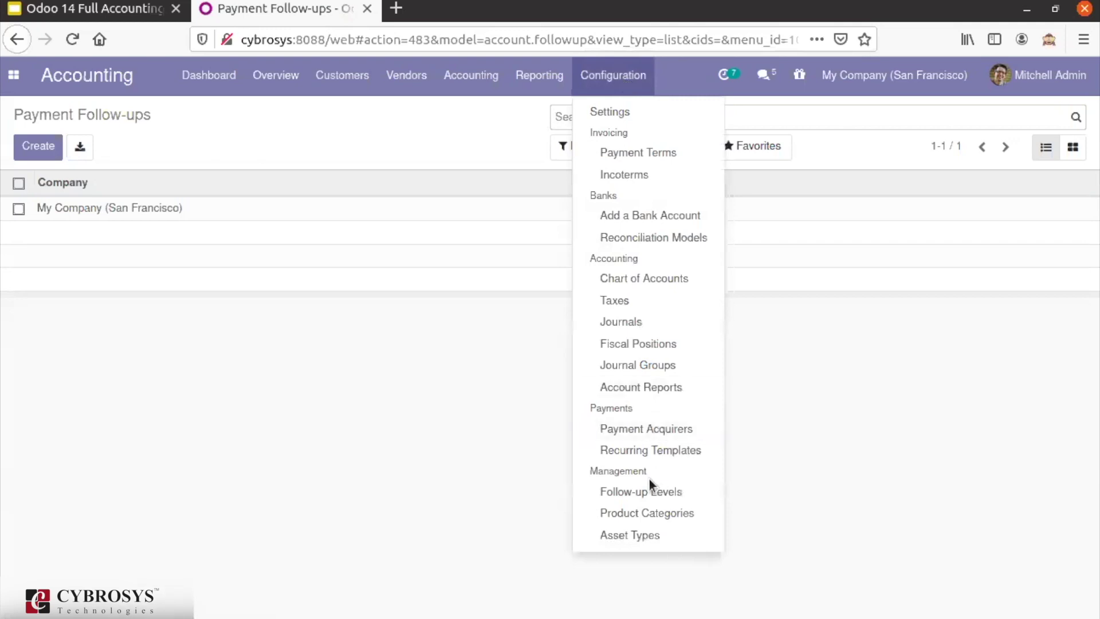
click(319, 209)
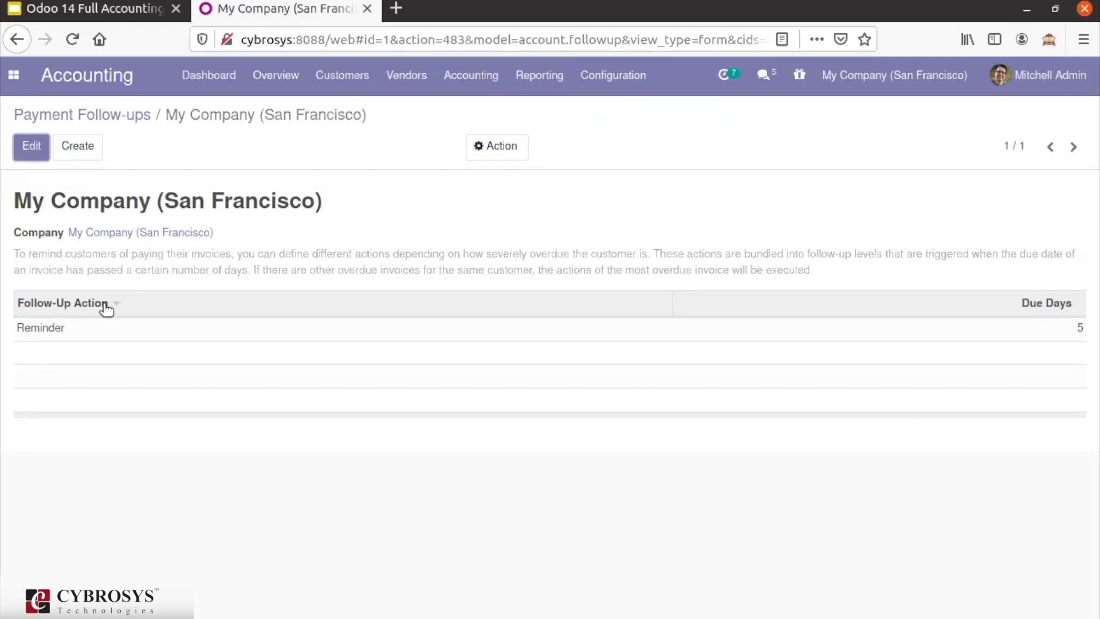
click(32, 150)
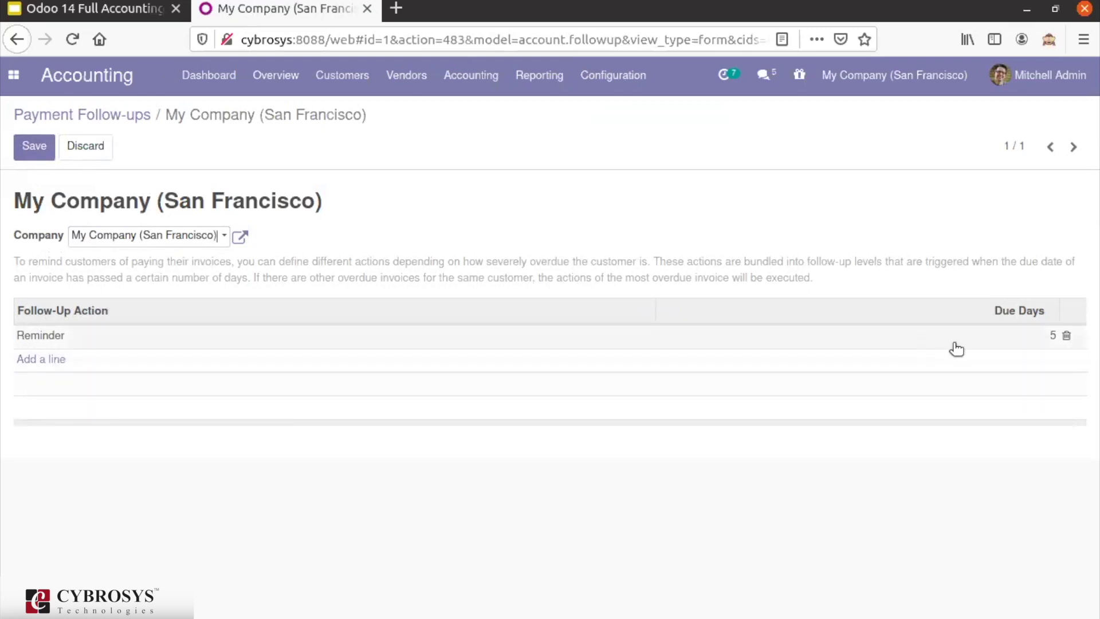
Add a follow-up action named Reminder1 that applies after 2 days overdue.
click(46, 358)
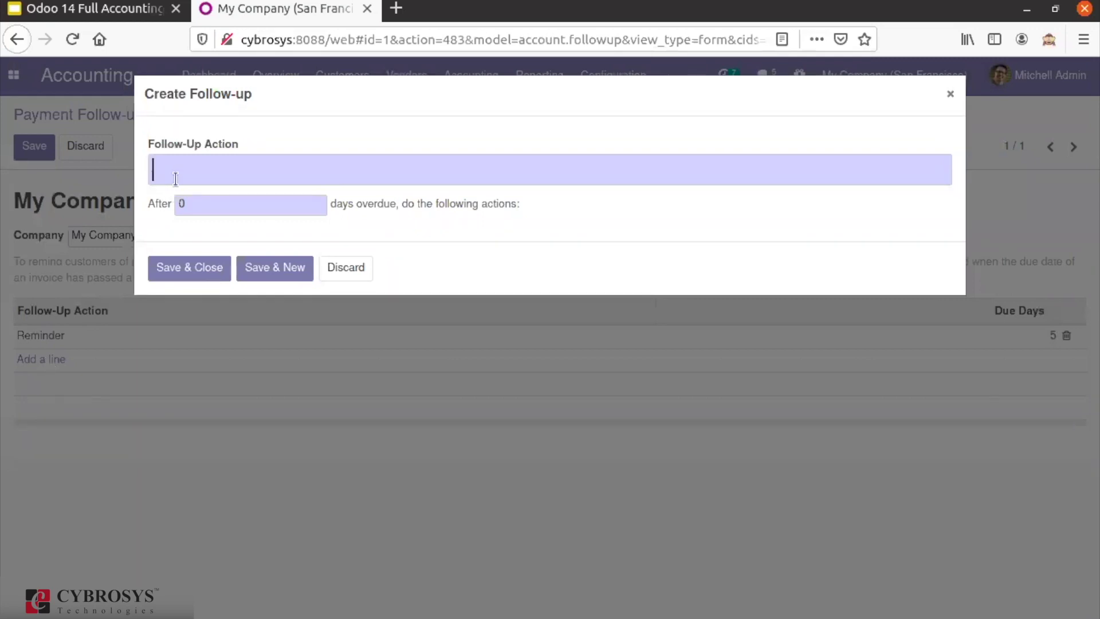
text(Remin)
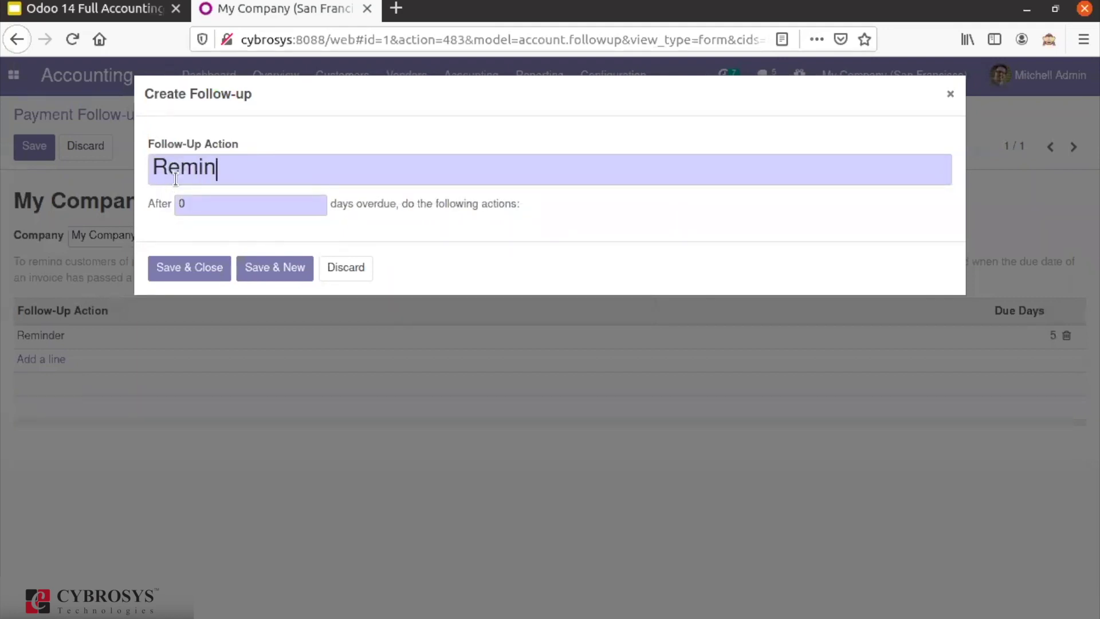
text(der1)
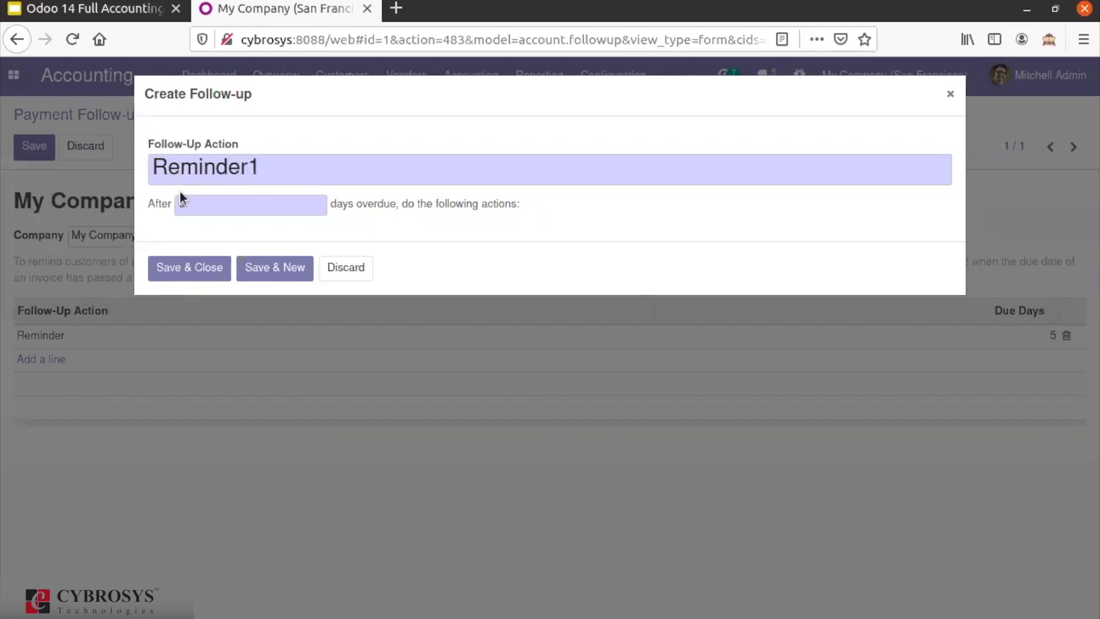
mouse_move(187, 203)
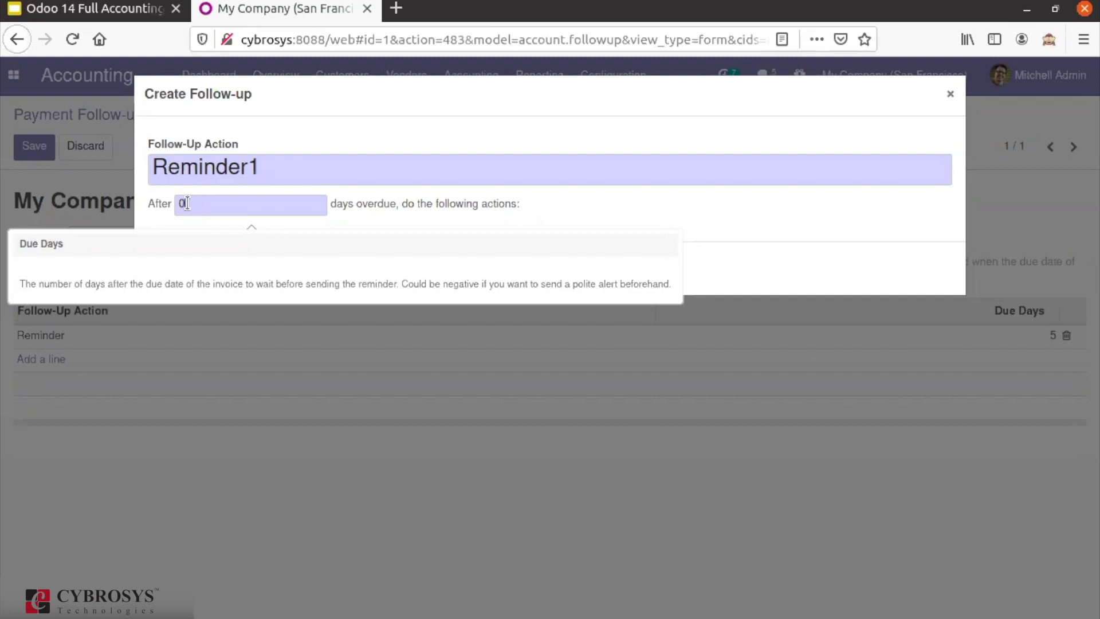
key(BackSpace)
text(2)
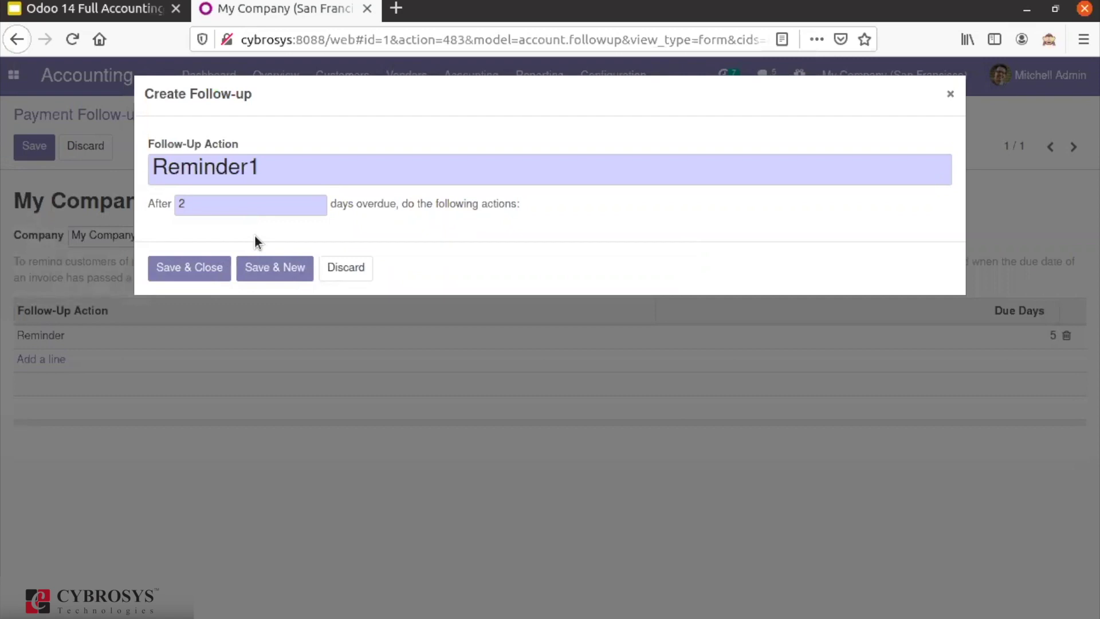
click(197, 276)
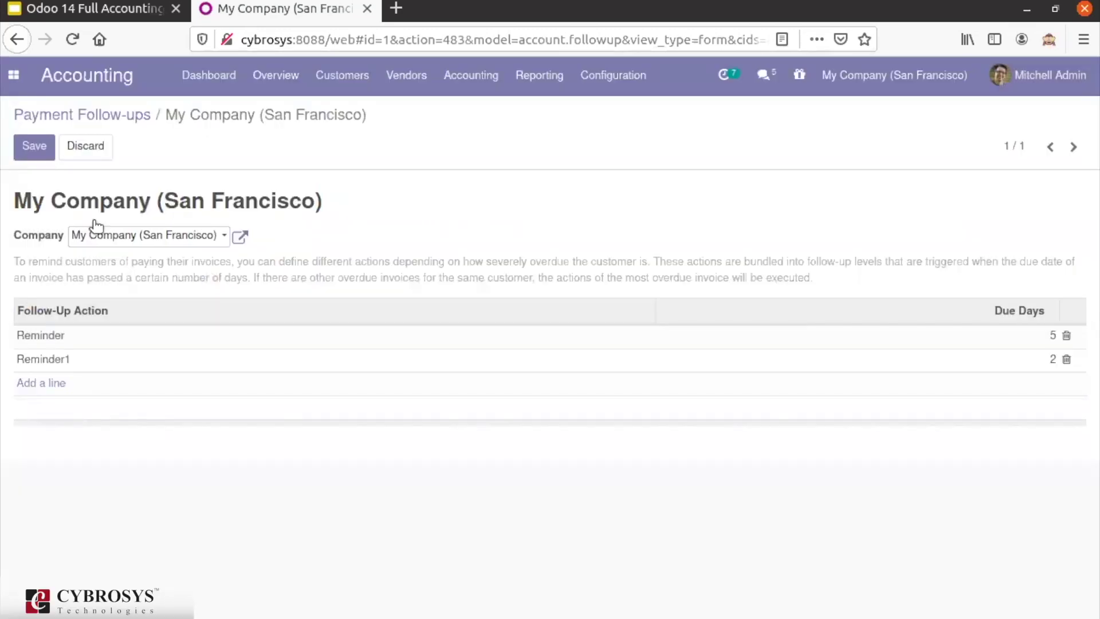
Save the company's payment follow-up levels and view the details of the Reminder1 action.
click(34, 147)
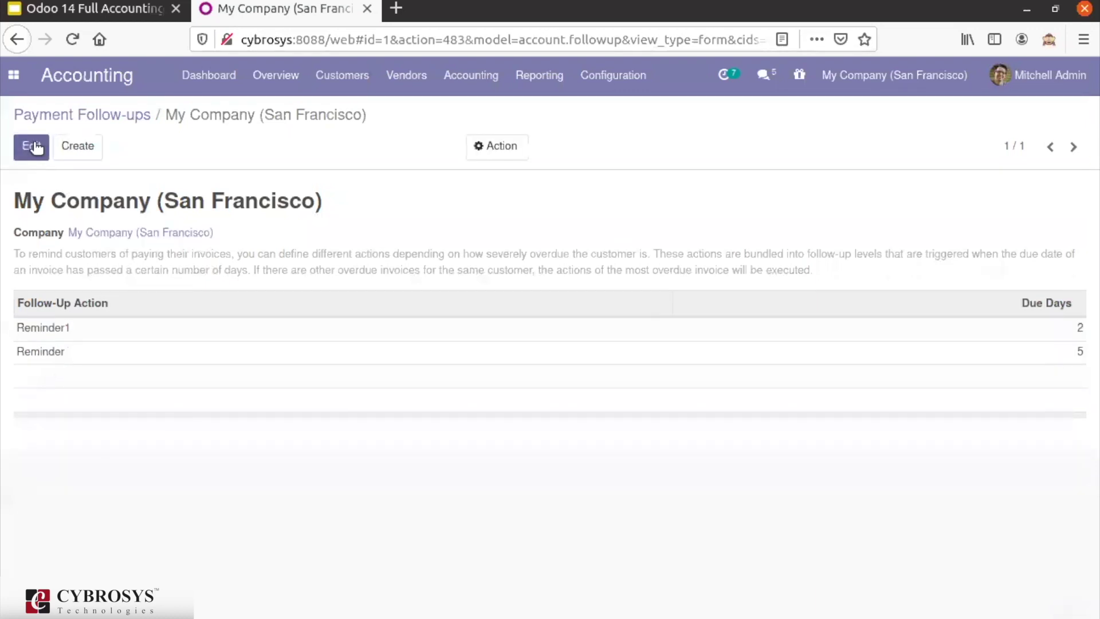
click(58, 339)
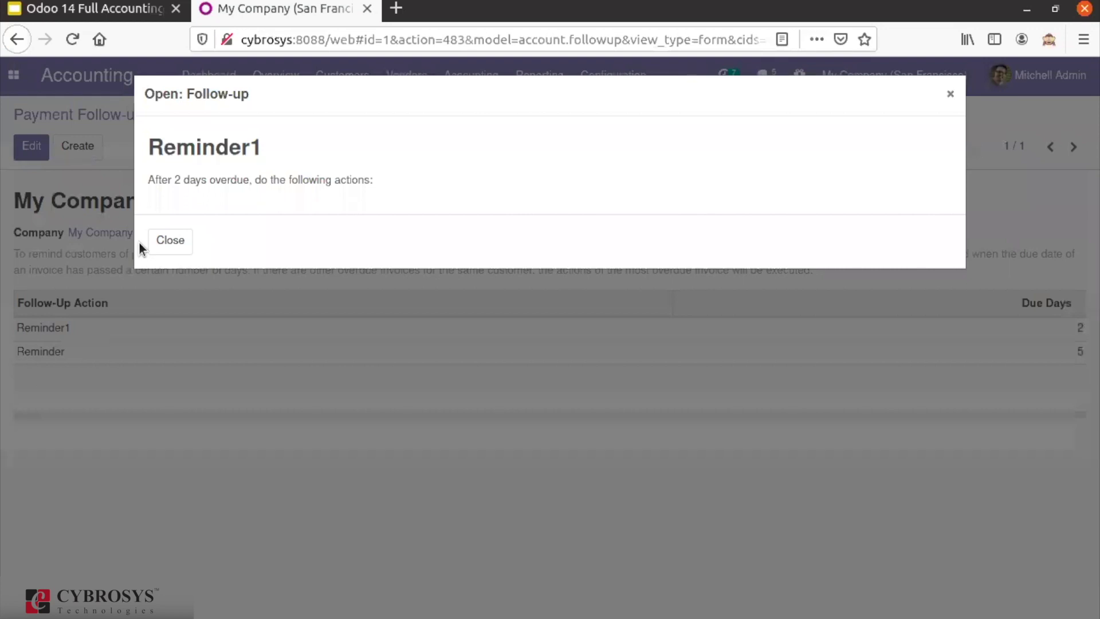
click(171, 243)
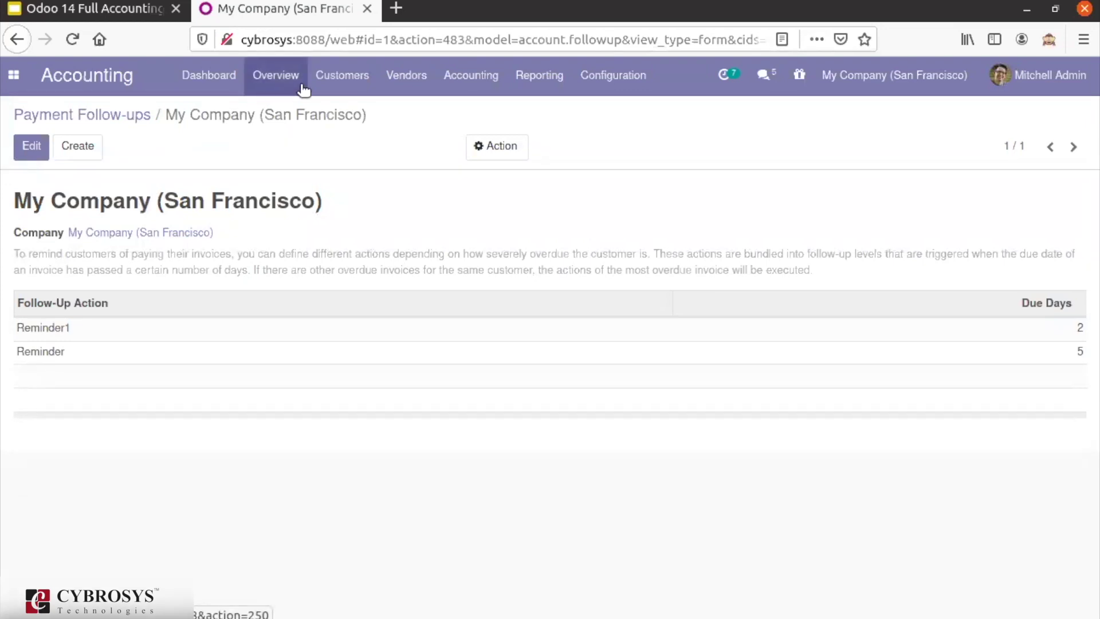
Open the customer Follow-up Reports without the "In need of action" filter and look through the full partner list.
click(338, 89)
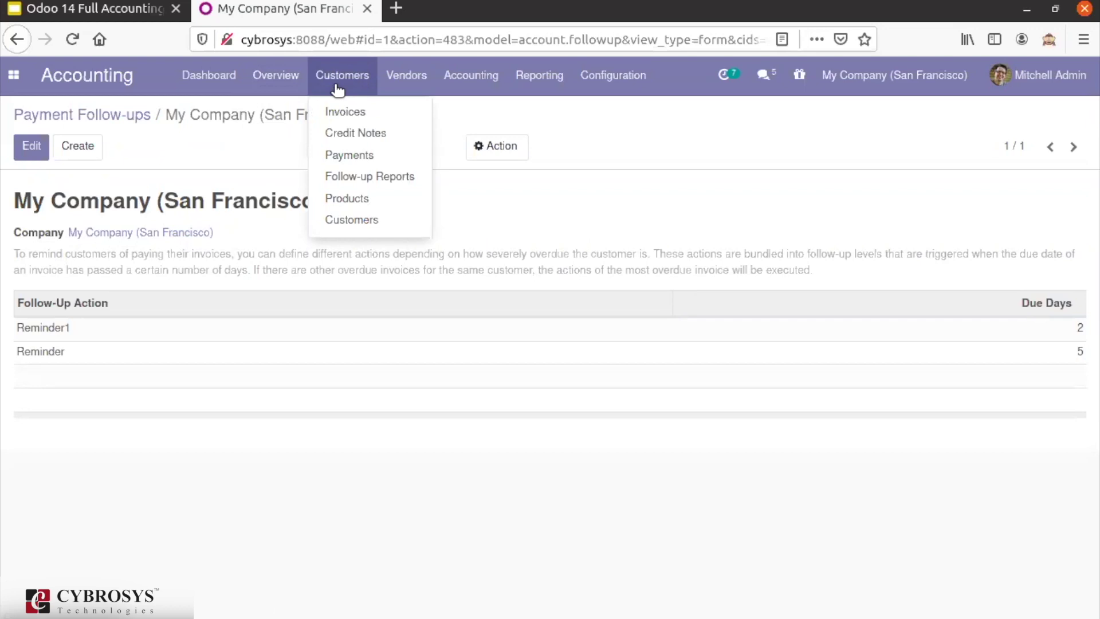
click(345, 177)
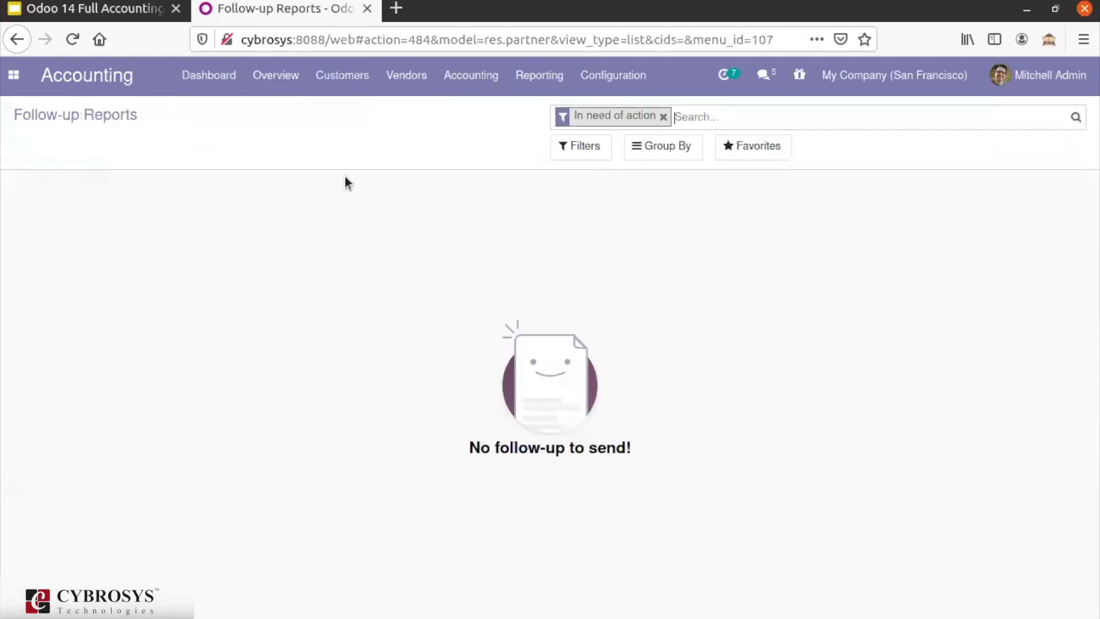
click(663, 118)
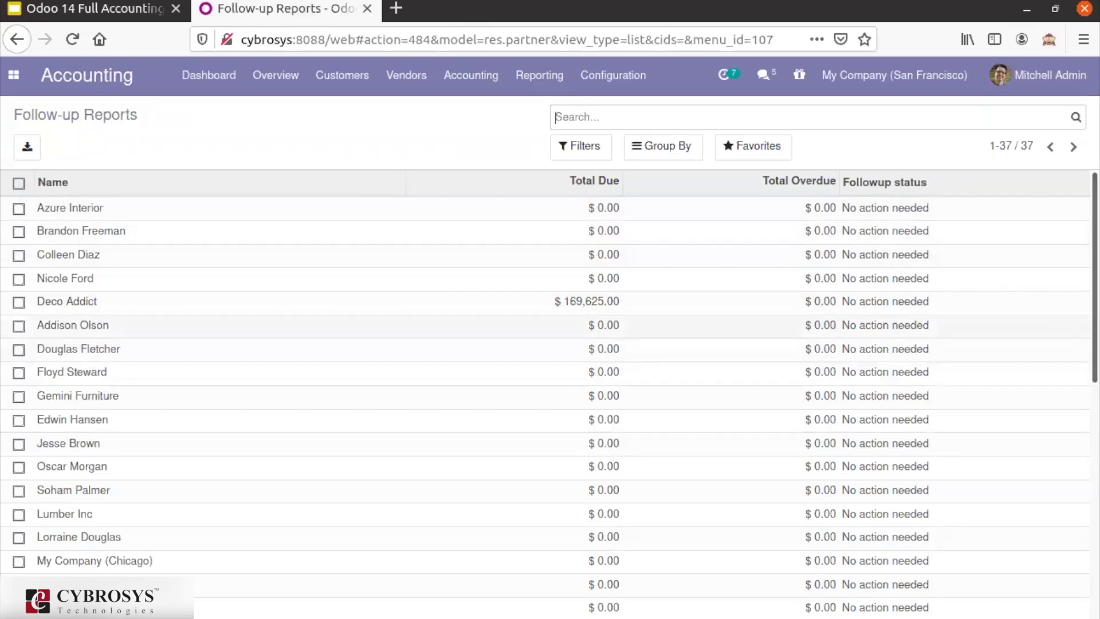
scroll(550, 395, down, 10)
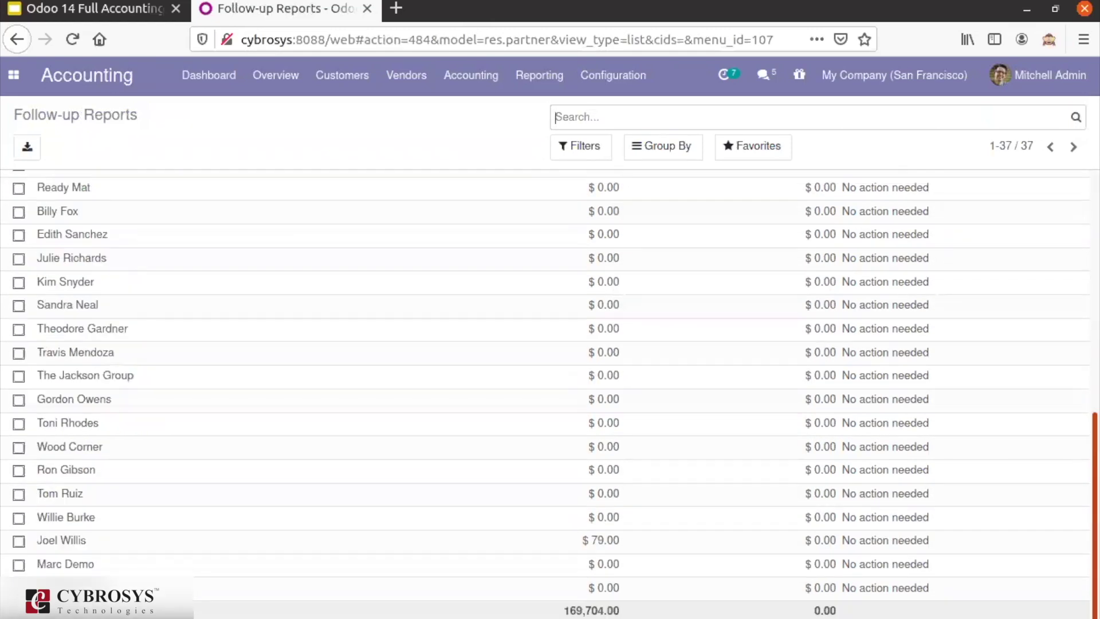
scroll(550, 395, up, 10)
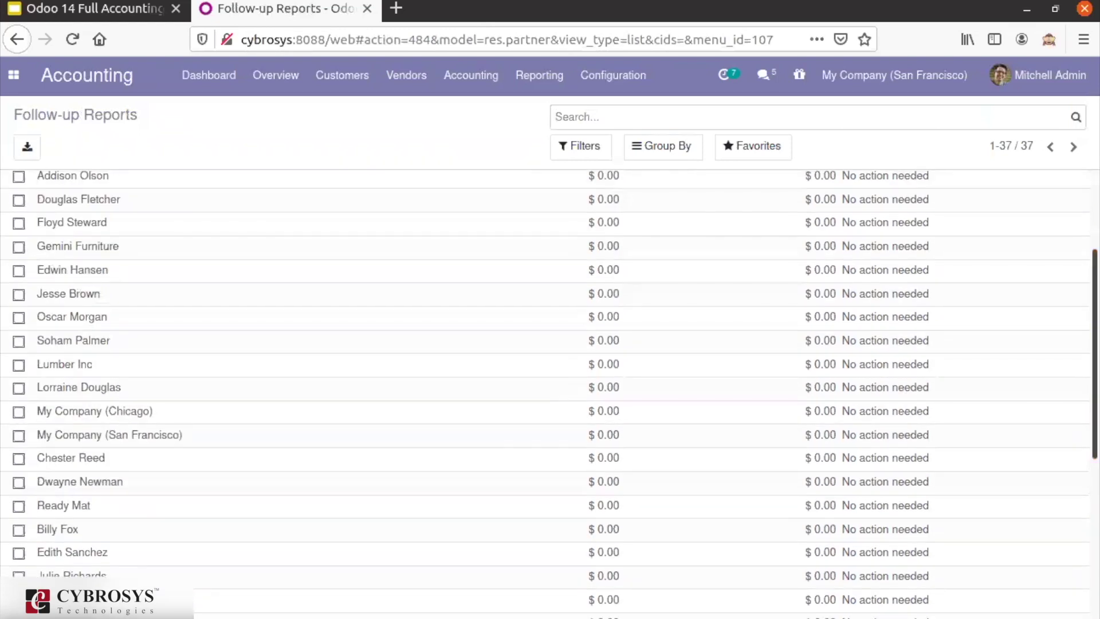
Check the follow-up reports under the "In need of action" filter, and clear the filter to review the full partner list.
click(583, 146)
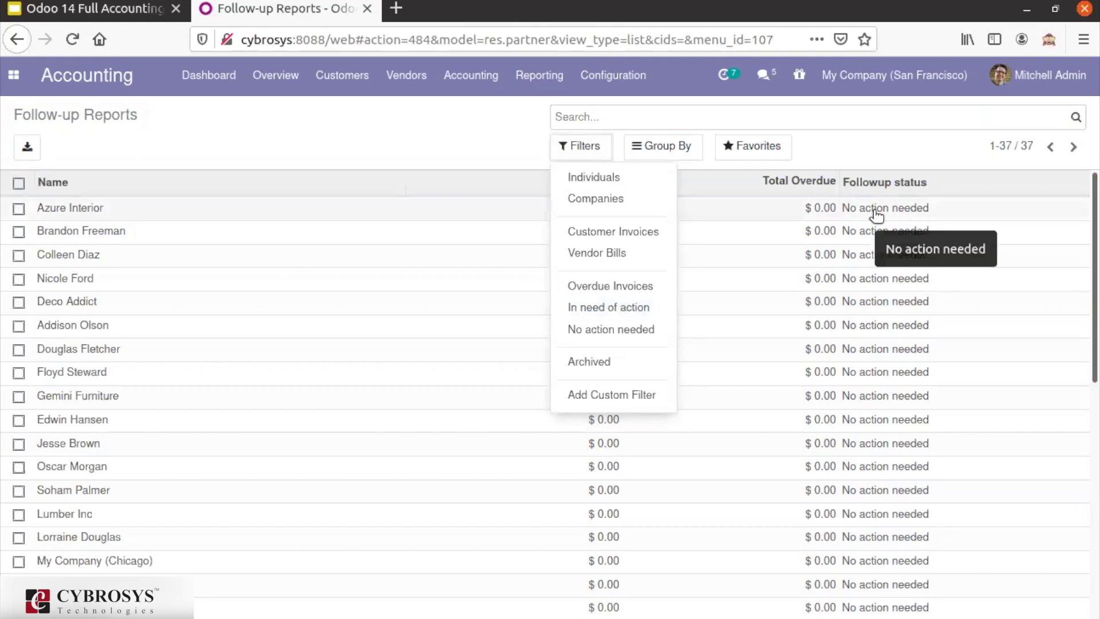
click(645, 313)
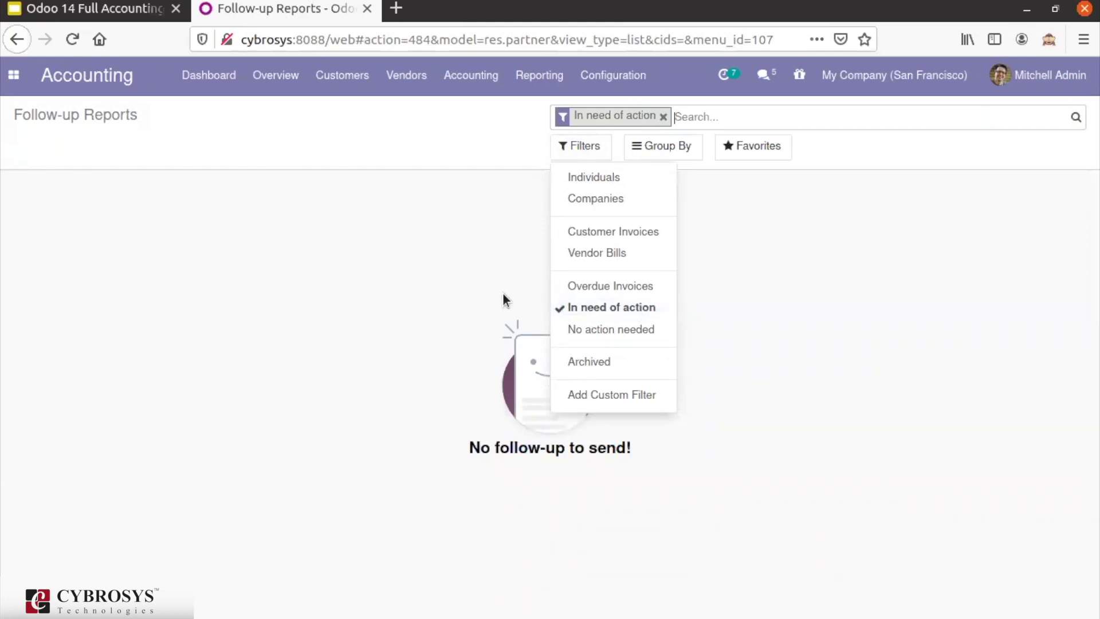
click(663, 118)
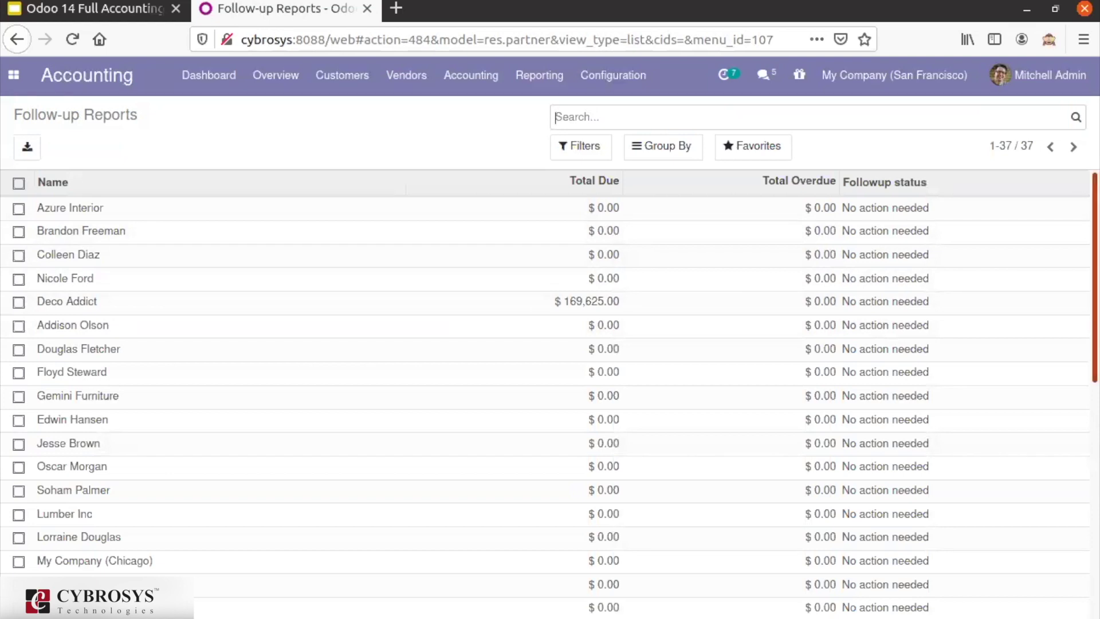
scroll(550, 394, down, 10)
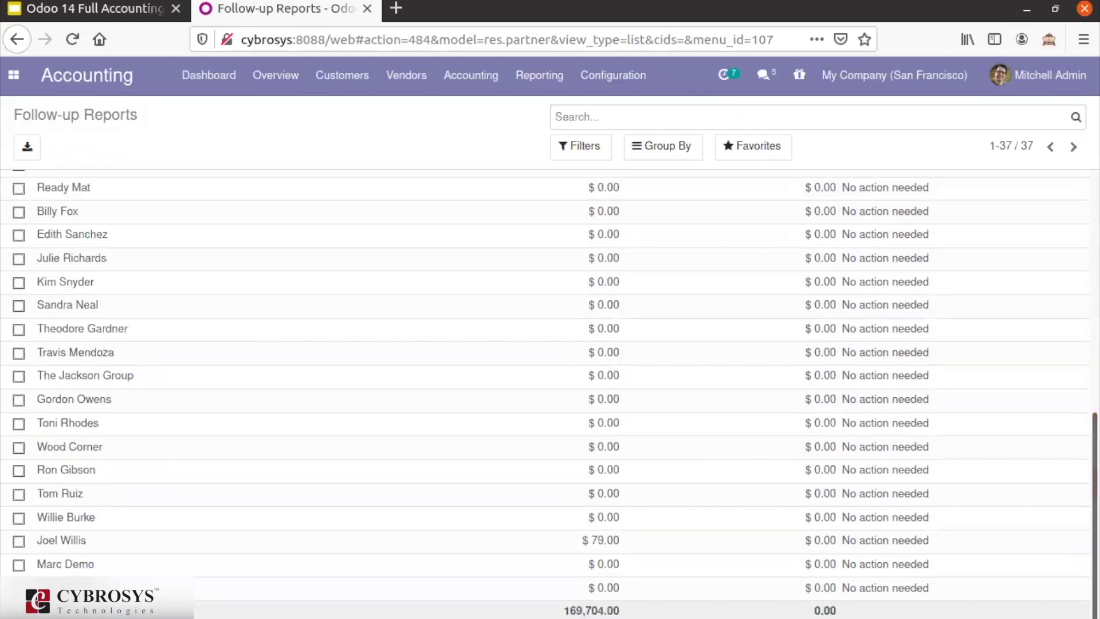
scroll(550, 393, up, 10)
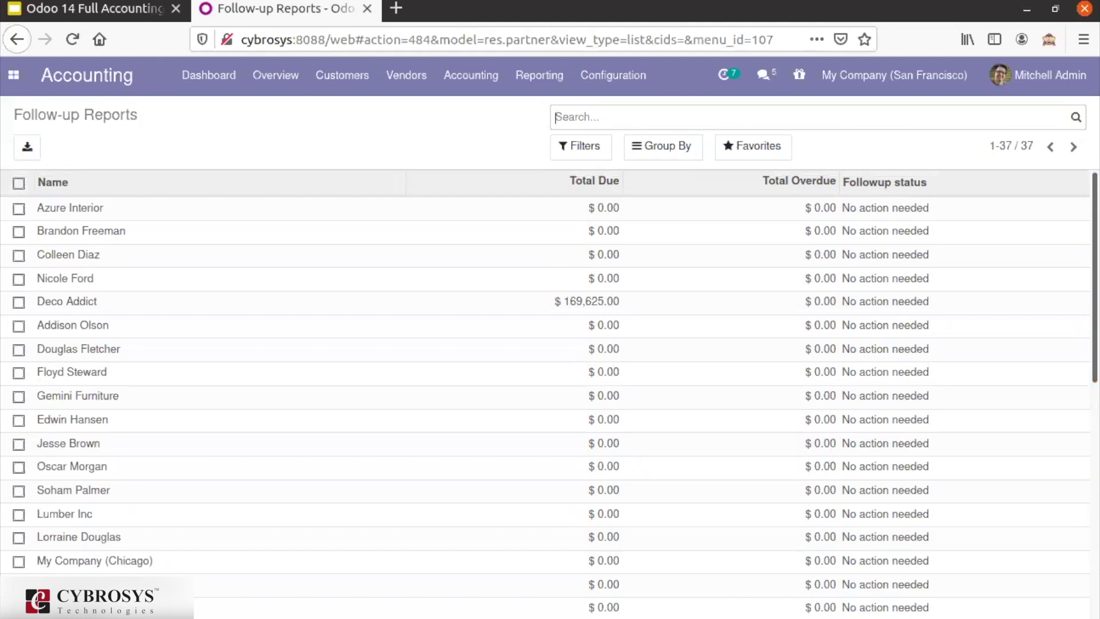
Filter the follow-up reports by "In need of action" again.
click(600, 151)
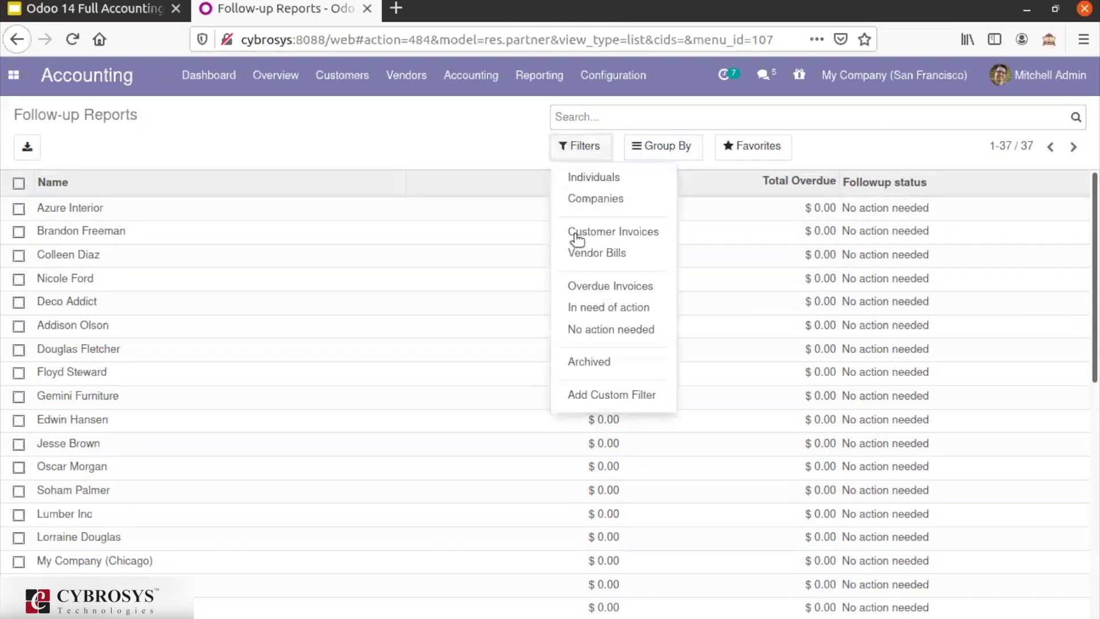
click(572, 307)
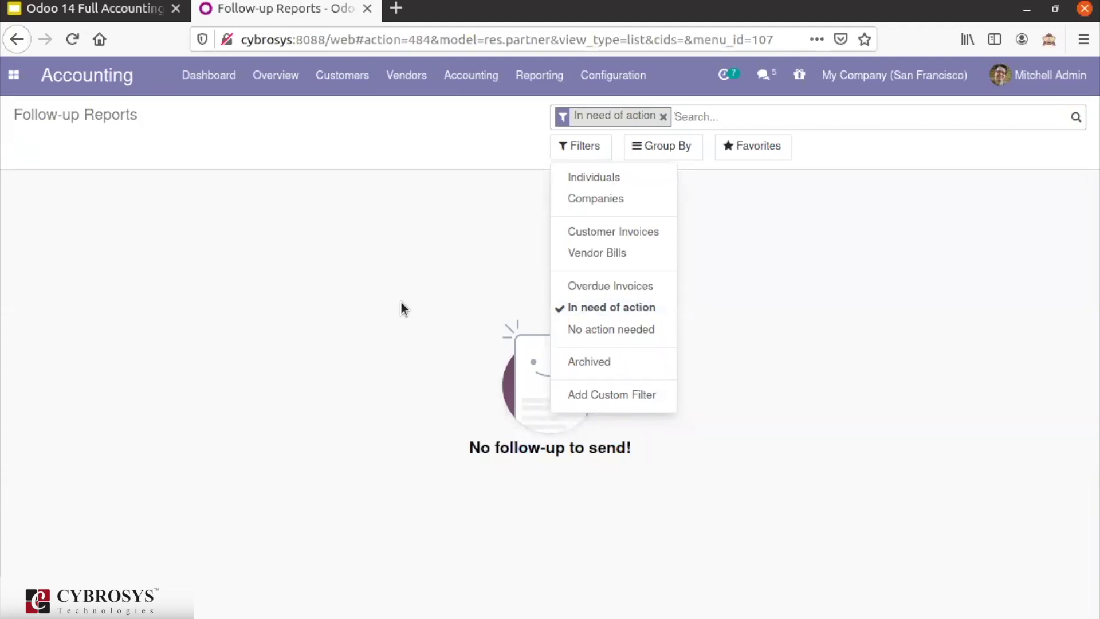
click(639, 83)
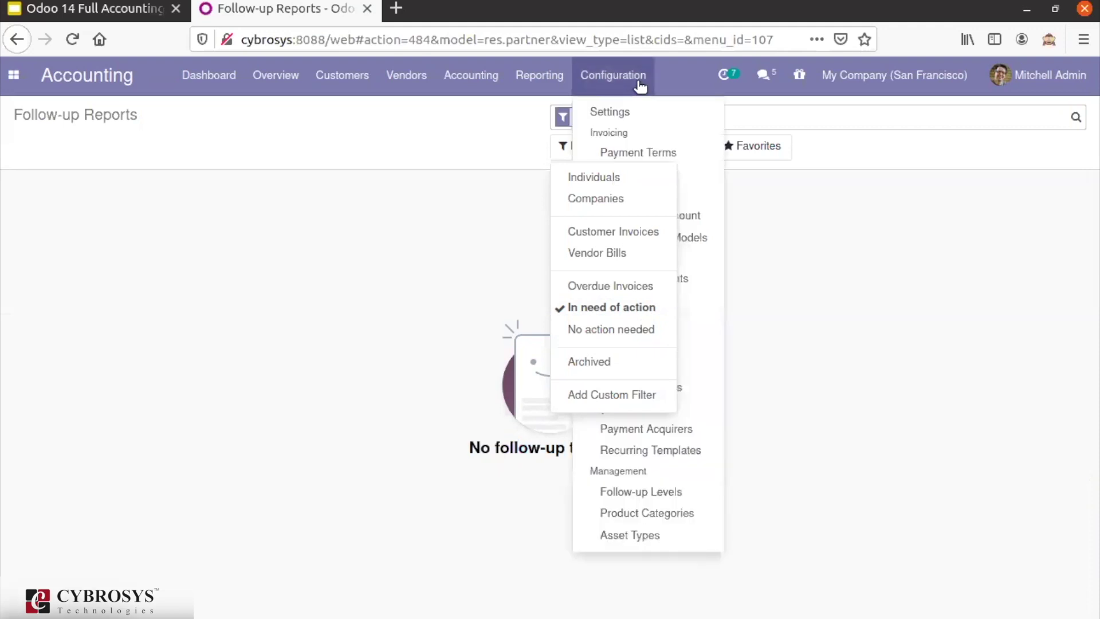
click(814, 245)
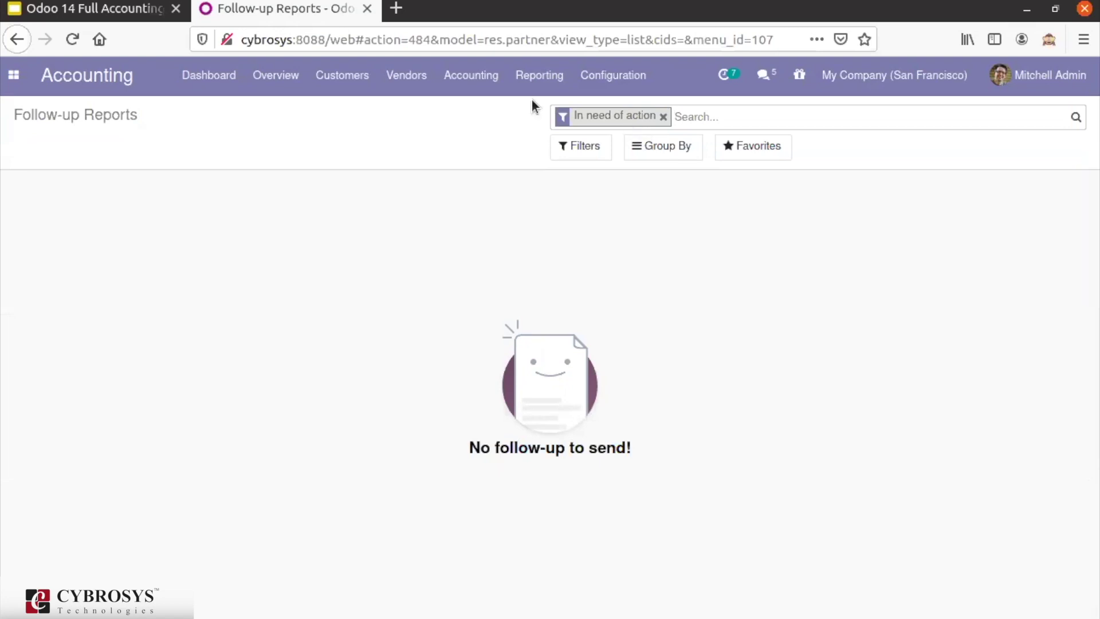
Open the journal entries without the Miscellaneous filter and view draft entry MISC/2022/01/0001 before returning to the list.
click(489, 79)
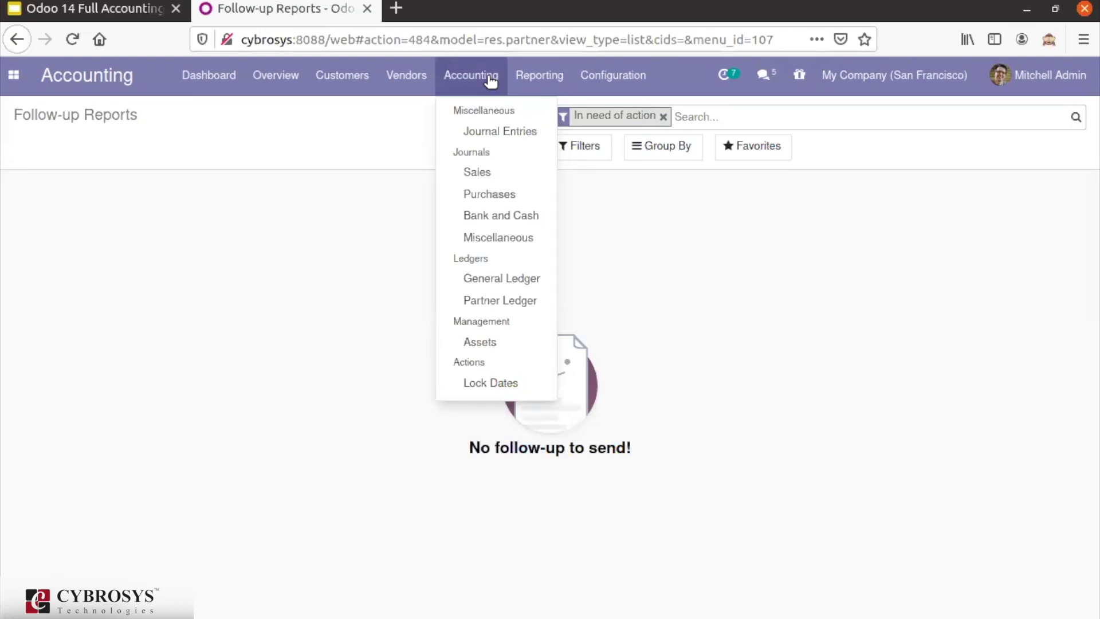
click(501, 132)
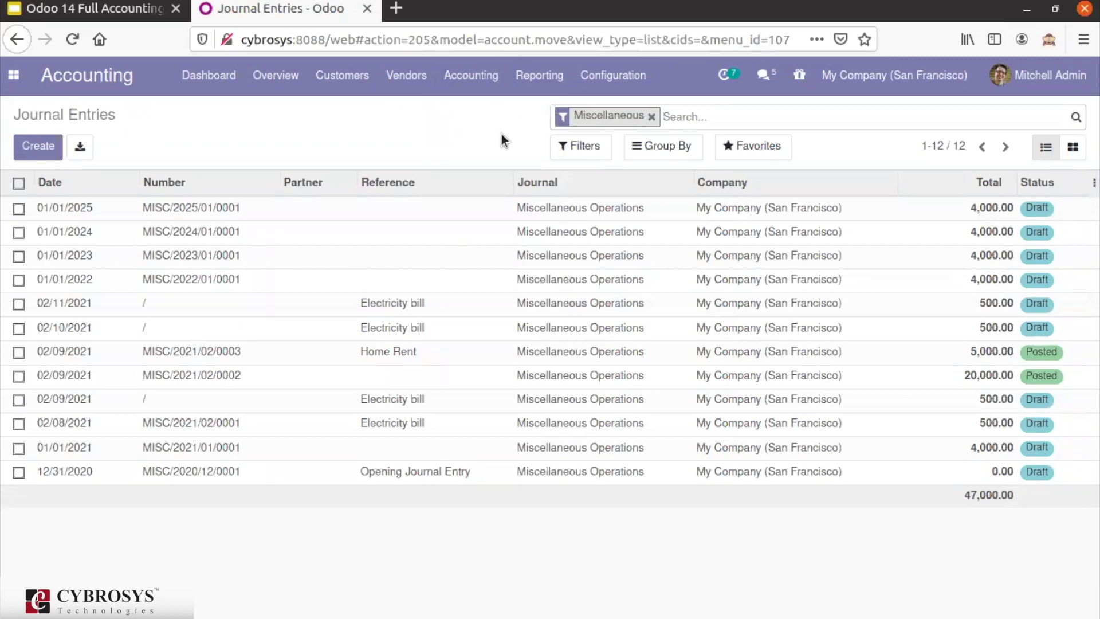
click(652, 117)
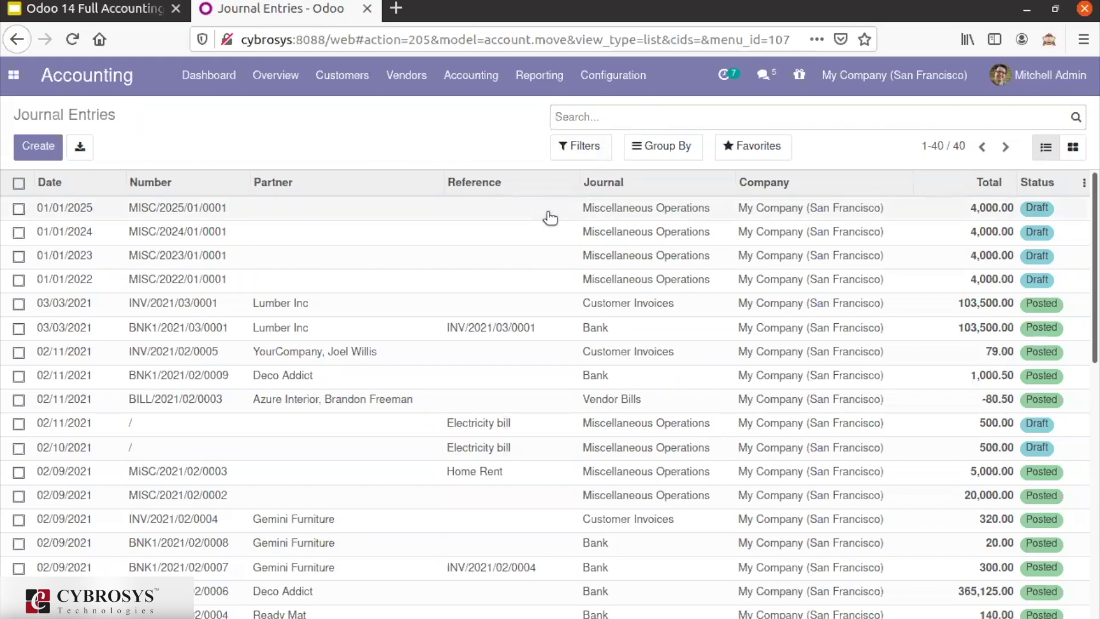
click(493, 279)
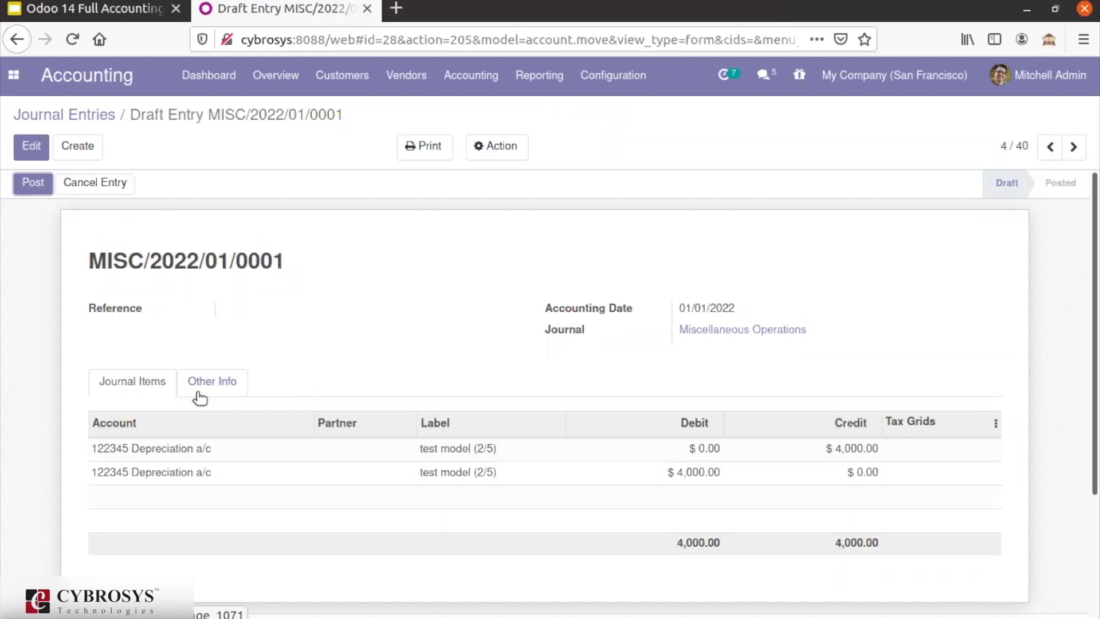
click(84, 121)
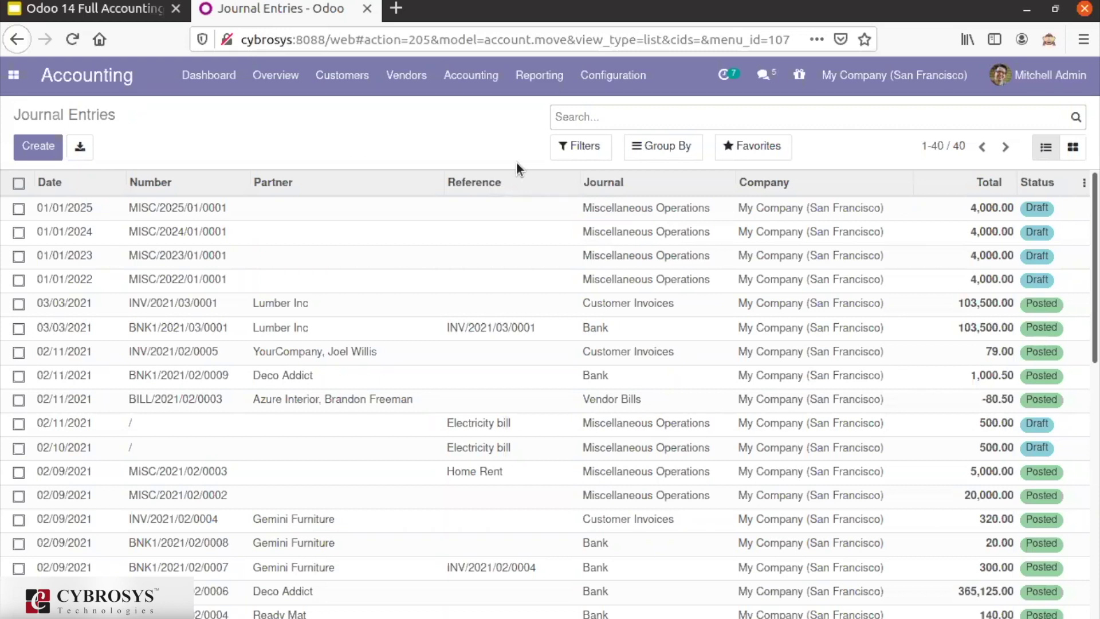
Look through the Sales journal items grouped by journal entry and open the Purchases journal items.
click(484, 89)
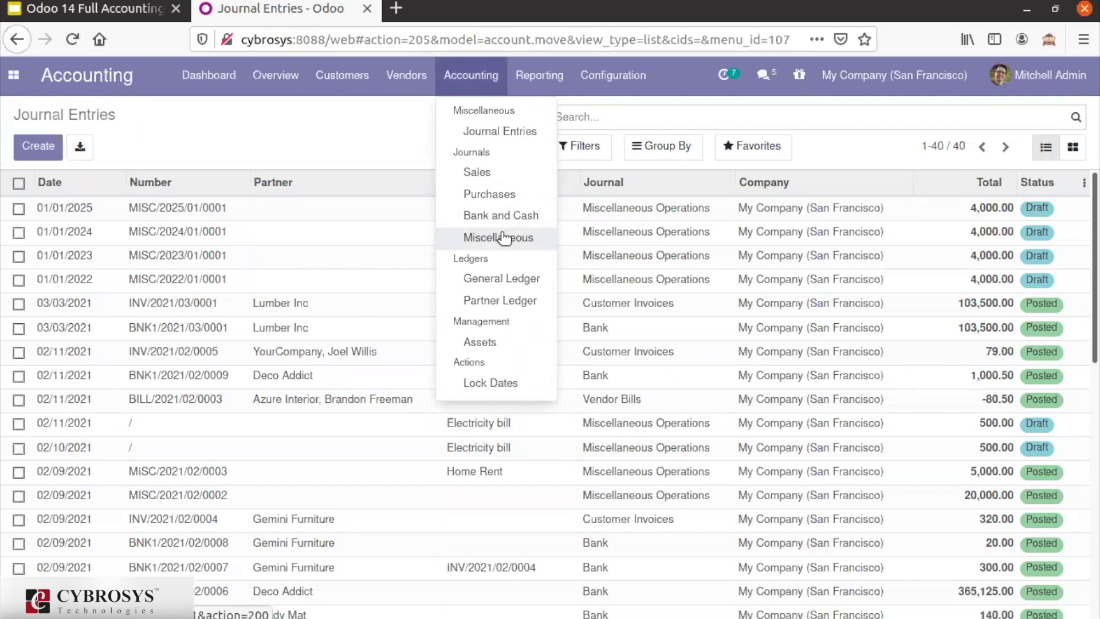
click(506, 169)
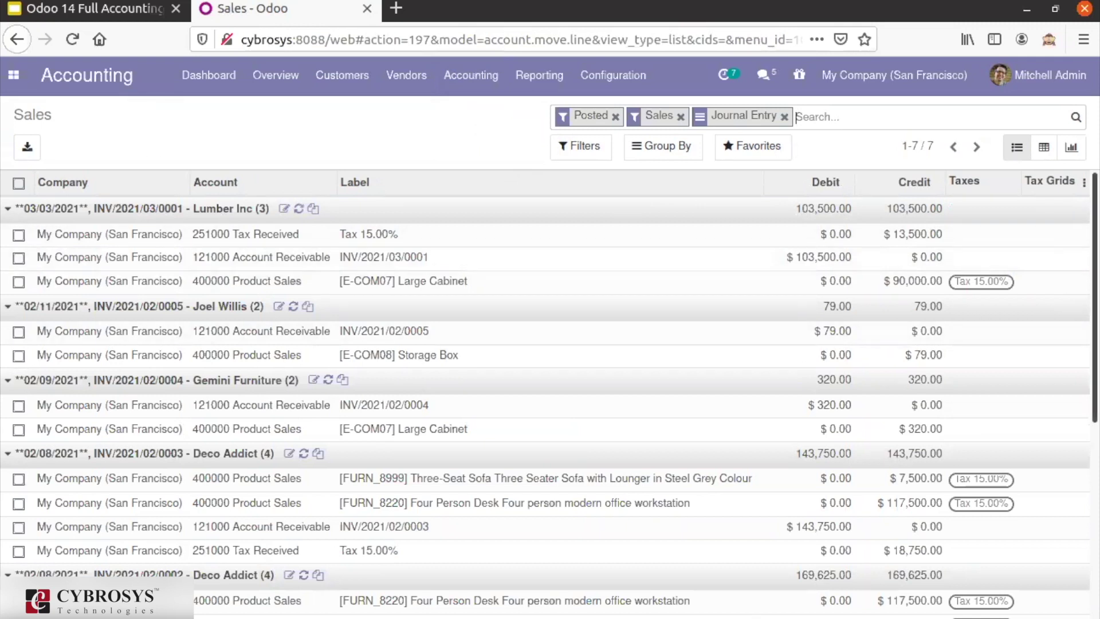
scroll(544, 395, down, 5)
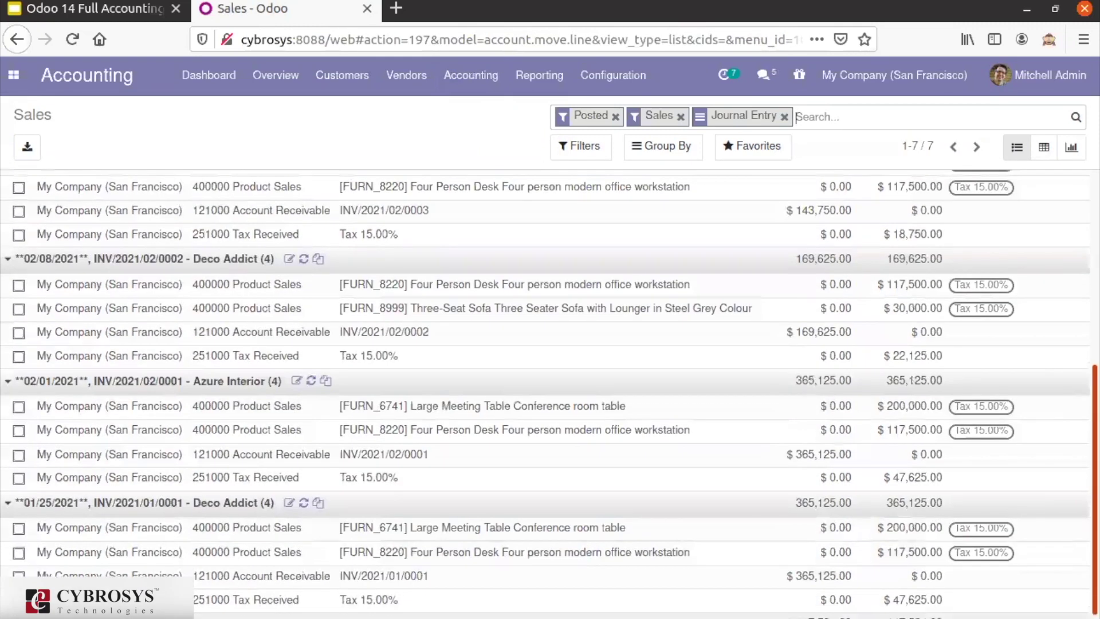
scroll(544, 395, down, 1)
scroll(545, 395, up, 5)
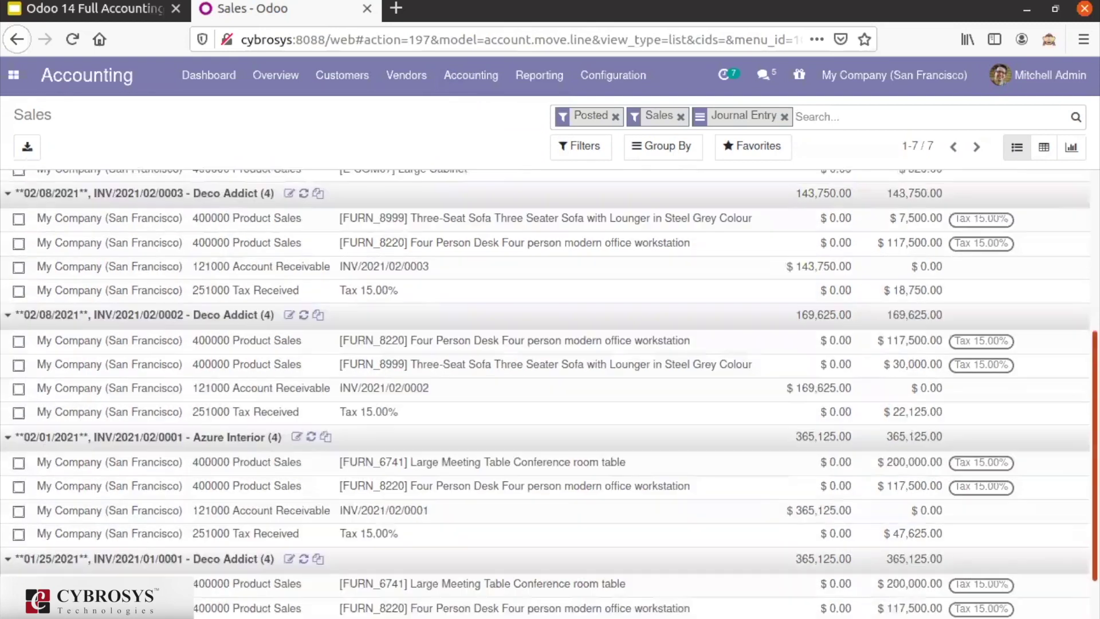
scroll(705, 269, up, 1)
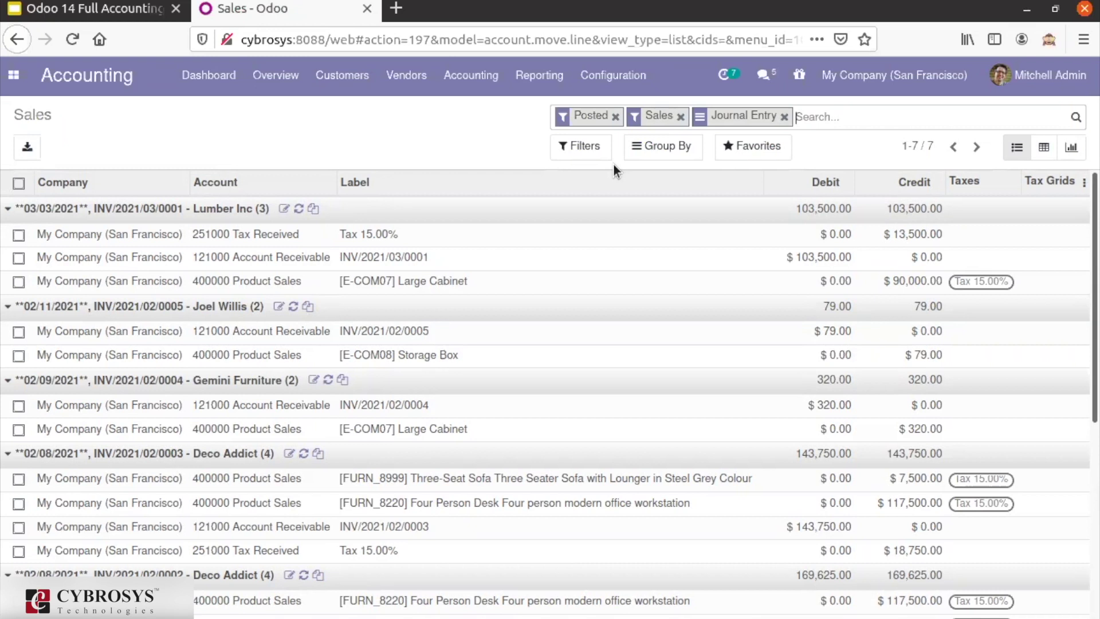
click(472, 83)
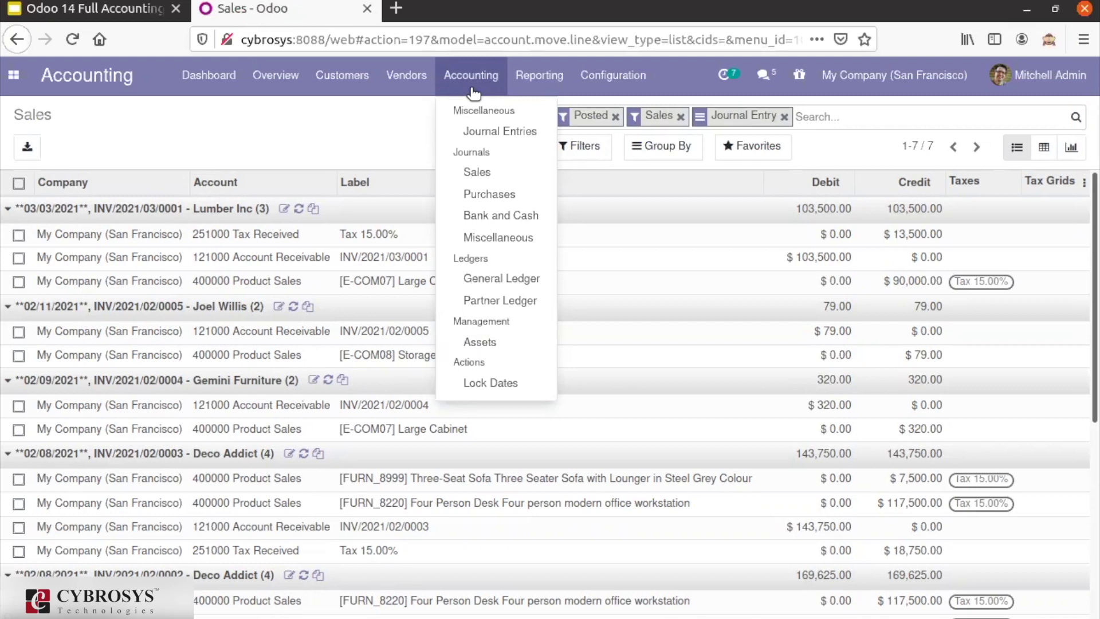
click(477, 201)
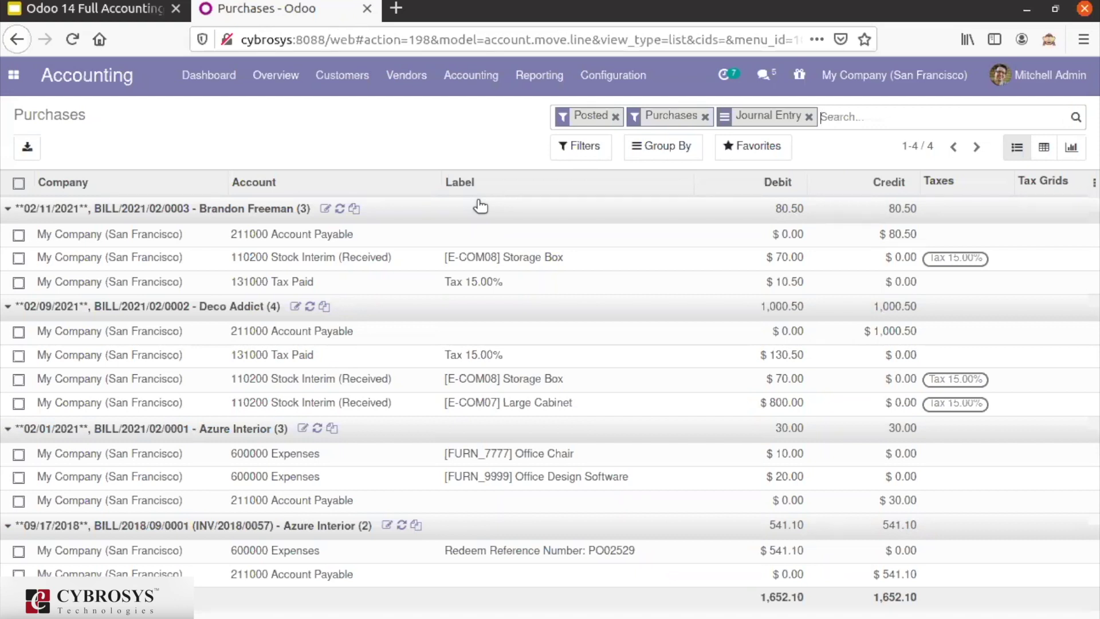
Look through the Bank and Cash journal items and open the Miscellaneous journal items.
click(470, 76)
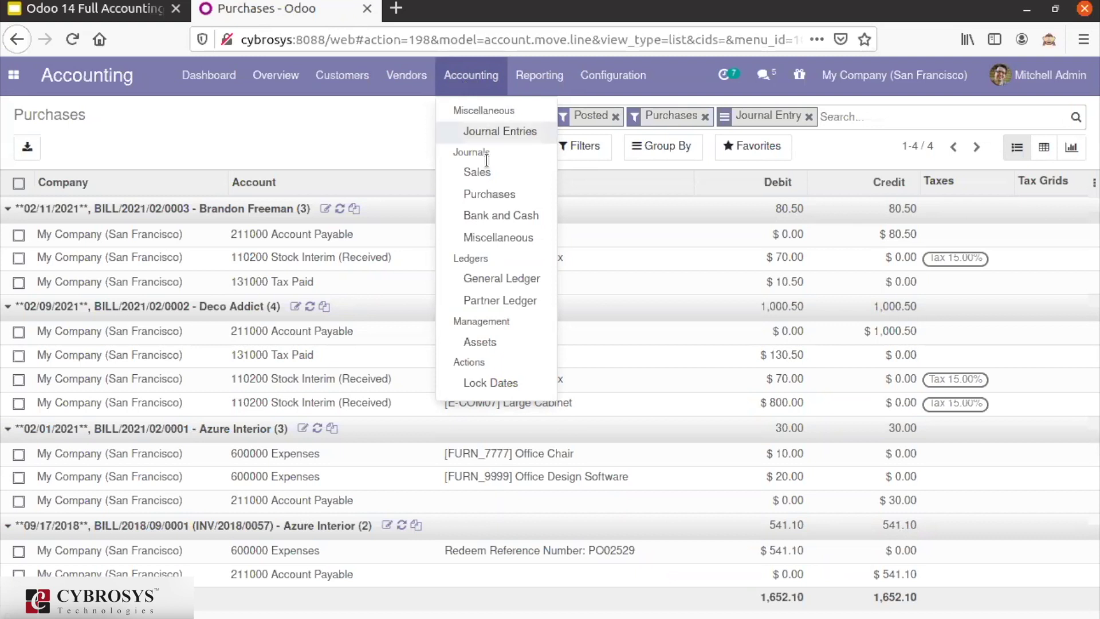
click(510, 217)
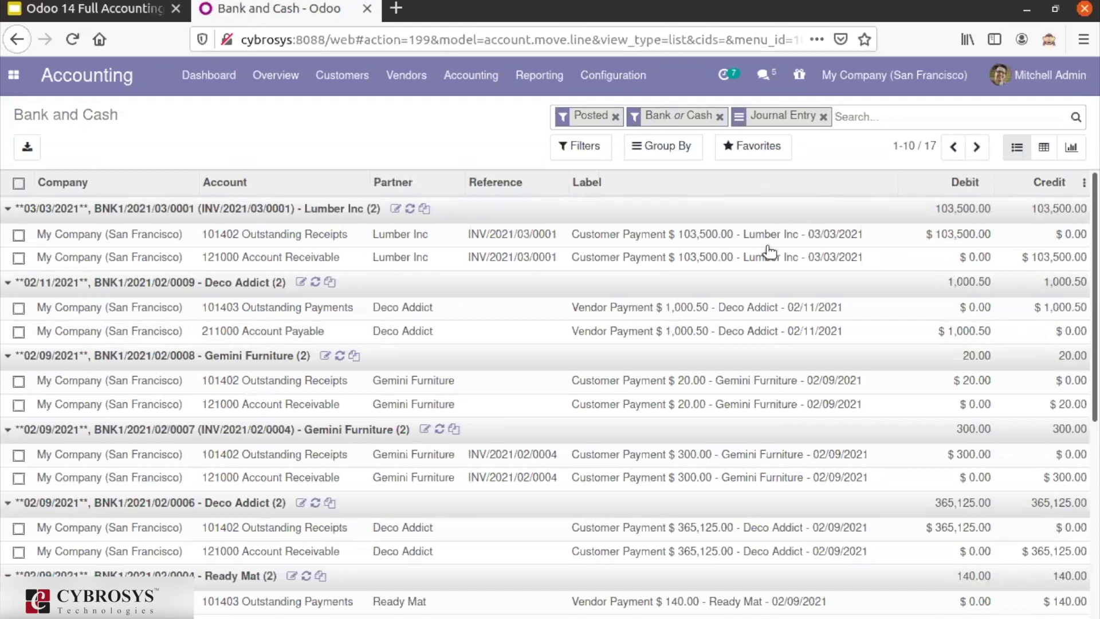
scroll(768, 252, down, 1)
scroll(549, 394, down, 5)
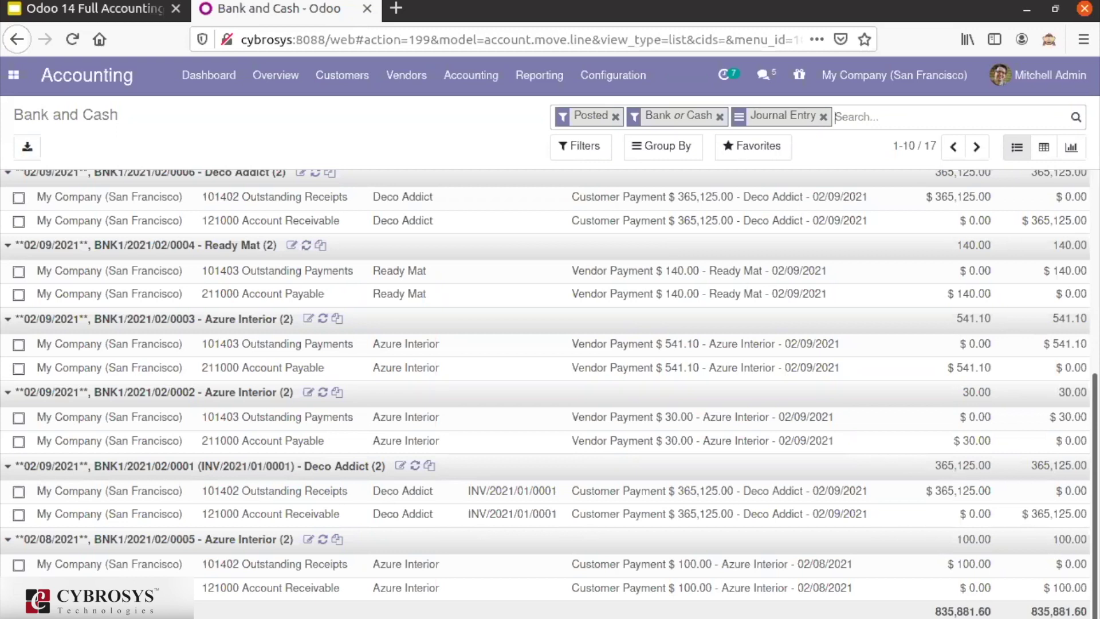
click(493, 88)
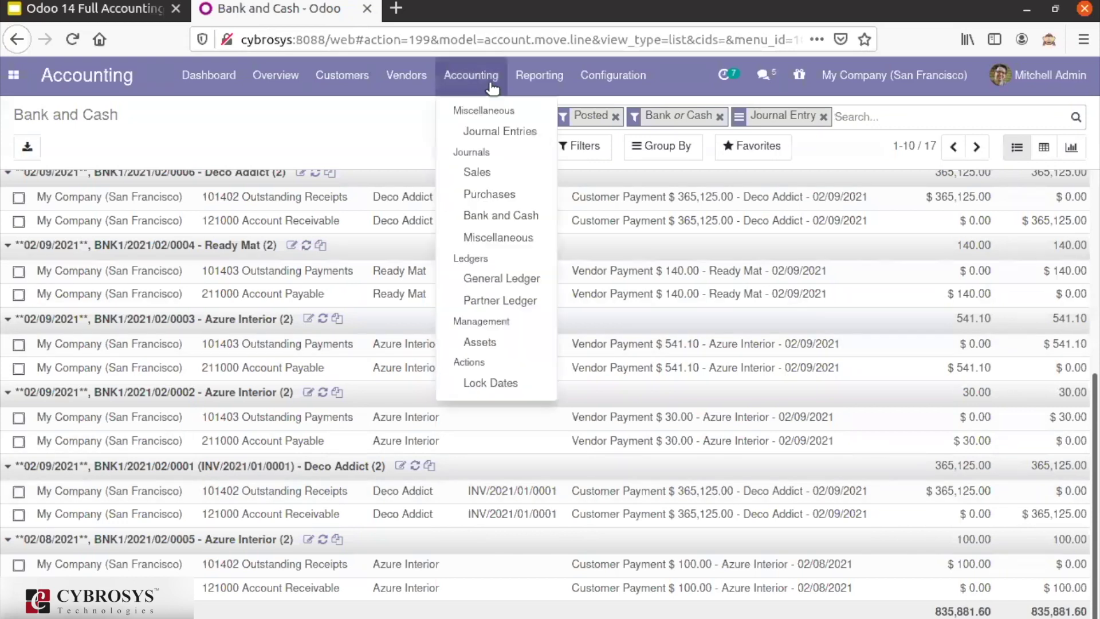
click(502, 237)
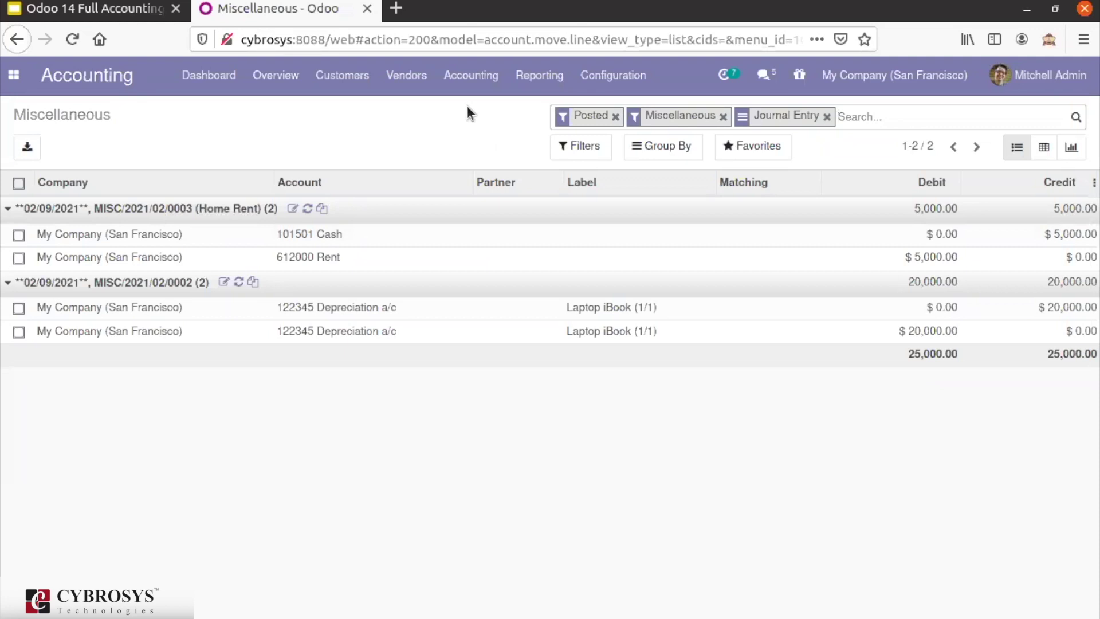
Open the General Ledger and expand the 101401 Bank and 101403 Outstanding Payments accounts to examine their entries.
click(482, 94)
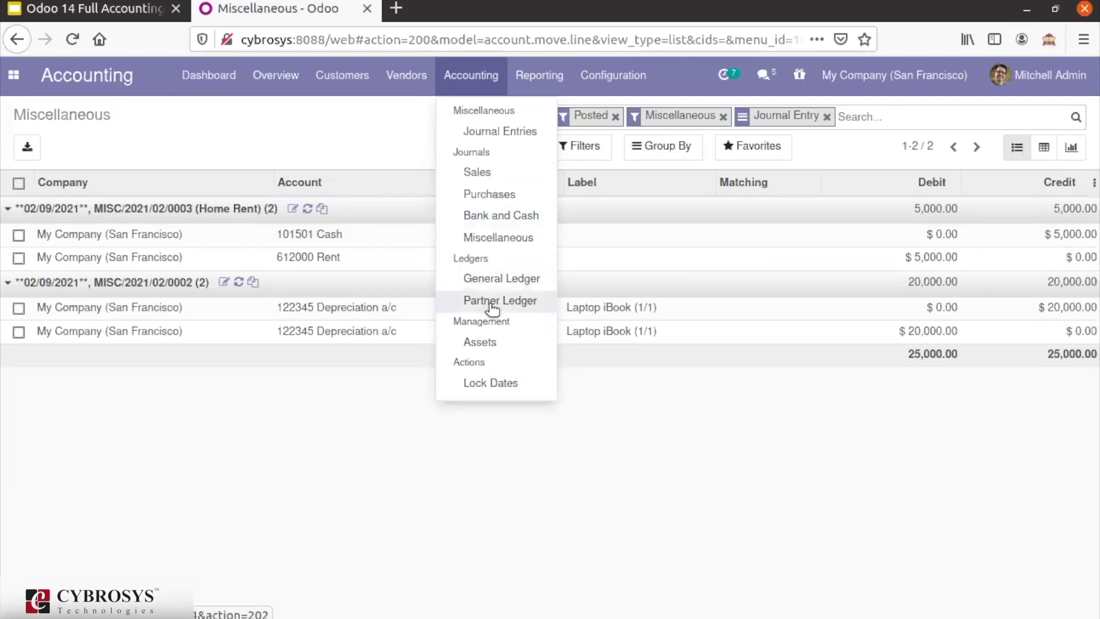
click(494, 280)
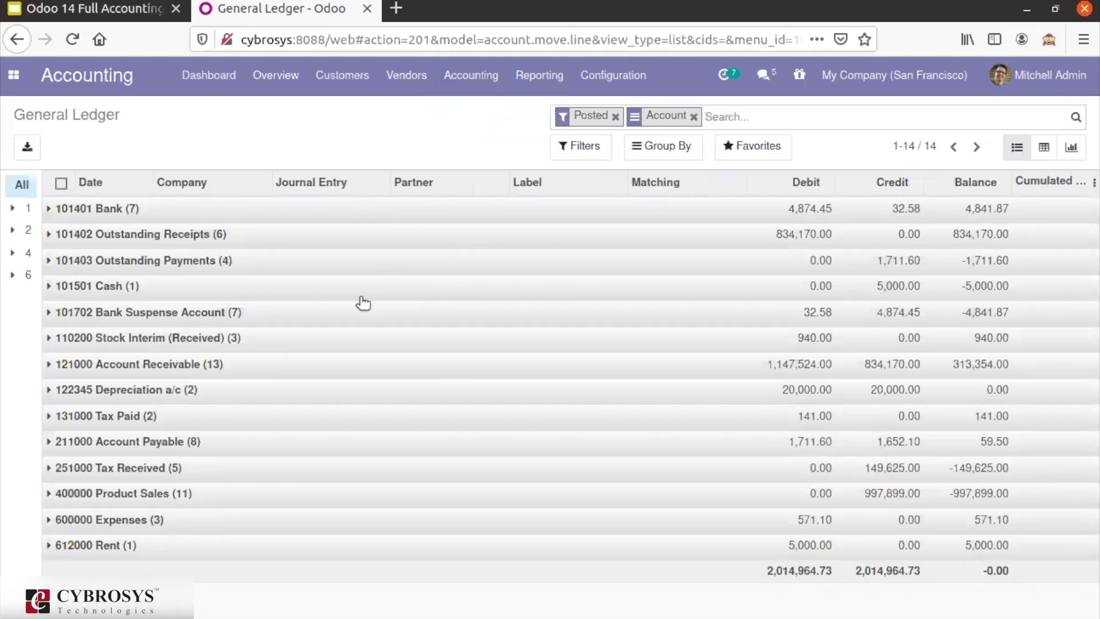
click(48, 208)
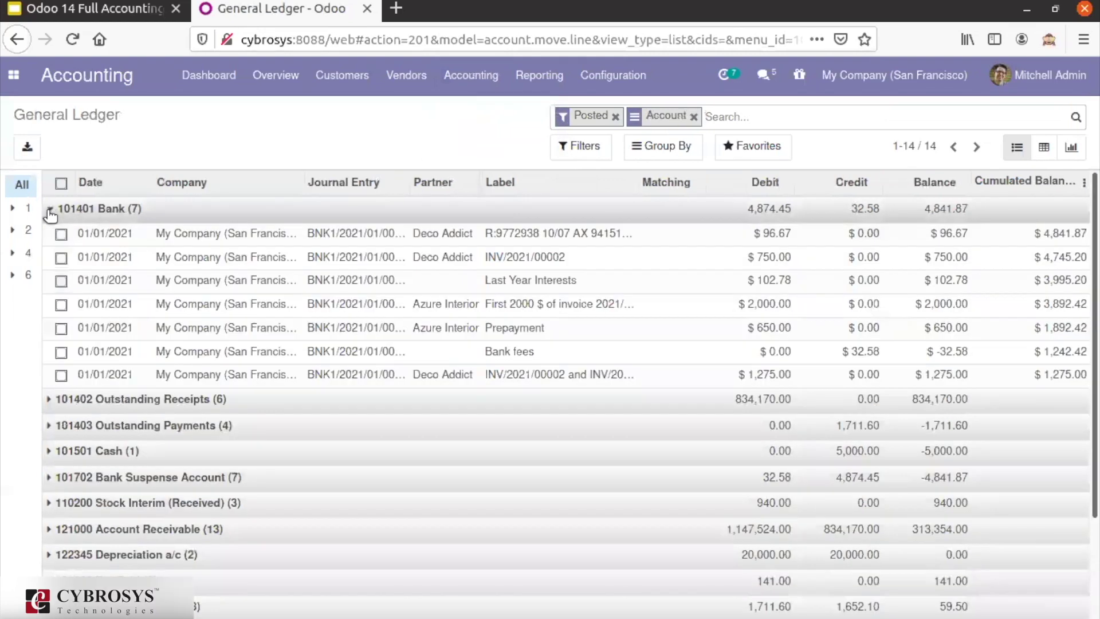
click(49, 425)
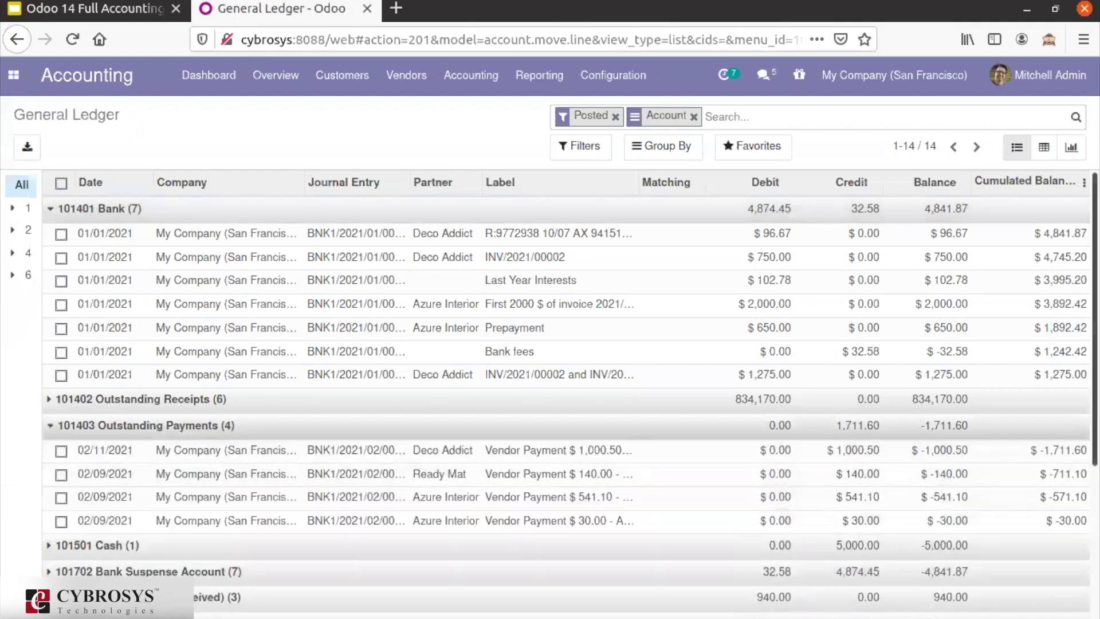
scroll(687, 229, down, 5)
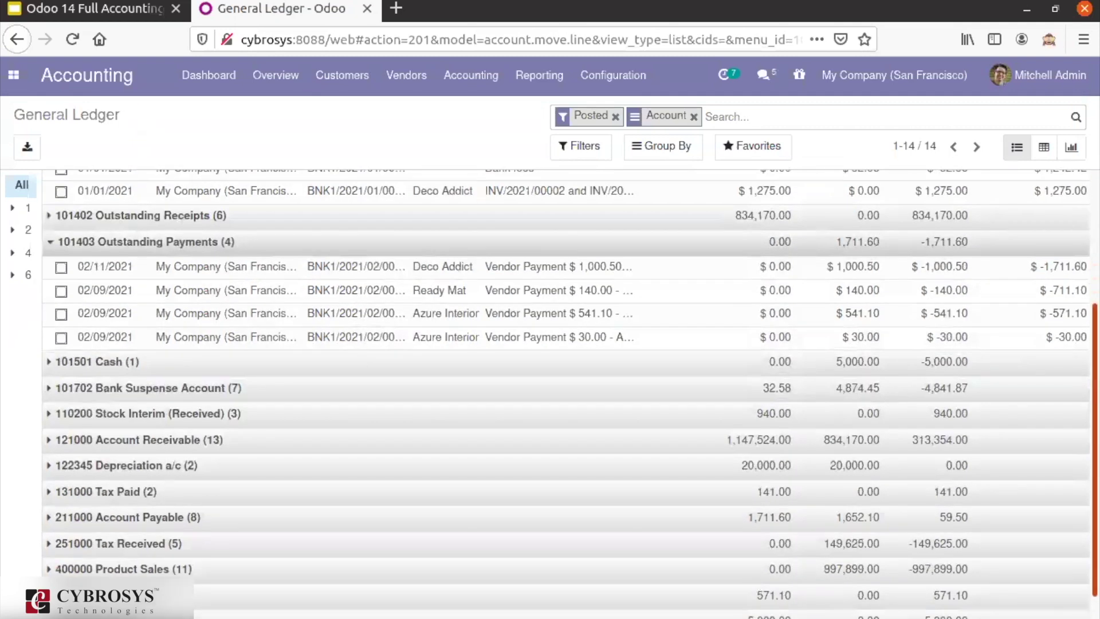
Open the Partner Ledger and expand the Azure Interior, Deco Addict and Gemini Furniture groups to examine their entries.
click(469, 77)
click(473, 299)
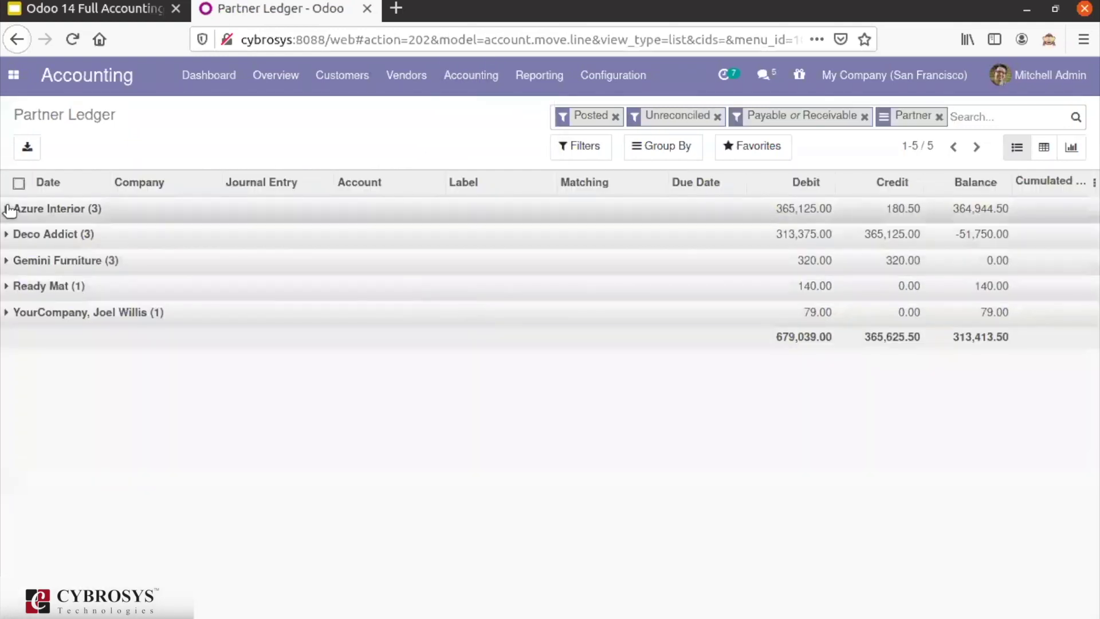
click(9, 210)
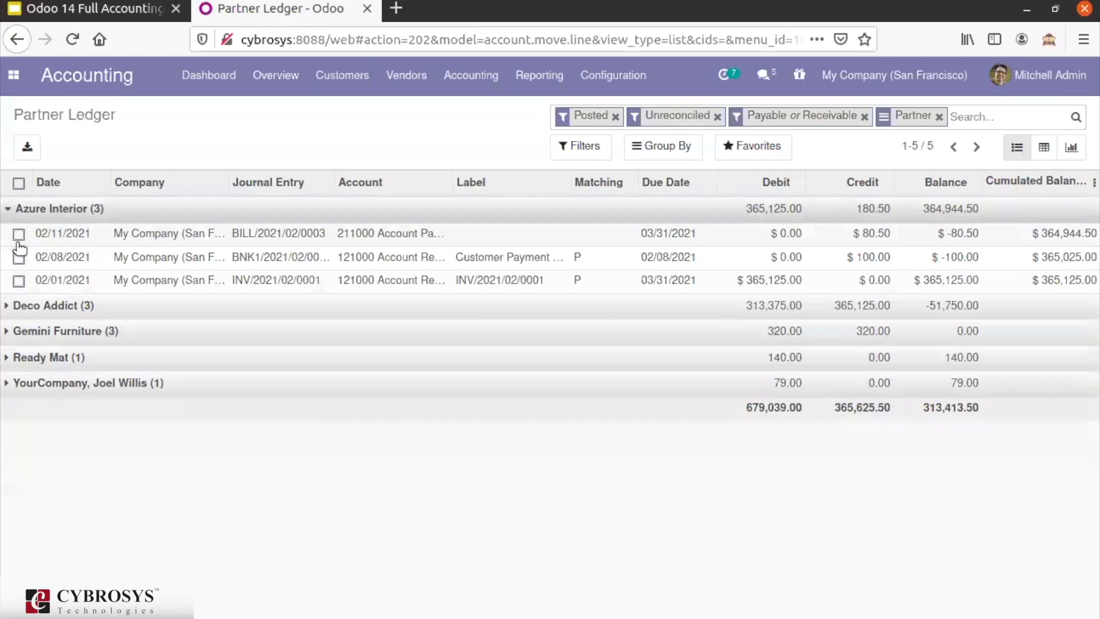
click(11, 306)
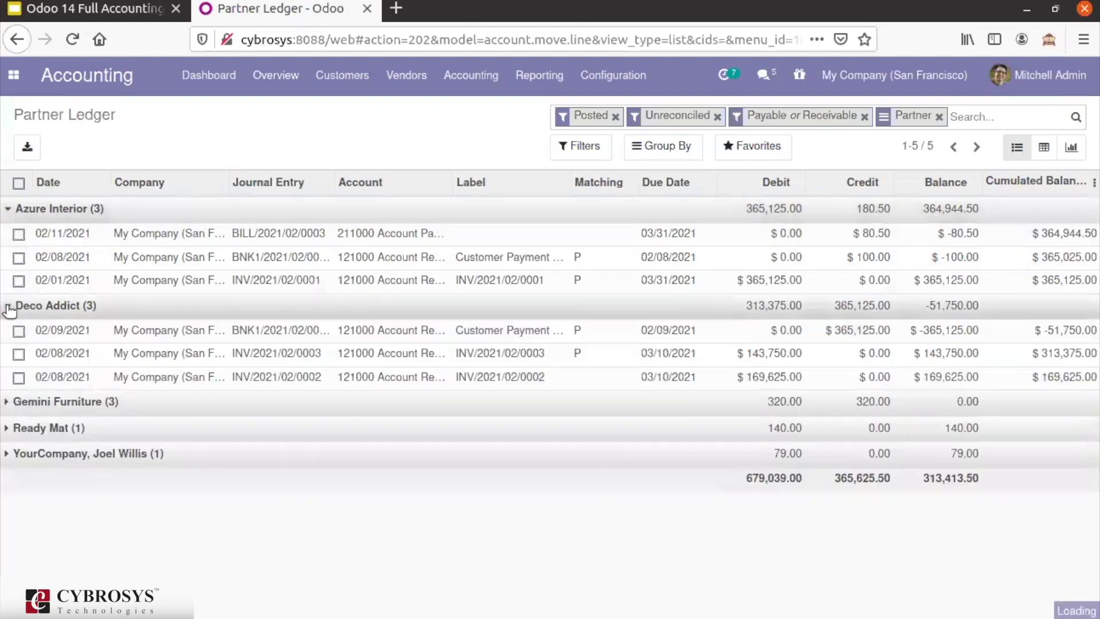
click(10, 403)
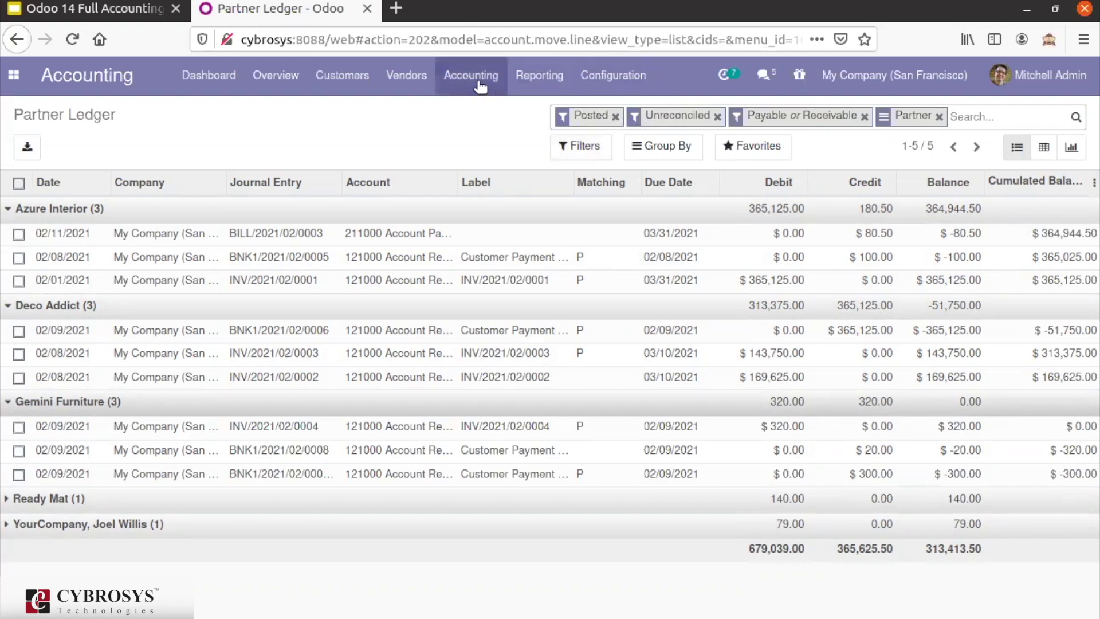
Open the list of assets under the accounting management section.
click(459, 81)
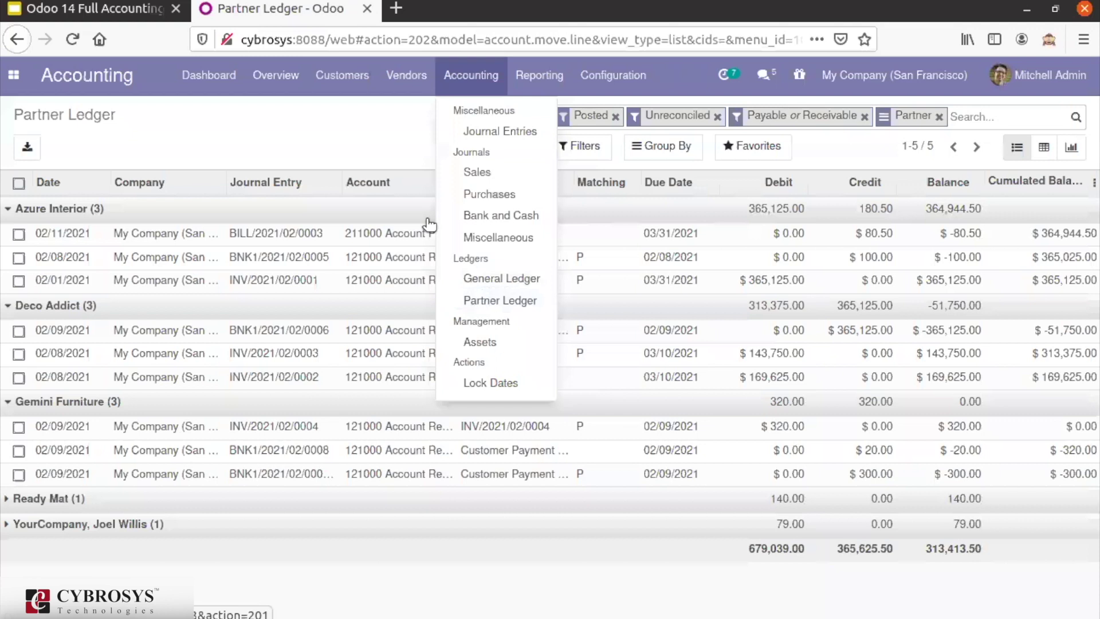
click(405, 136)
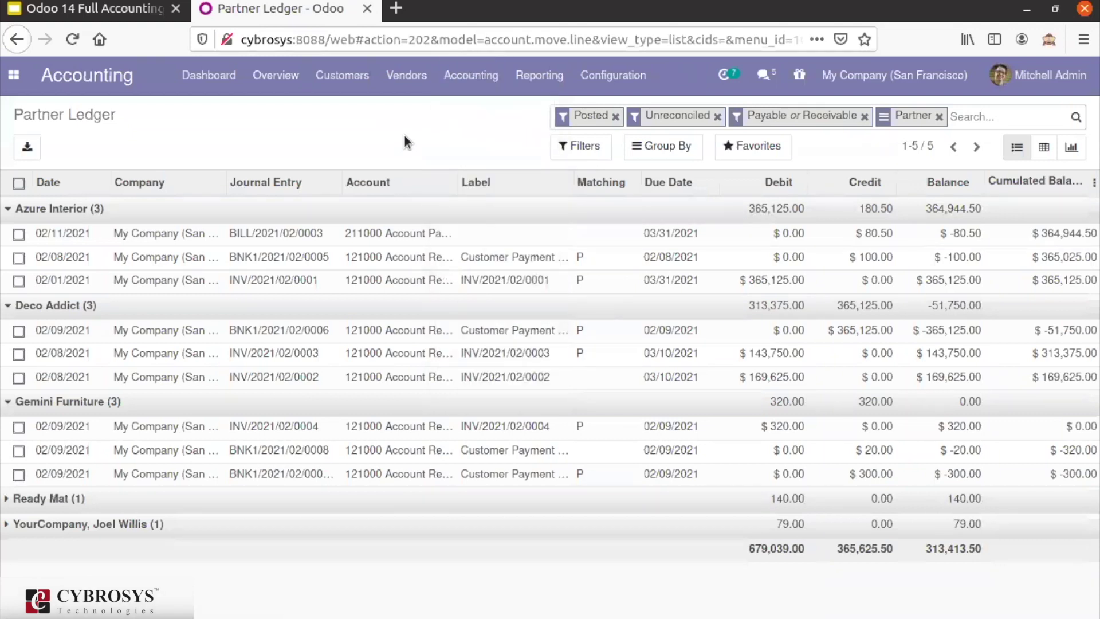
click(449, 81)
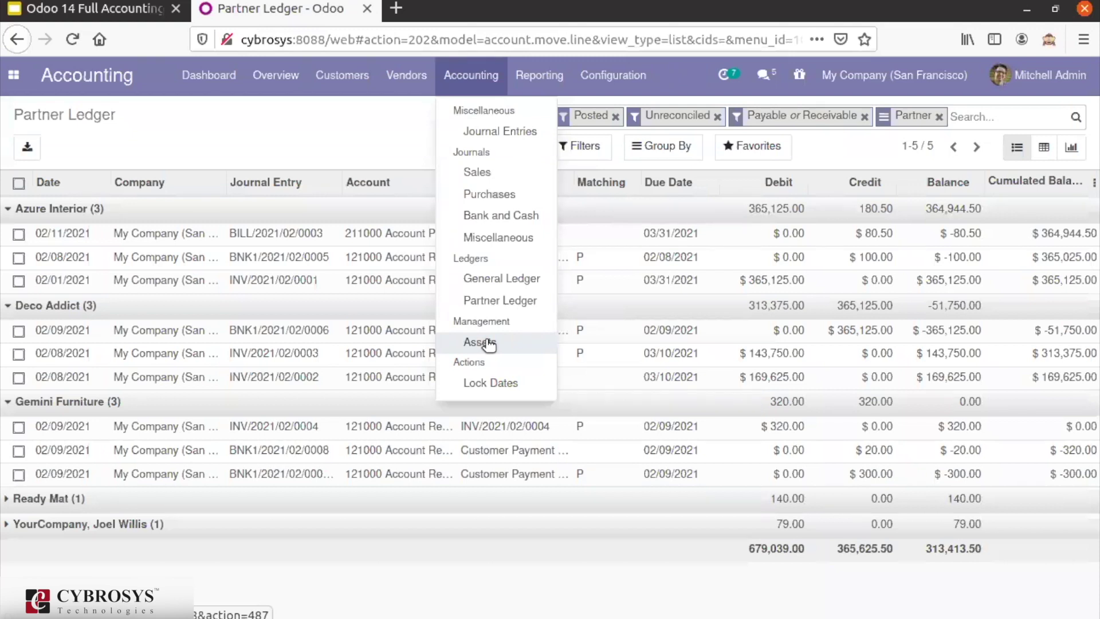
click(487, 342)
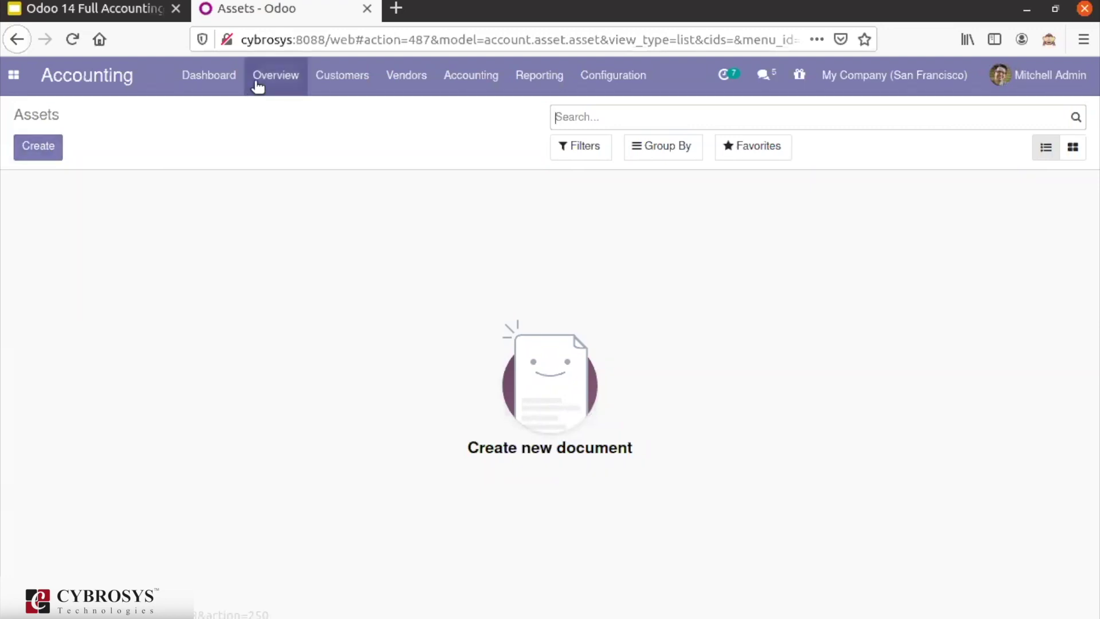
Create a new asset type named Computer that uses the Miscellaneous Operations journal.
click(609, 86)
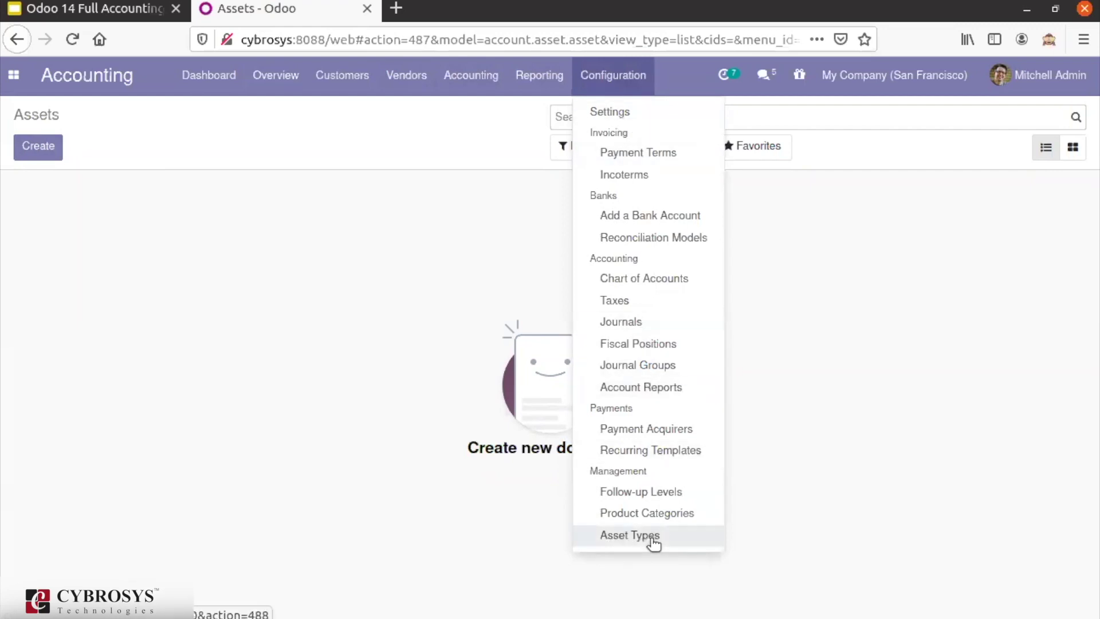
click(652, 540)
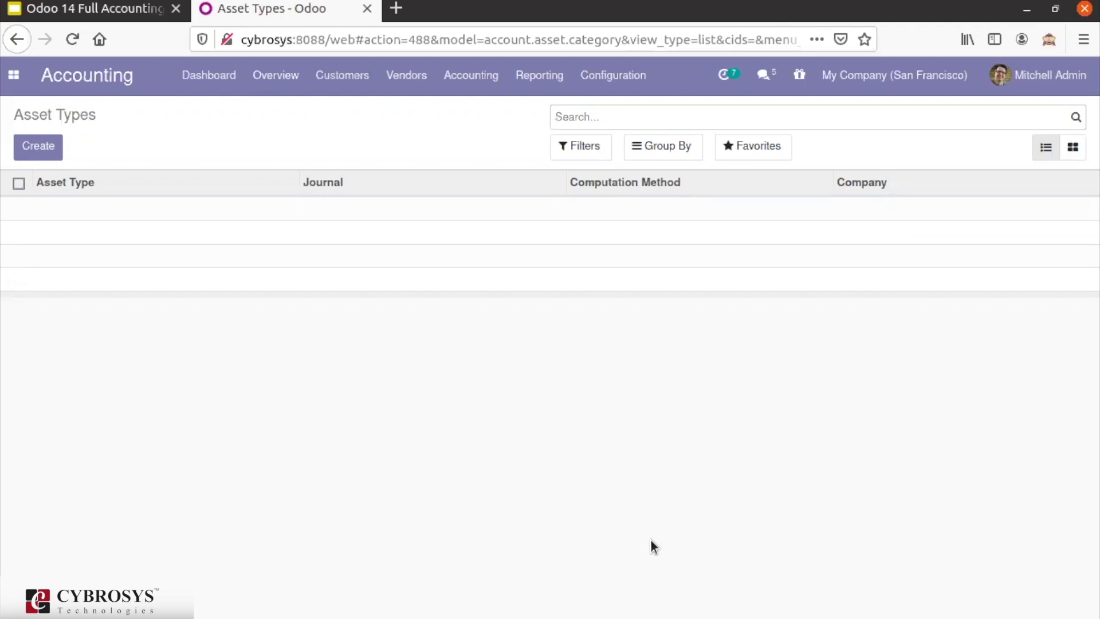
click(47, 147)
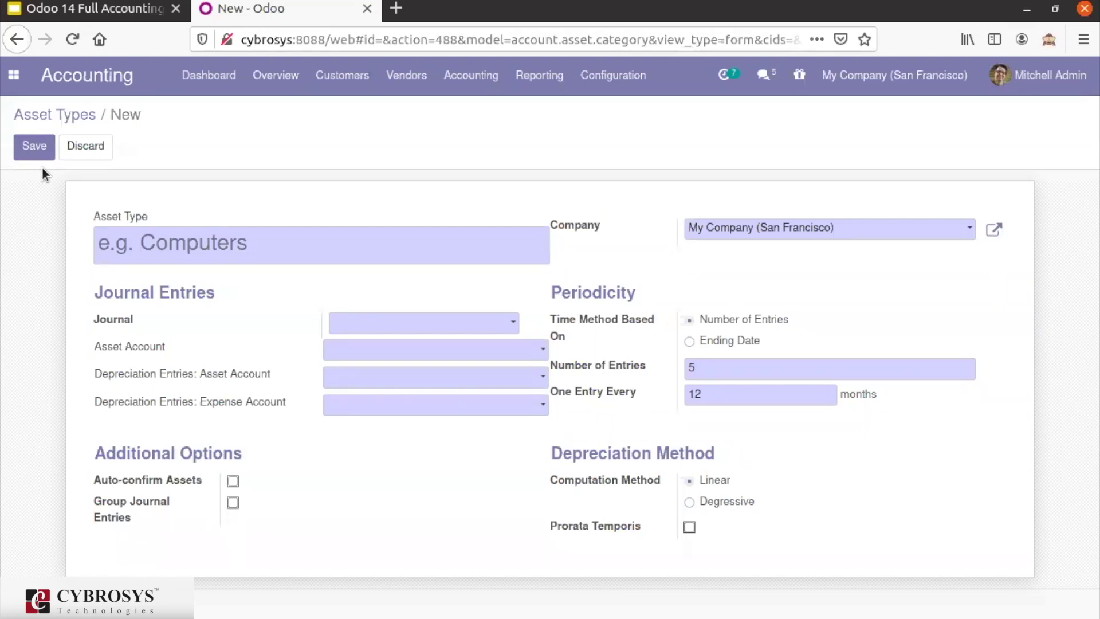
text(Computer)
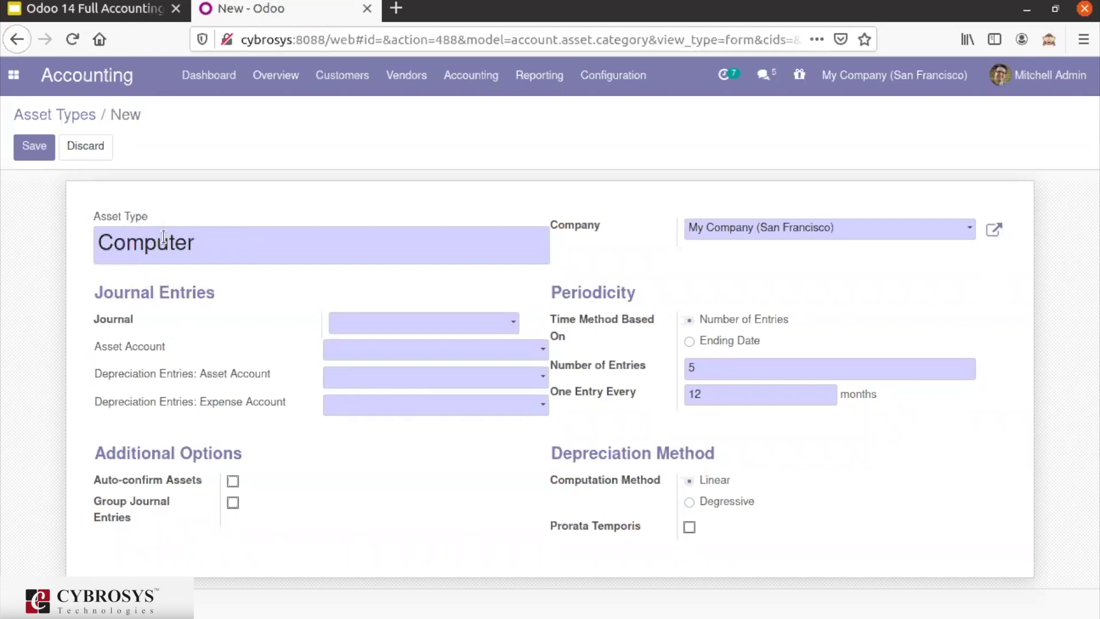
click(339, 324)
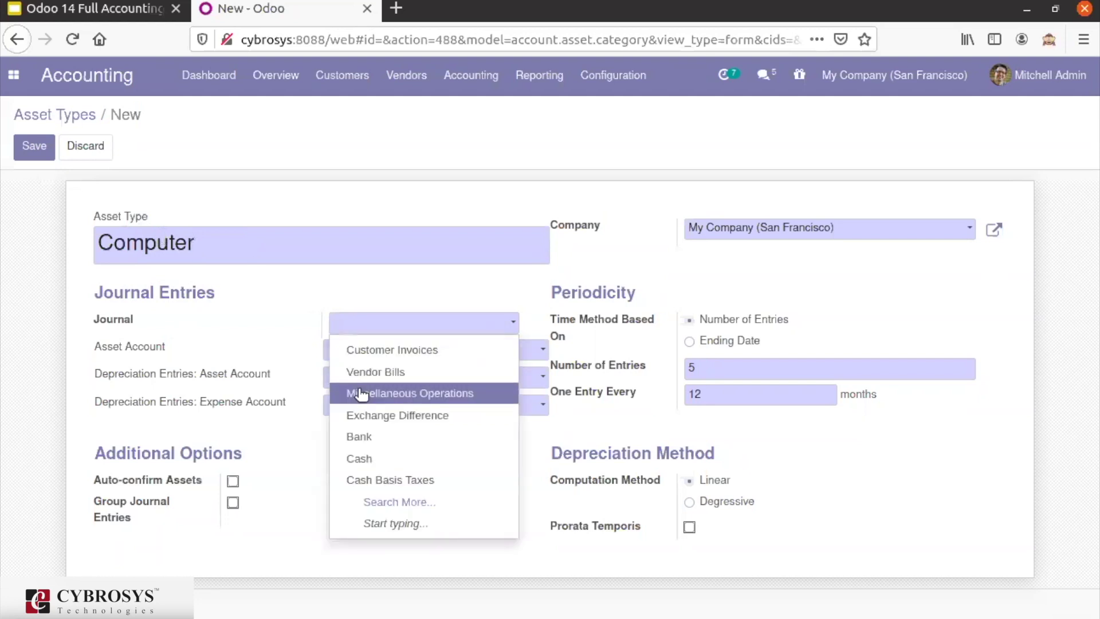
click(361, 393)
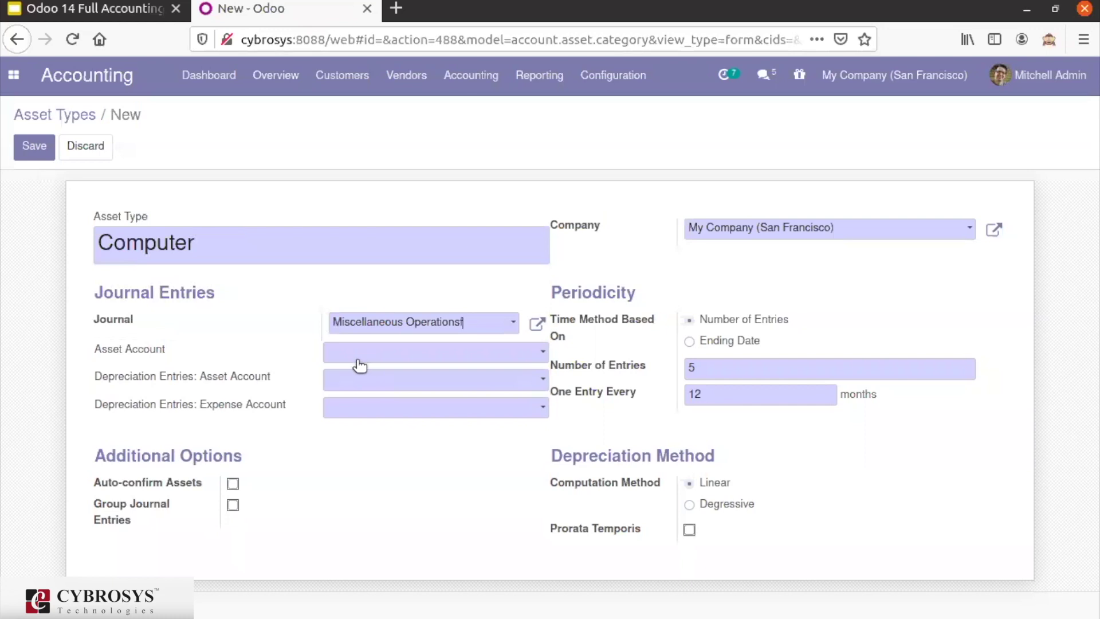
text(fi)
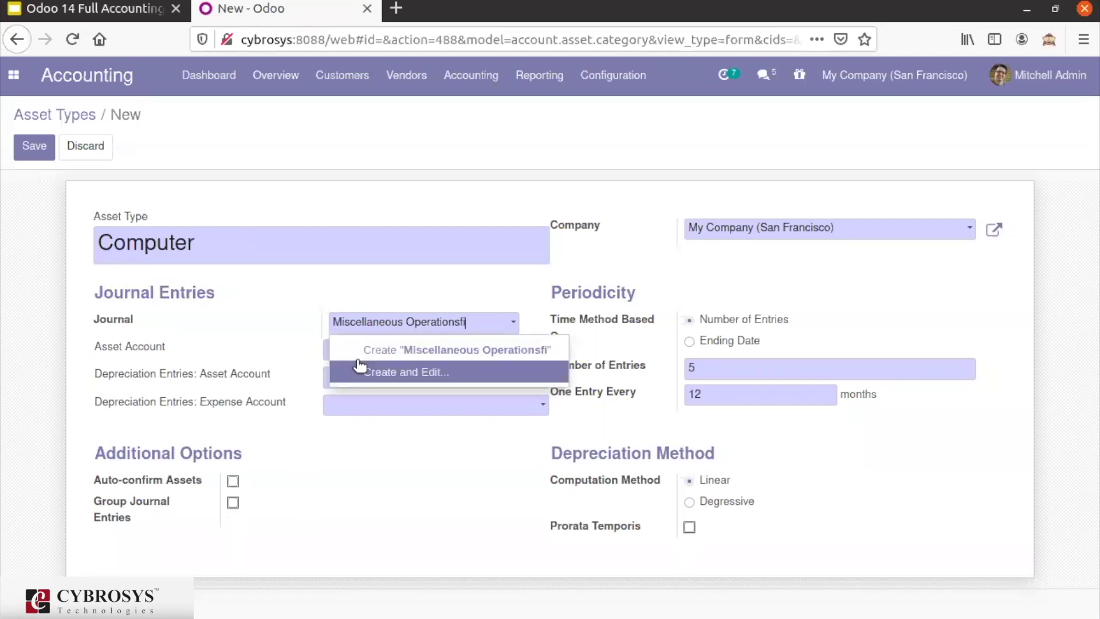
key(Return)
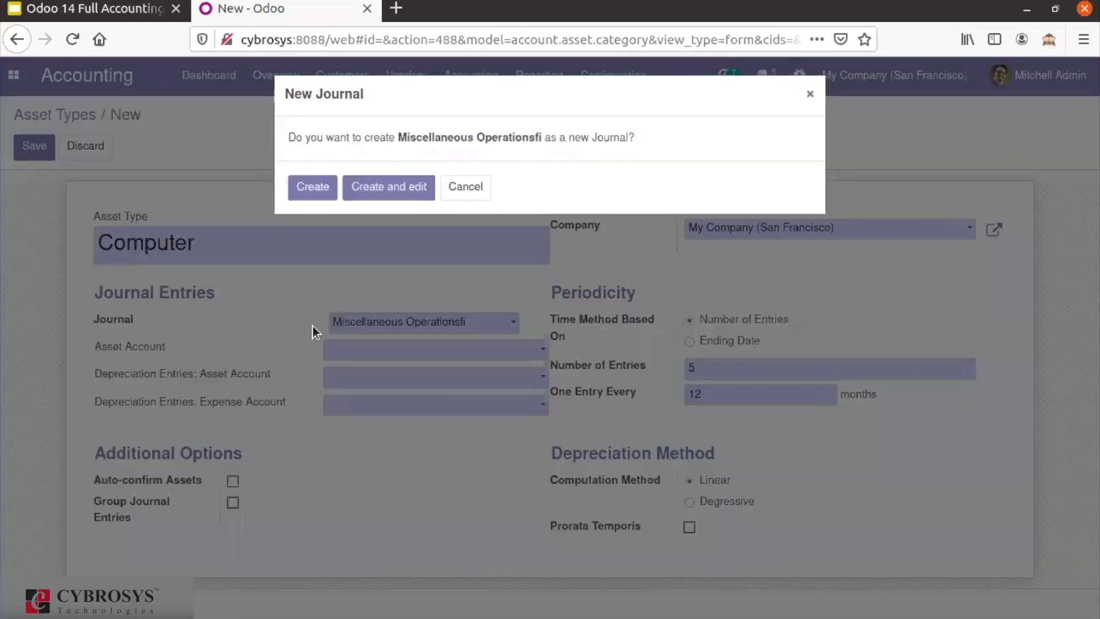
click(465, 193)
Set the asset account to 151000 Fixed Asset and the depreciation expense account to 600000 Expenses.
click(419, 356)
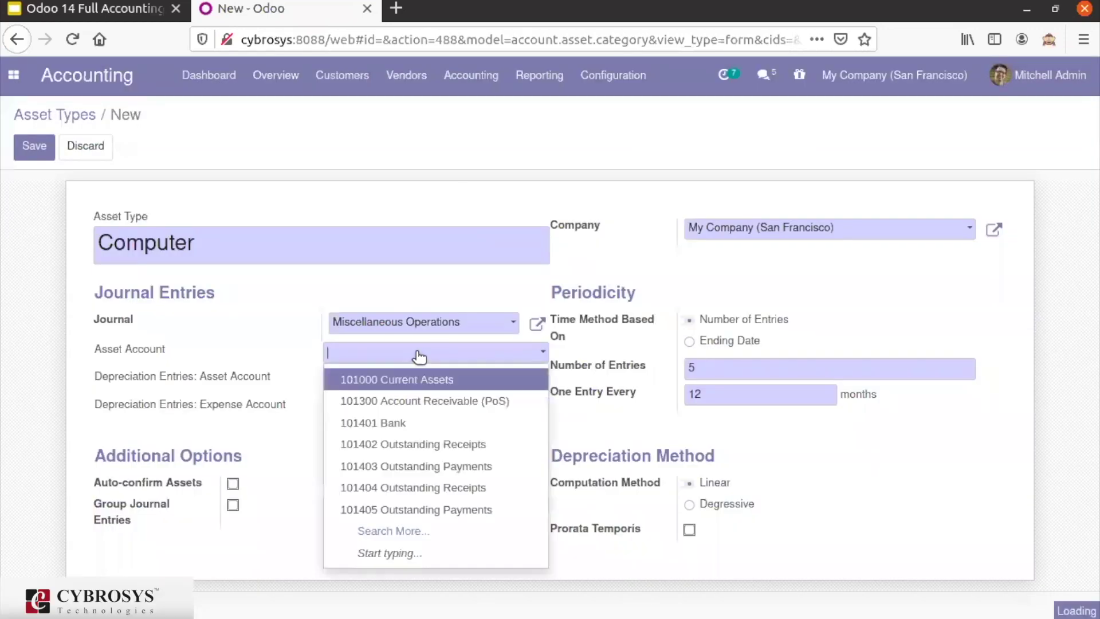
text(fi)
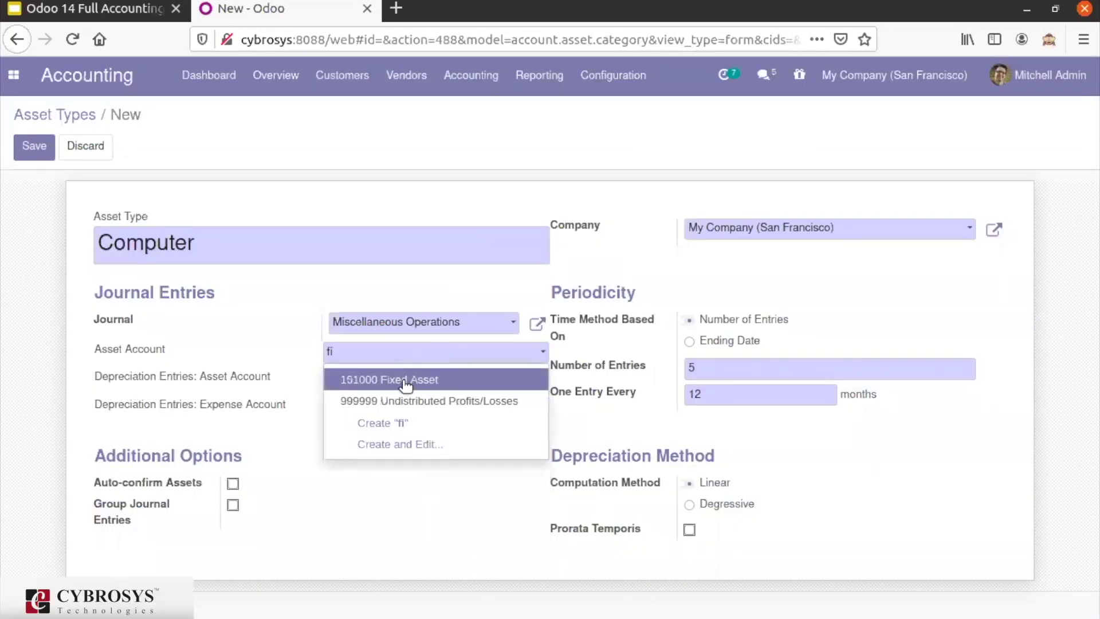
click(406, 385)
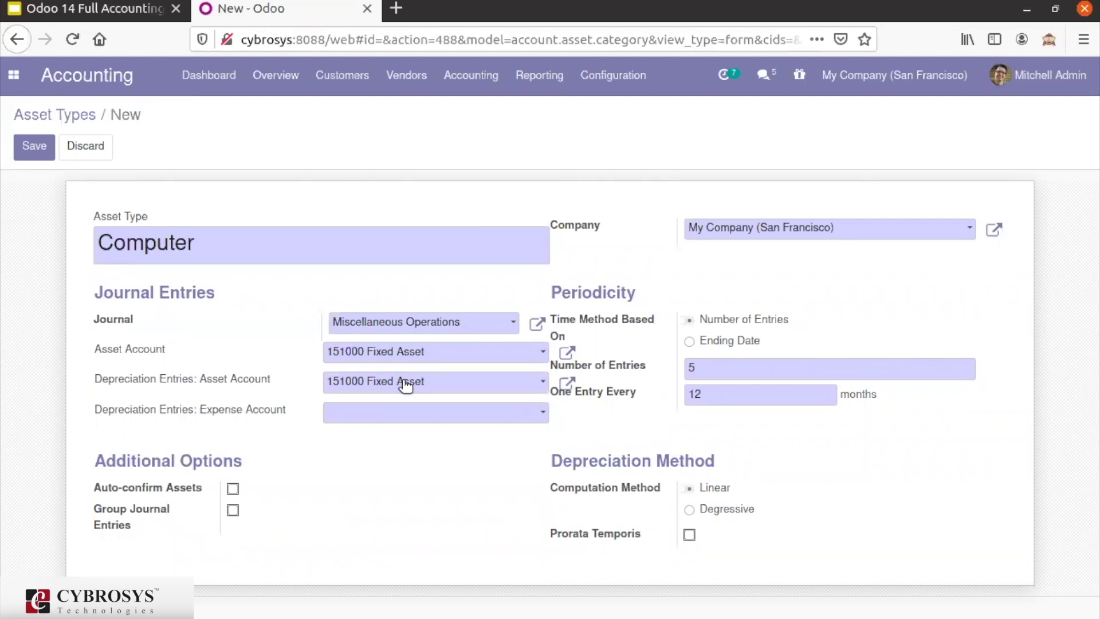
click(381, 421)
text(exp)
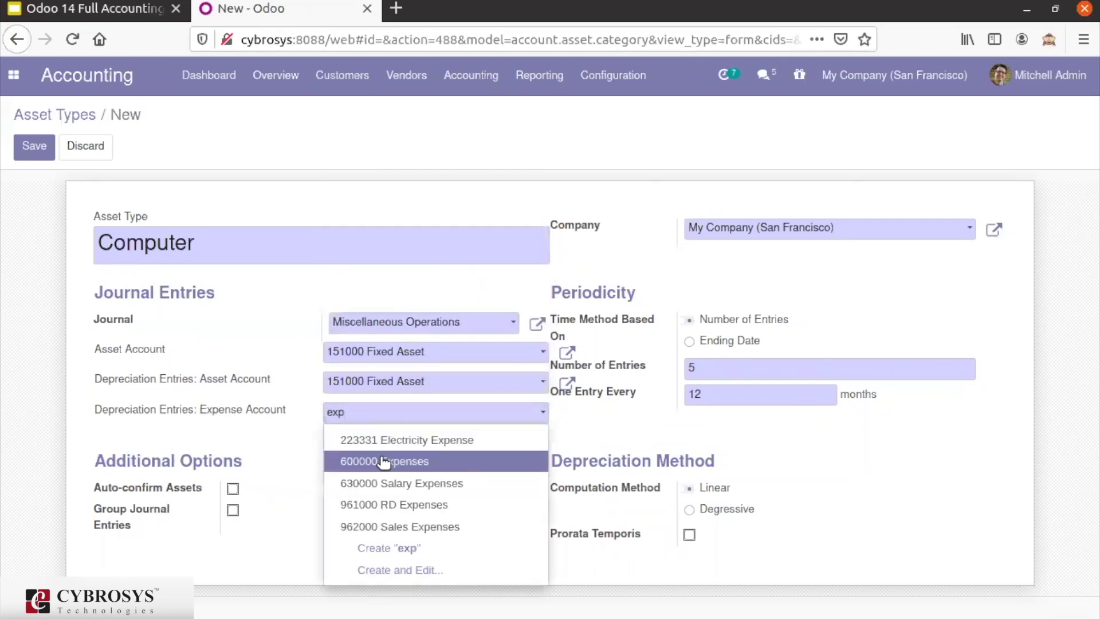
click(384, 461)
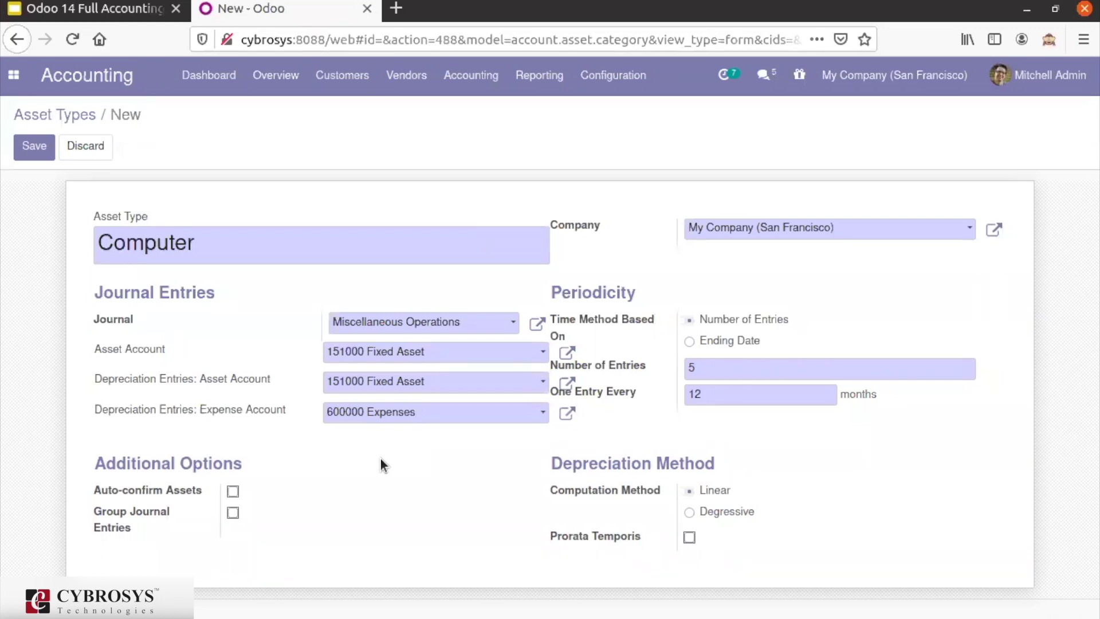
Compare the Ending Date time method and Degressive computation options, returning to Number of Entries and Linear.
click(692, 343)
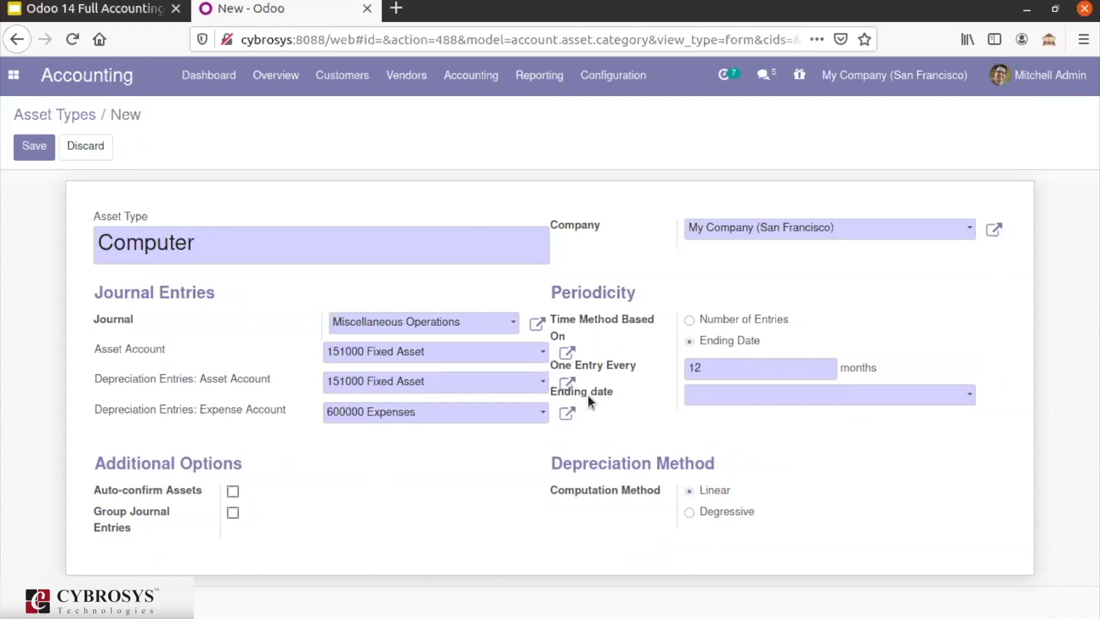
click(687, 321)
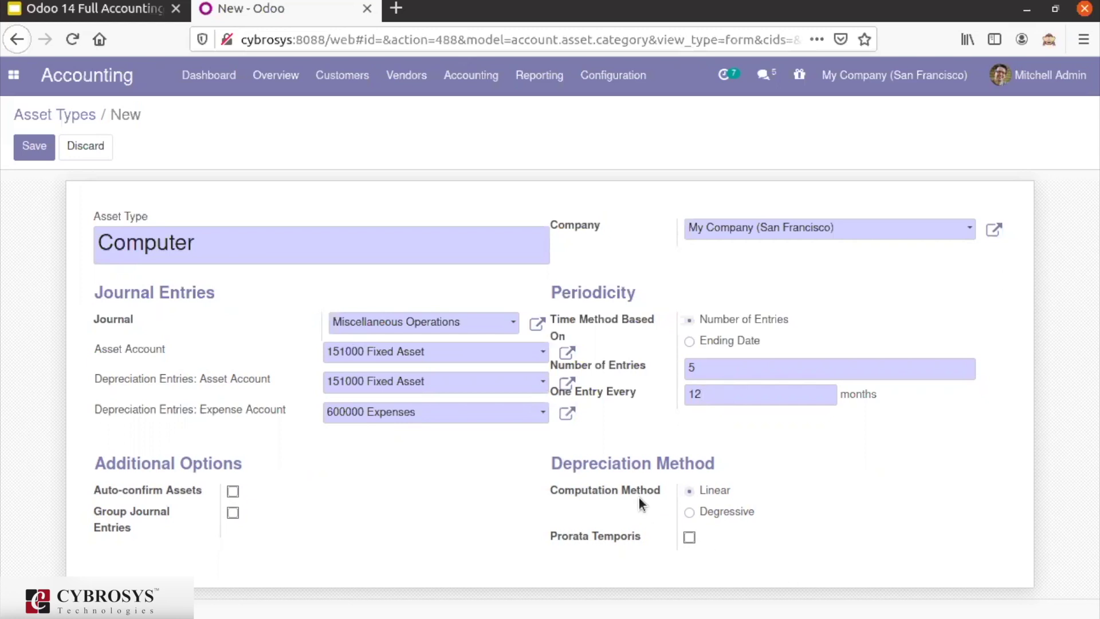
mouse_move(638, 494)
click(691, 512)
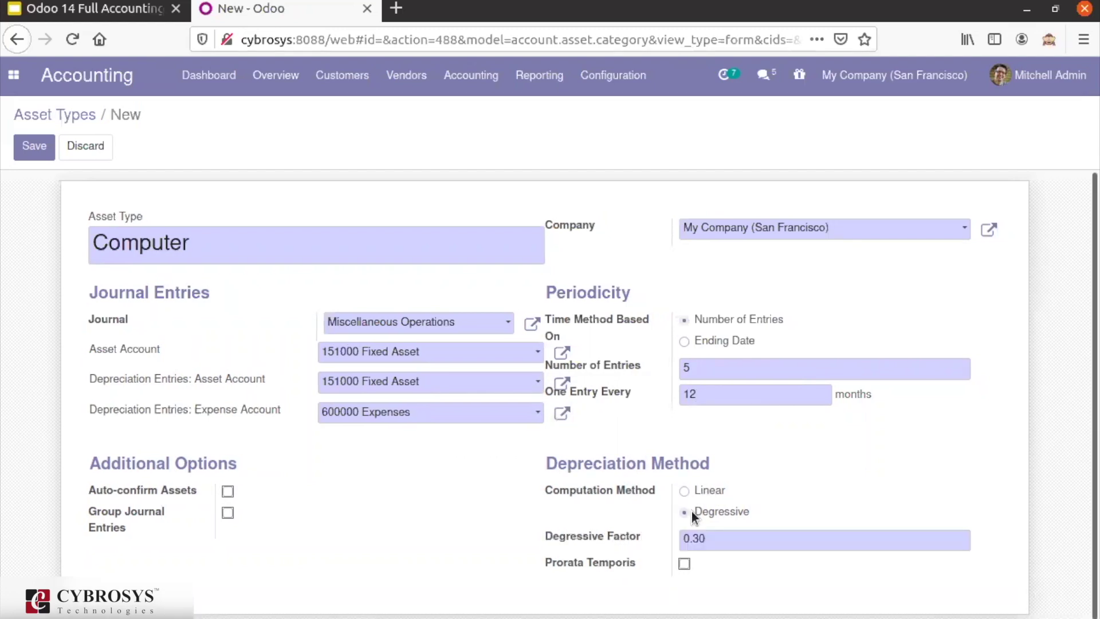
click(683, 491)
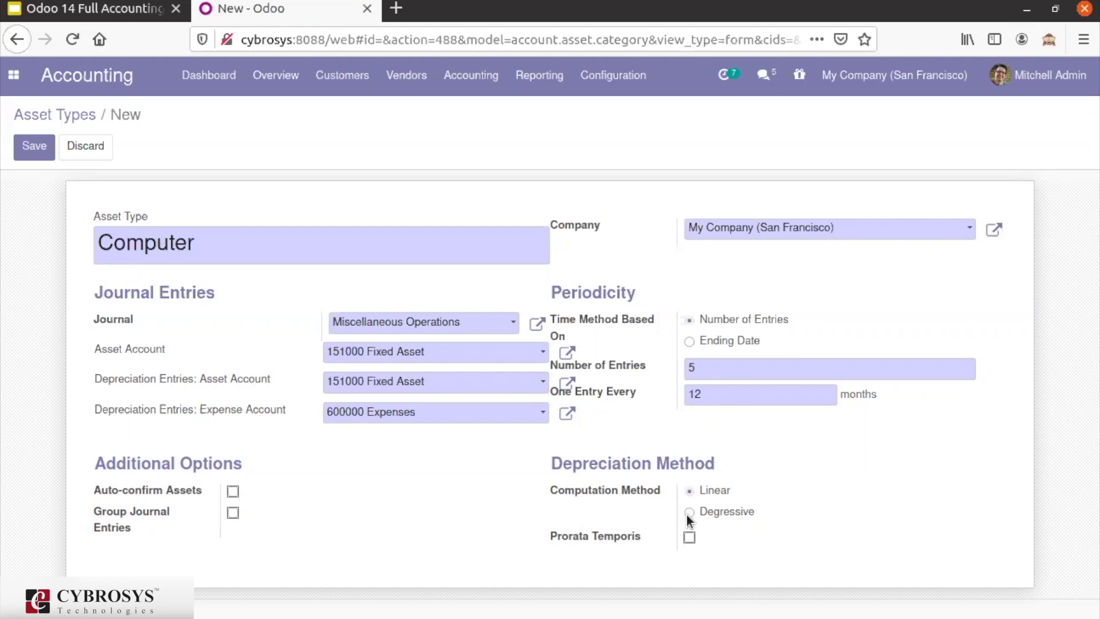
click(689, 514)
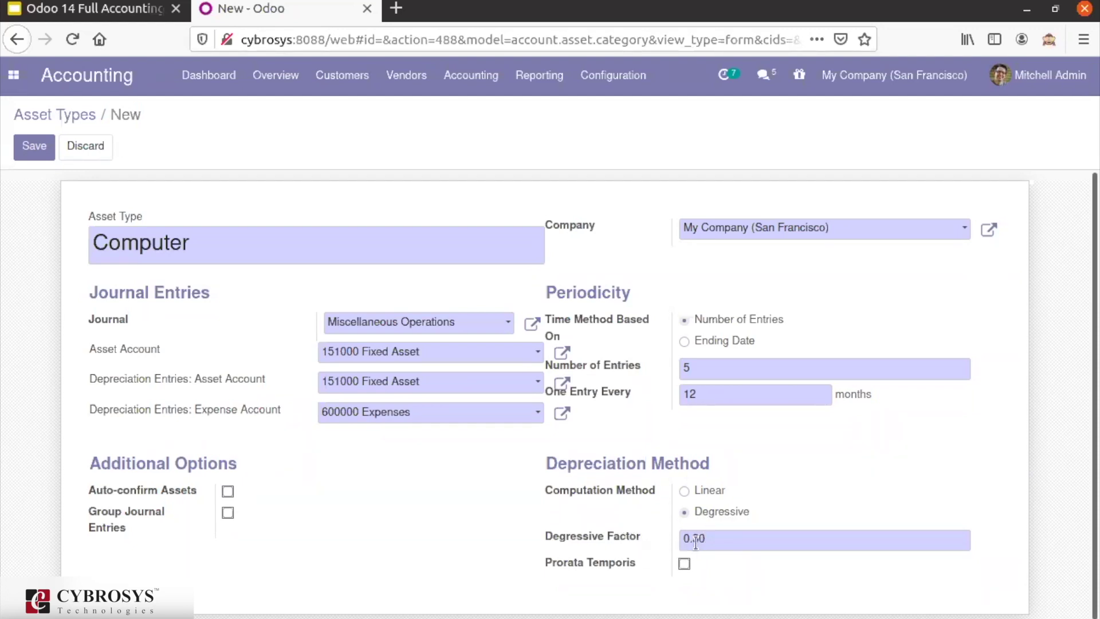
click(683, 492)
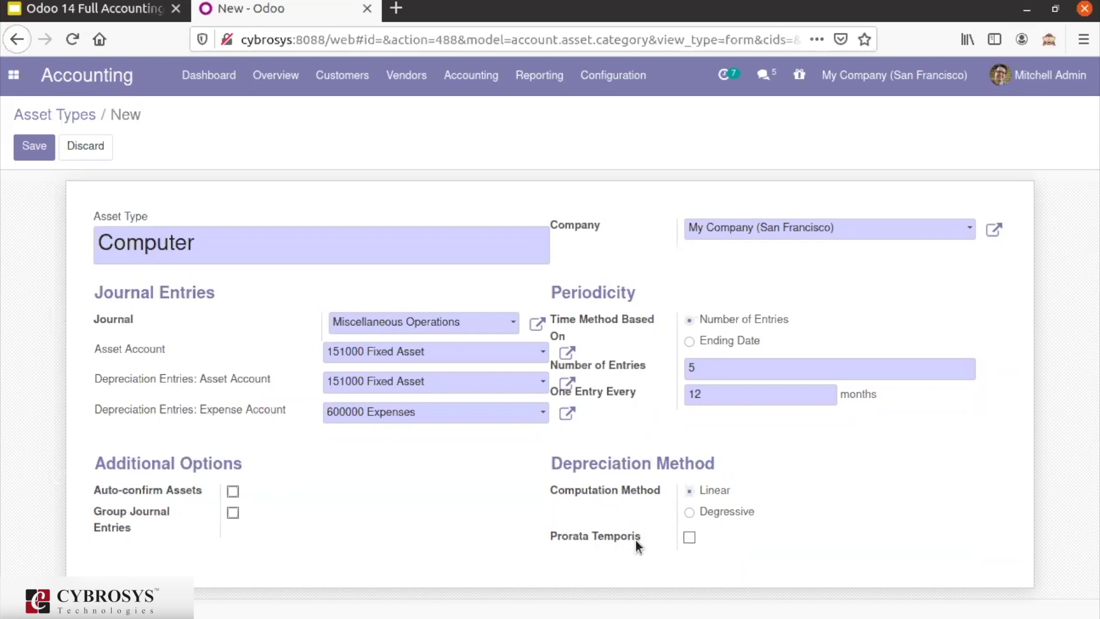
Save the Computer asset type.
mouse_move(634, 541)
click(31, 148)
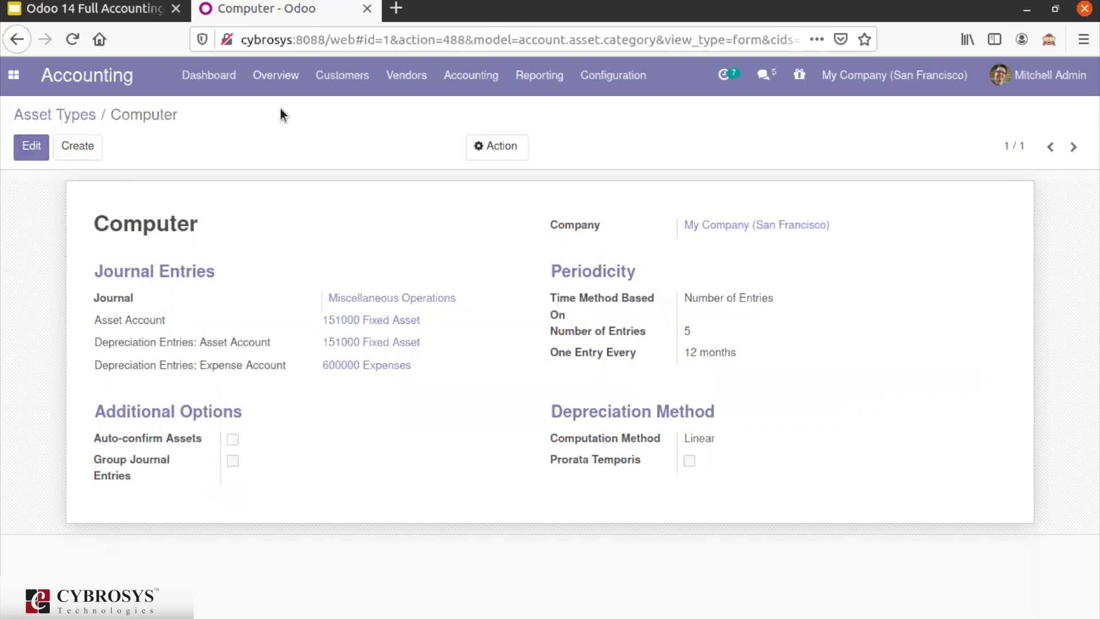
Create a new asset named iBook and assign it to the Computer category.
click(473, 86)
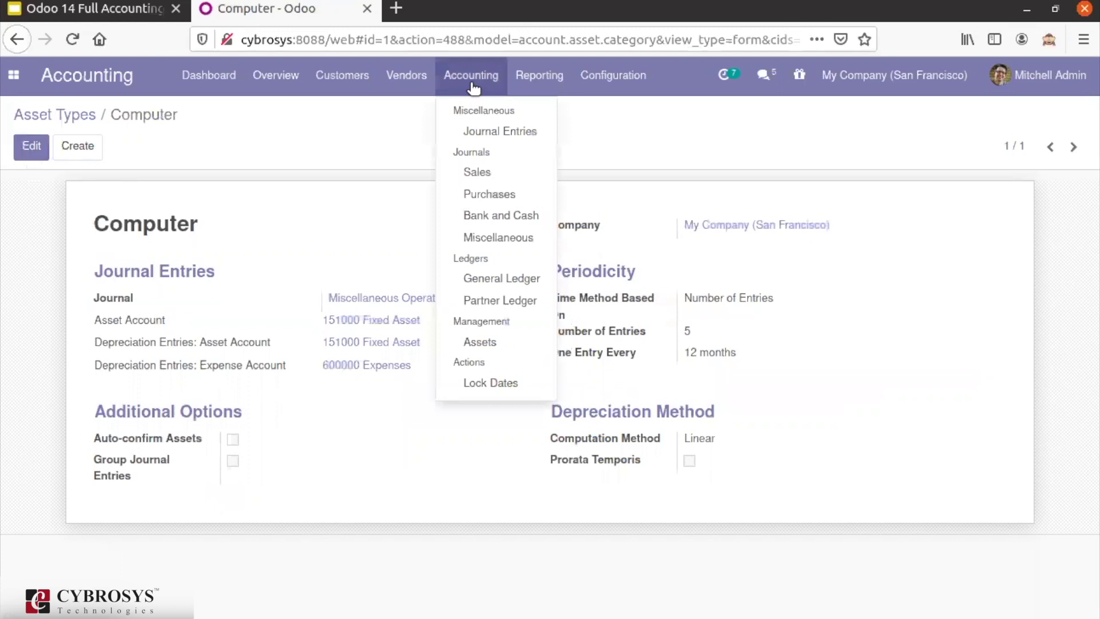
click(477, 342)
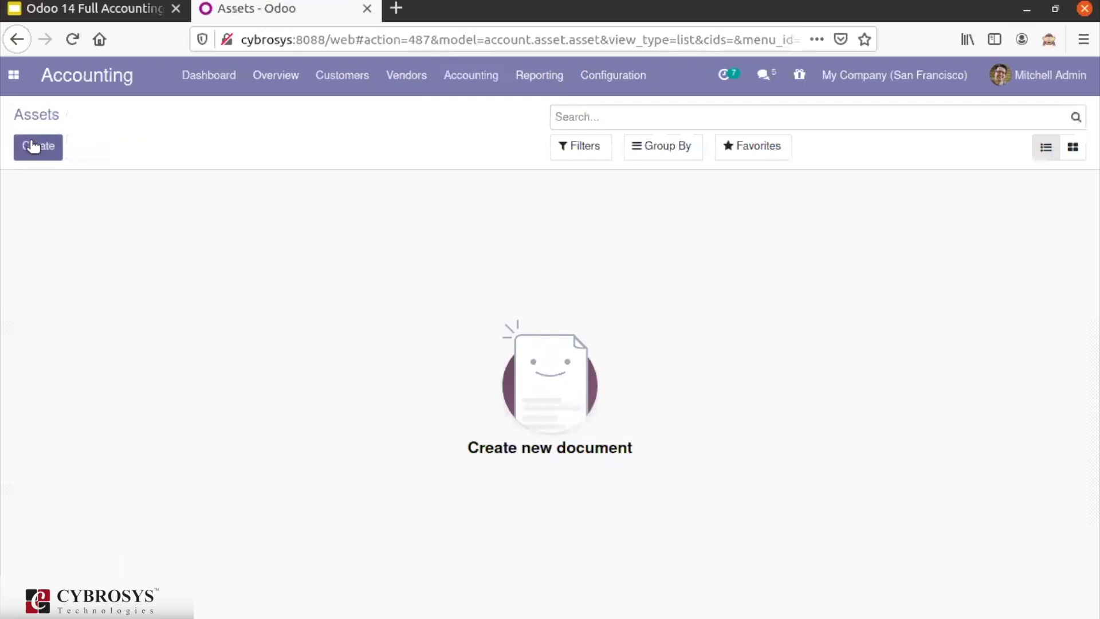
click(32, 146)
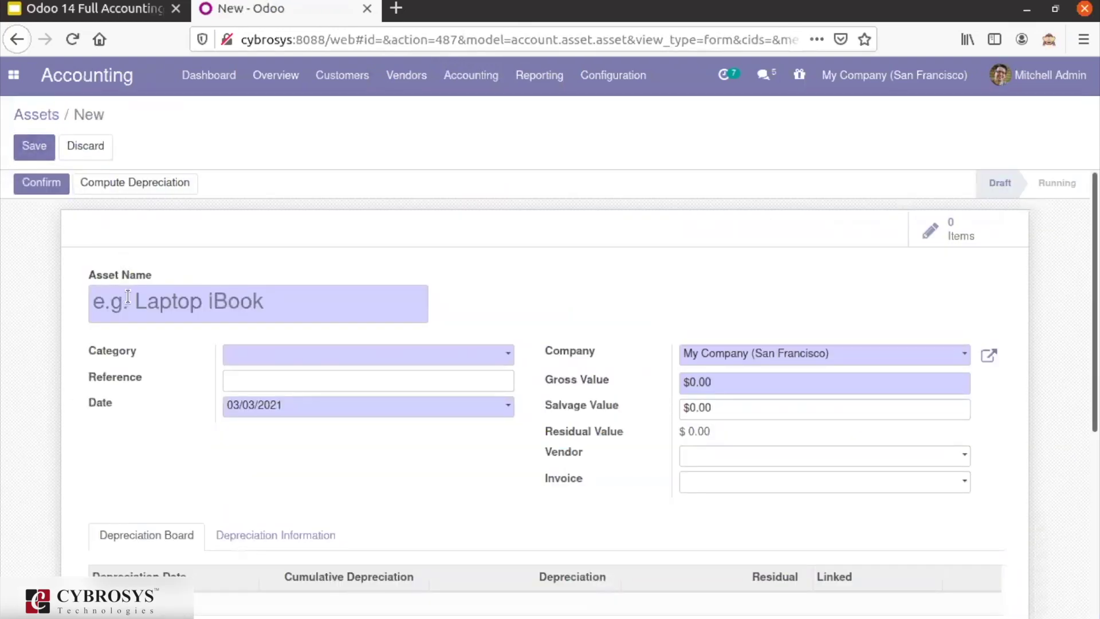
text(iBook)
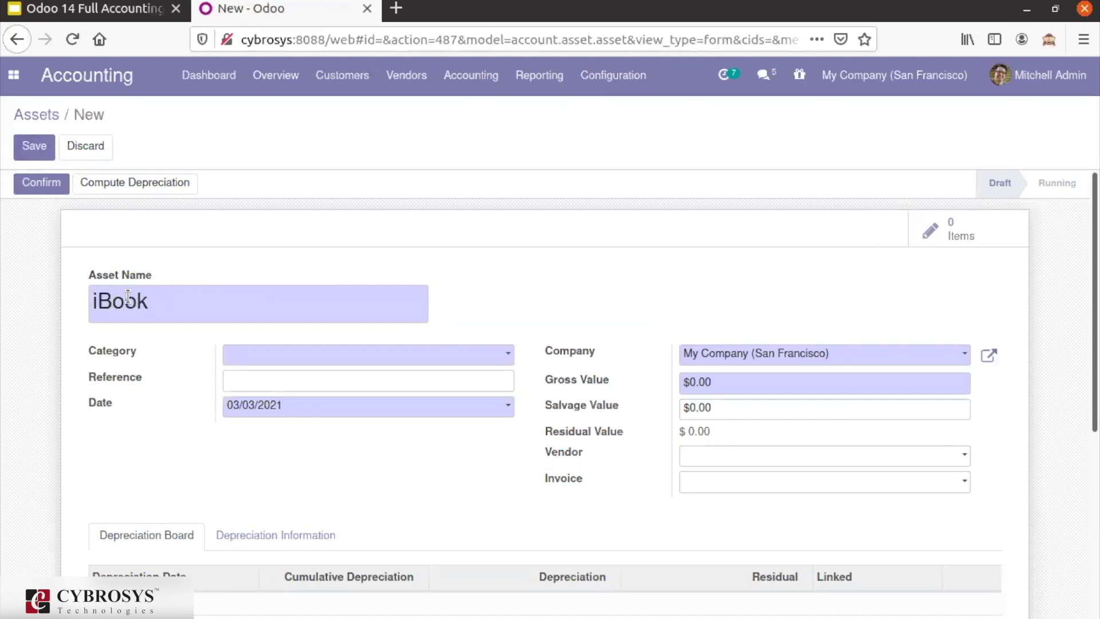
click(249, 360)
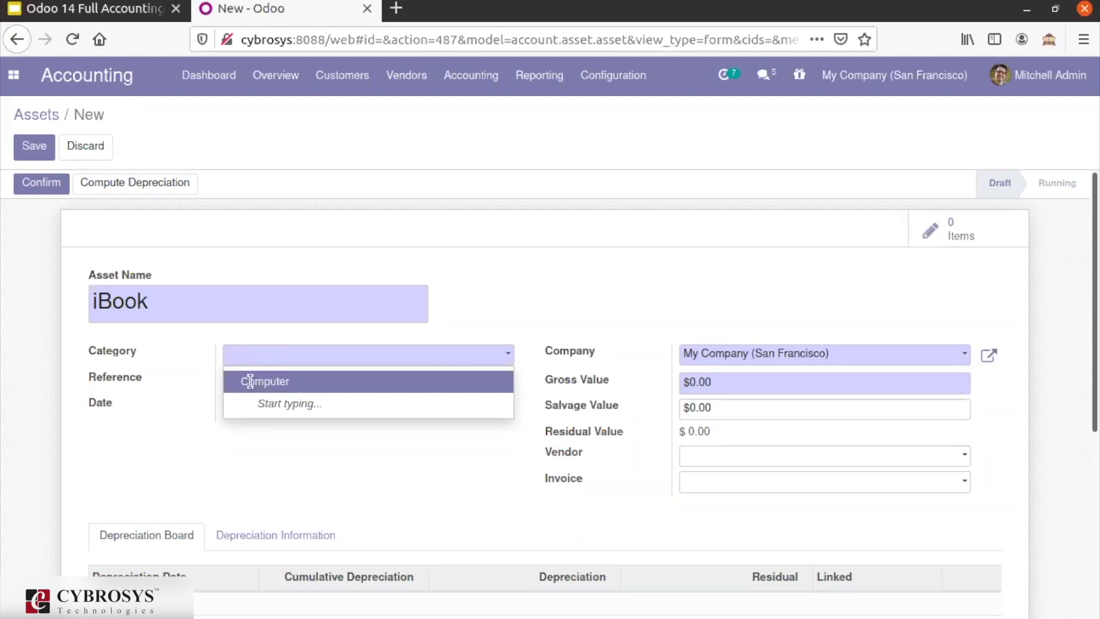
click(252, 384)
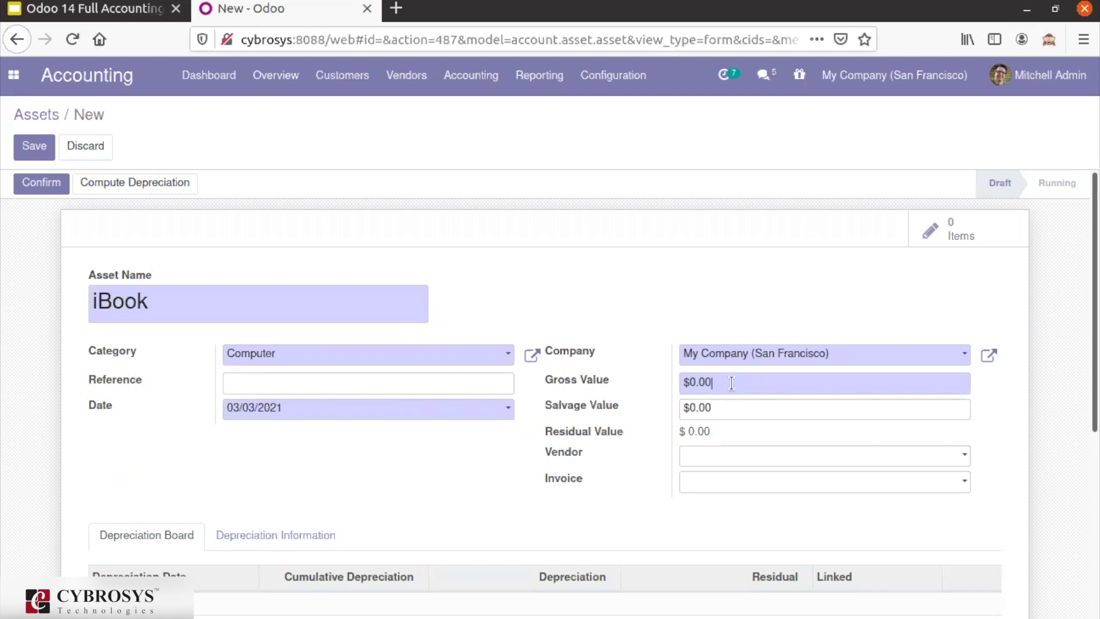
Set the iBook asset's gross value to $85,000 and its salvage value to $40,000.
key(BackSpace)
key(BackSpace)
key(BackSpace)
key(BackSpace)
text(85000)
click(725, 407)
key(BackSpace)
key(BackSpace)
key(BackSpace)
key(BackSpace)
text(400)
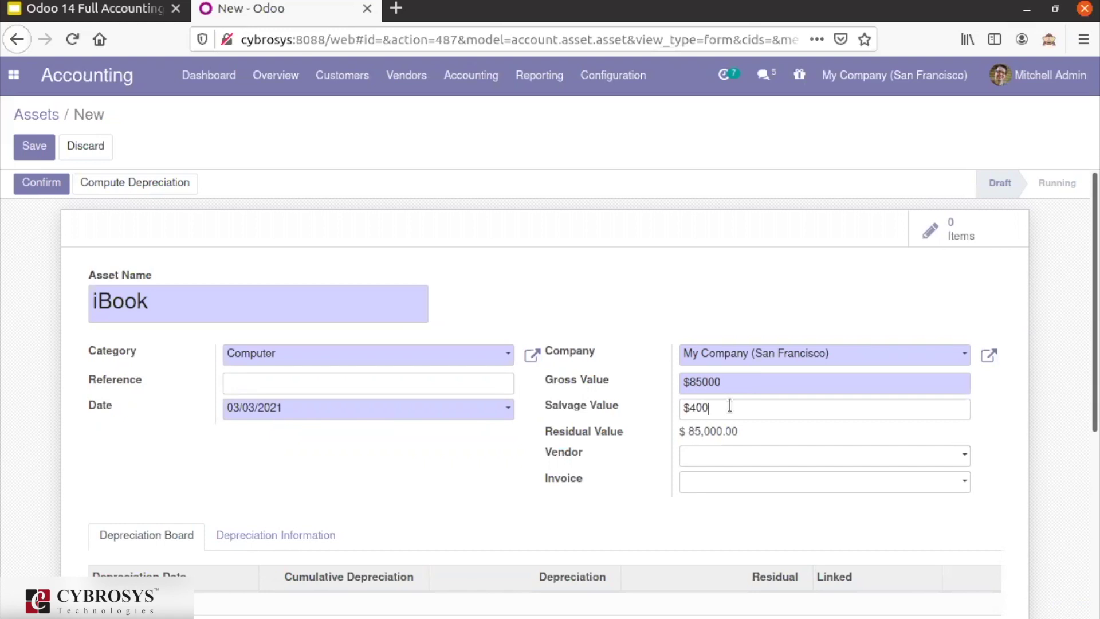
text(00)
mouse_move(598, 379)
mouse_move(612, 407)
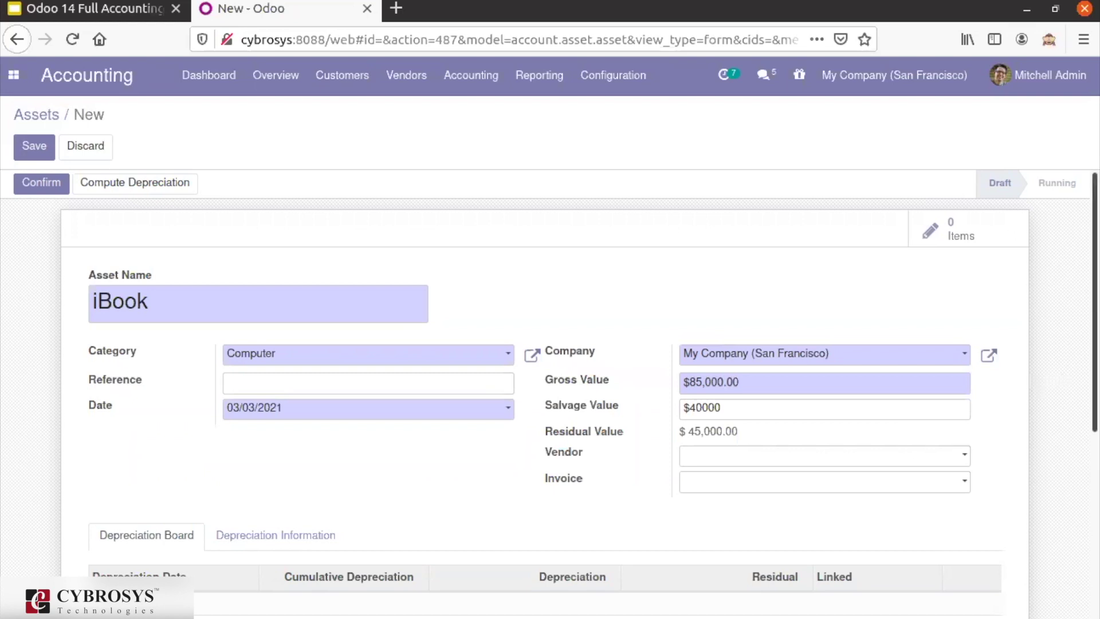
Review the periodicity and depreciation method of the iBook asset's Computer category, and close its details.
scroll(425, 334, down, 1)
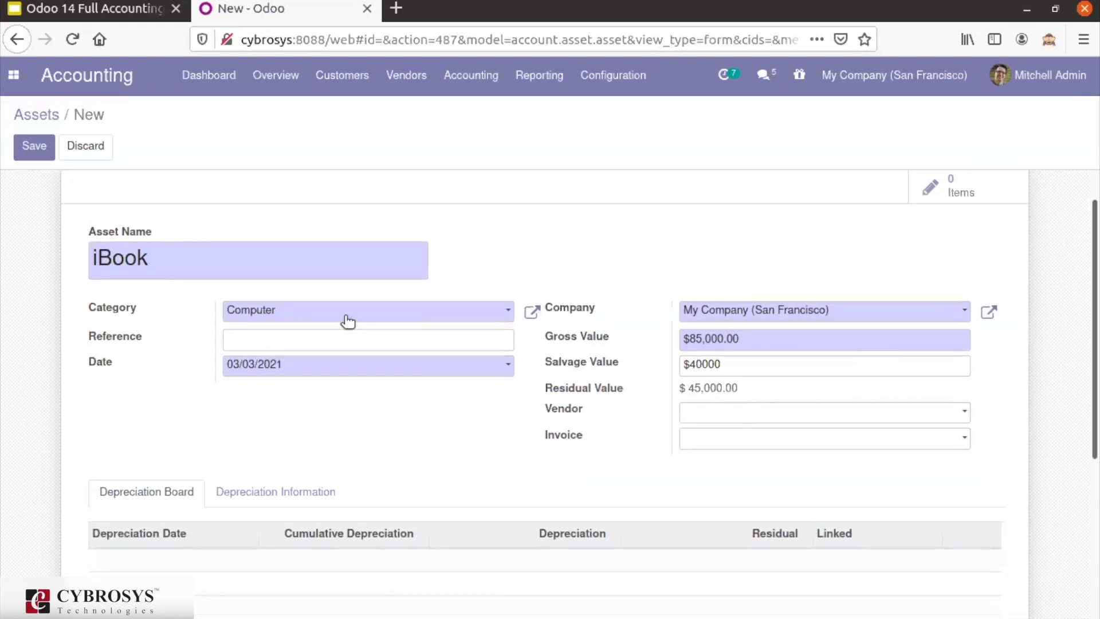
click(532, 313)
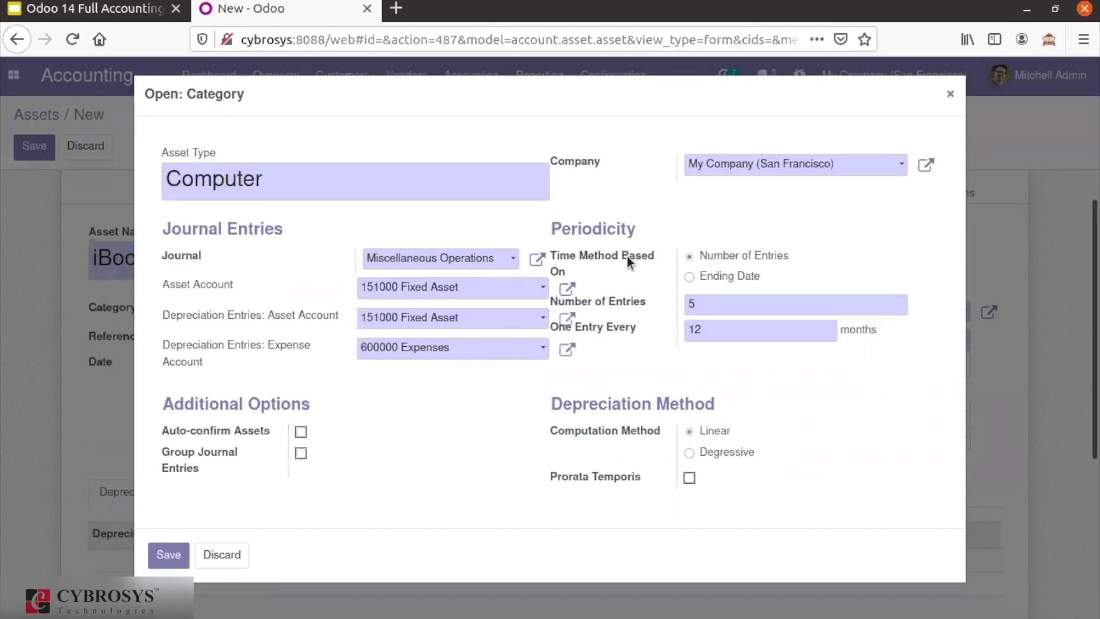
click(950, 95)
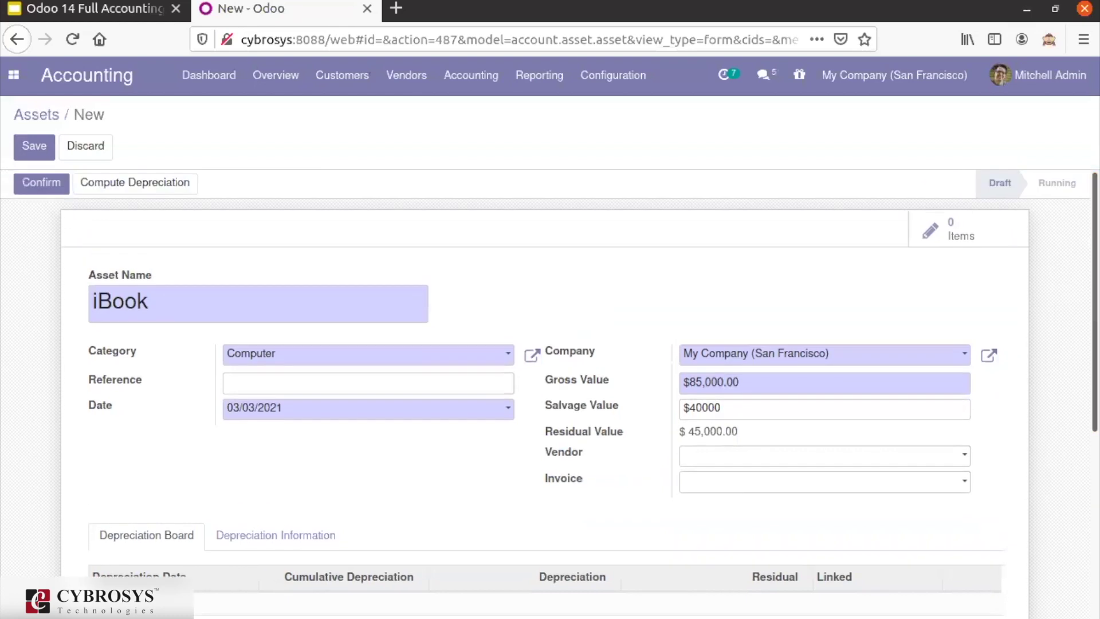
Save the iBook asset and compute its depreciation schedule.
click(36, 147)
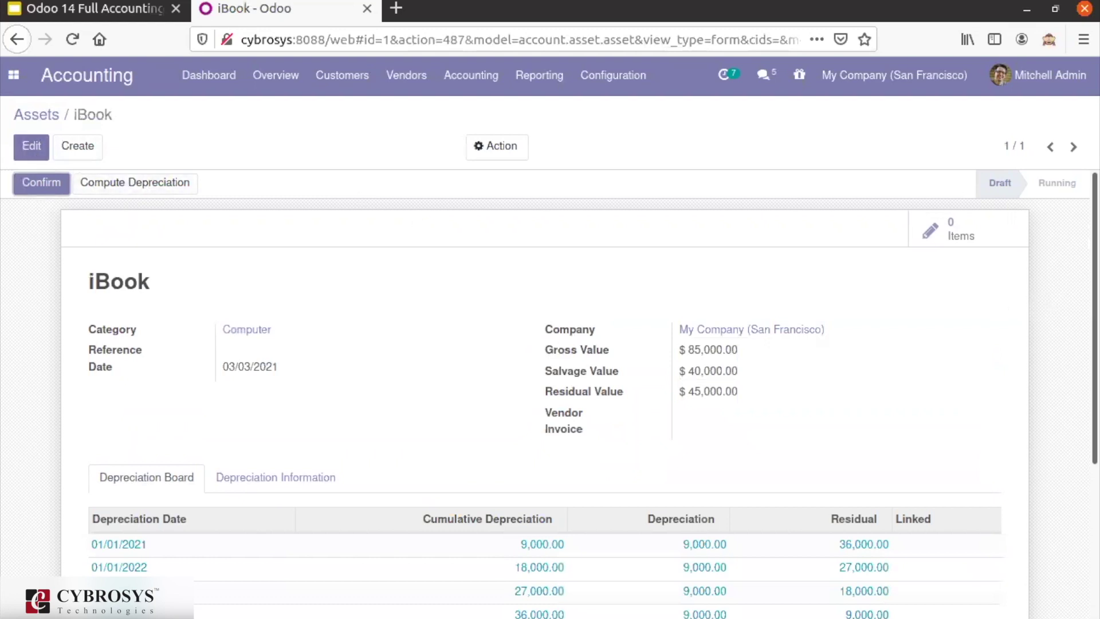
scroll(578, 394, down, 3)
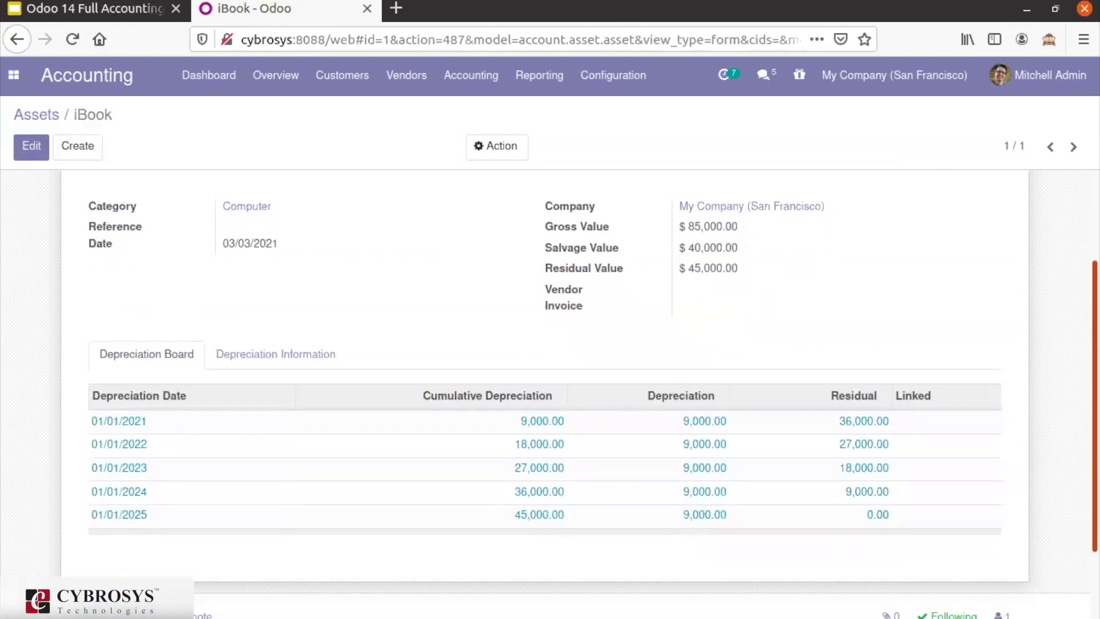
scroll(577, 394, up, 3)
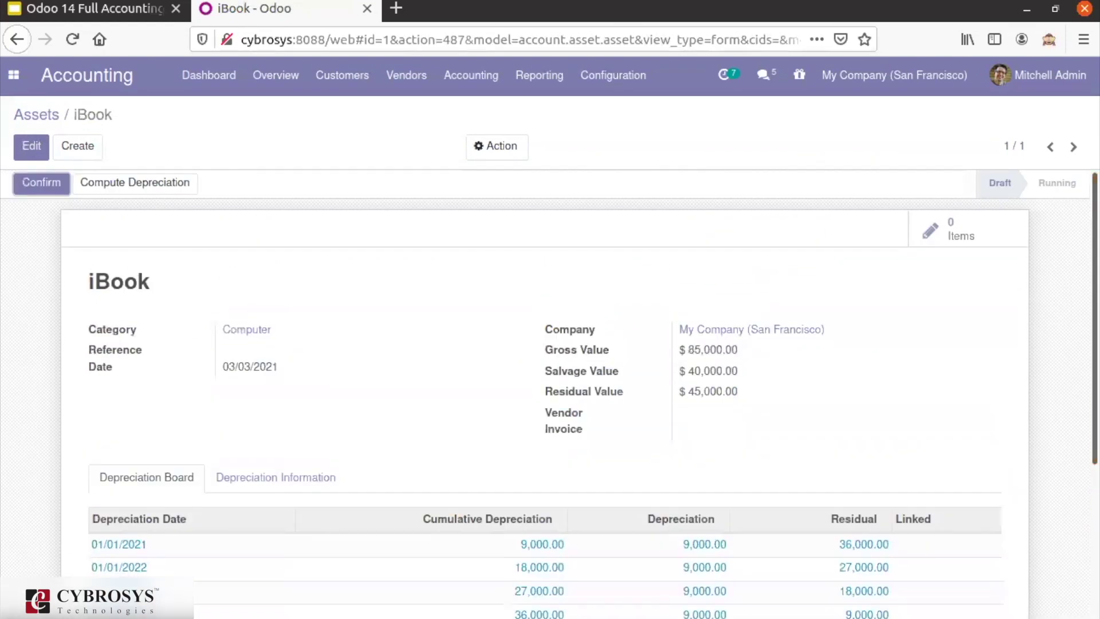
click(136, 185)
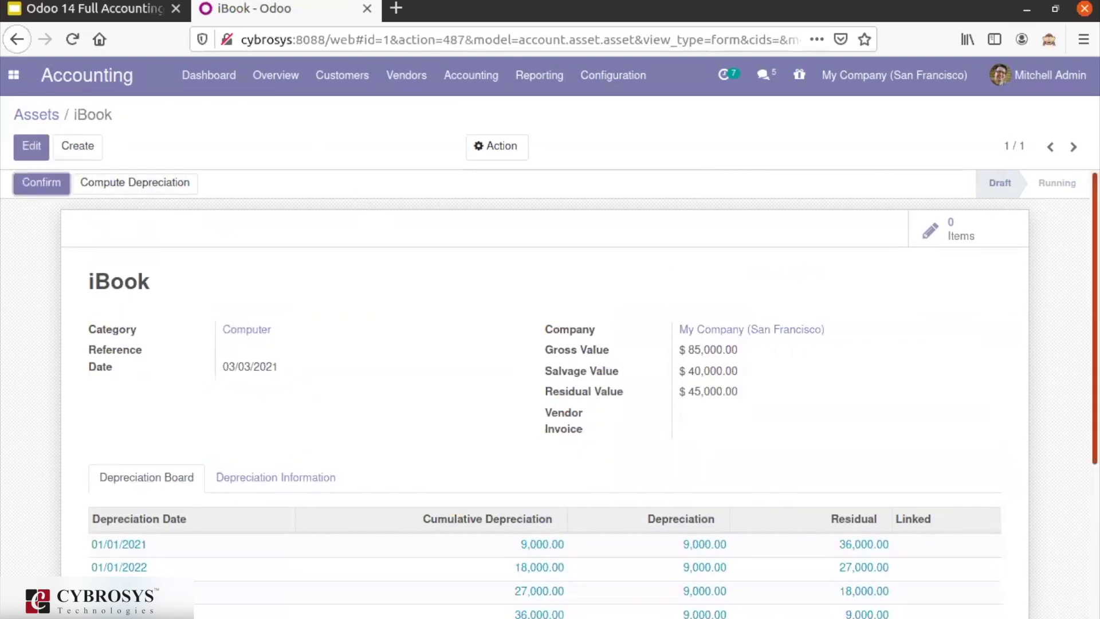
scroll(855, 252, down, 3)
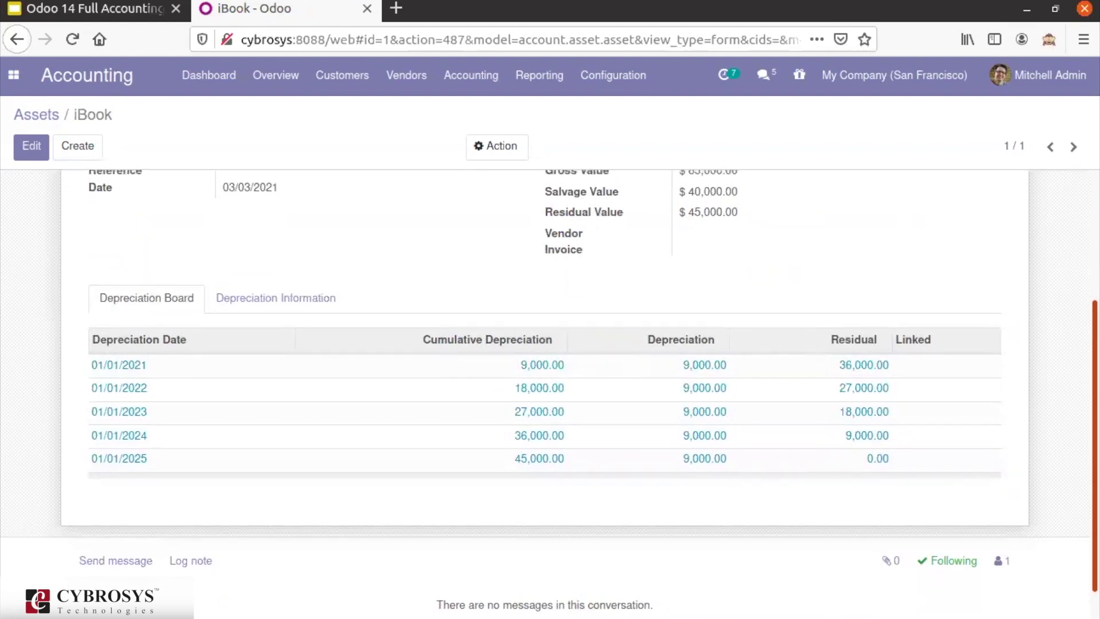
Review the iBook asset's computation method, time method and number of depreciations in edit mode, and save the record.
scroll(550, 393, up, 1)
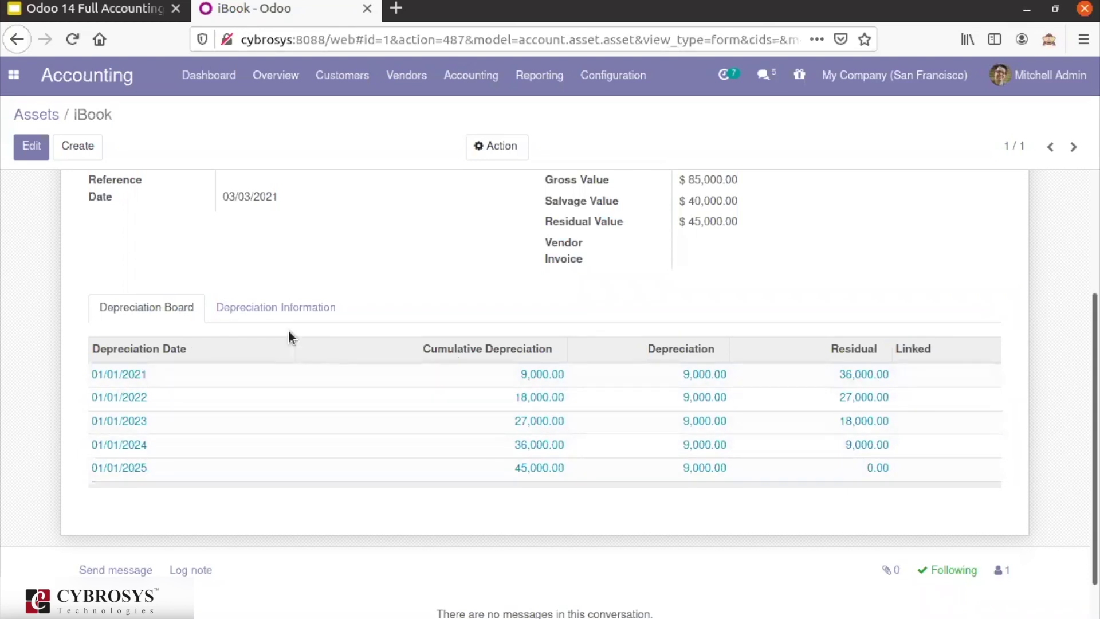
click(288, 314)
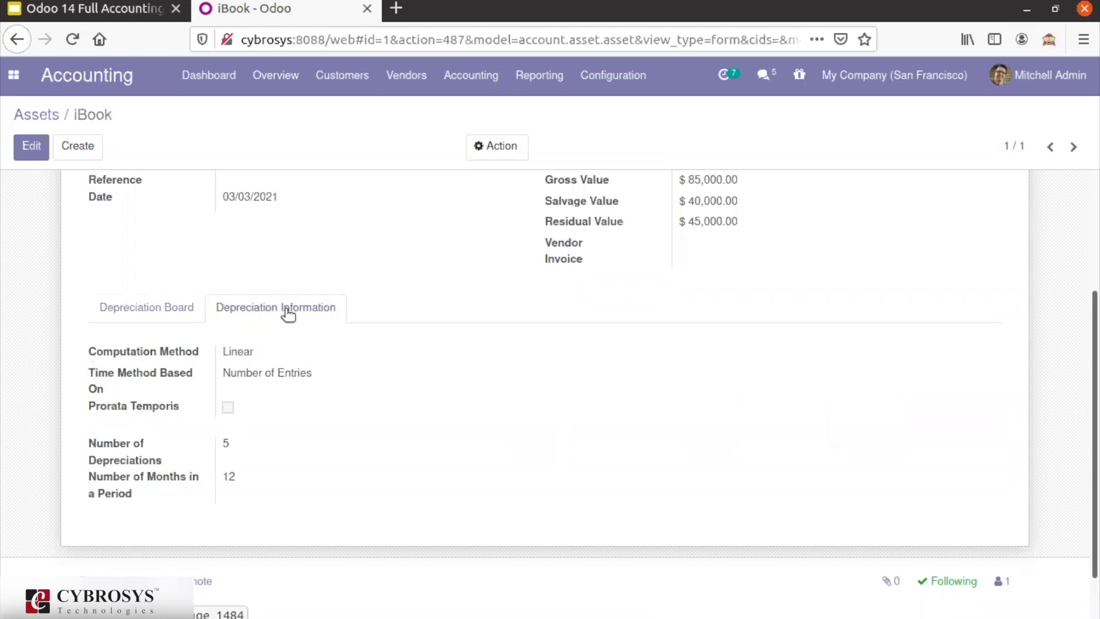
click(41, 155)
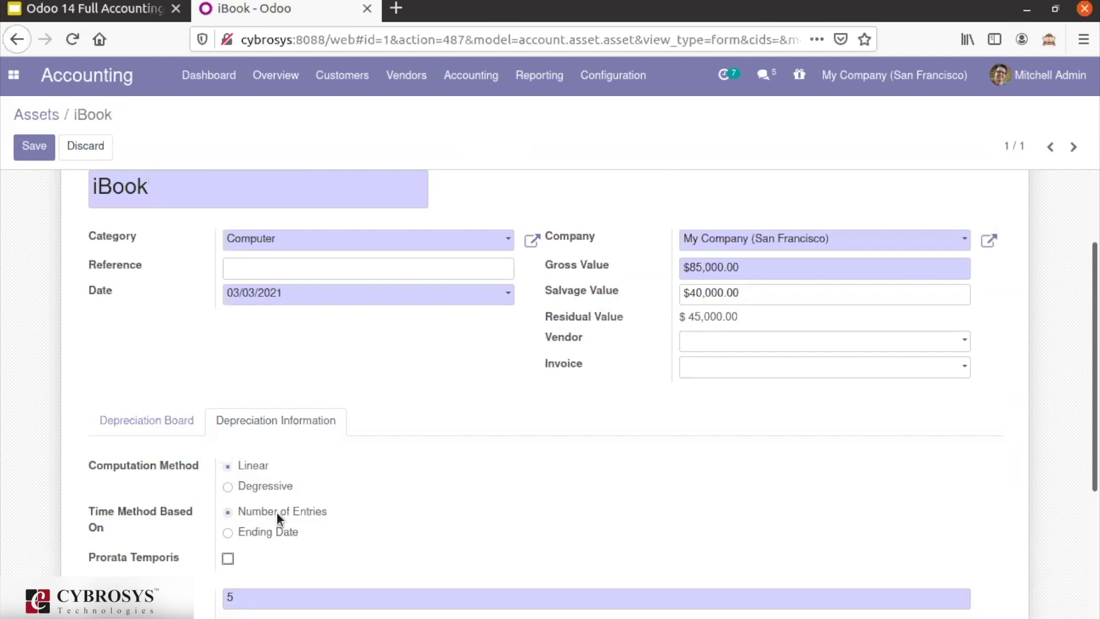
scroll(653, 462, down, 2)
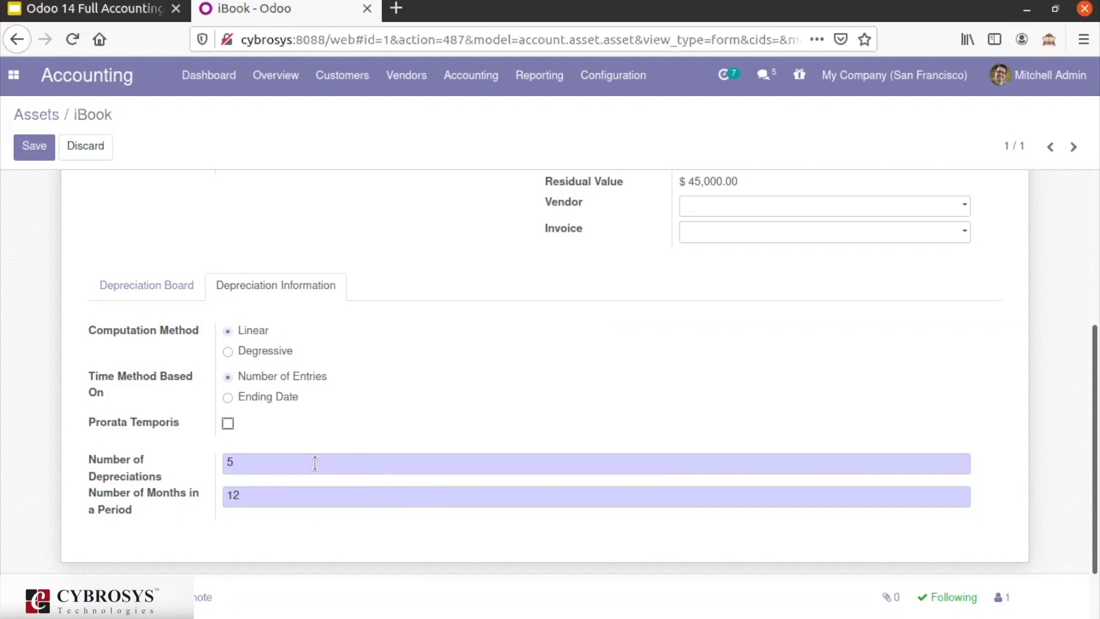
click(162, 286)
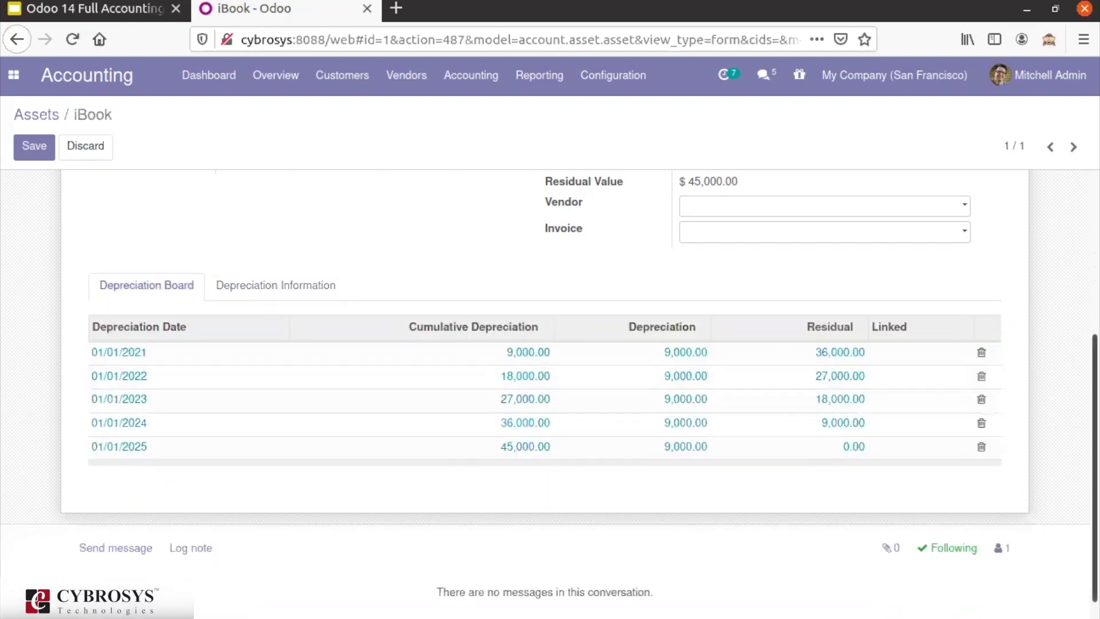
scroll(550, 344, up, 5)
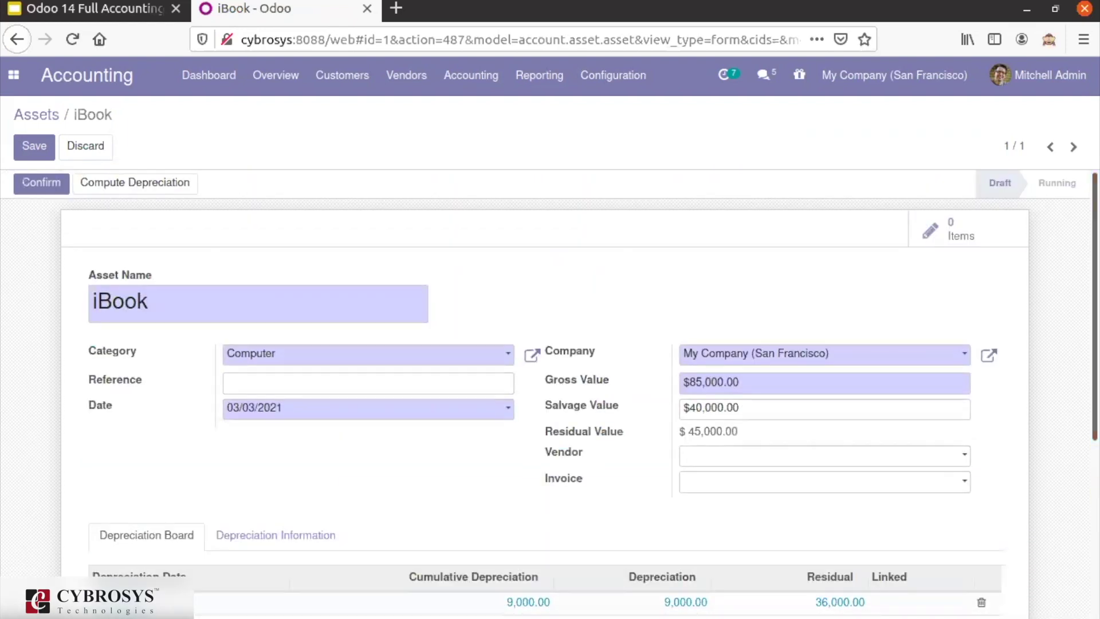
click(35, 148)
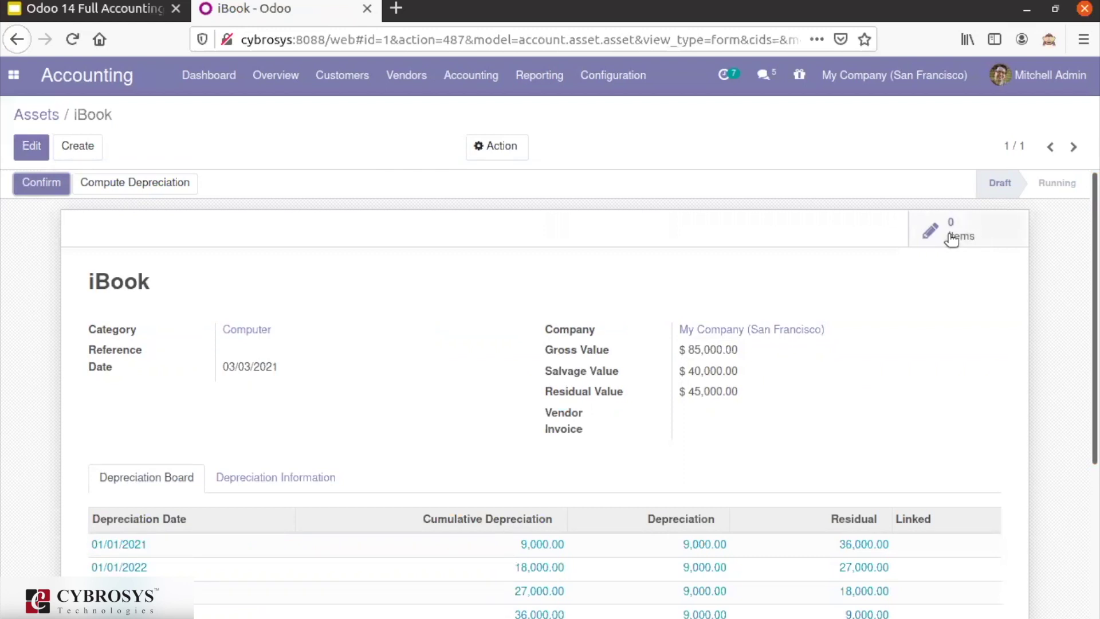
Confirm the iBook asset and check the link indicators on its depreciation lines.
click(57, 188)
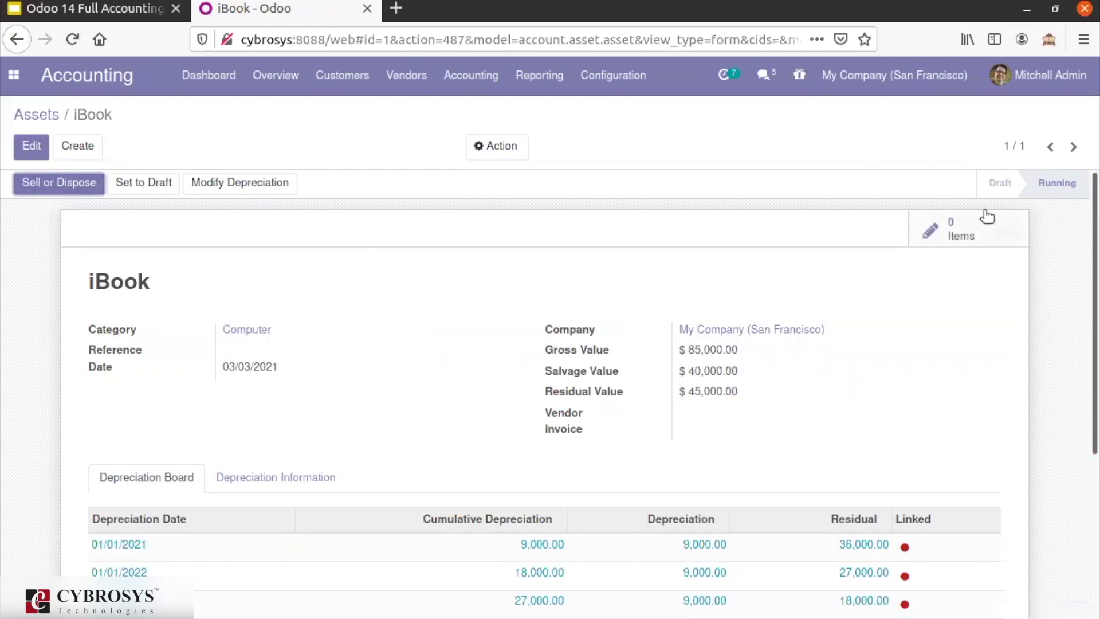
scroll(550, 395, down, 2)
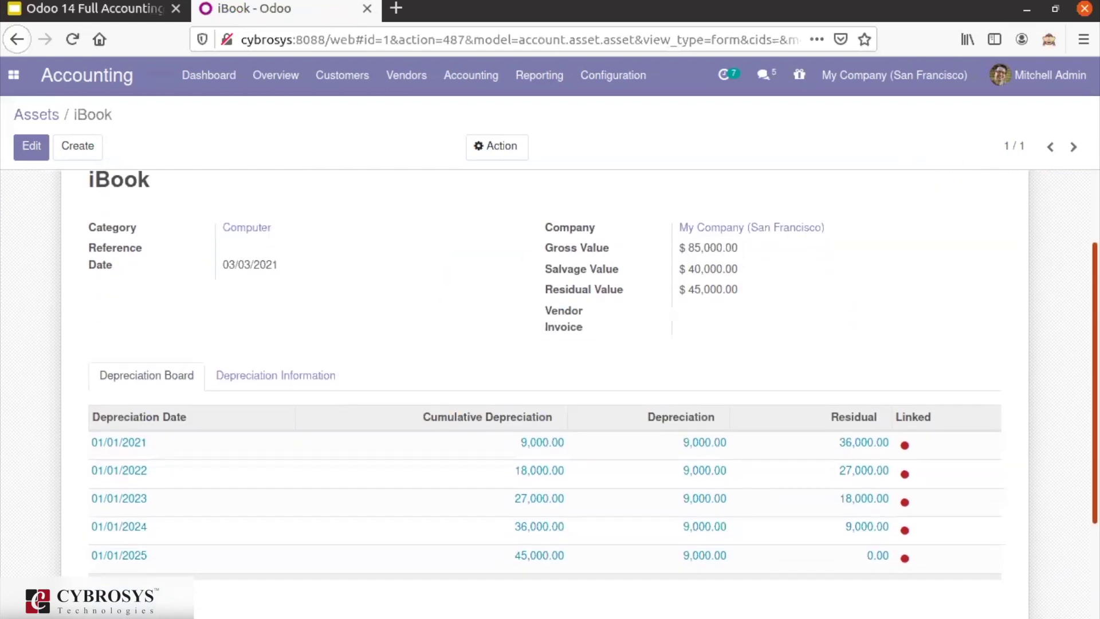
scroll(1051, 193, up, 2)
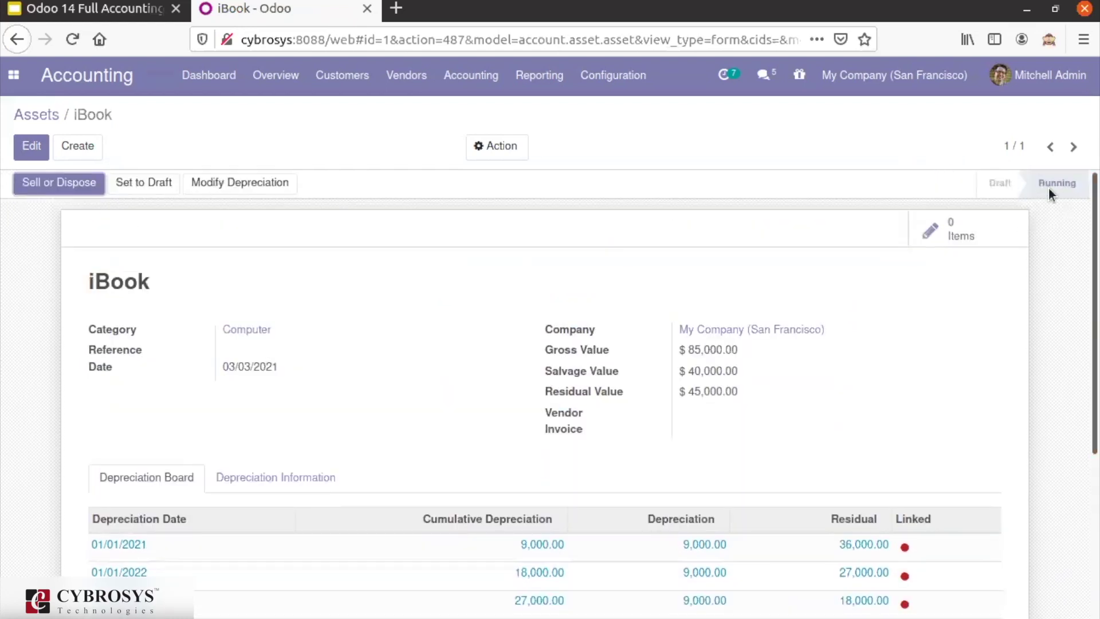
Check the iBook asset's journal entries, and inspect the link status and details of its 01/01/2021 depreciation line.
click(996, 231)
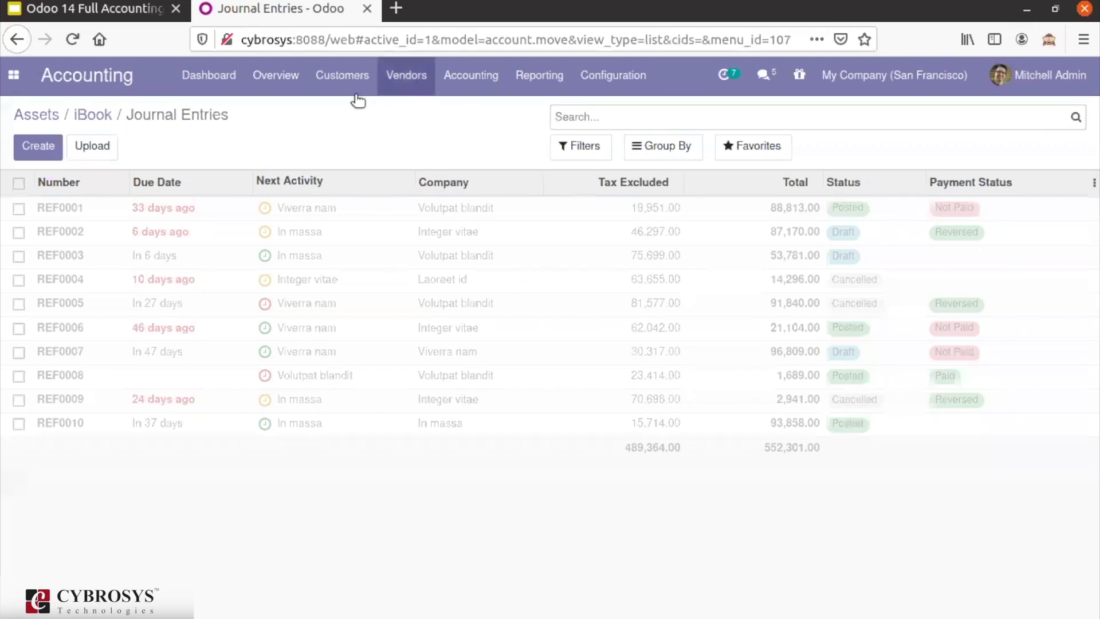
click(92, 116)
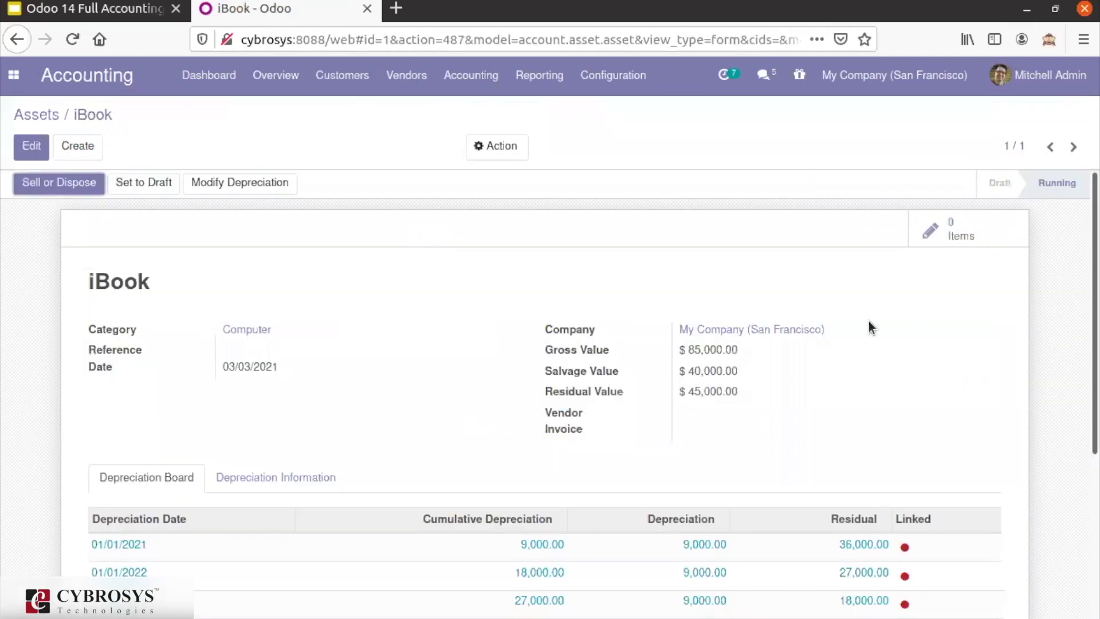
scroll(550, 343, down, 4)
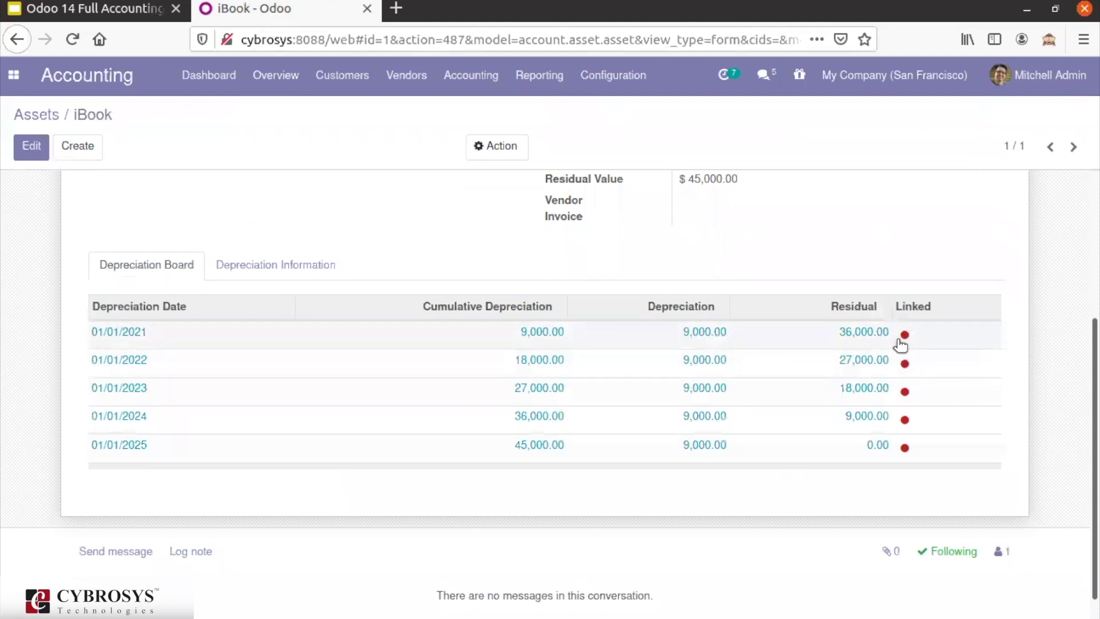
mouse_move(908, 340)
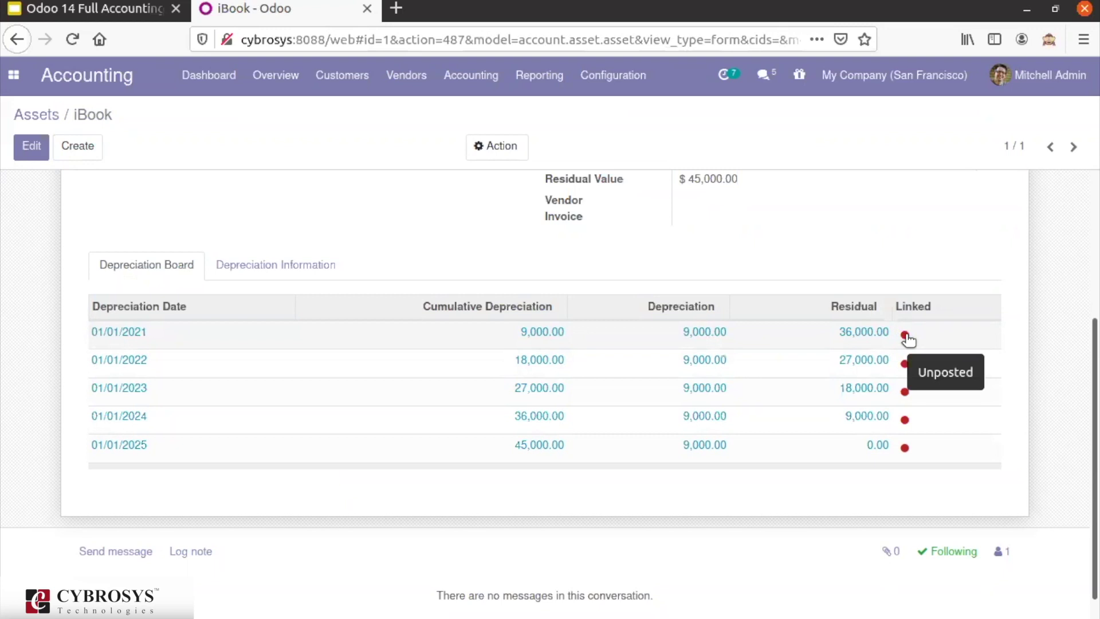
click(824, 339)
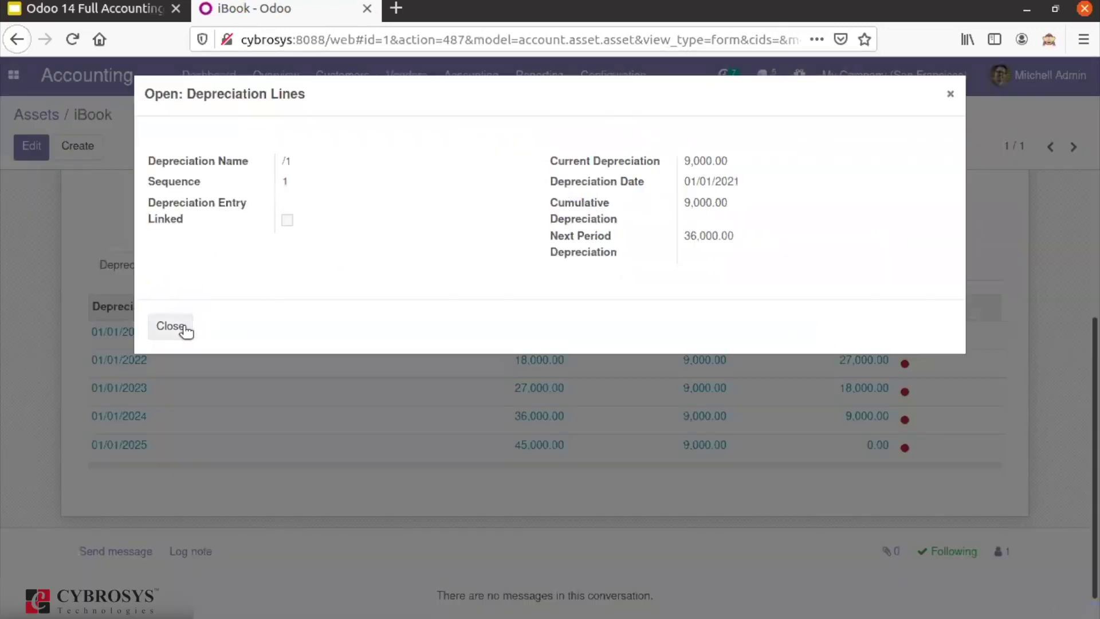
click(184, 326)
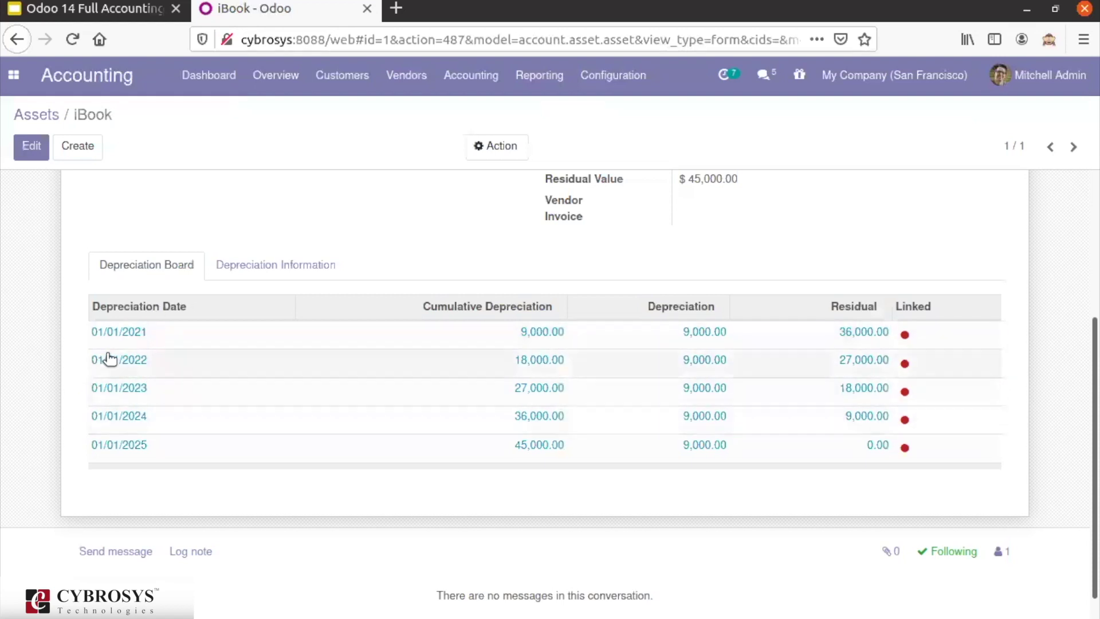
Generate the journal entry for the 01/01/2021 depreciation line, check it in the asset's journal entries and return to iBook.
click(907, 338)
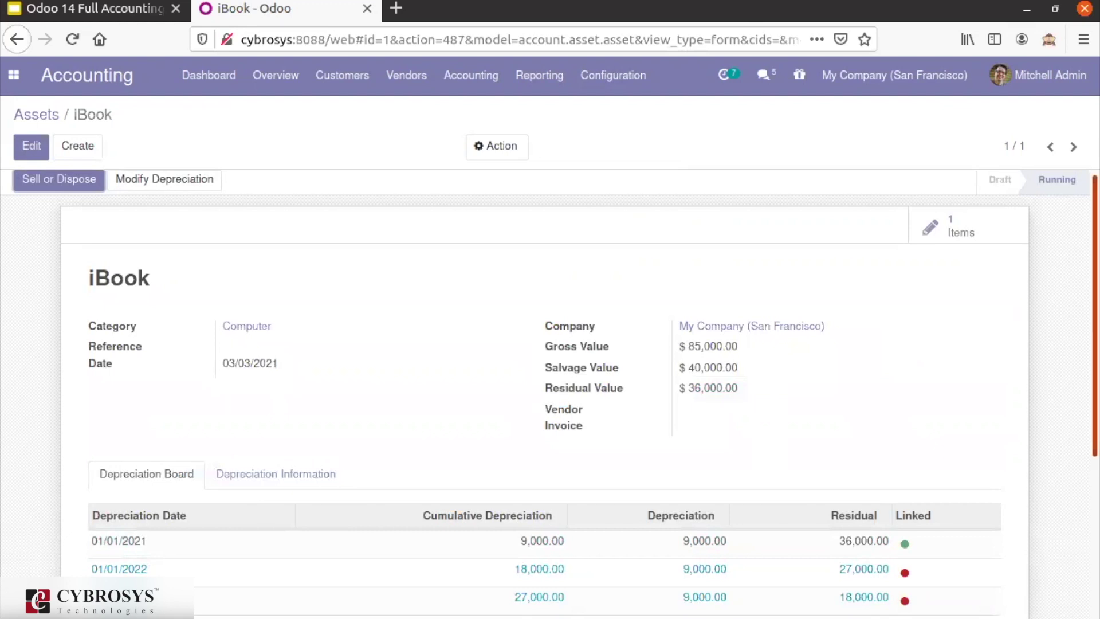
scroll(940, 321, down, 3)
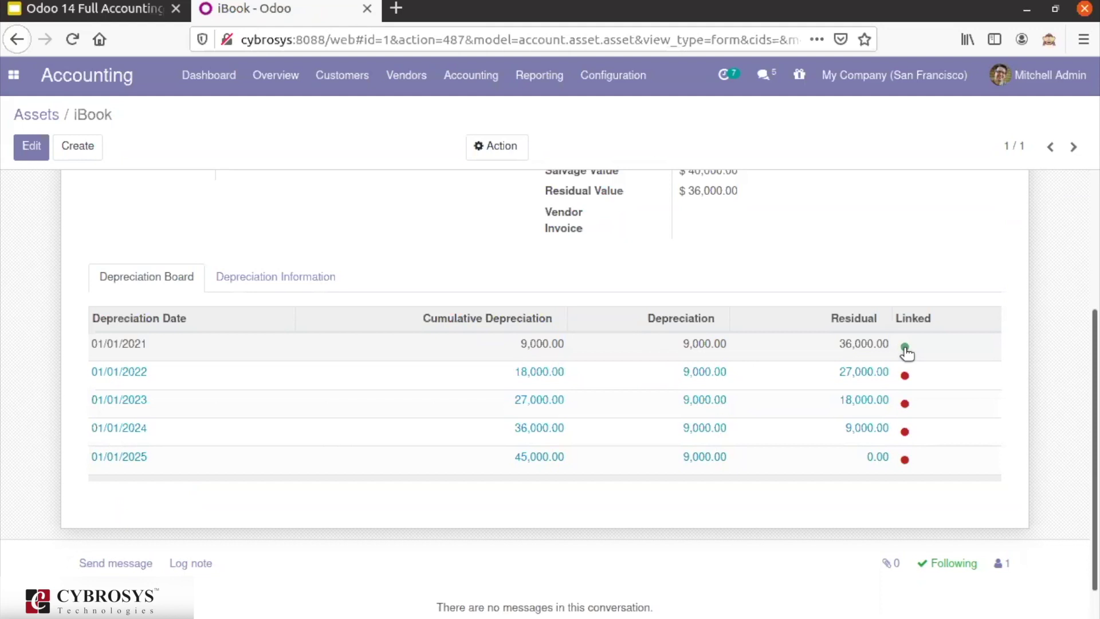
mouse_move(905, 383)
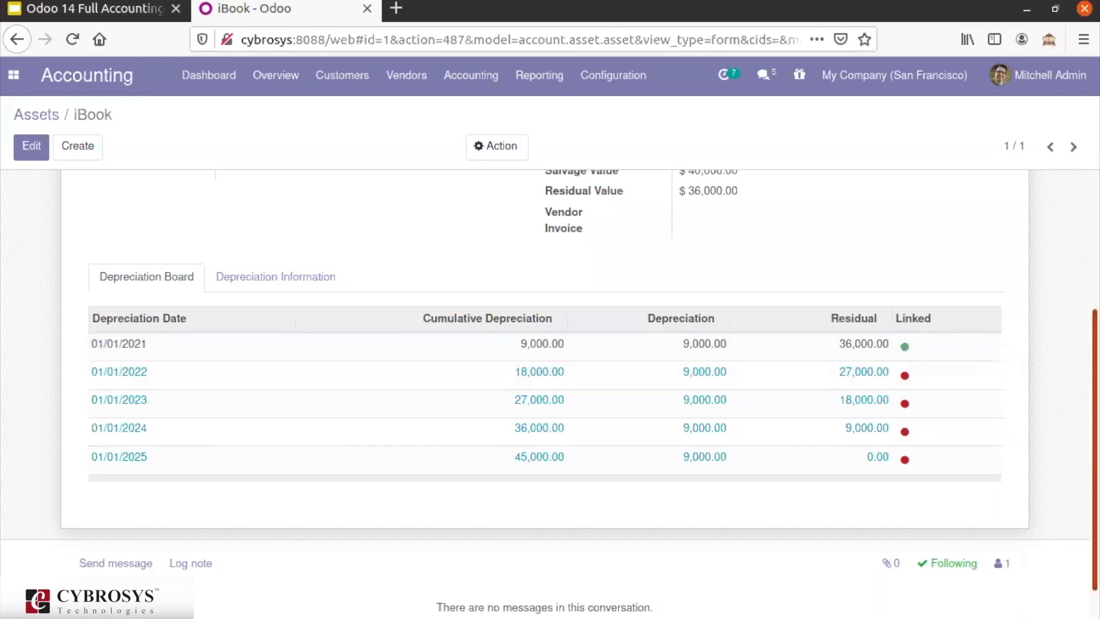
scroll(961, 233, up, 3)
click(961, 233)
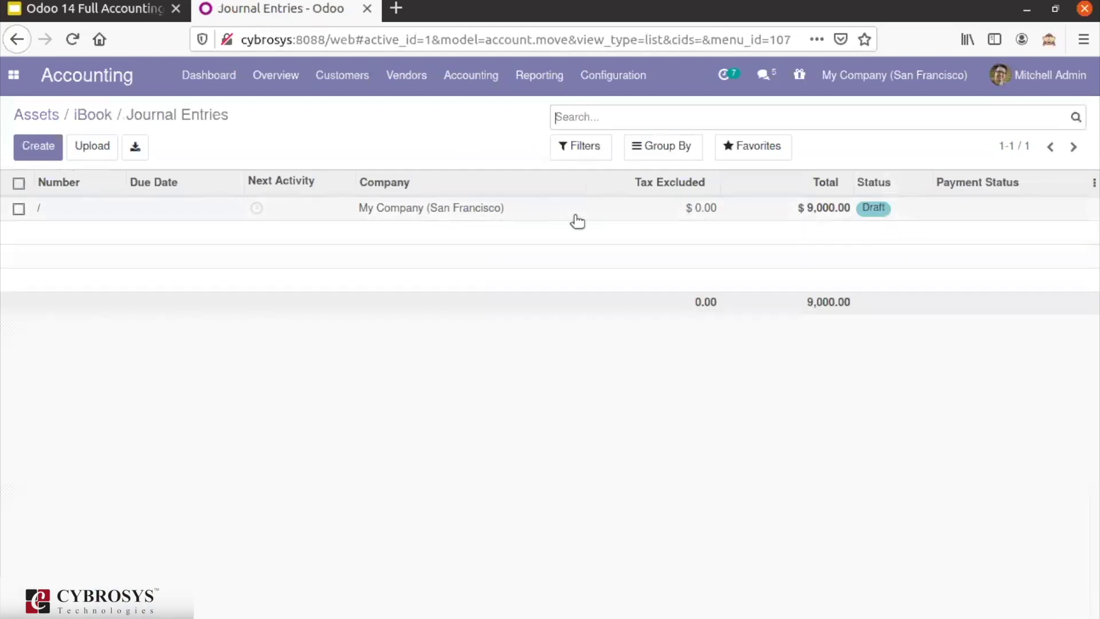
click(85, 114)
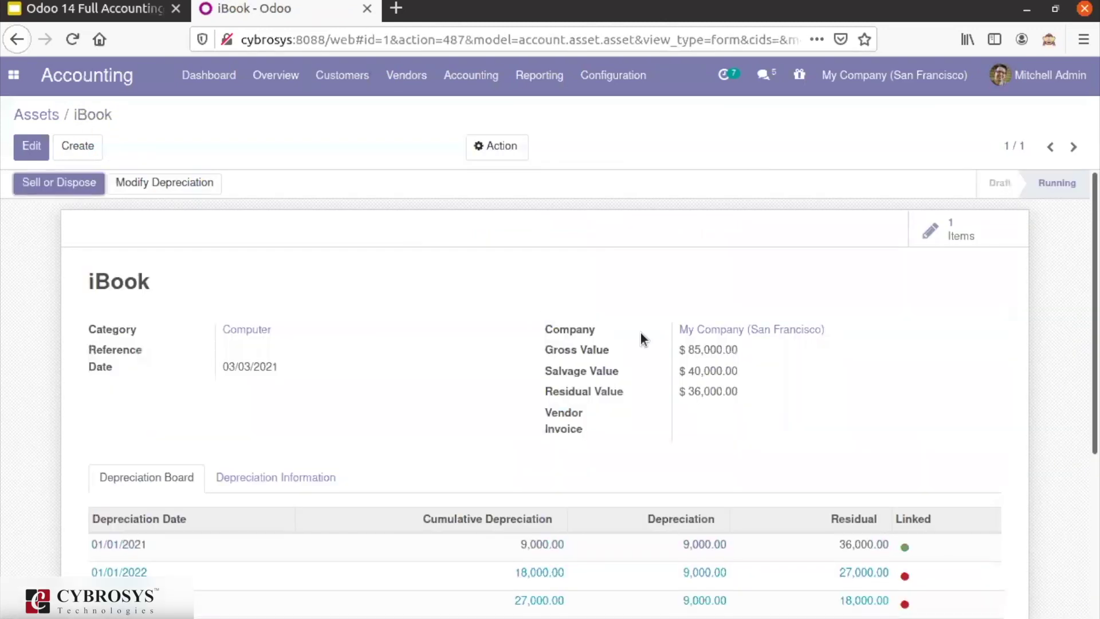
Generate the journal entries for the 01/01/2022 and 01/01/2023 depreciation lines.
click(905, 576)
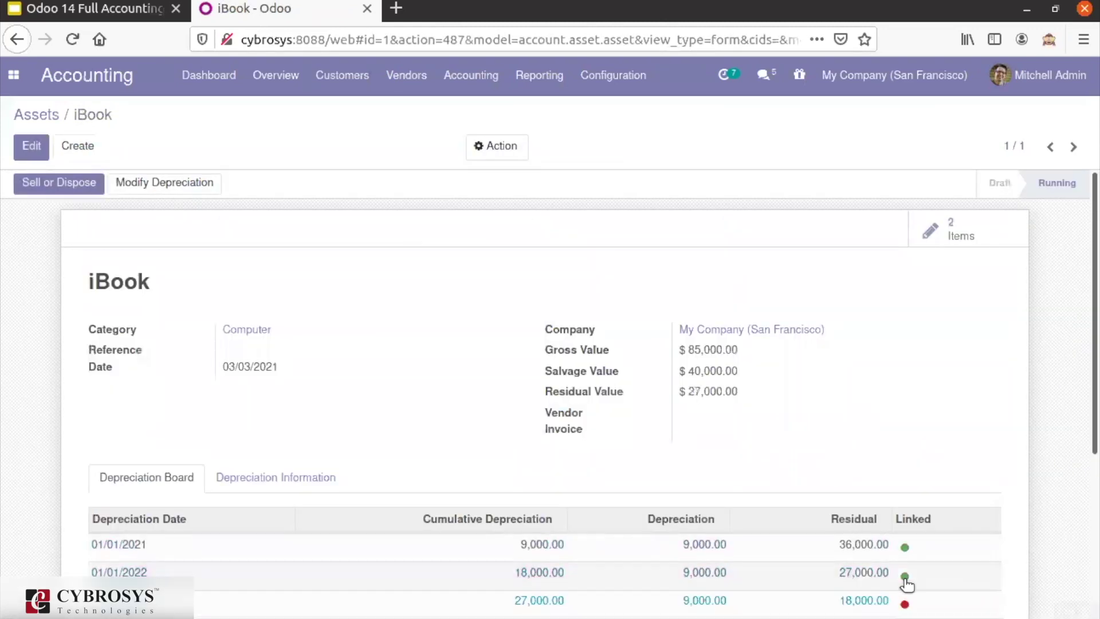
scroll(907, 583, down, 3)
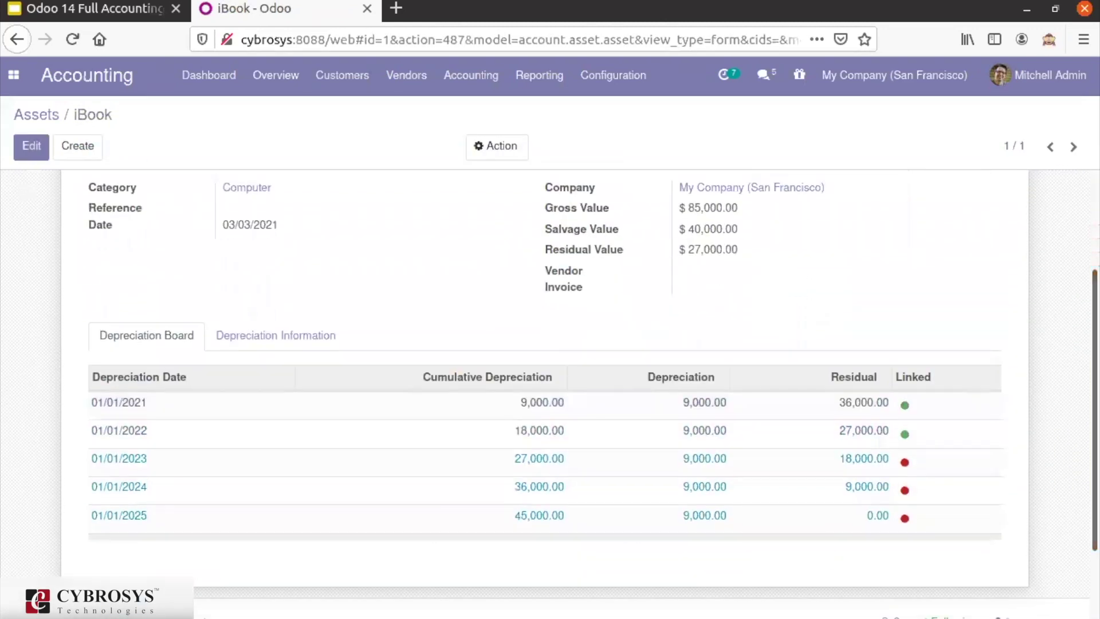
click(904, 463)
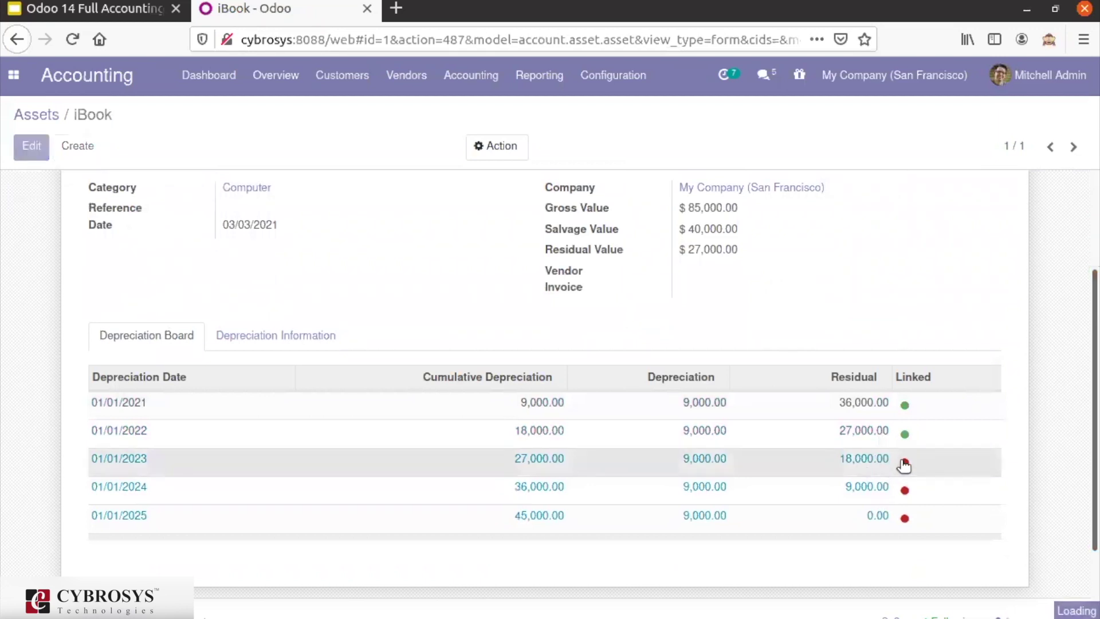
Review the iBook asset's journal entries, examine the draft entry dated 01/01/2023 and return to the entries list.
click(955, 225)
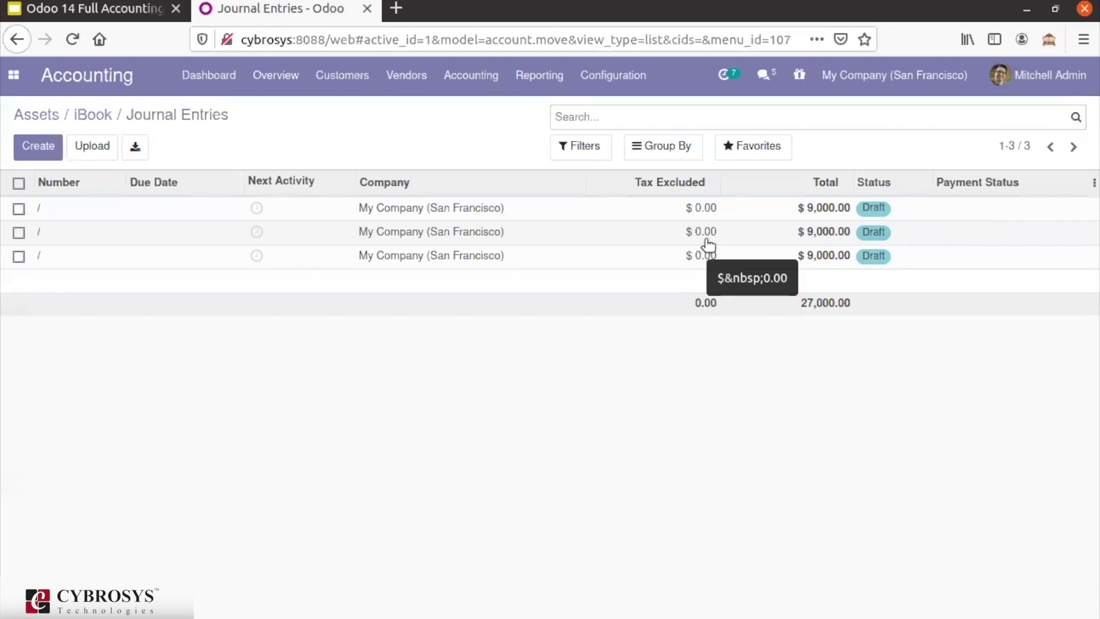
click(606, 213)
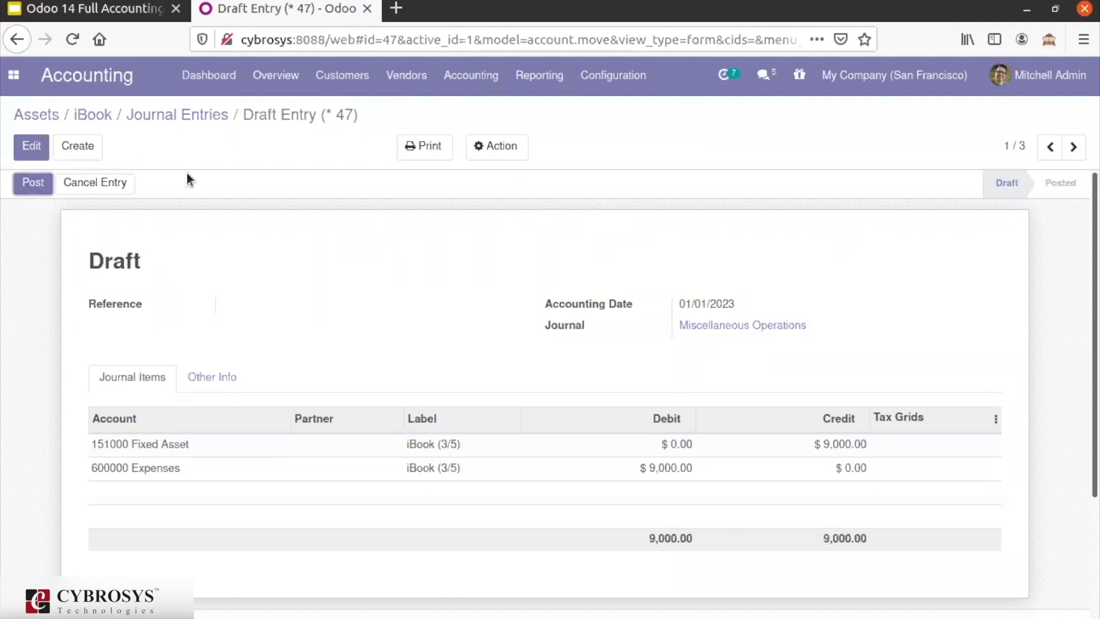
click(199, 115)
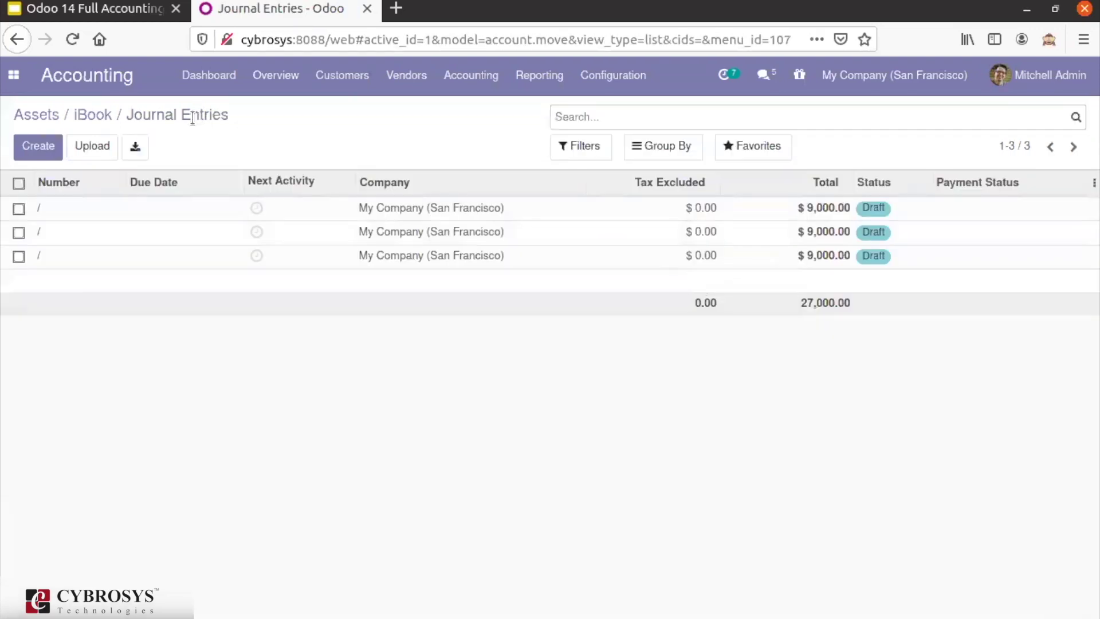
Return to the iBook asset and generate the journal entries for its 01/01/2024 and 01/01/2025 depreciation lines.
click(103, 115)
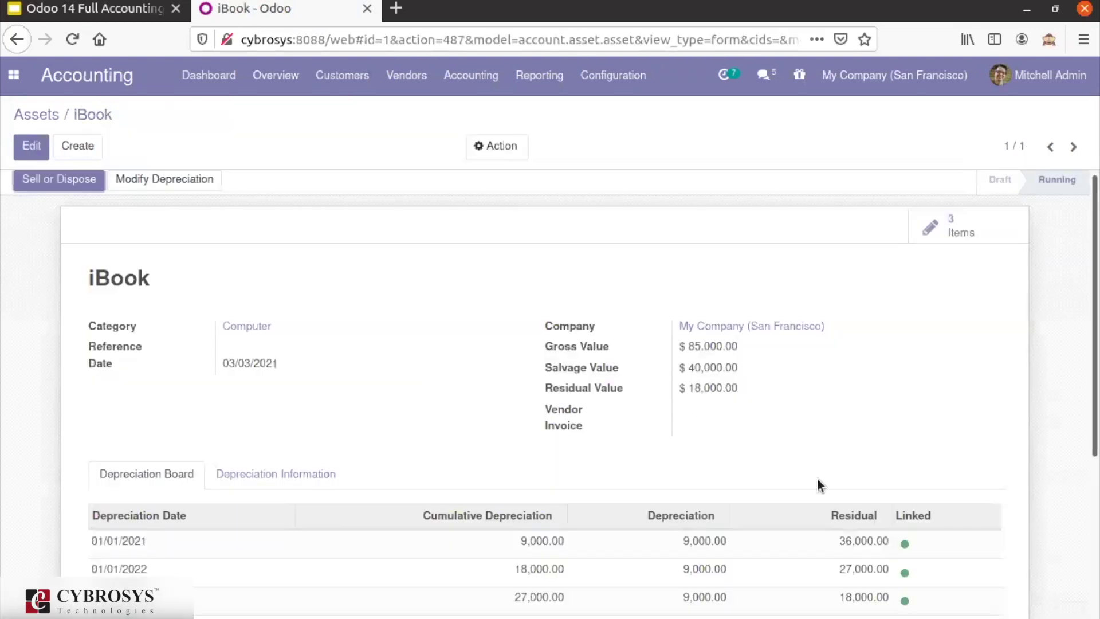
scroll(938, 602, down, 1)
scroll(871, 476, down, 1)
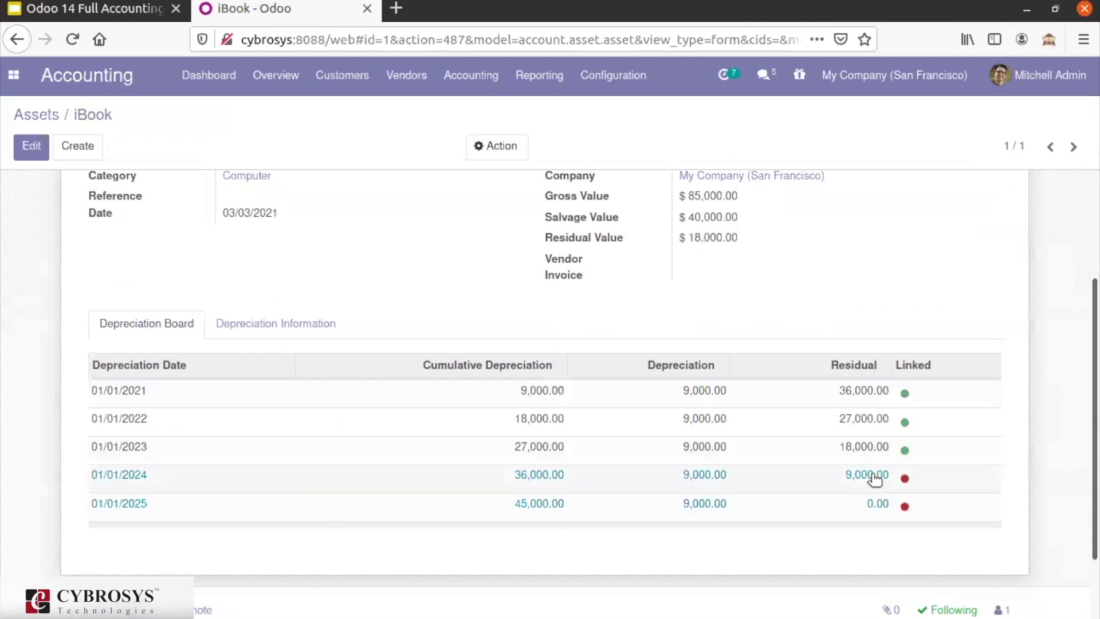
click(904, 478)
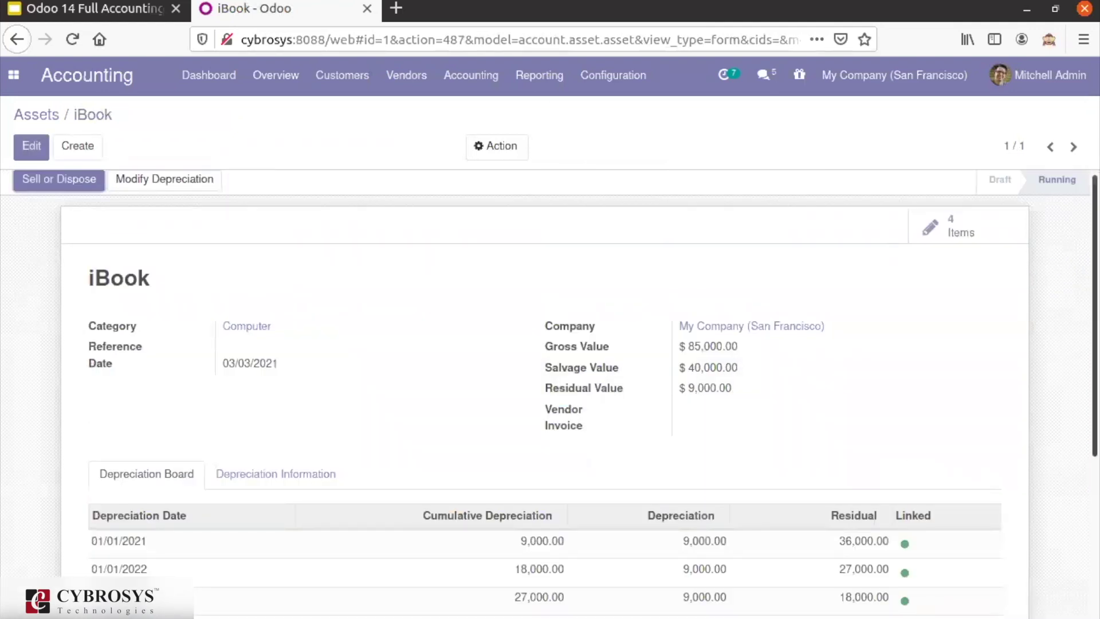
scroll(917, 515, down, 3)
click(904, 502)
Open the iBook asset's linked journal entries, examine the first listed draft entry, and return to the list.
click(948, 228)
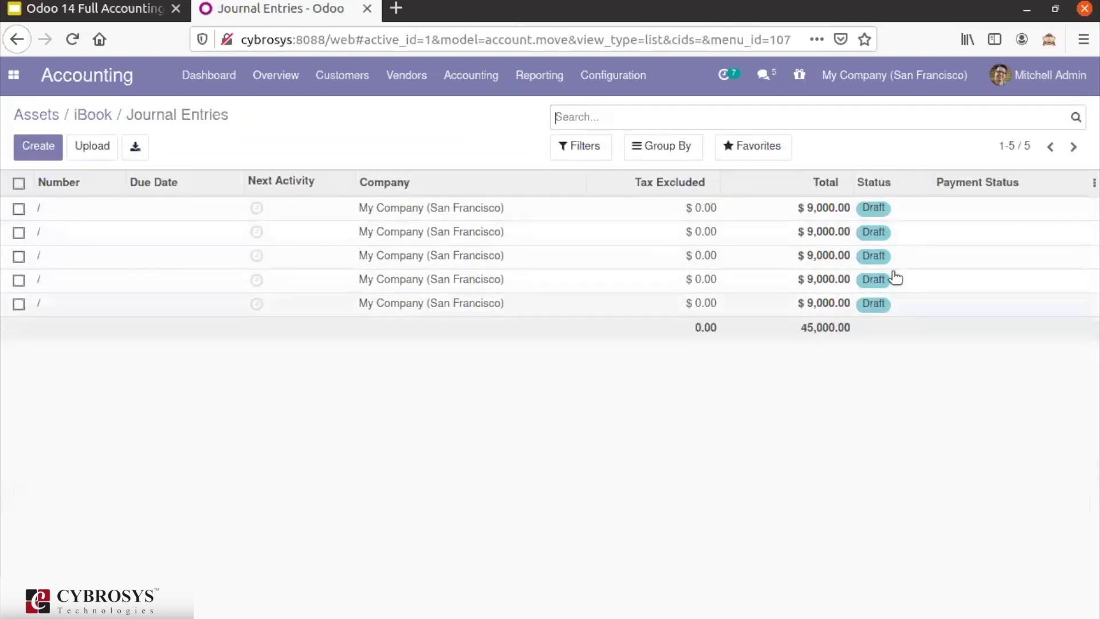
click(855, 219)
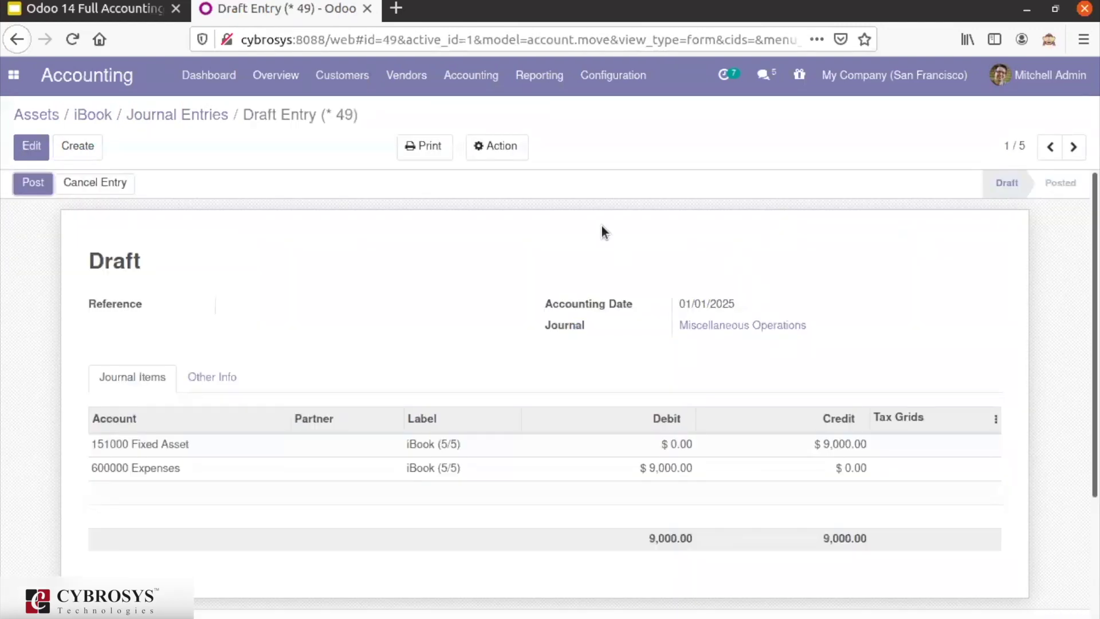
click(171, 113)
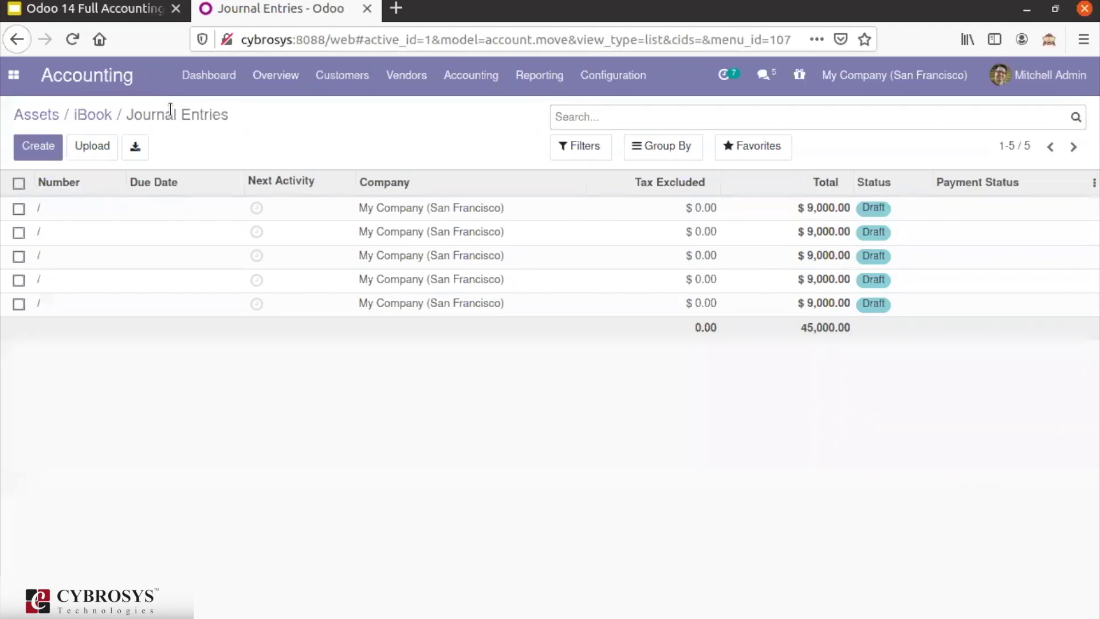
Open the iBook record from the assets list, check its depreciation options, and go back to the list.
click(451, 89)
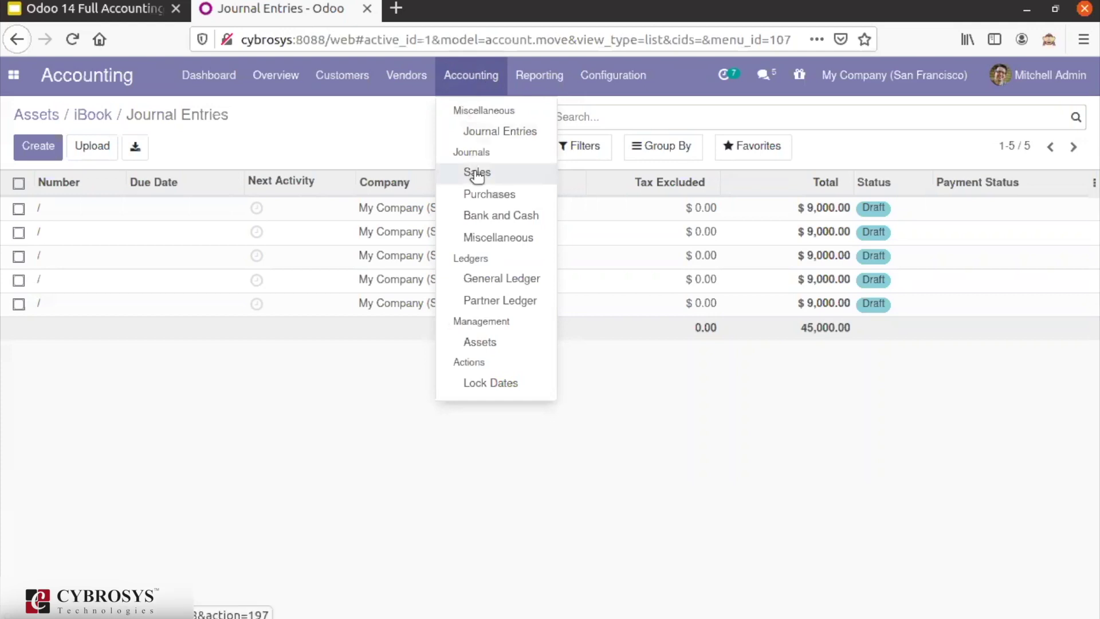
click(476, 347)
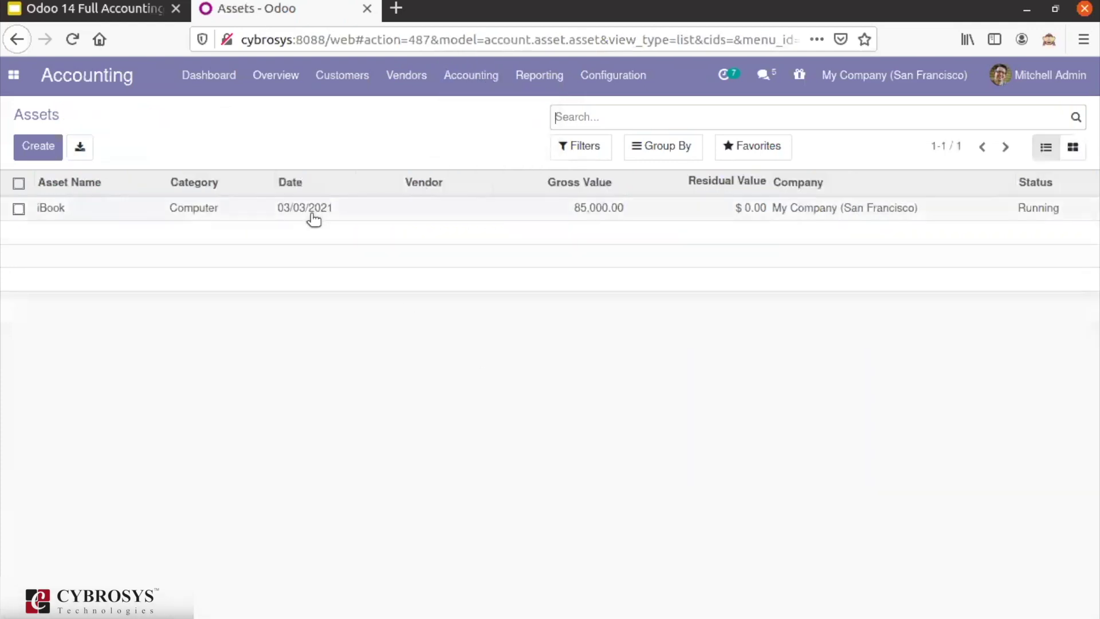
click(311, 213)
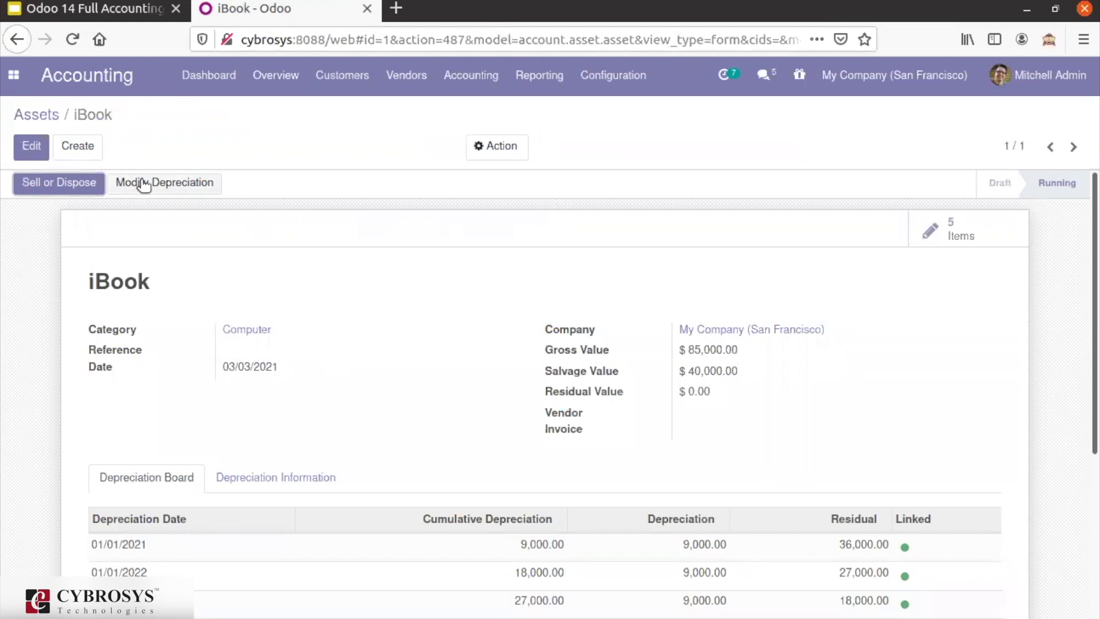
click(47, 117)
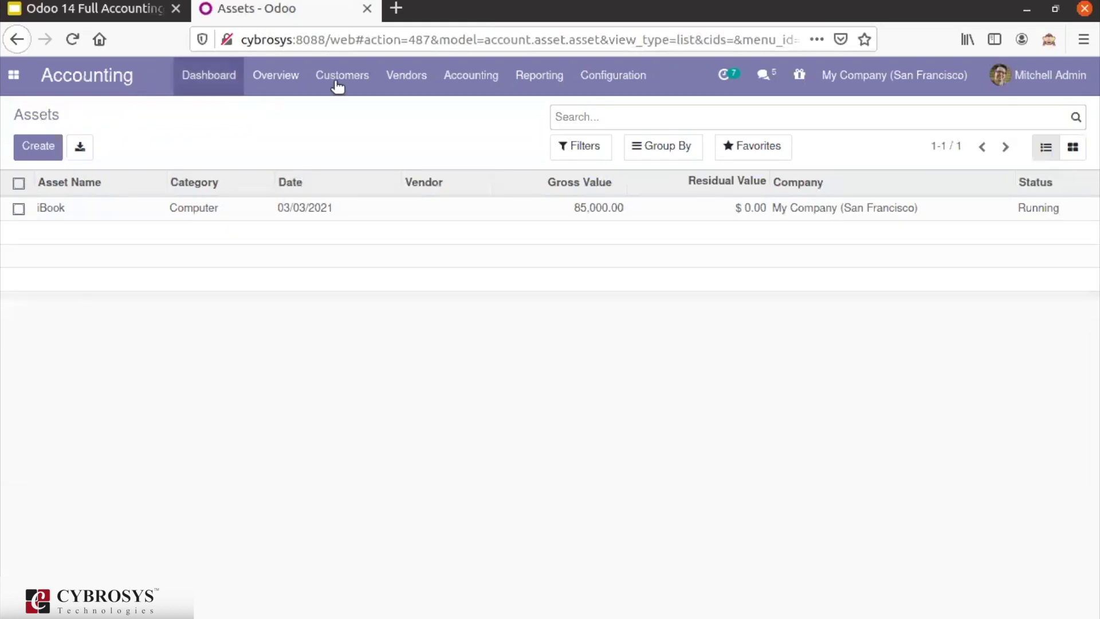
Open the fiscal period lock dates and examine the Lock Date for Non-Advisers field and its calendar.
click(473, 84)
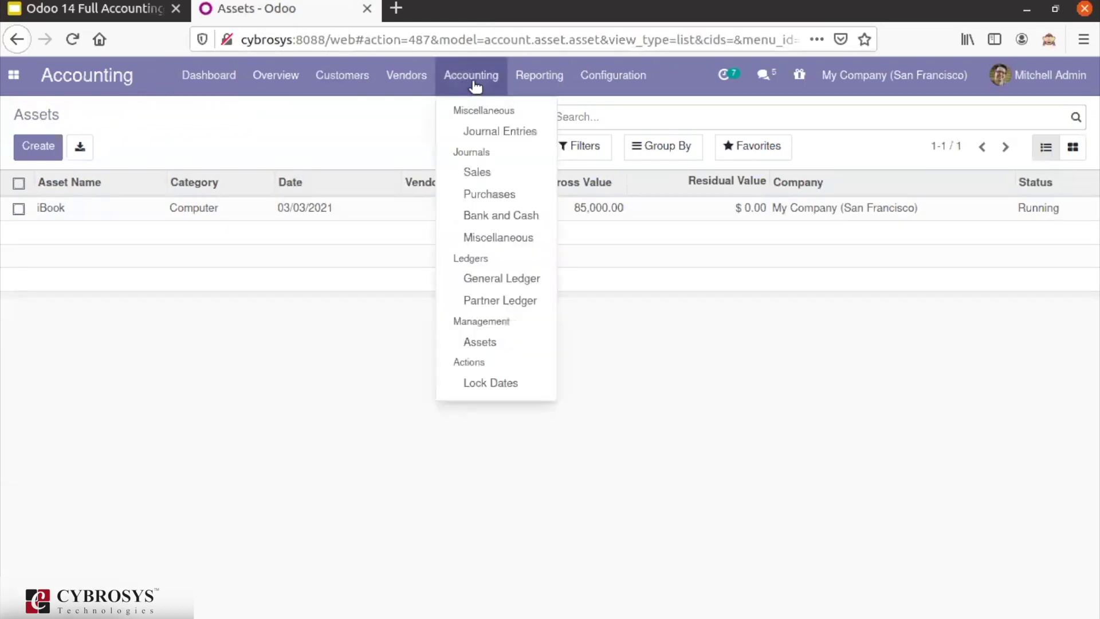
click(499, 380)
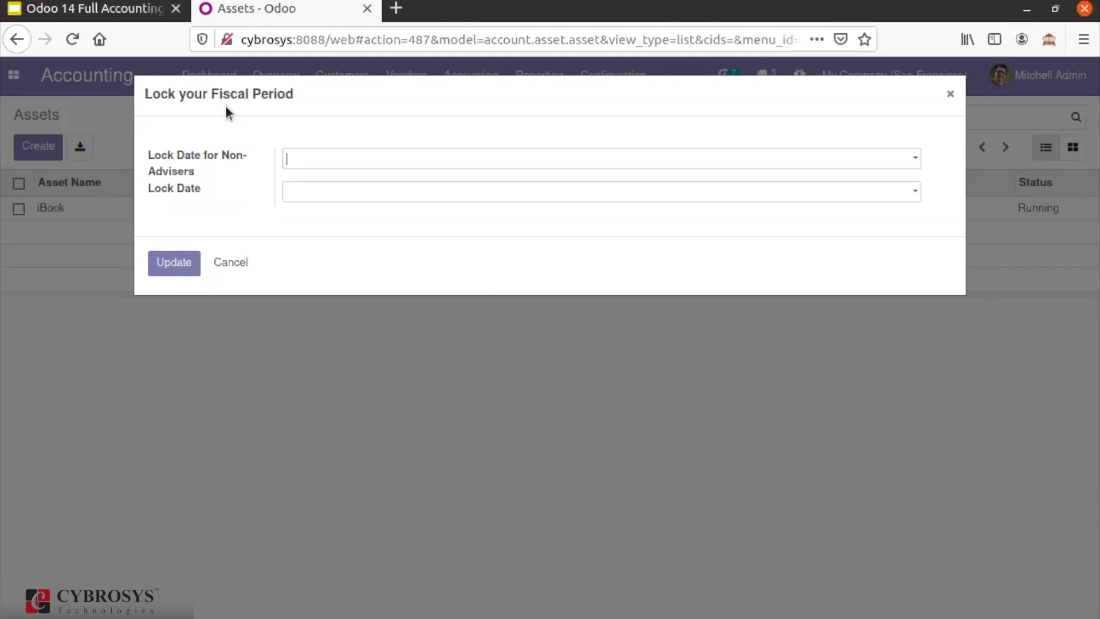
mouse_move(219, 160)
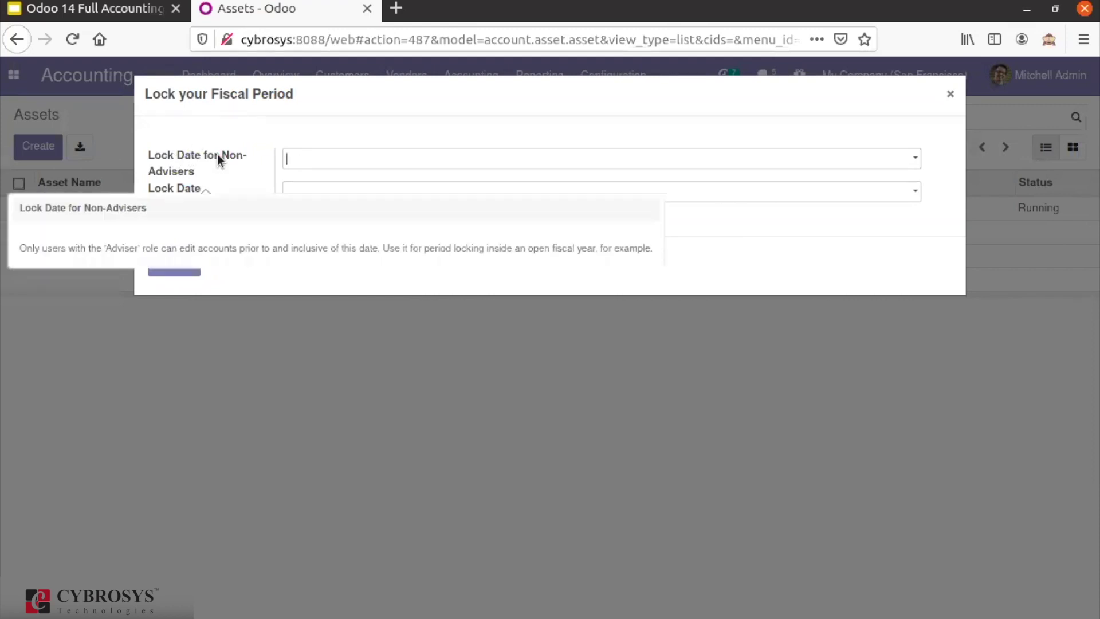
click(327, 165)
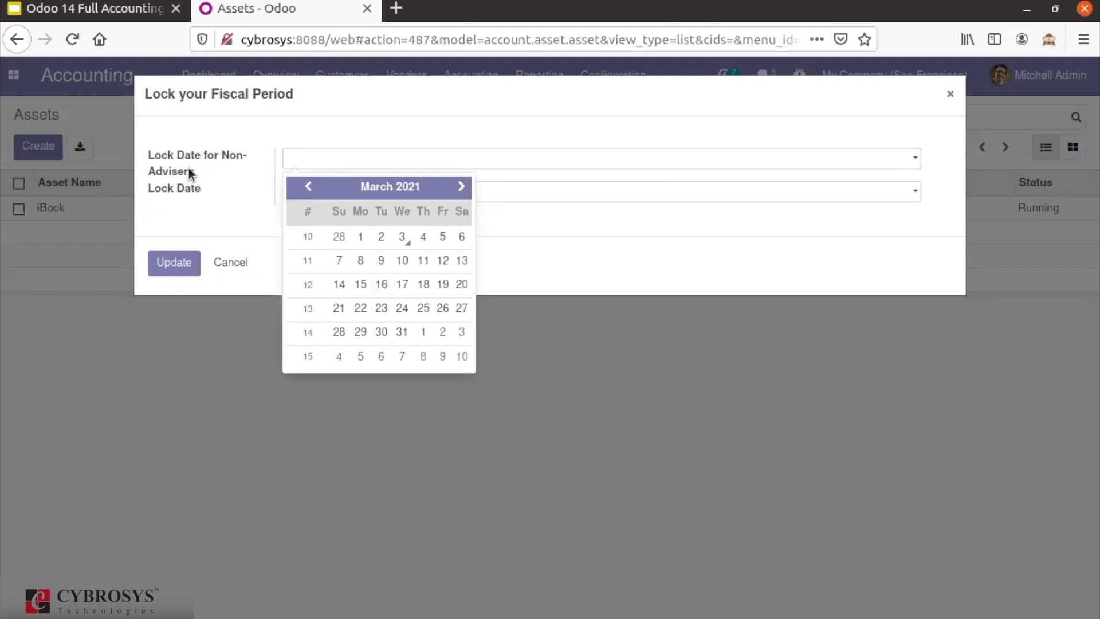
mouse_move(228, 168)
click(247, 221)
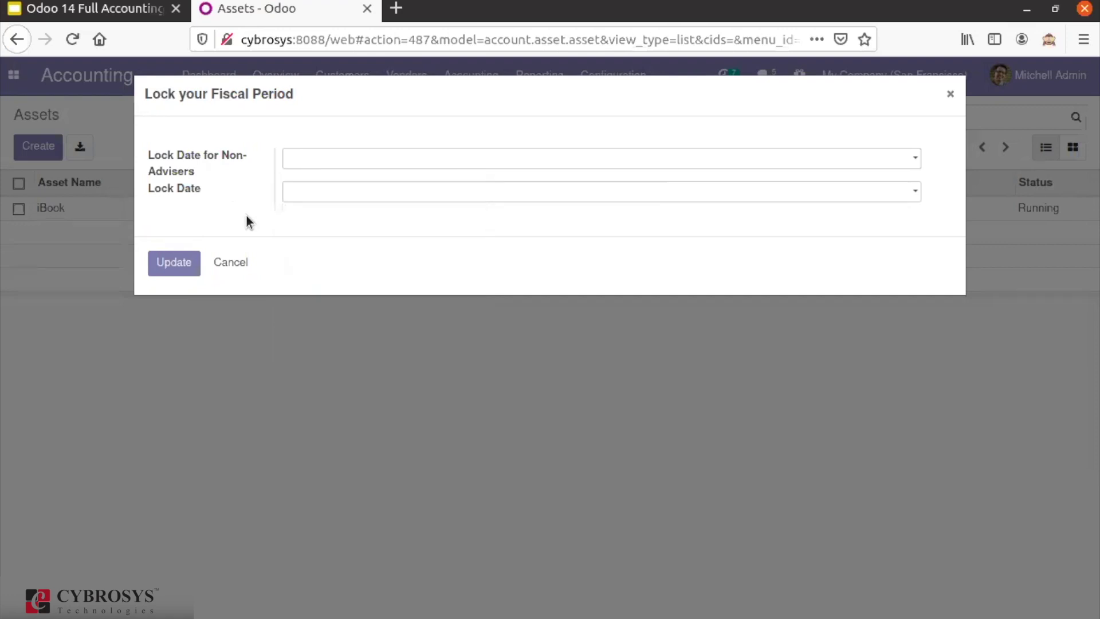
click(327, 160)
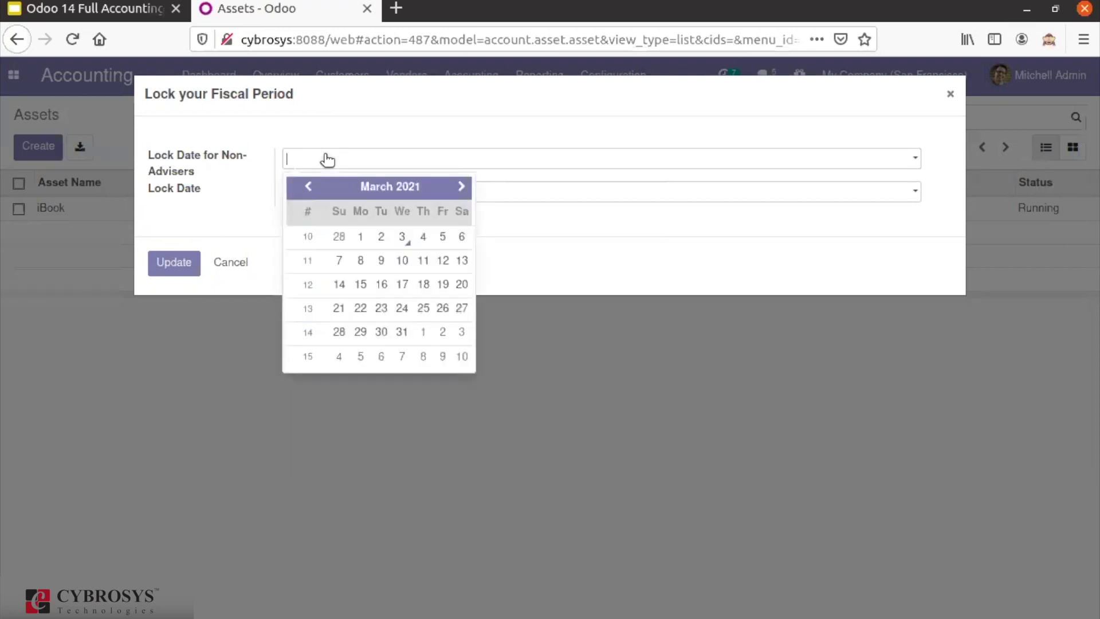
click(229, 209)
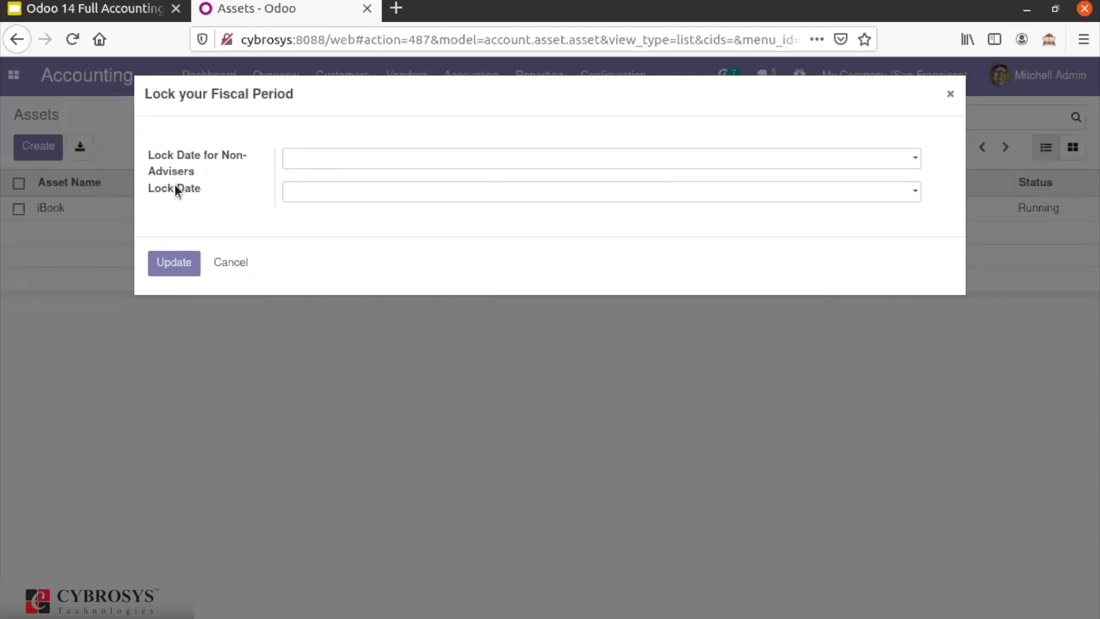
Examine the general Lock Date field and its calendar, and close the fiscal period lock without saving.
mouse_move(175, 188)
click(298, 194)
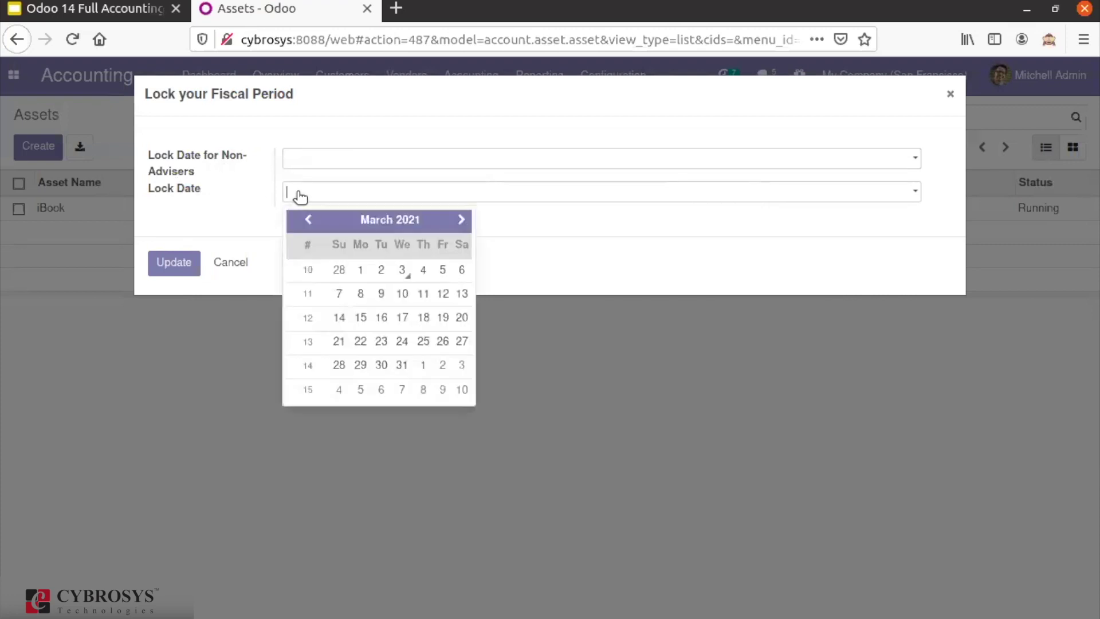
click(301, 197)
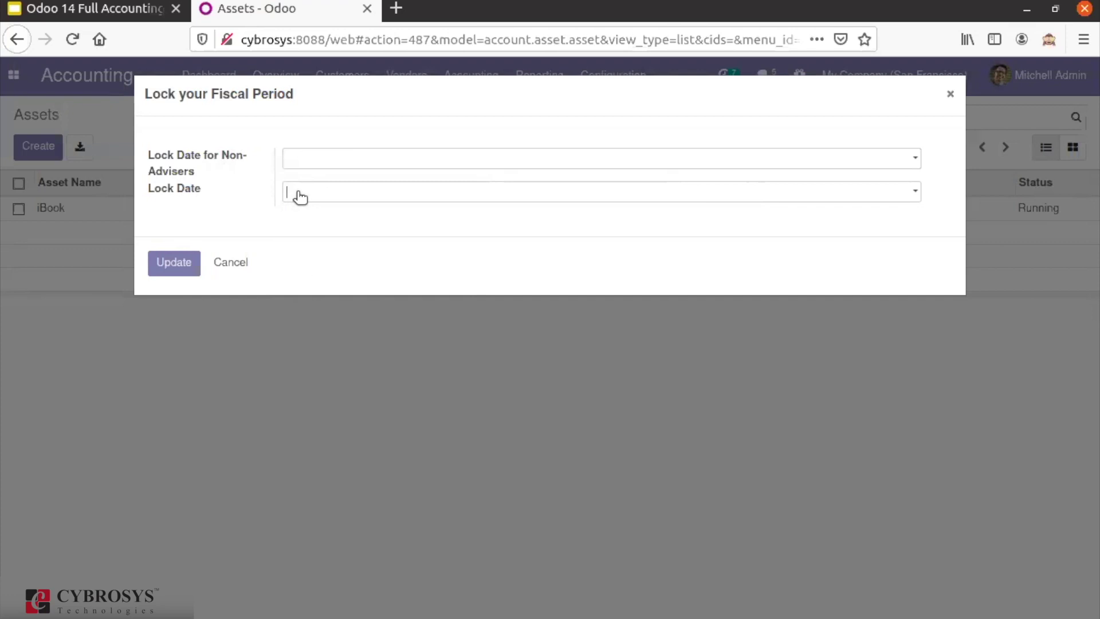
click(298, 196)
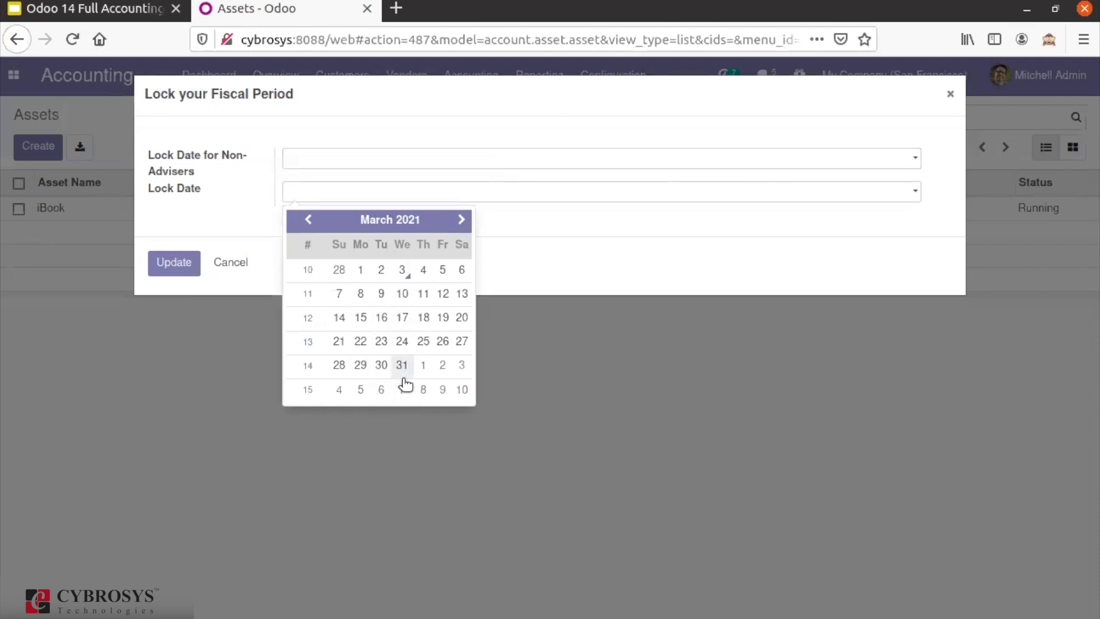
click(212, 204)
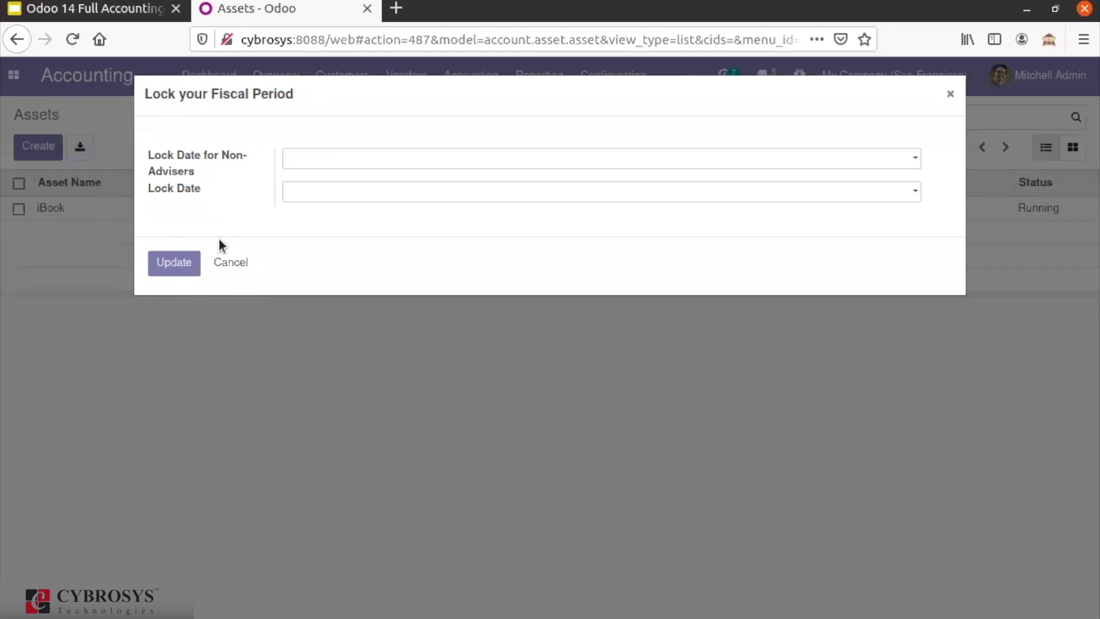
click(229, 262)
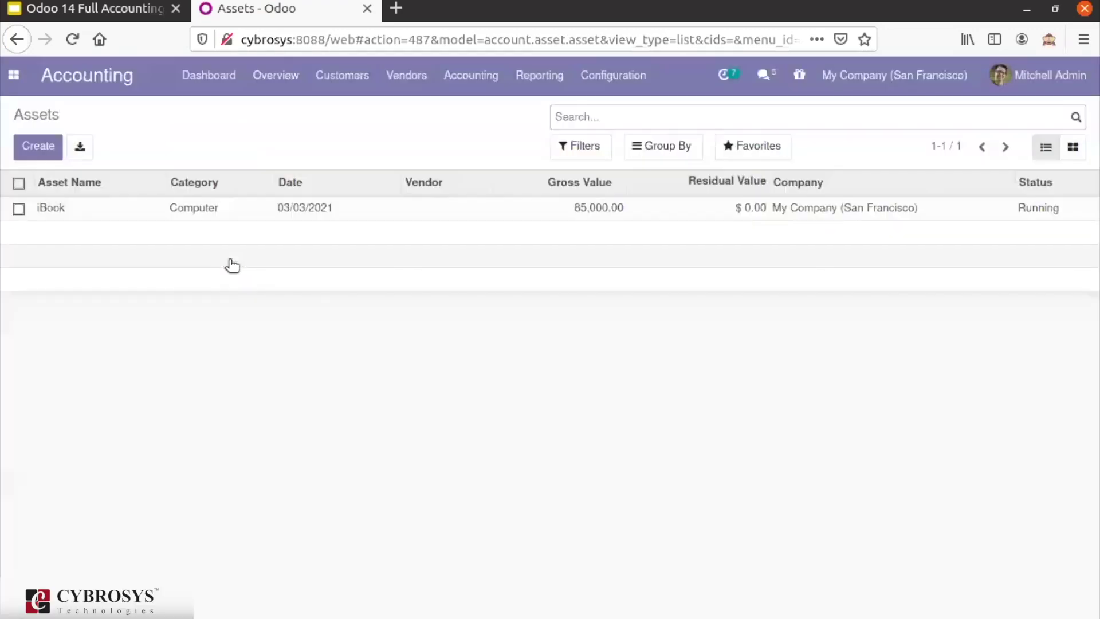
Start a Profit and Loss report and set its start date to 01/01/2020.
click(465, 70)
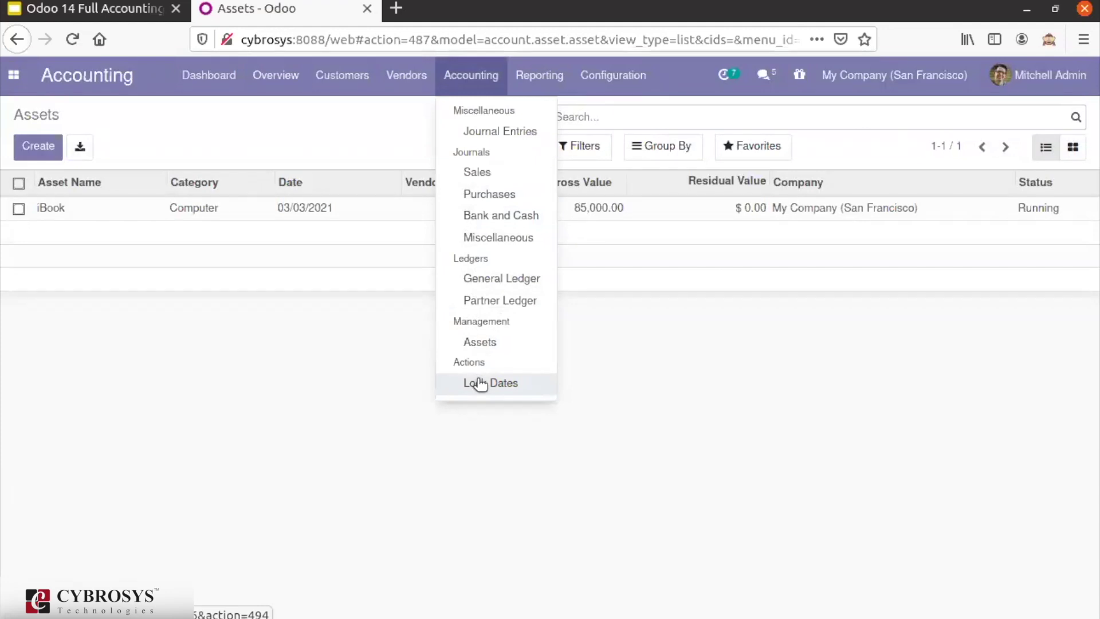
mouse_move(555, 90)
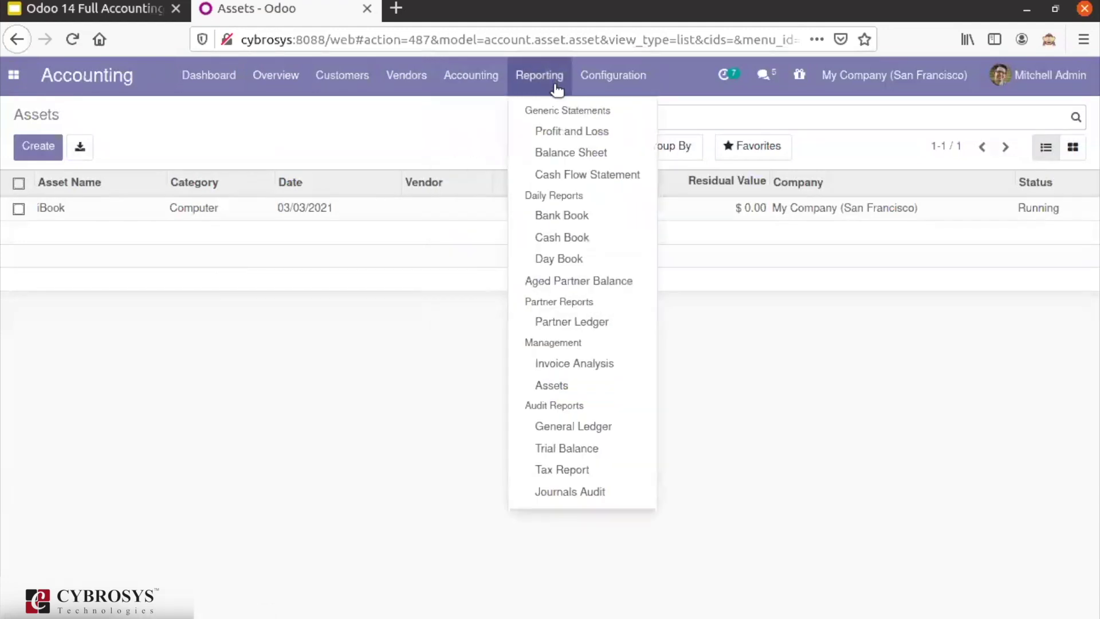
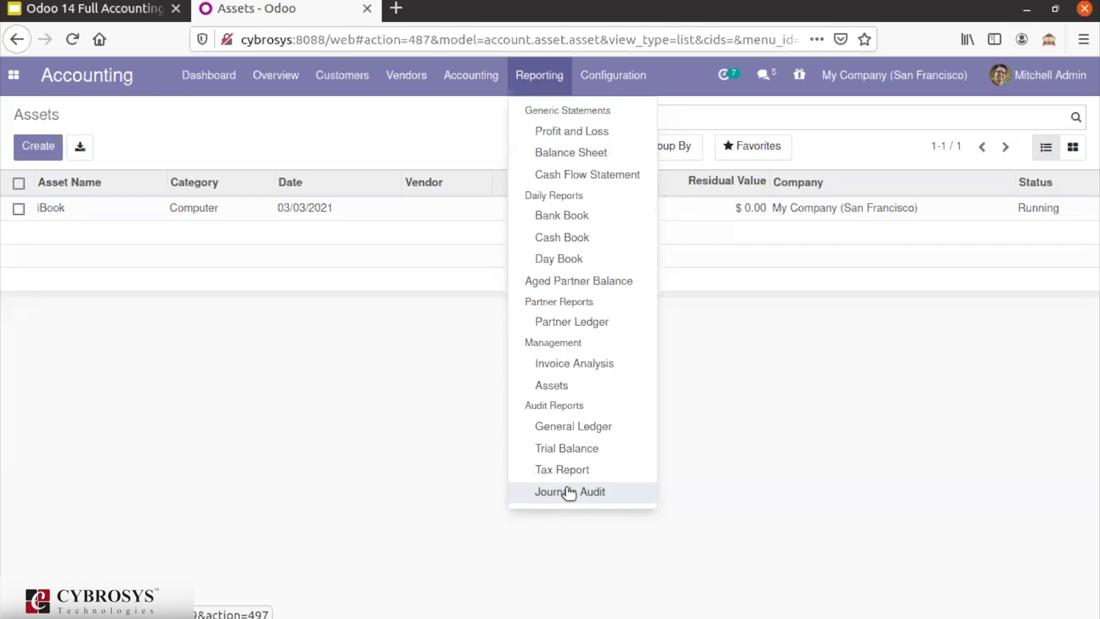
click(624, 135)
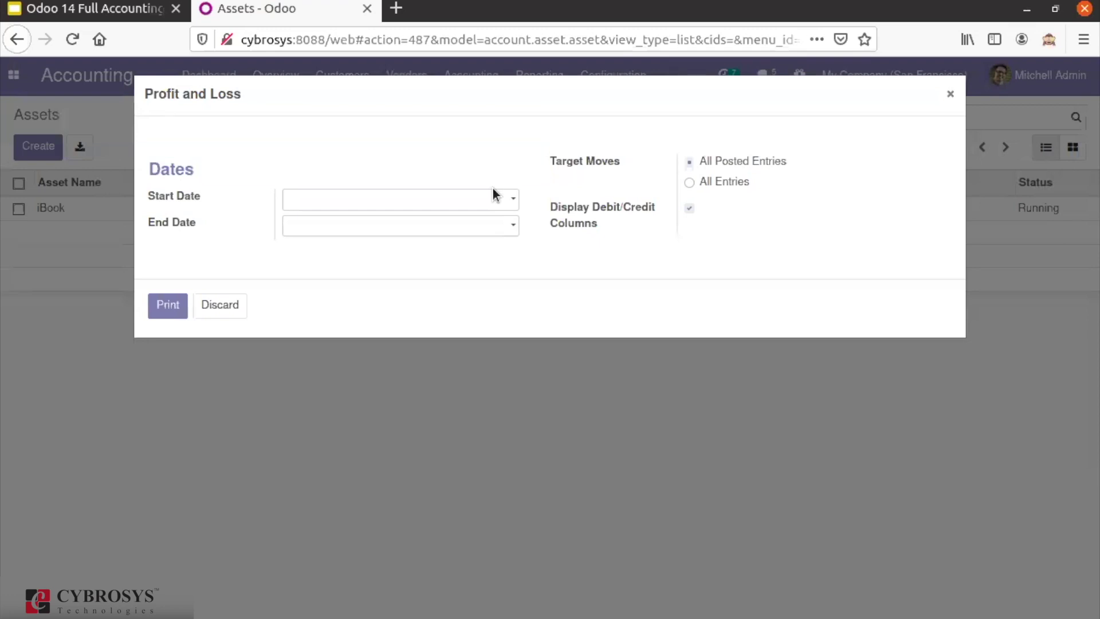
click(460, 200)
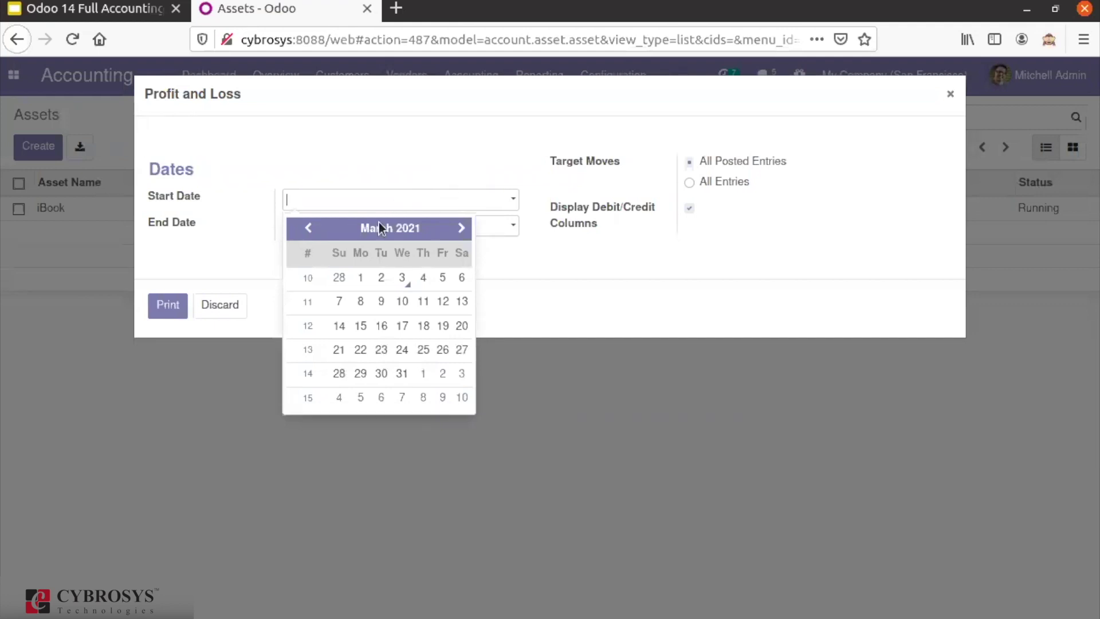
click(303, 229)
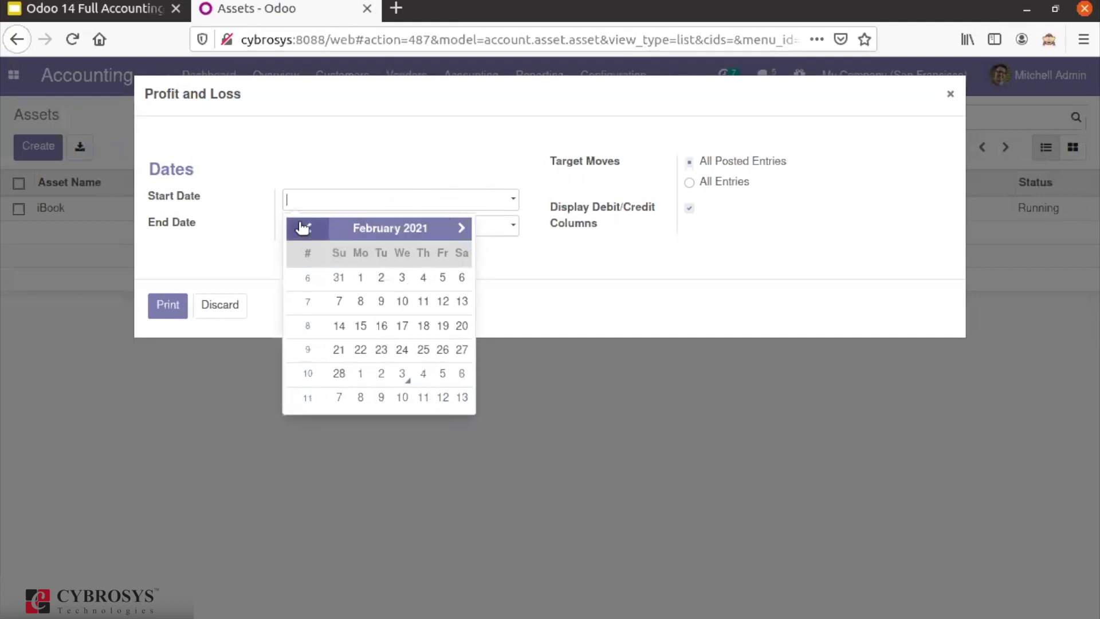
click(304, 228)
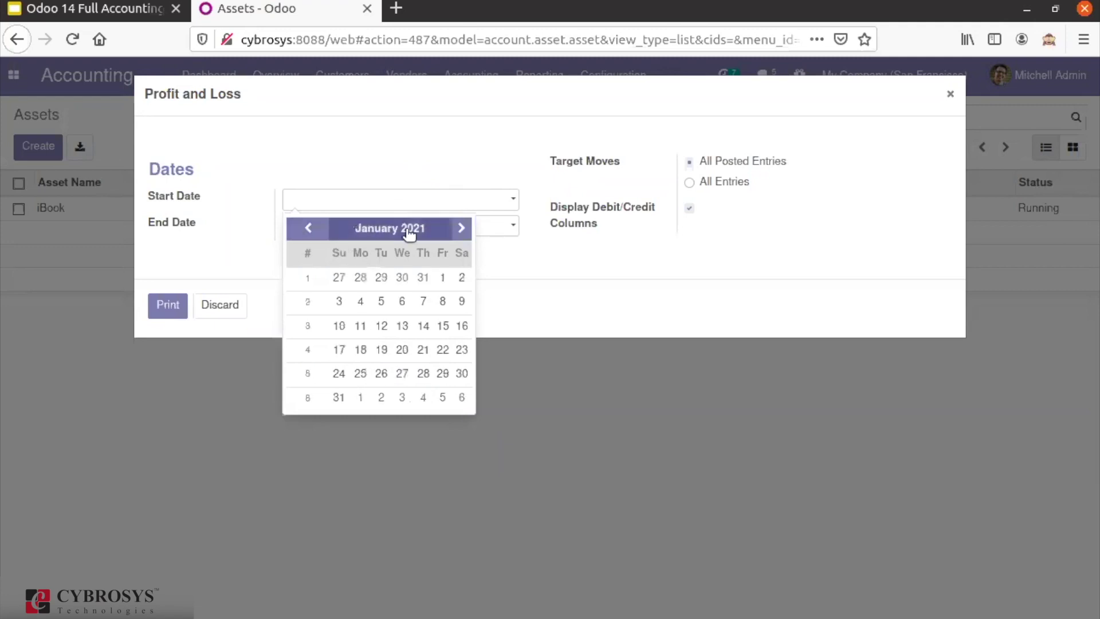
click(308, 228)
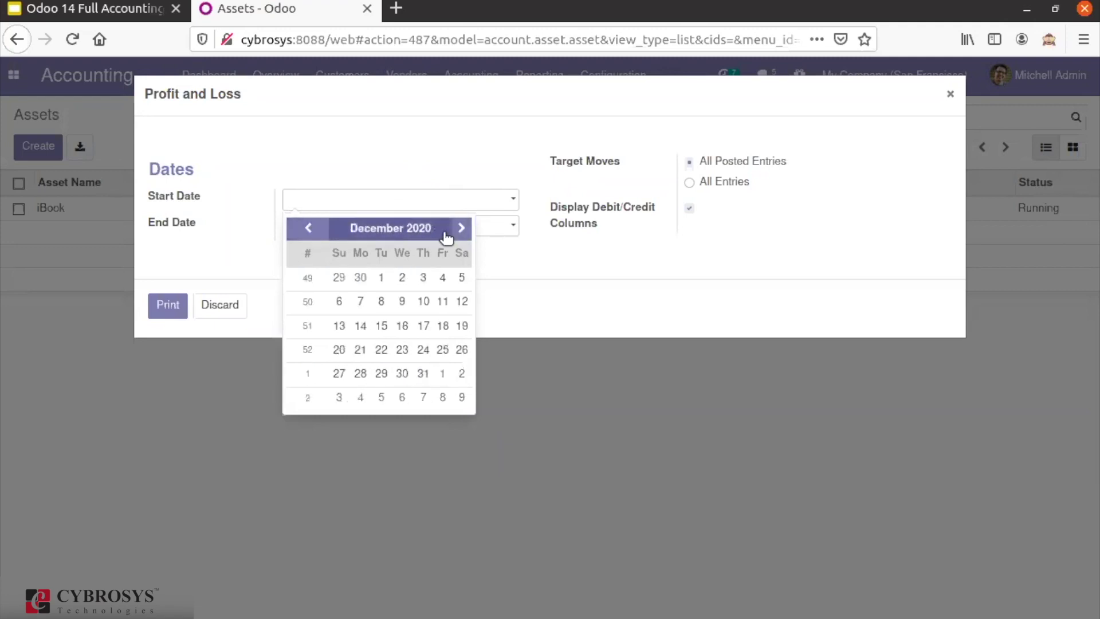
click(309, 228)
click(309, 228)
click(309, 228)
click(309, 228)
click(309, 228)
click(309, 229)
click(309, 228)
click(309, 228)
click(309, 229)
click(309, 229)
click(310, 229)
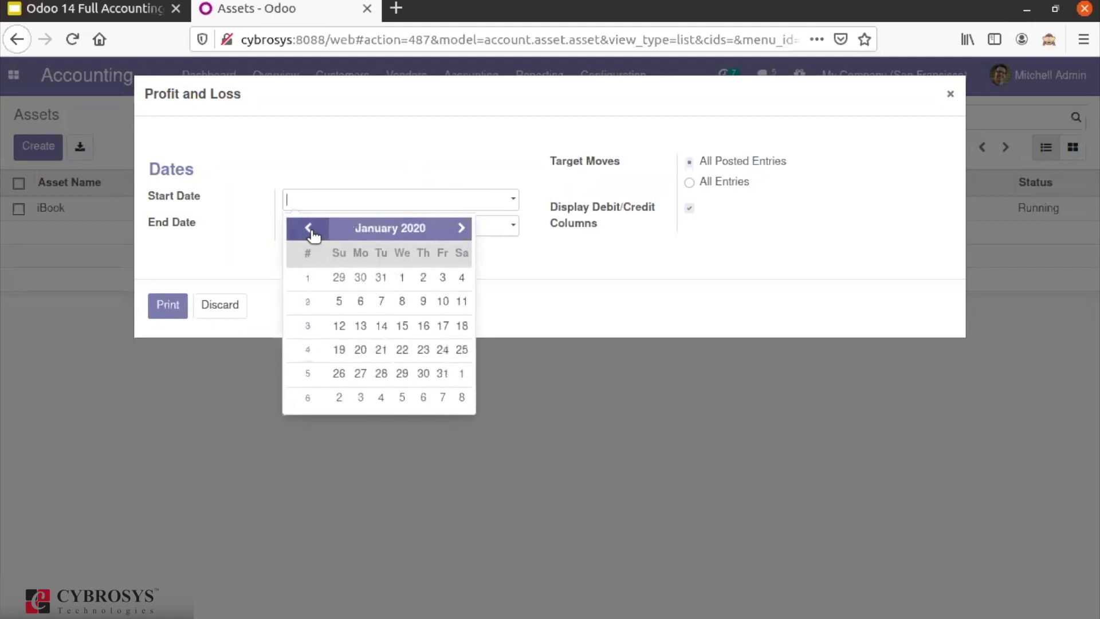
click(309, 229)
click(459, 228)
click(402, 277)
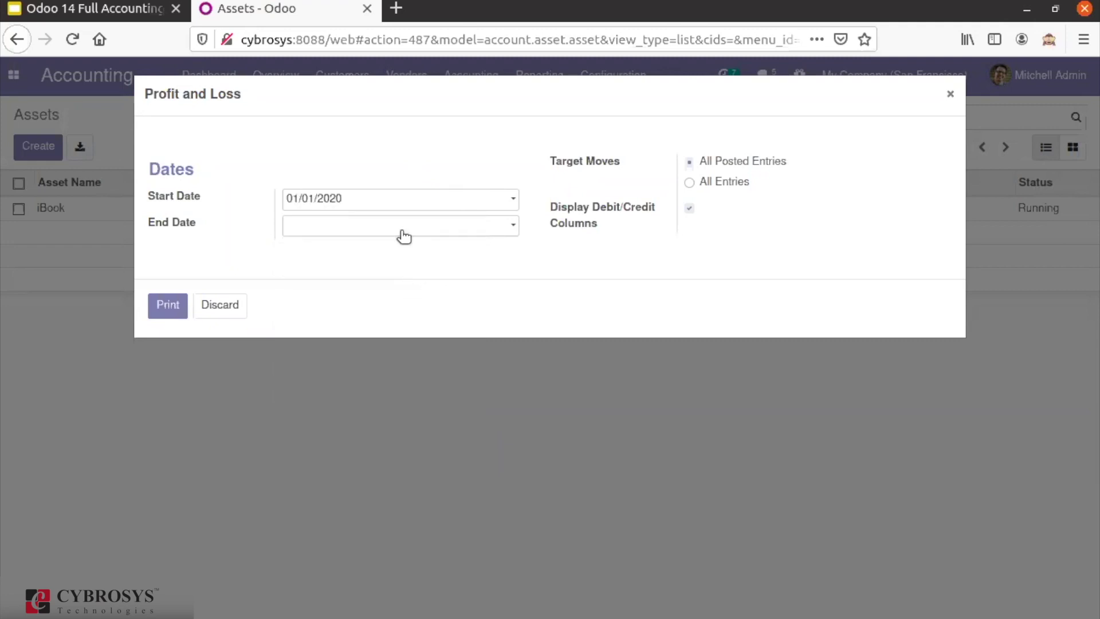
Set the Profit and Loss report's end date to 12/02/2020.
click(407, 225)
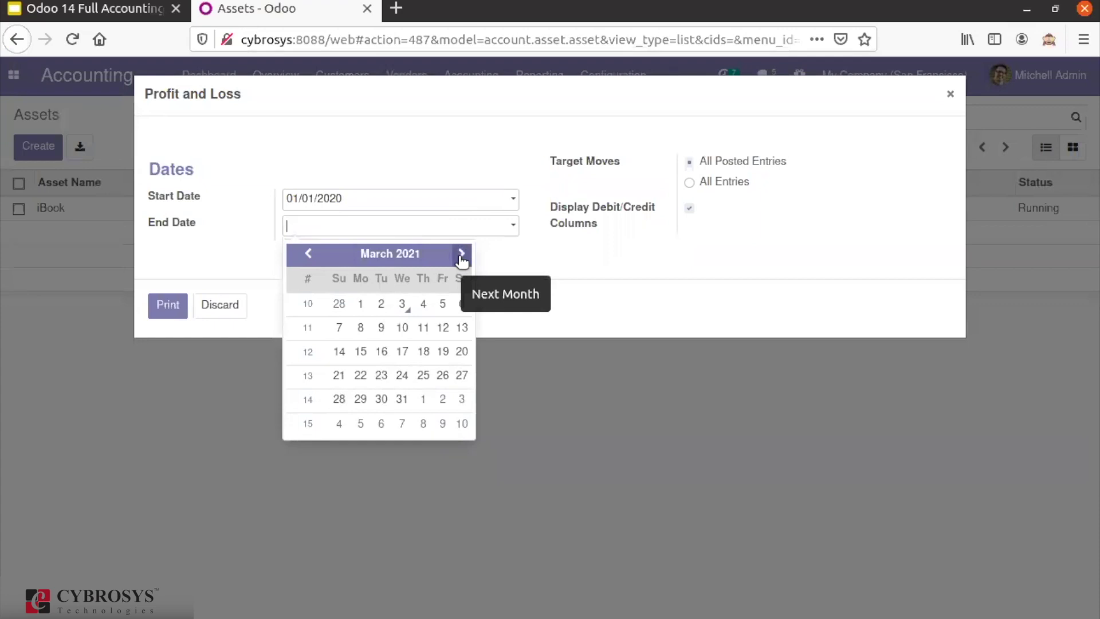
click(311, 254)
click(311, 254)
click(311, 254)
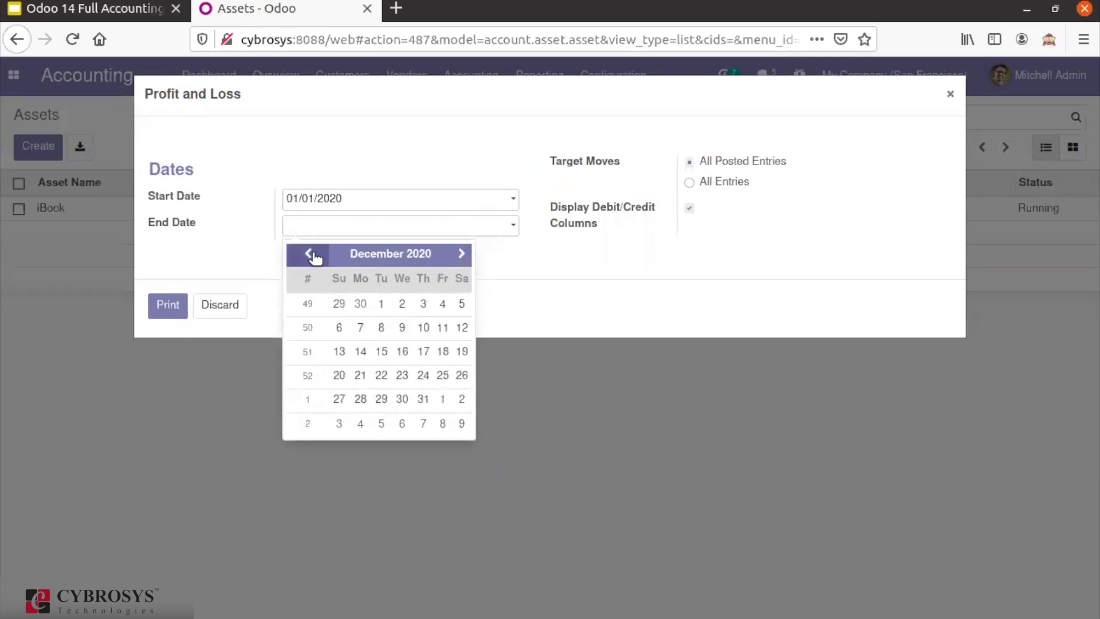
click(400, 304)
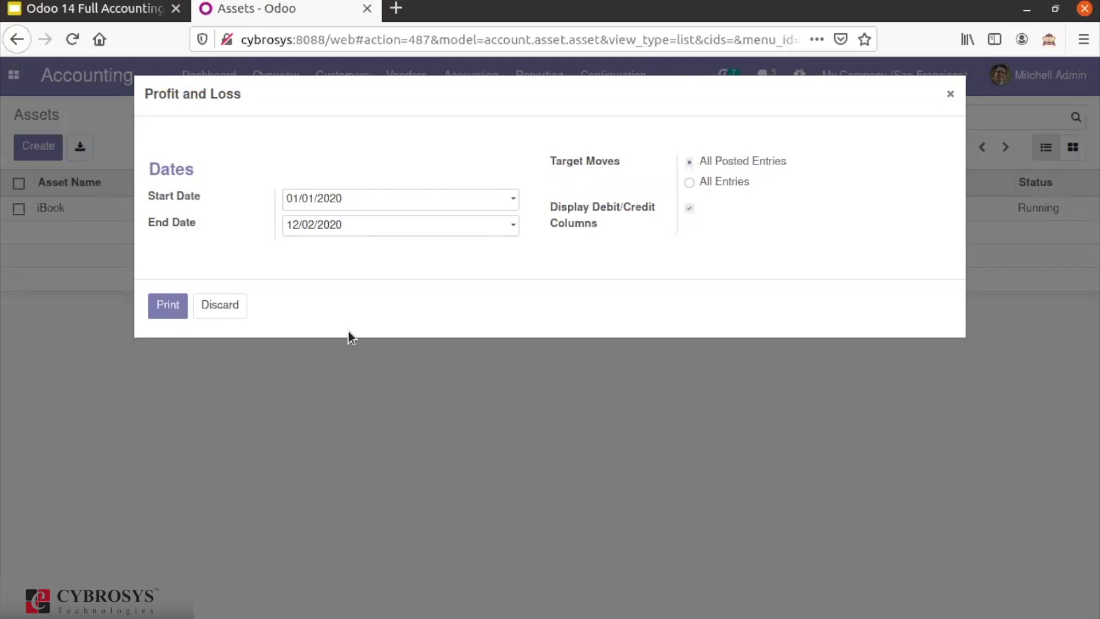
Generate the Profit and Loss report for the chosen dates and open the Balance Sheet report options.
click(169, 305)
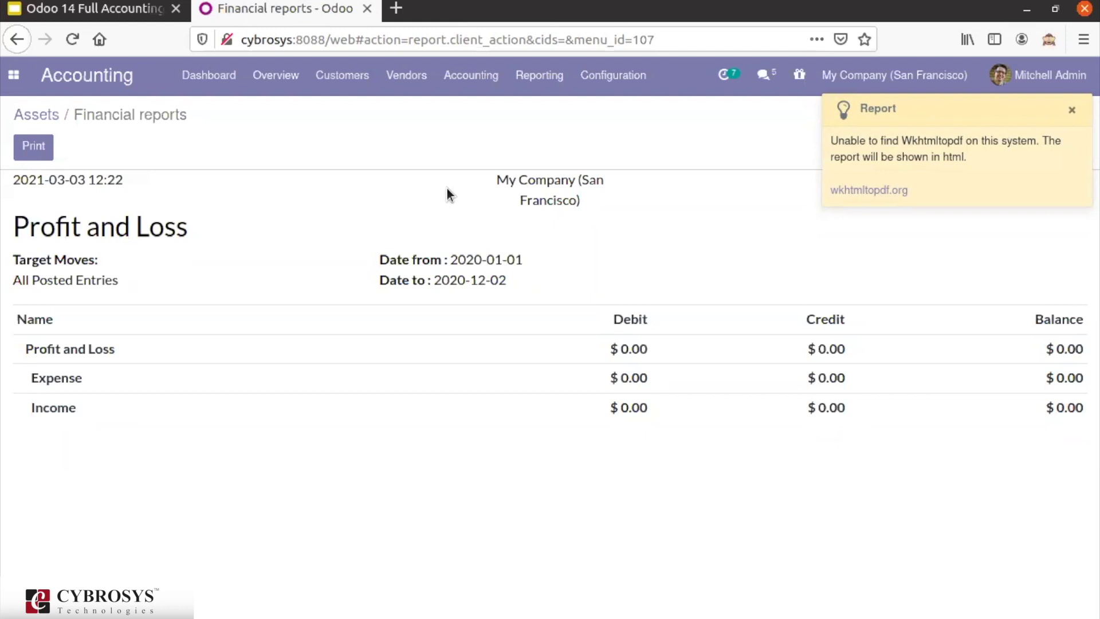
click(539, 77)
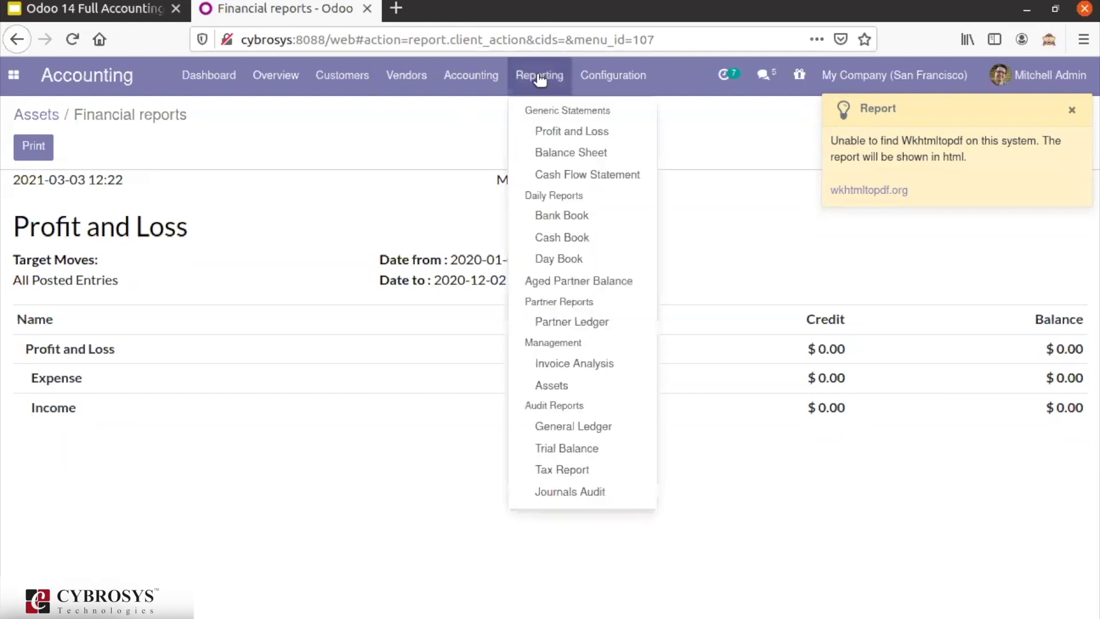
click(557, 153)
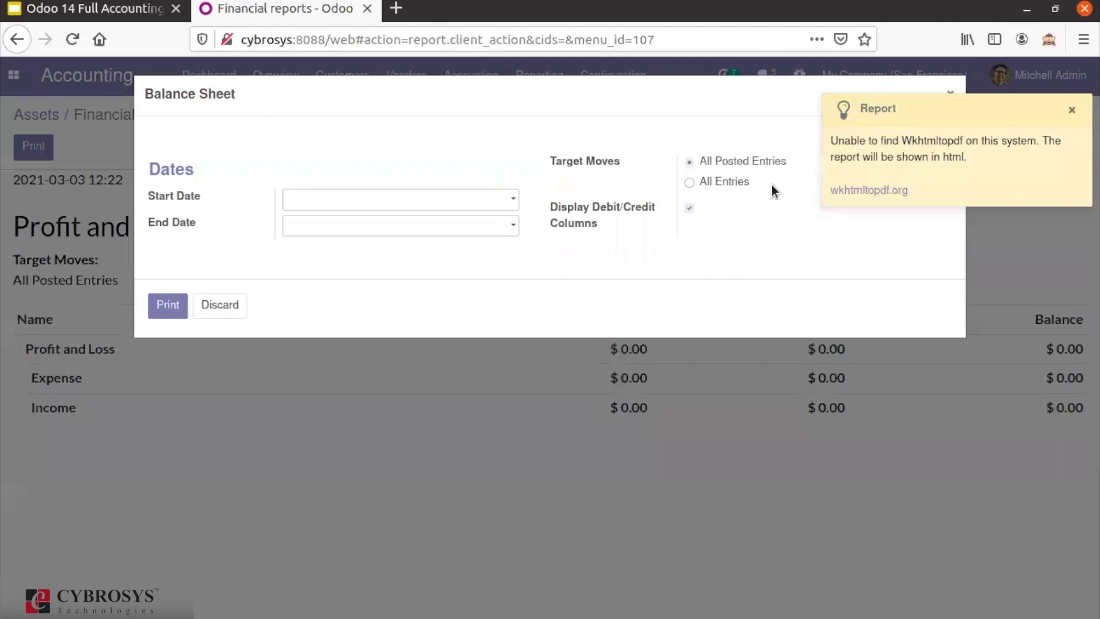
Set the Balance Sheet report's start date to 07/15/2020.
click(498, 201)
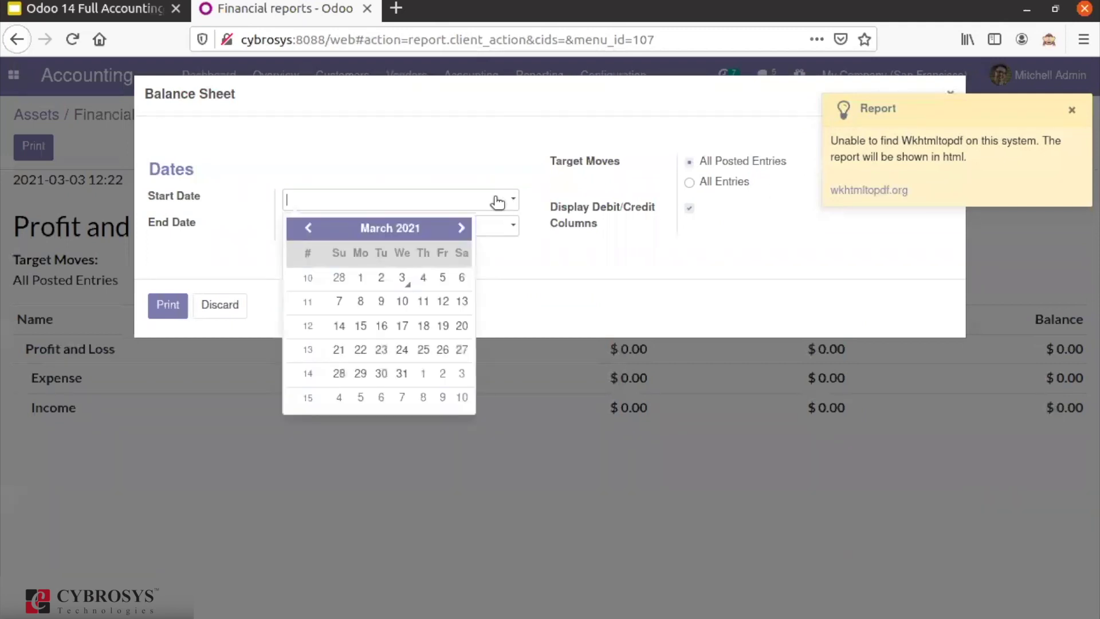
click(307, 235)
click(307, 235)
click(307, 235)
click(307, 235)
click(307, 235)
click(306, 235)
click(308, 235)
click(307, 235)
click(403, 326)
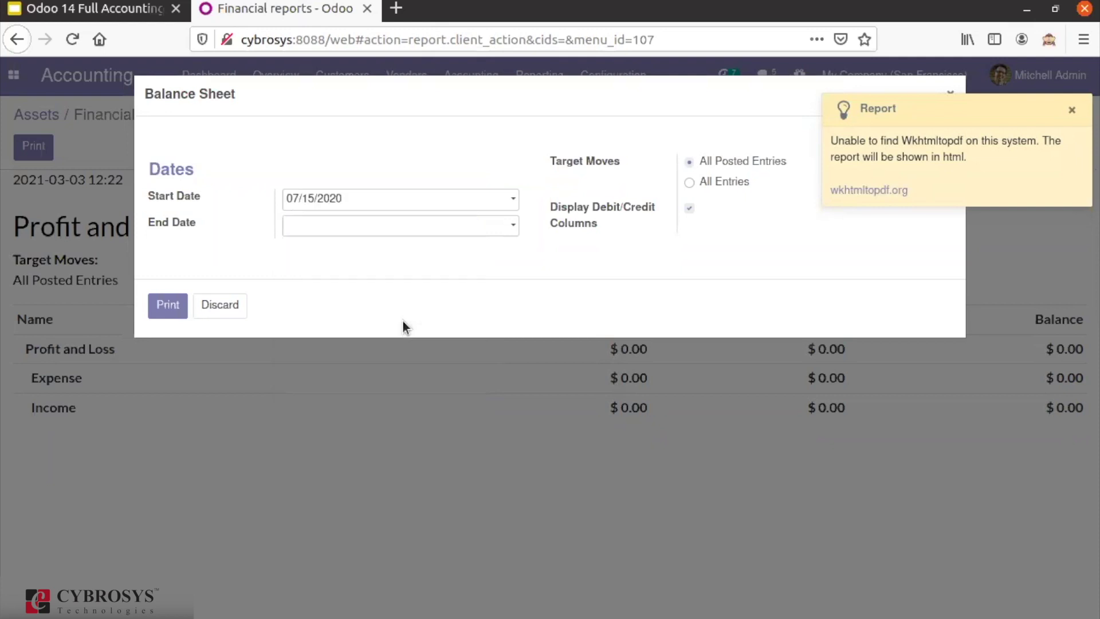
Set the Balance Sheet report's end date to 07/15/2021.
click(425, 227)
click(462, 254)
click(462, 254)
click(462, 253)
click(462, 253)
click(424, 353)
Generate the Balance Sheet report with debit and credit columns, and dismiss the report notifications.
mouse_move(621, 218)
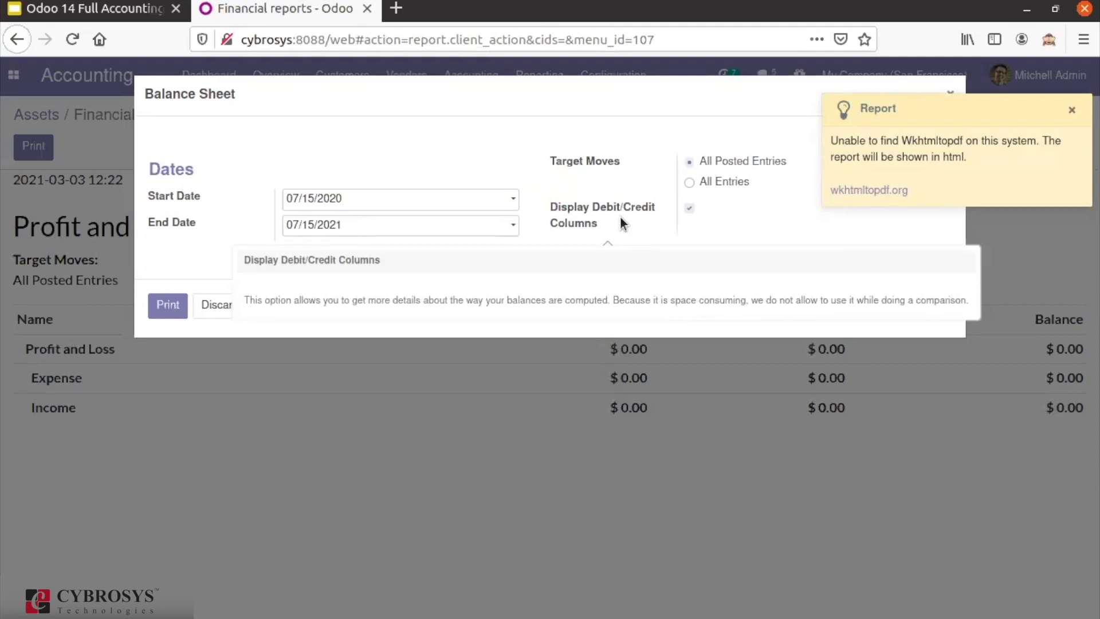
click(167, 306)
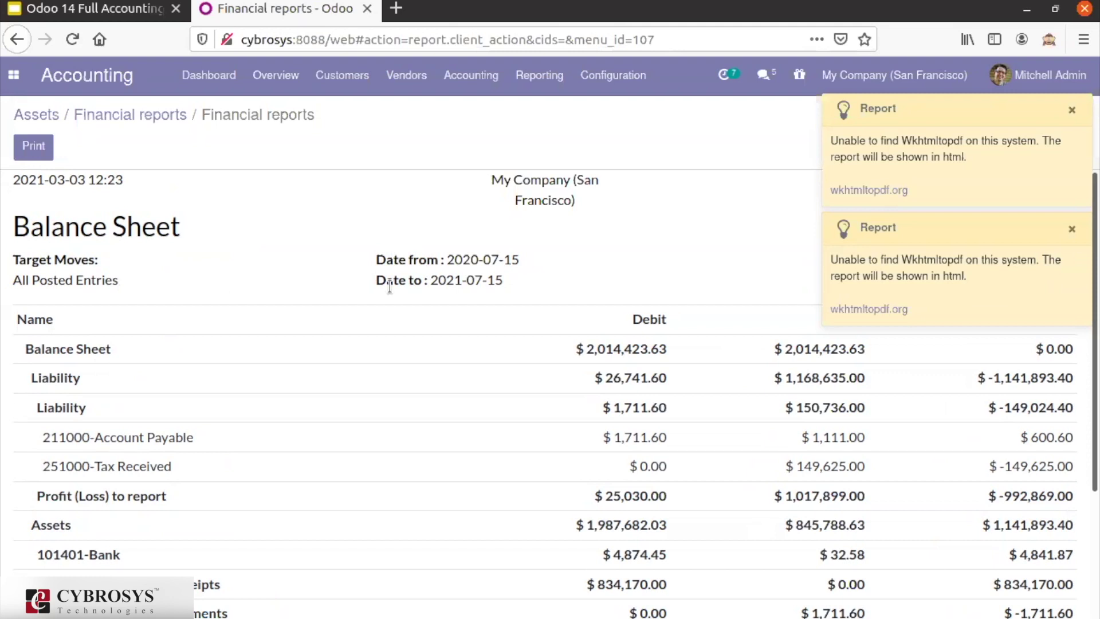
click(1072, 229)
click(1071, 108)
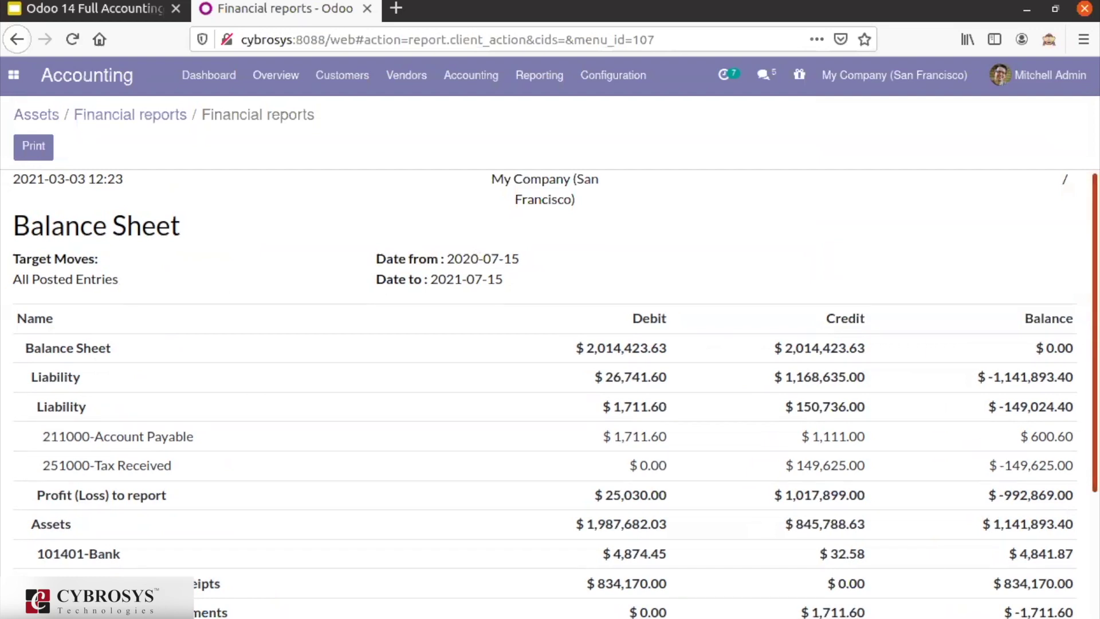
Review the Balance Sheet's liability and asset lines, print it, and return to the Profit and Loss report.
scroll(544, 401, down, 3)
scroll(544, 401, down, 2)
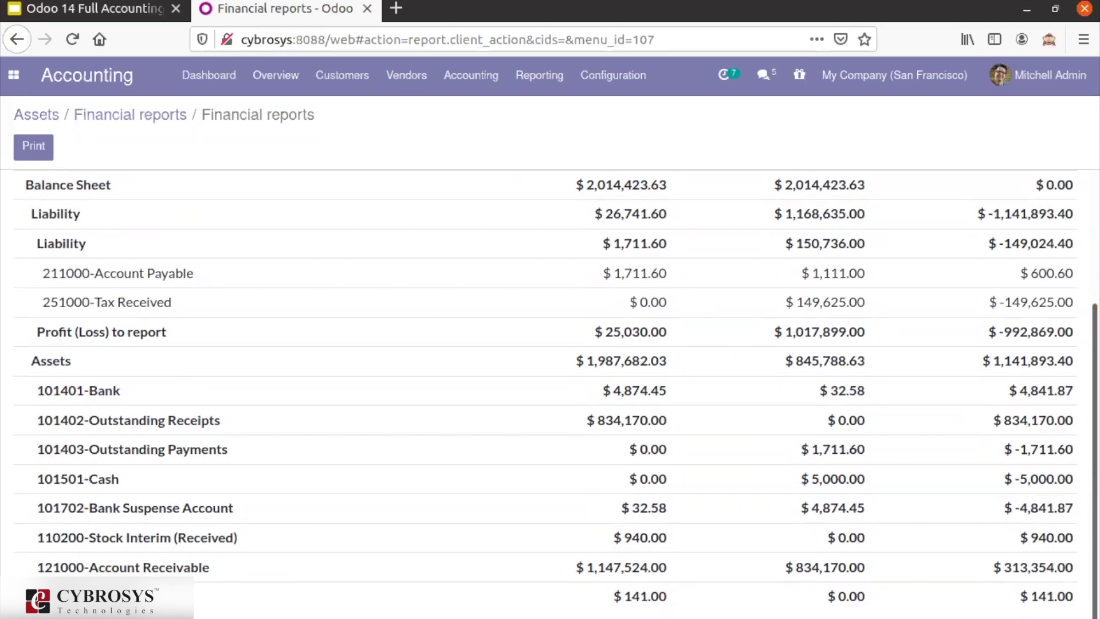
scroll(544, 401, up, 4)
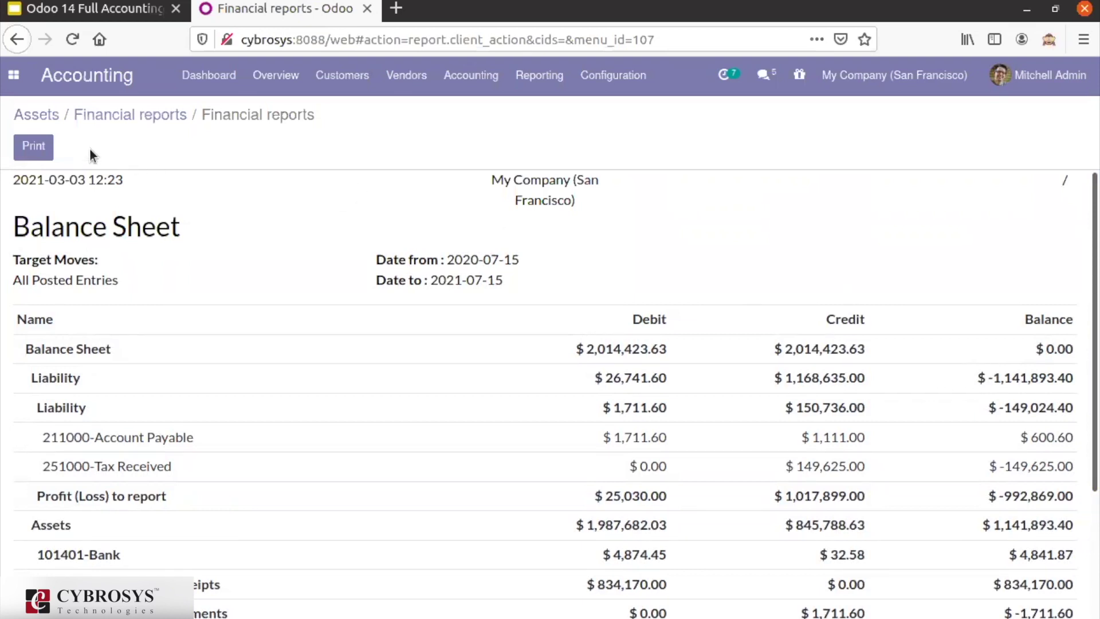
click(30, 151)
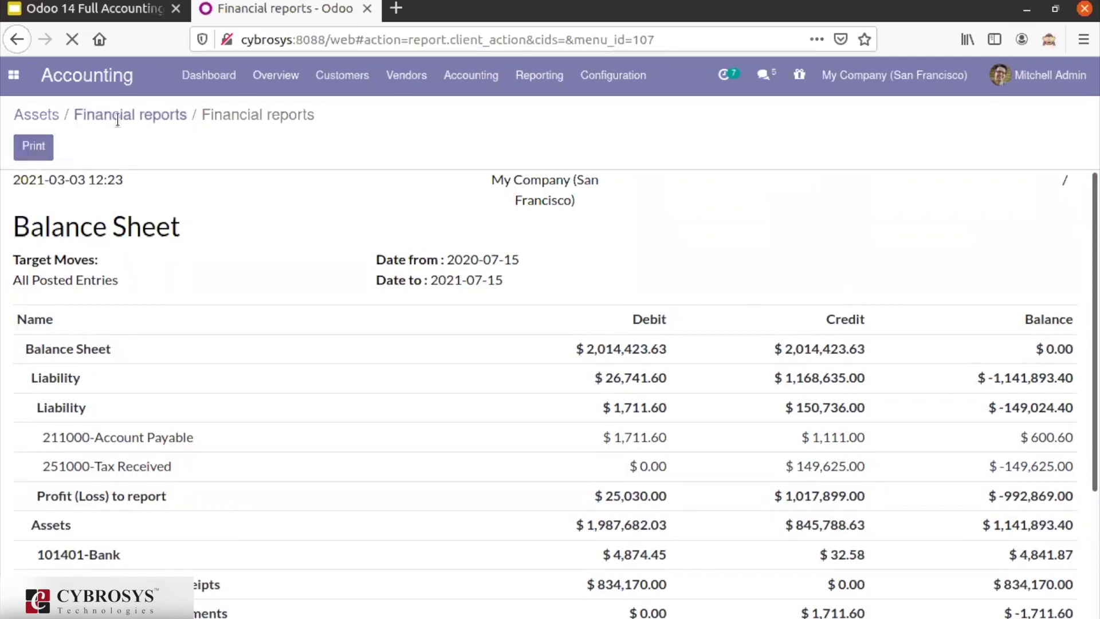
click(117, 119)
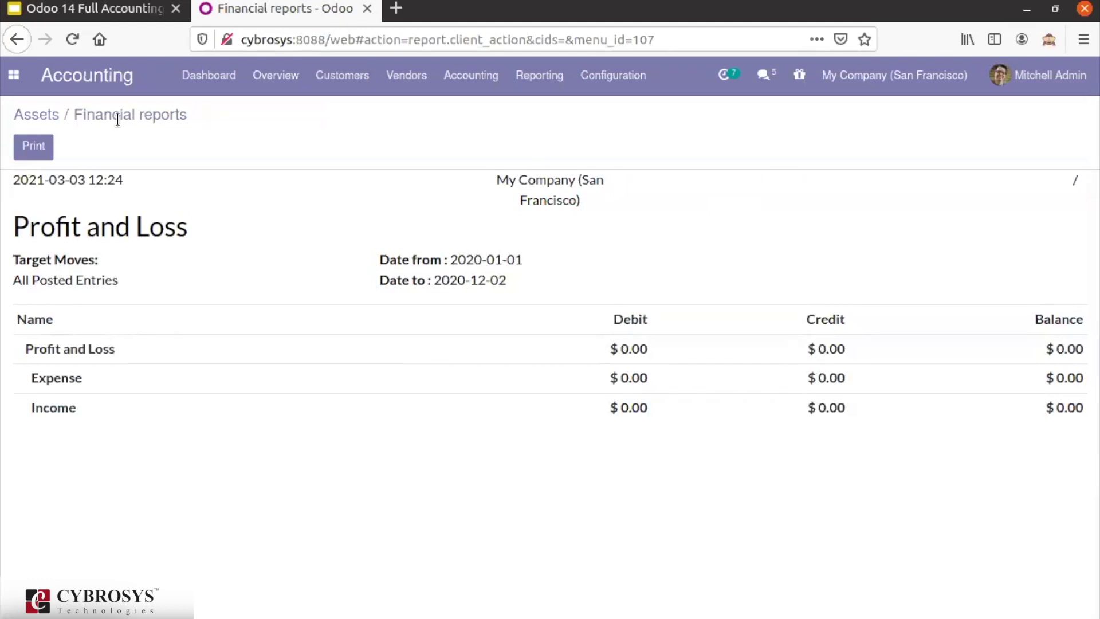
Examine the Cash Flow Statement options, including the comparison settings, and close them without printing.
click(566, 92)
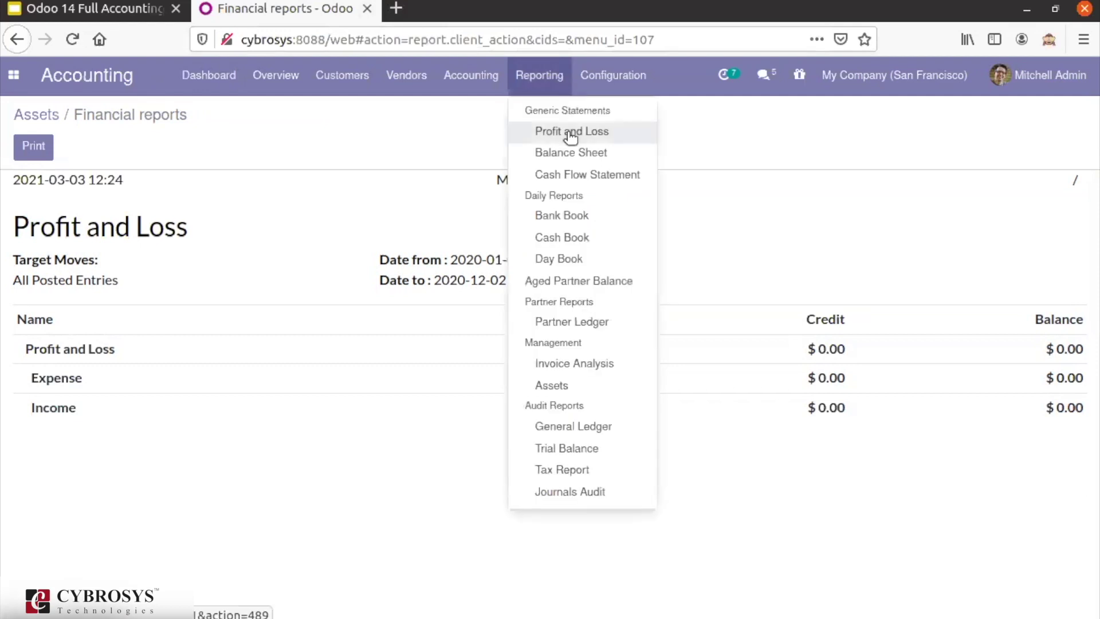
click(569, 175)
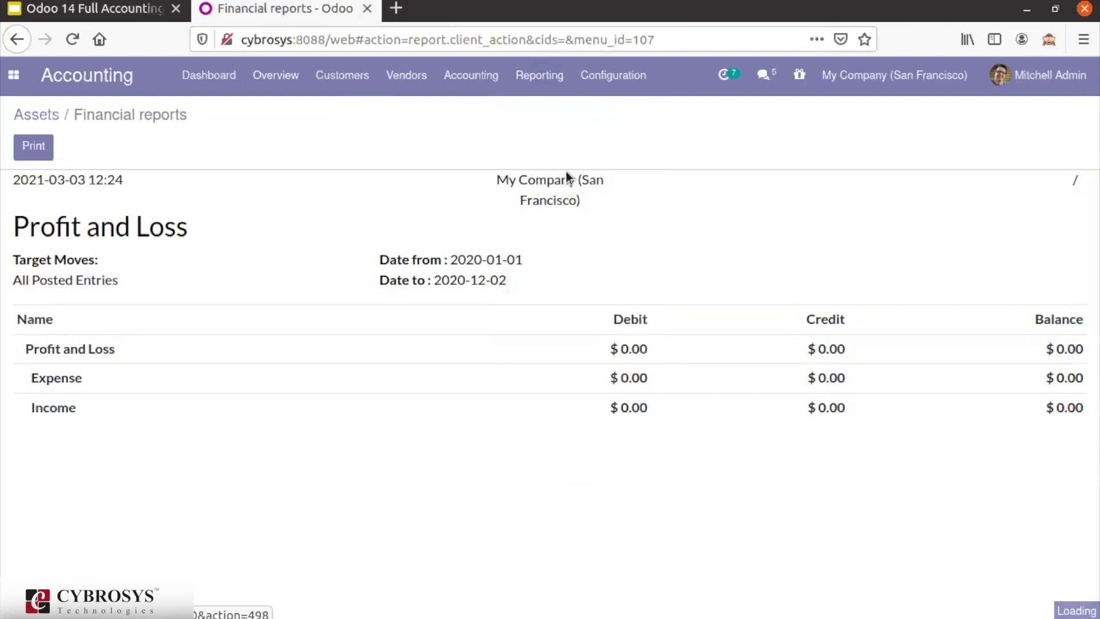
mouse_move(566, 170)
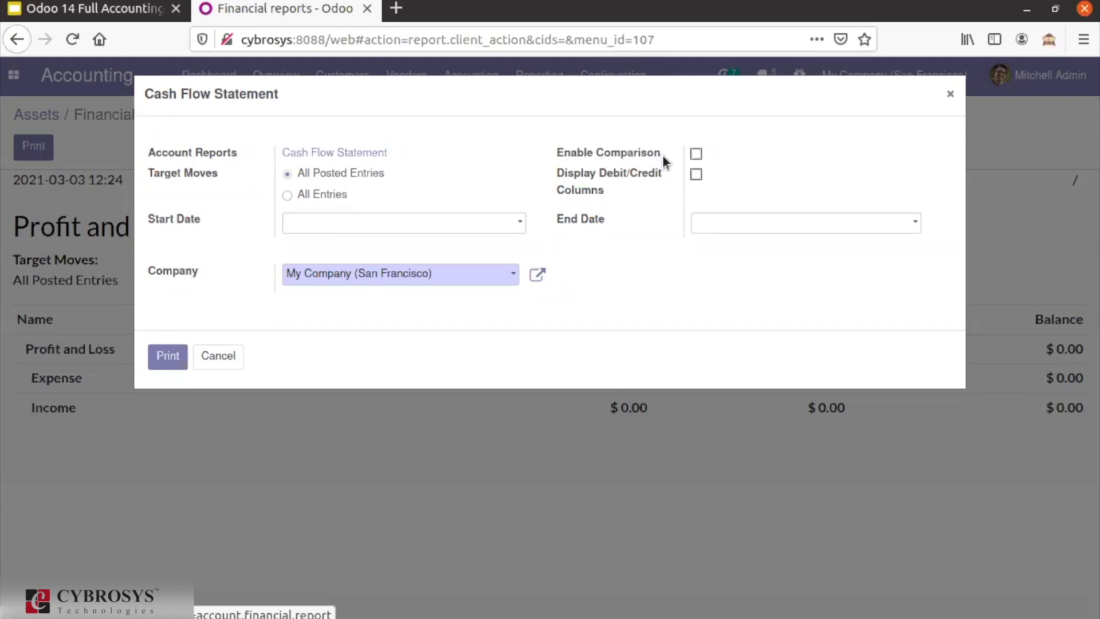
click(699, 152)
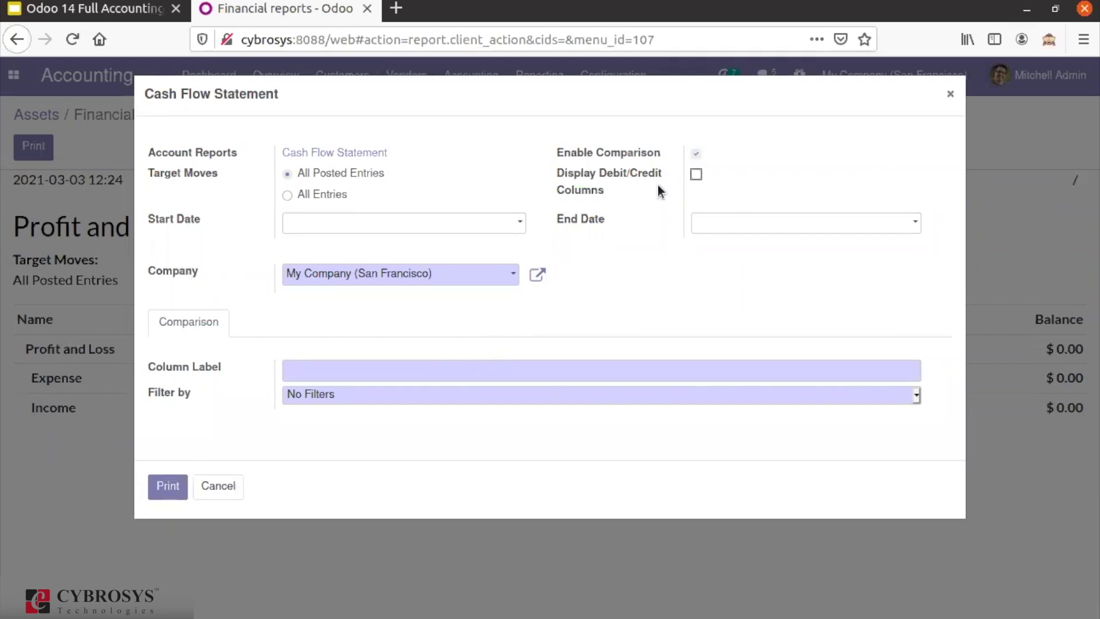
click(698, 154)
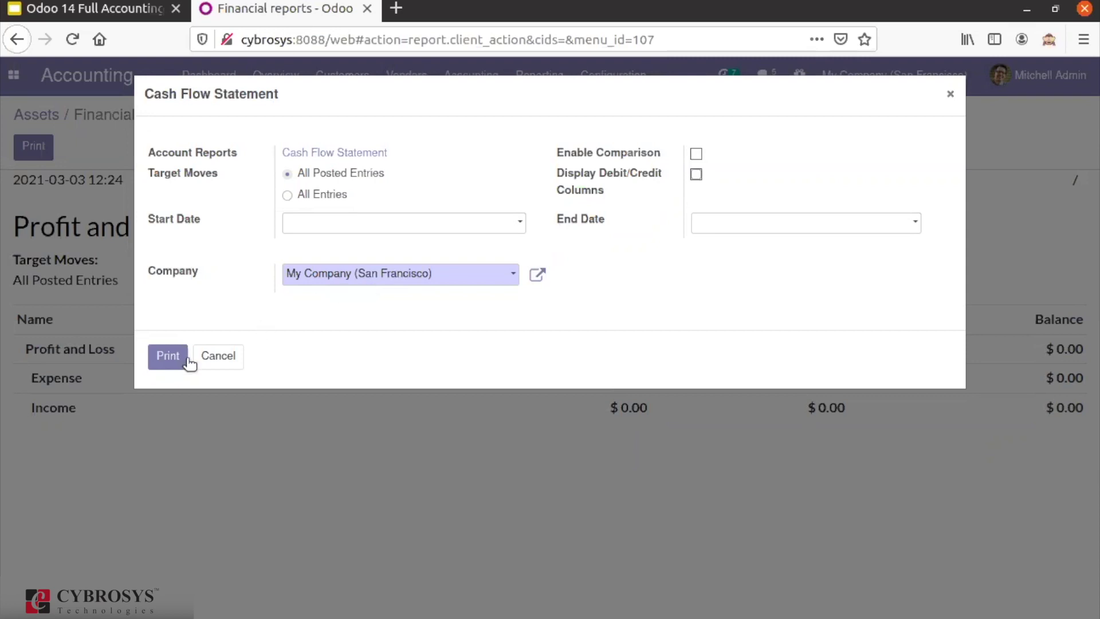
click(210, 358)
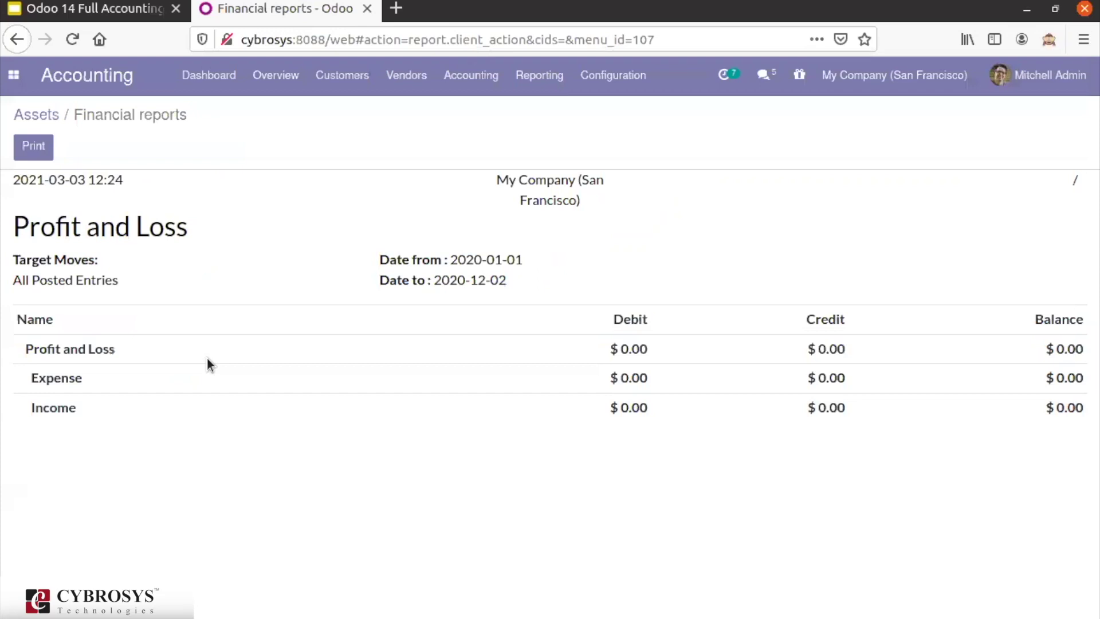
Generate a Bank Book report of all posted entries with initial balances included, and return to the Profit and Loss report.
click(540, 93)
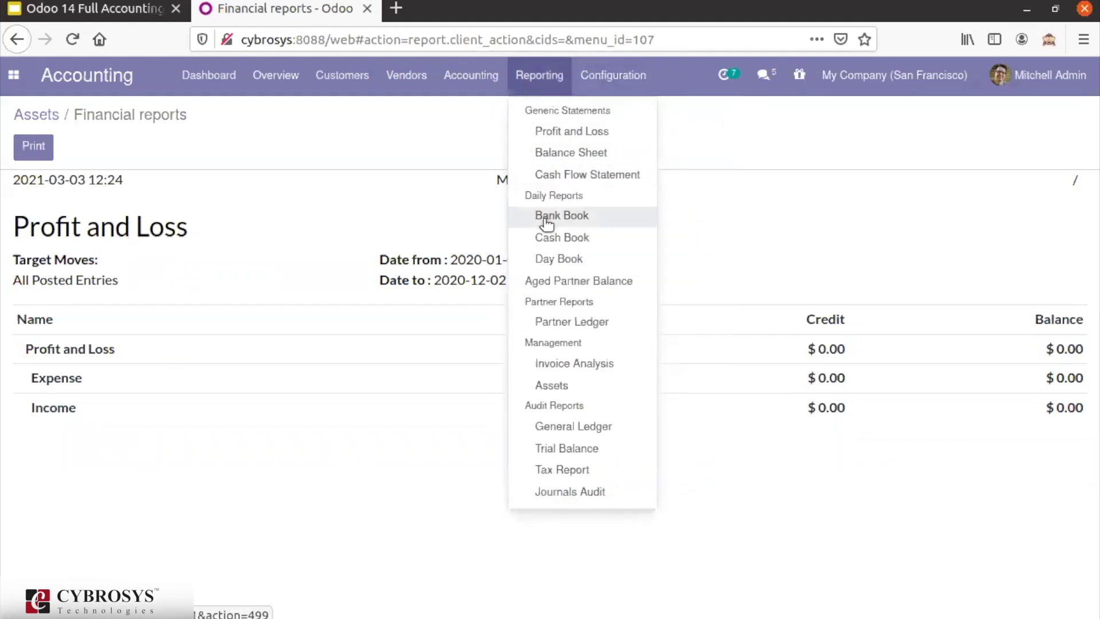
click(545, 220)
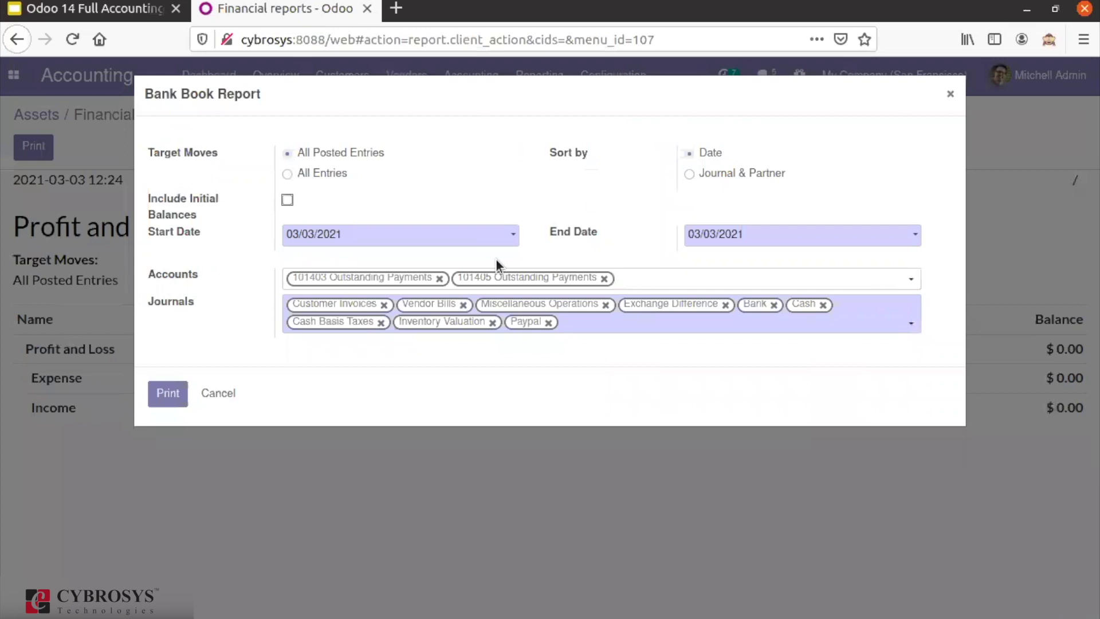
click(288, 199)
click(285, 201)
click(161, 404)
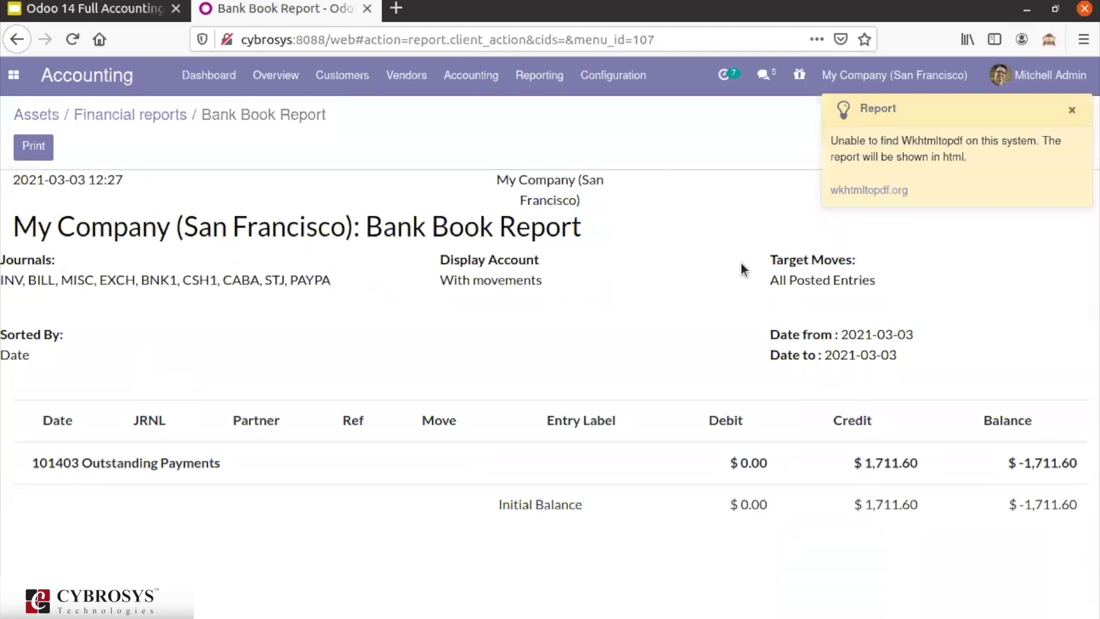
click(159, 117)
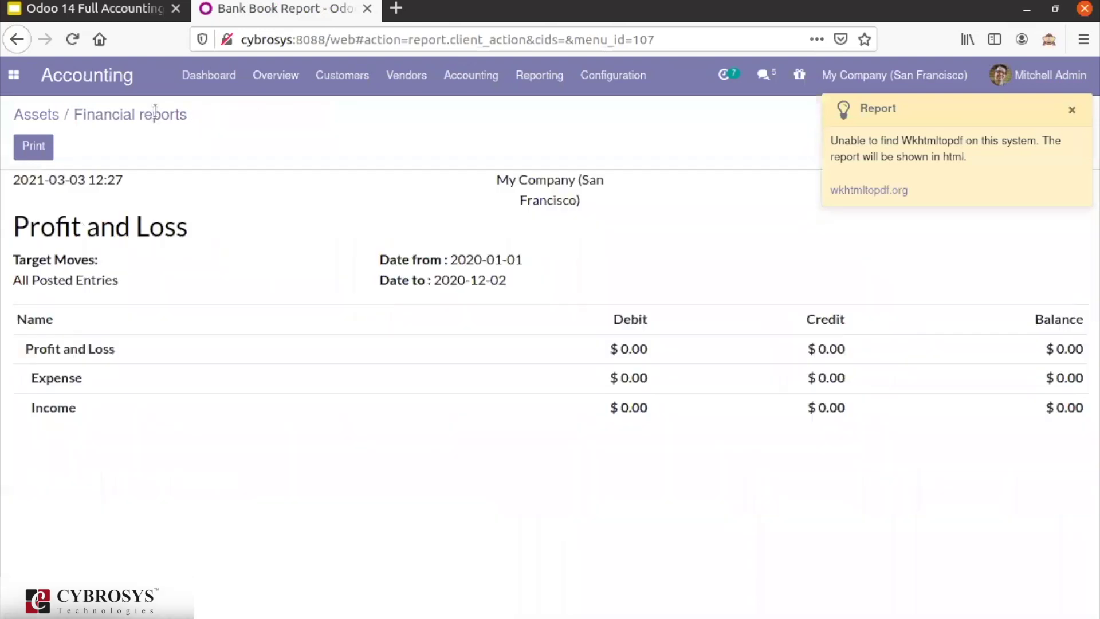
Generate a Cash Book report with the default accounts, journals and dates, and return to the Profit and Loss report.
click(523, 77)
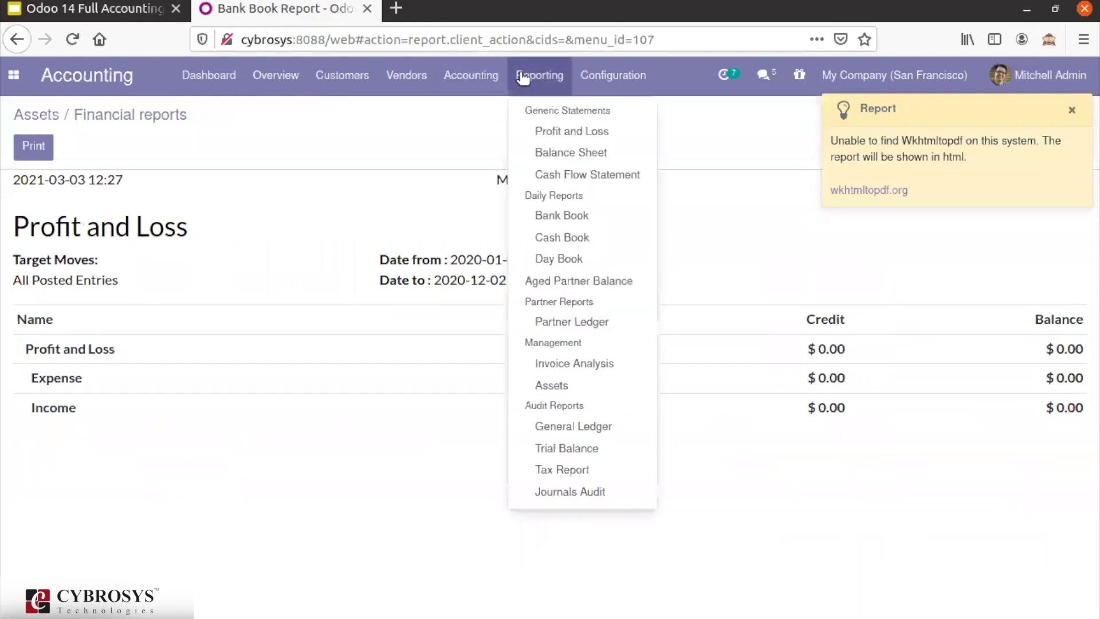
click(546, 234)
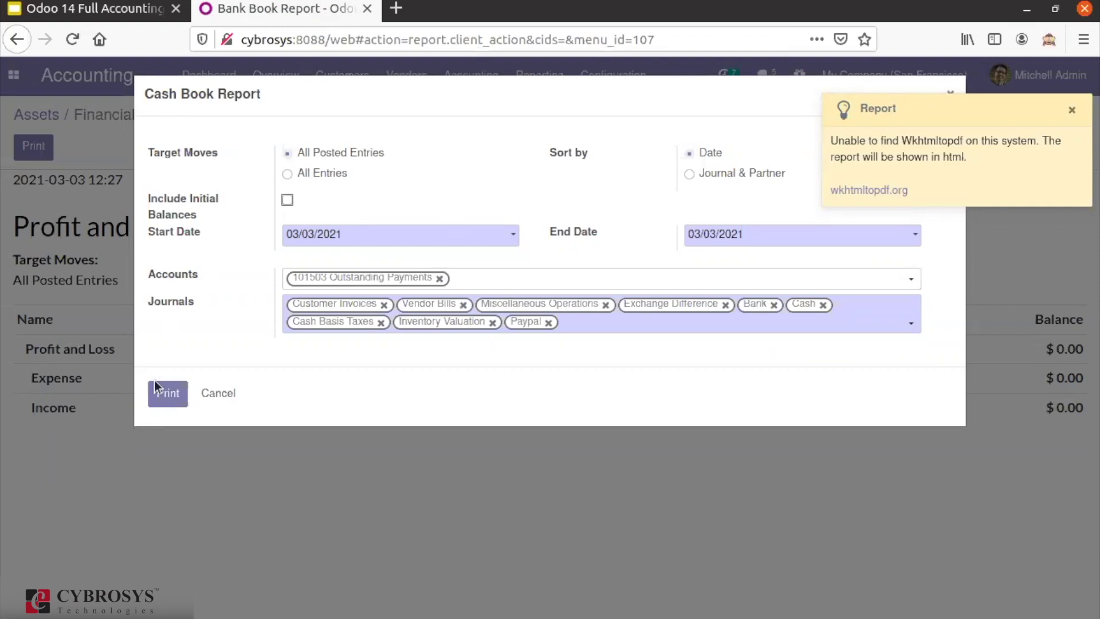
click(164, 394)
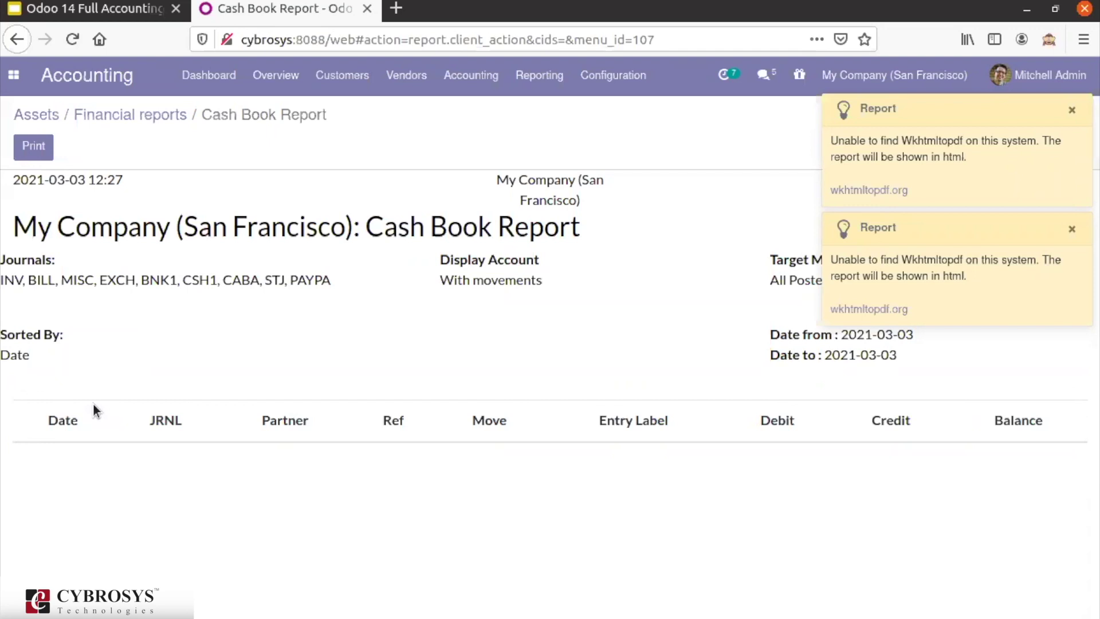
click(138, 115)
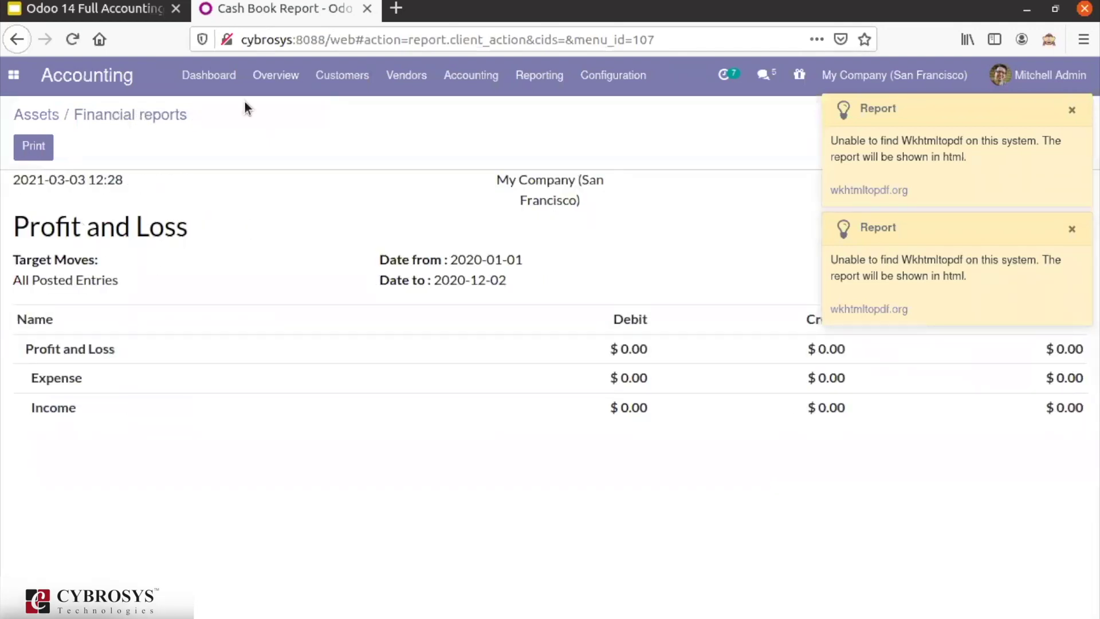
Generate a Day Book report targeting all entries, review its lines, and return to the Profit and Loss report.
click(524, 86)
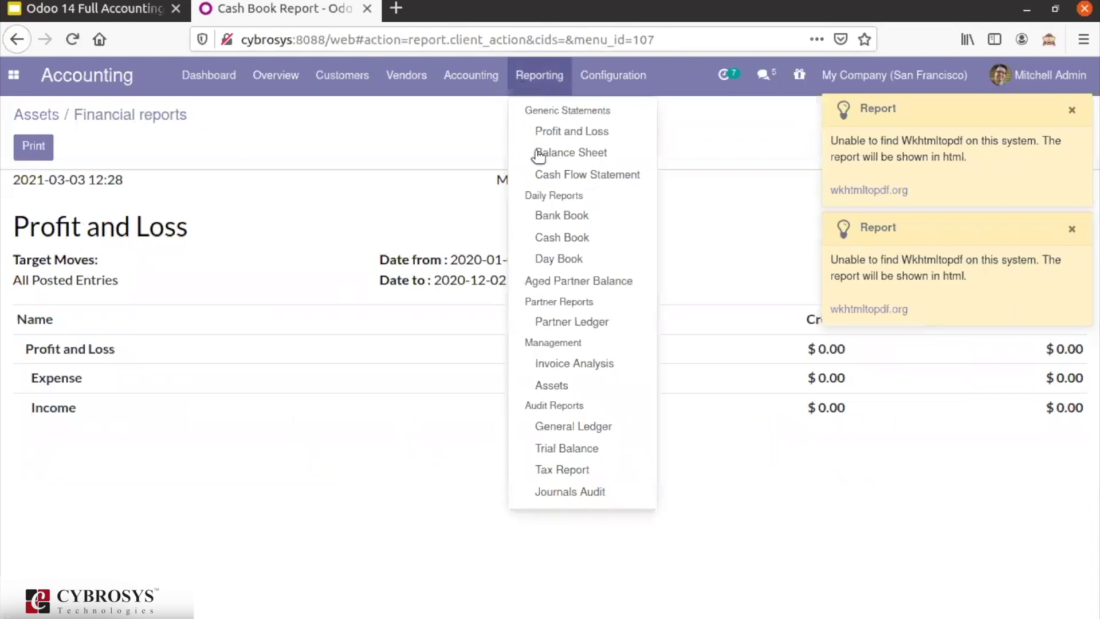
click(561, 261)
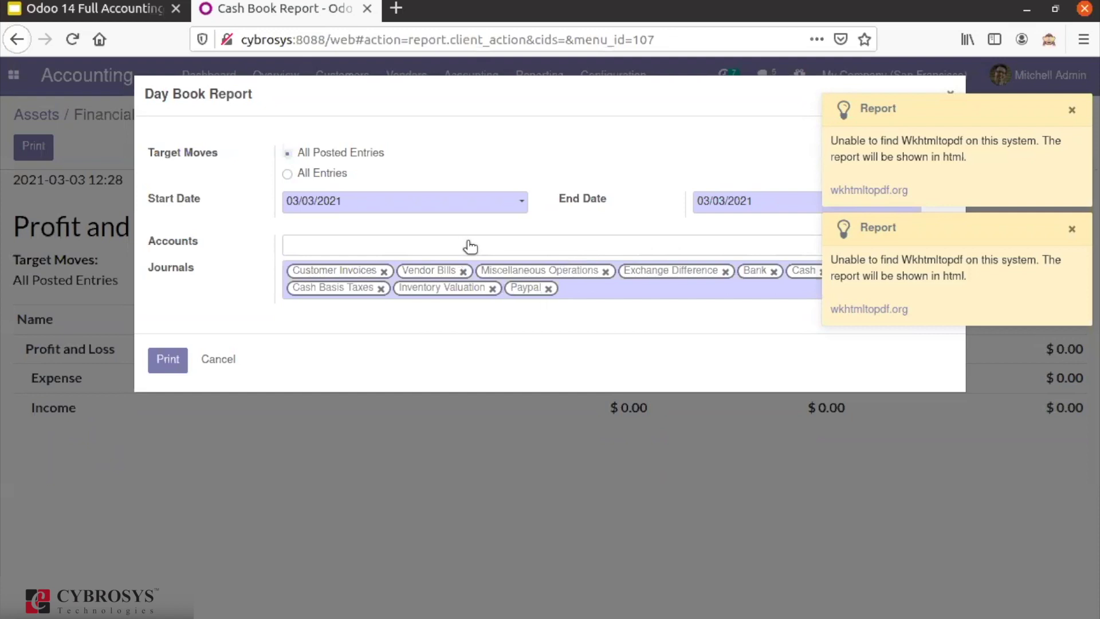
click(287, 174)
click(162, 359)
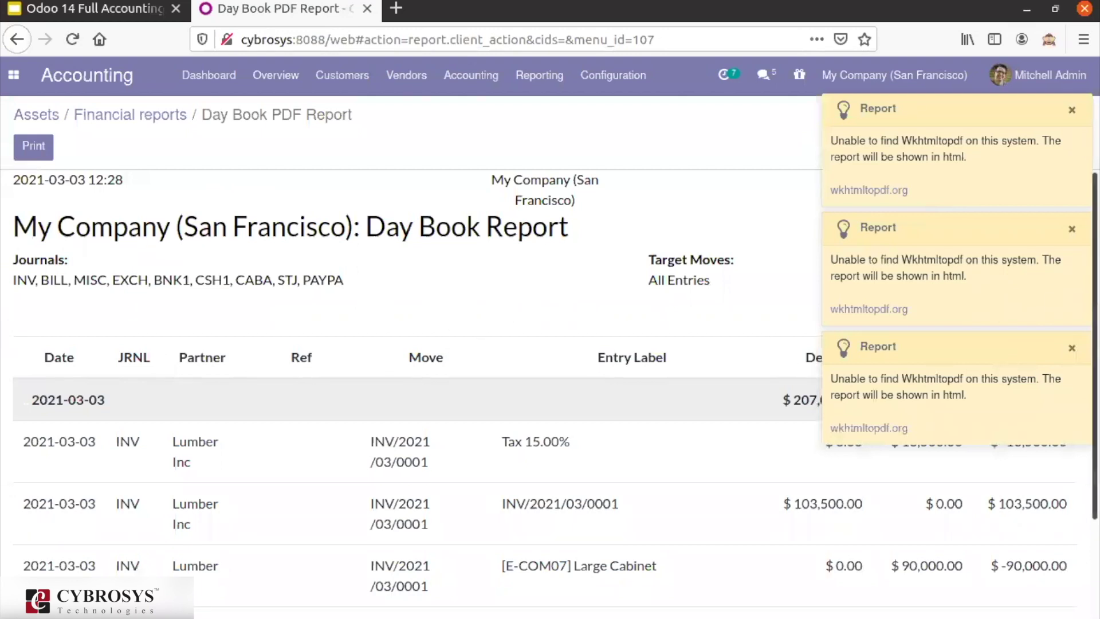
scroll(419, 372, down, 2)
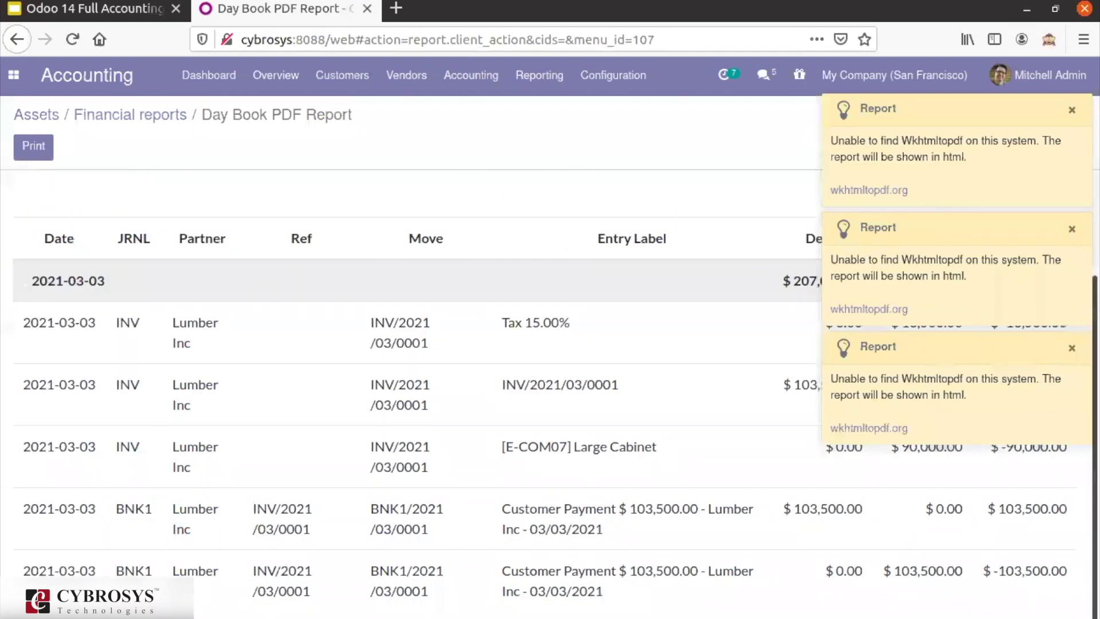
scroll(418, 372, up, 2)
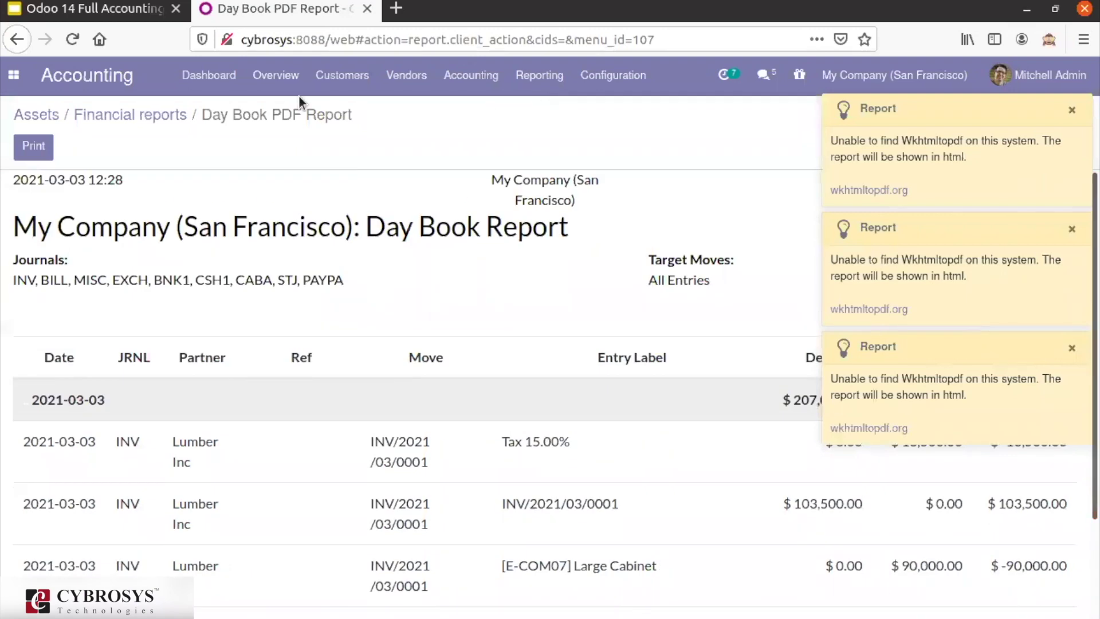
click(128, 115)
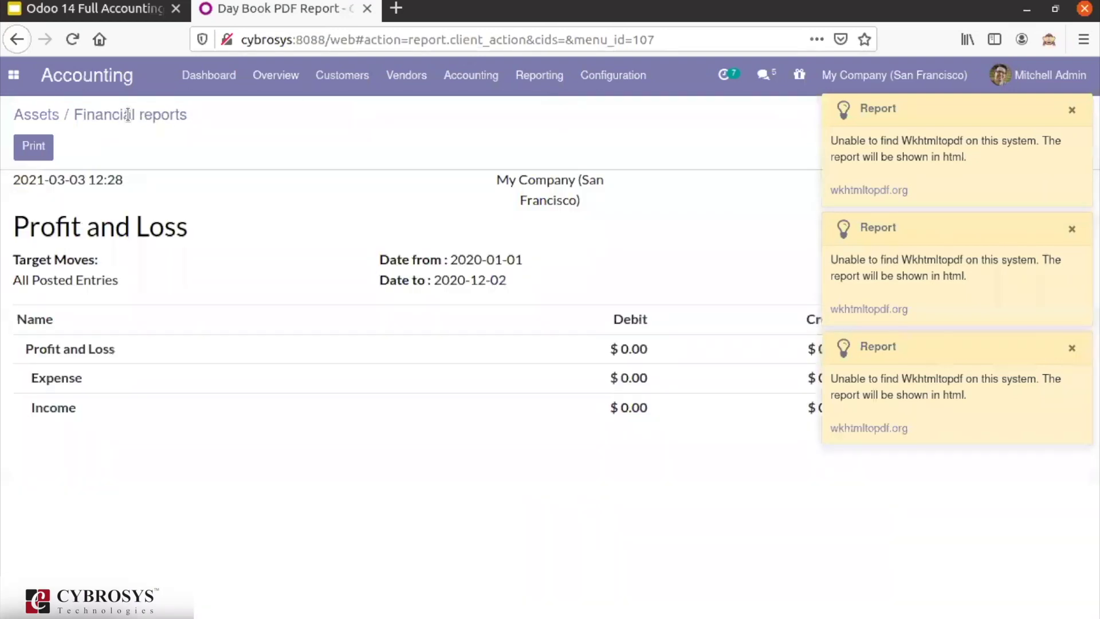
Generate an Aged Partner Balance report of all entries for receivable accounts with a 30-day period, and return to the Profit and Loss report.
click(549, 80)
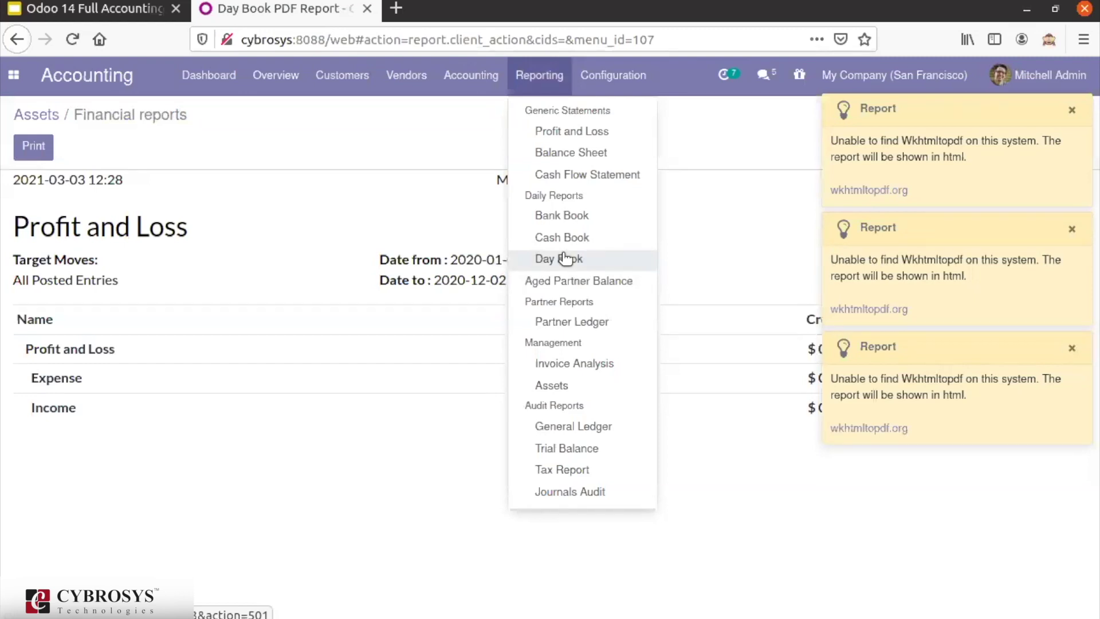
click(559, 281)
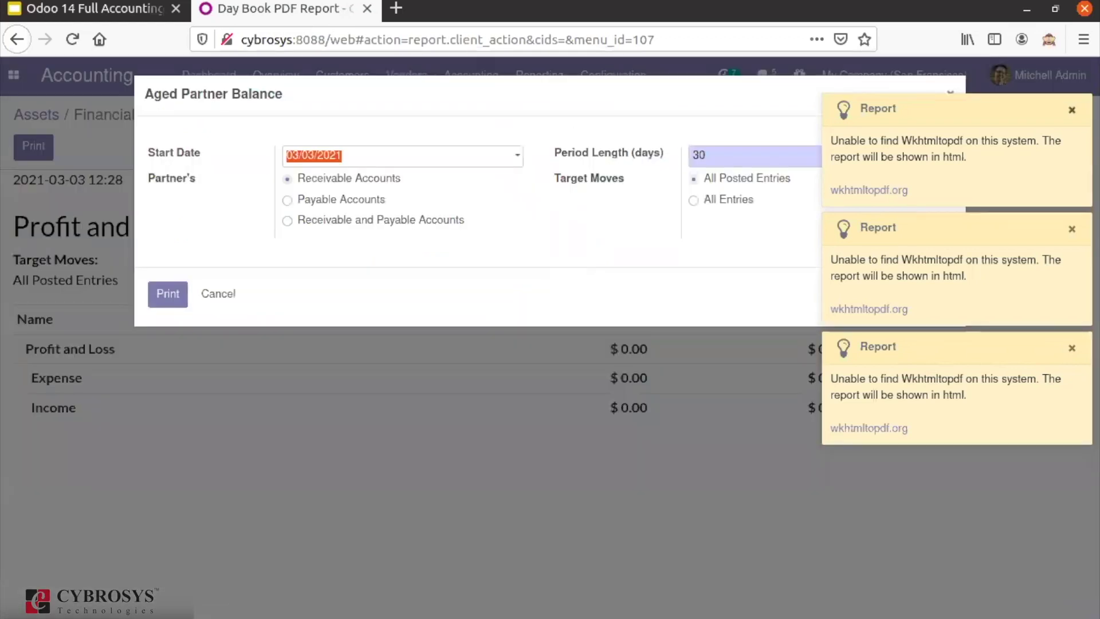
click(1072, 110)
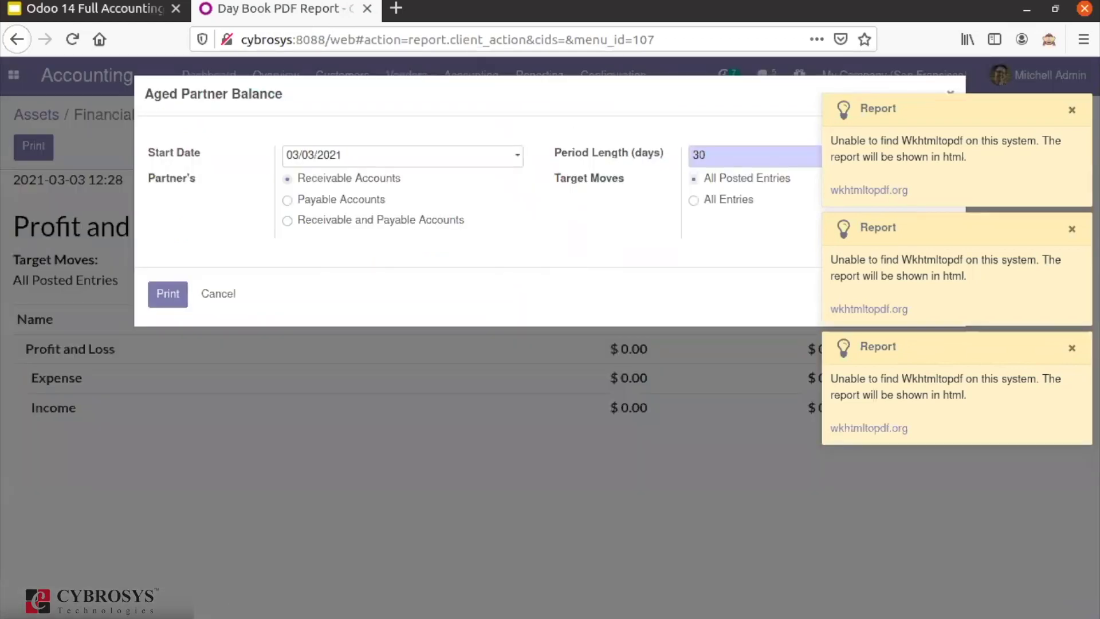
click(1074, 228)
click(1072, 112)
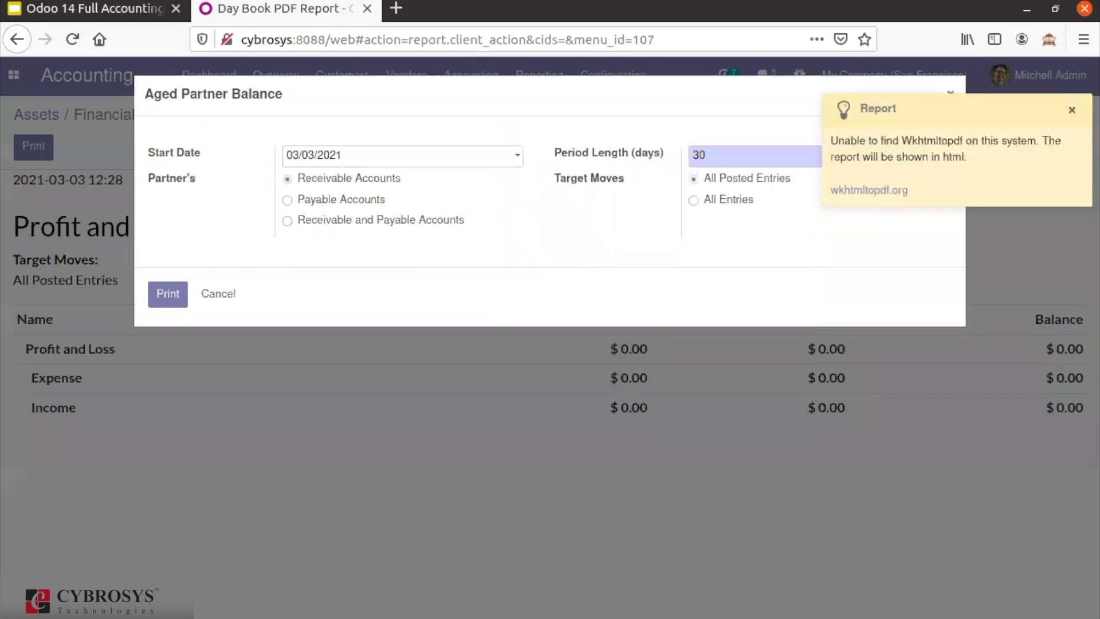
click(1072, 111)
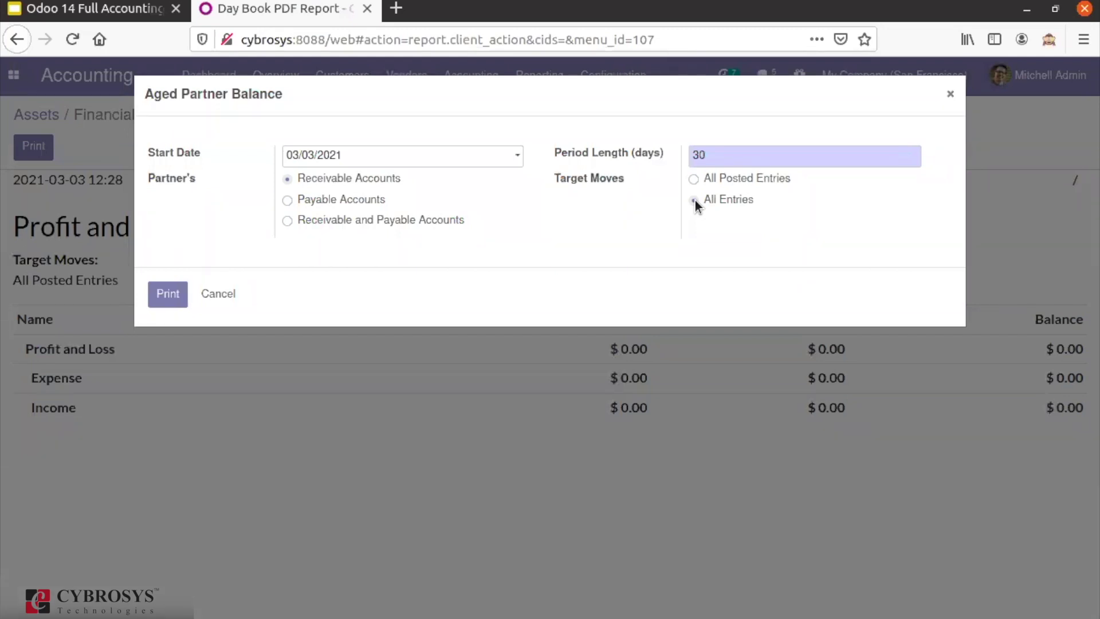
click(169, 293)
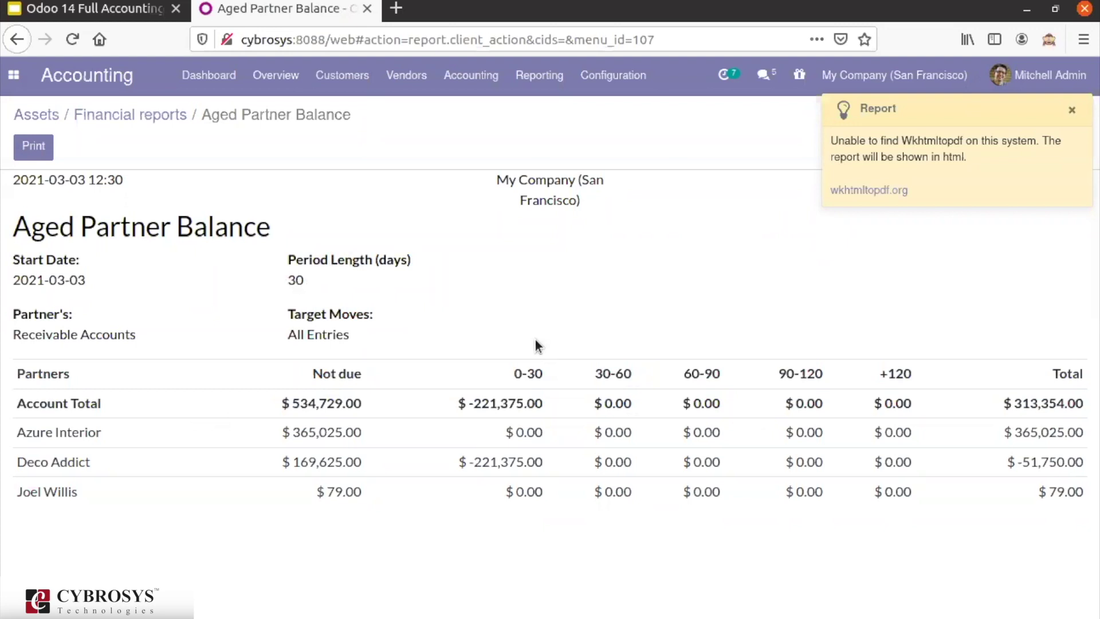
click(149, 122)
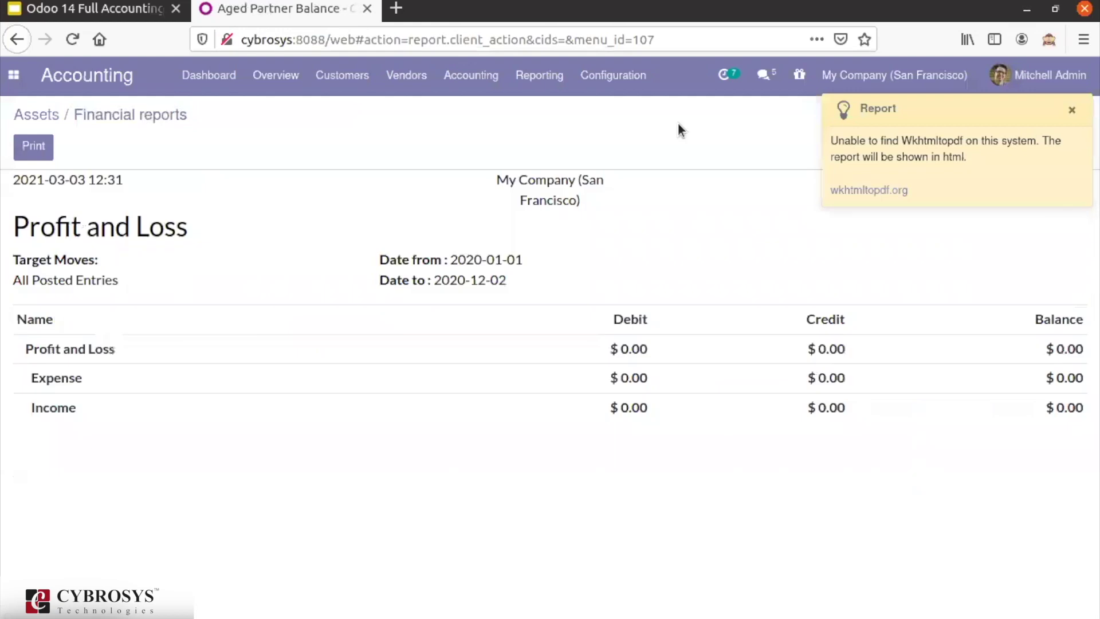
Try to print a General Ledger of posted entries with movements and initial balances but no start date, and close its options.
click(499, 85)
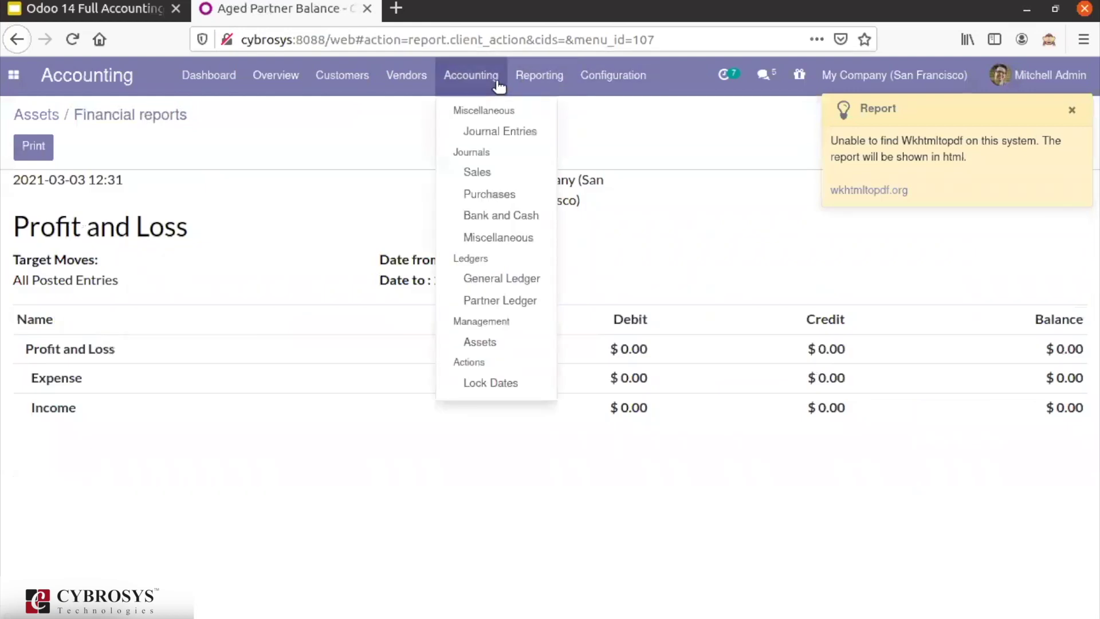
mouse_move(535, 83)
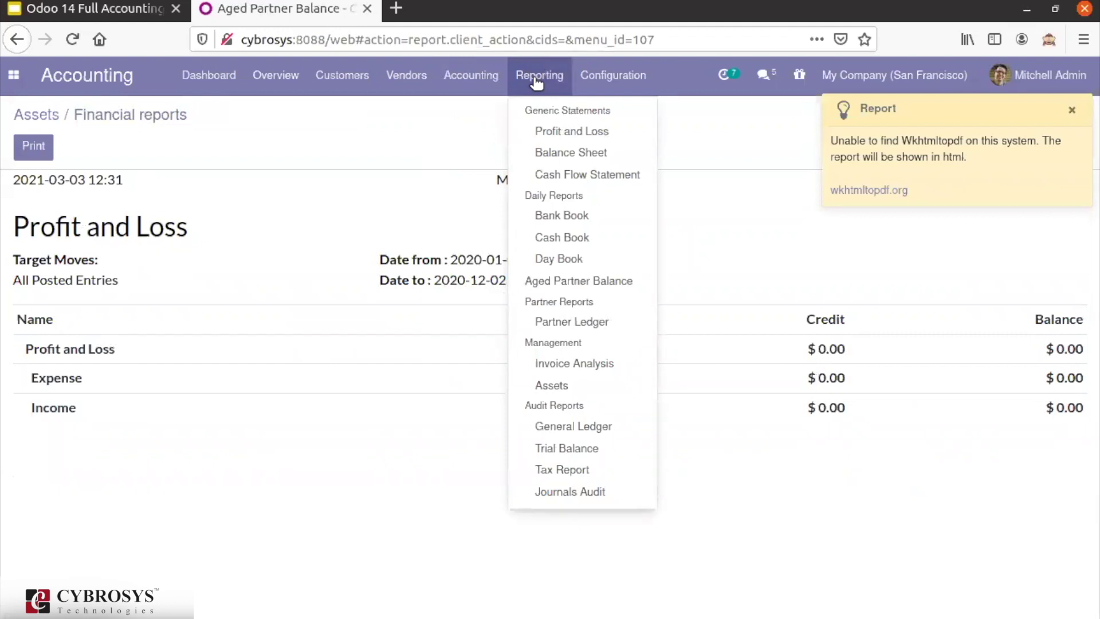
click(575, 434)
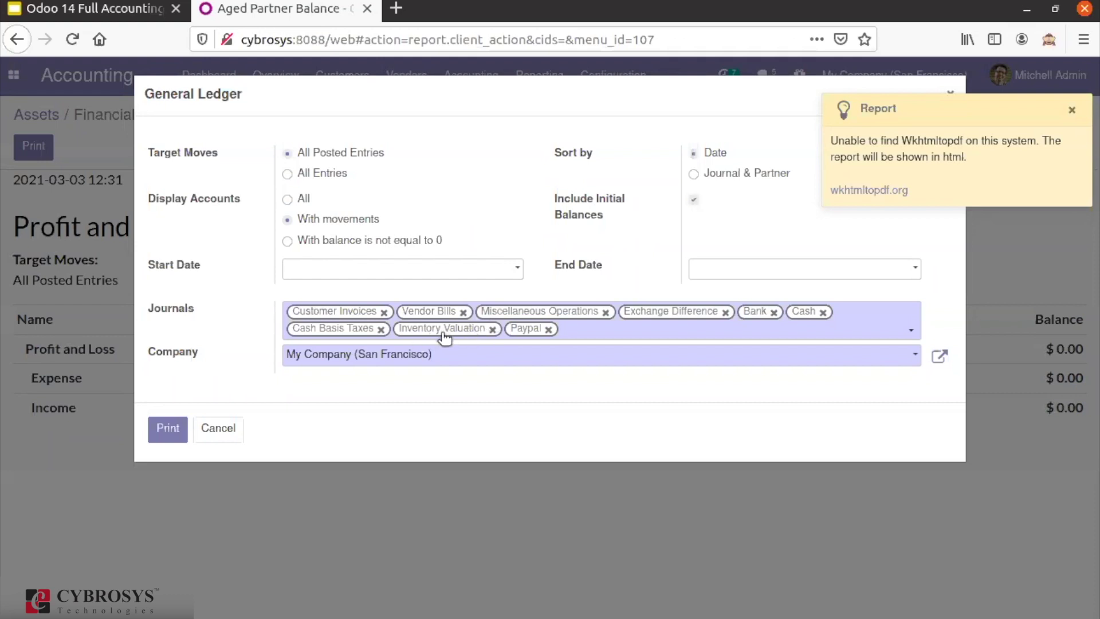
click(173, 436)
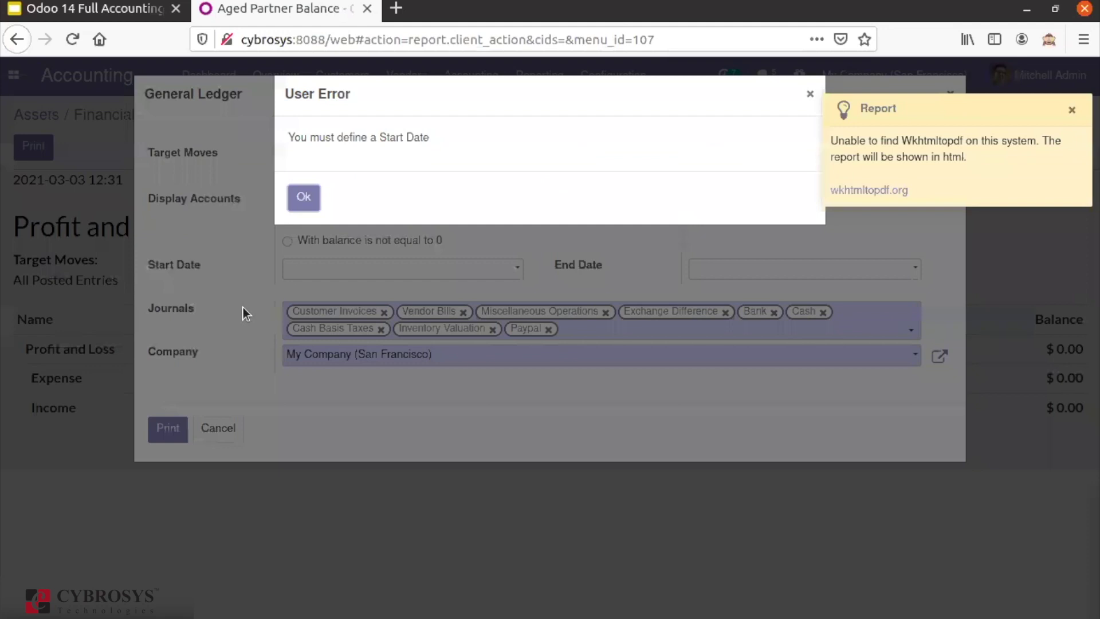
click(304, 198)
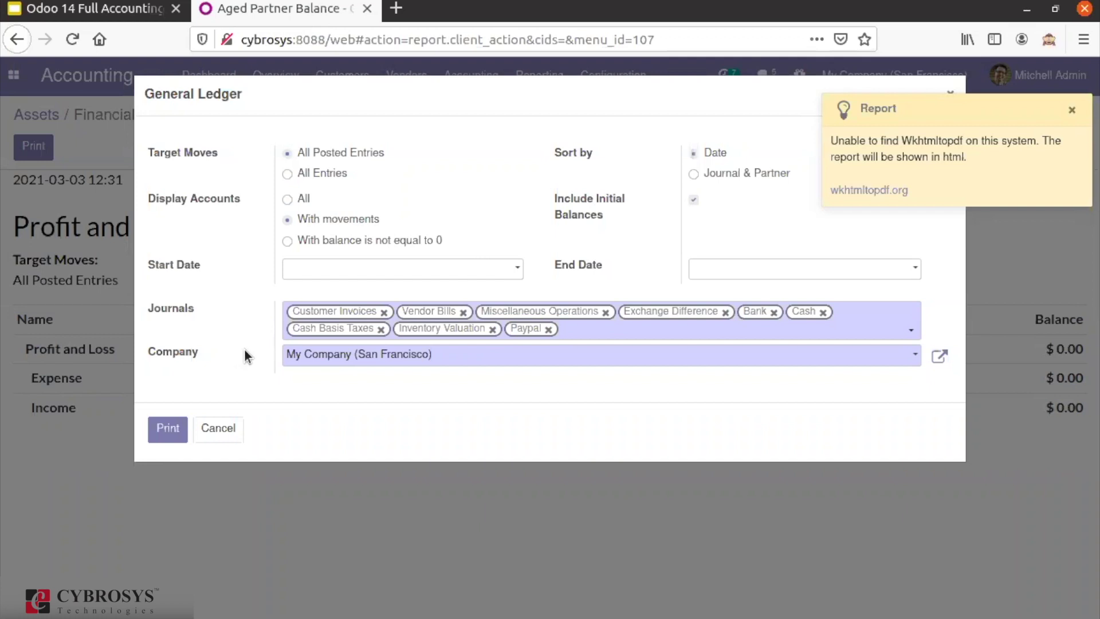
click(214, 431)
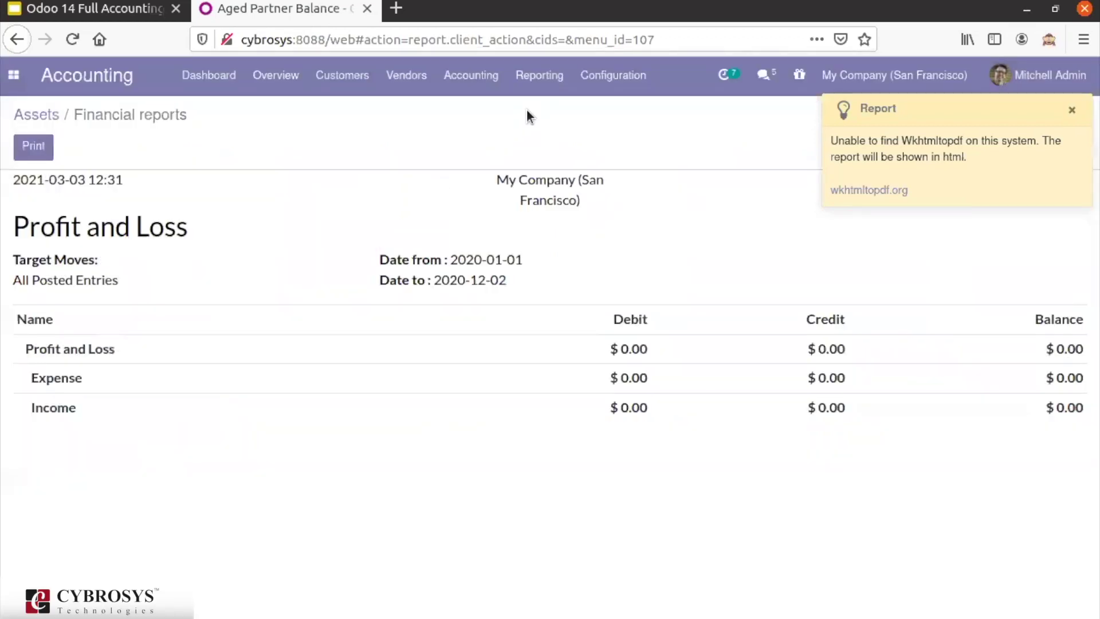
Open the Assets analysis report and remove its Not archived filter.
click(538, 86)
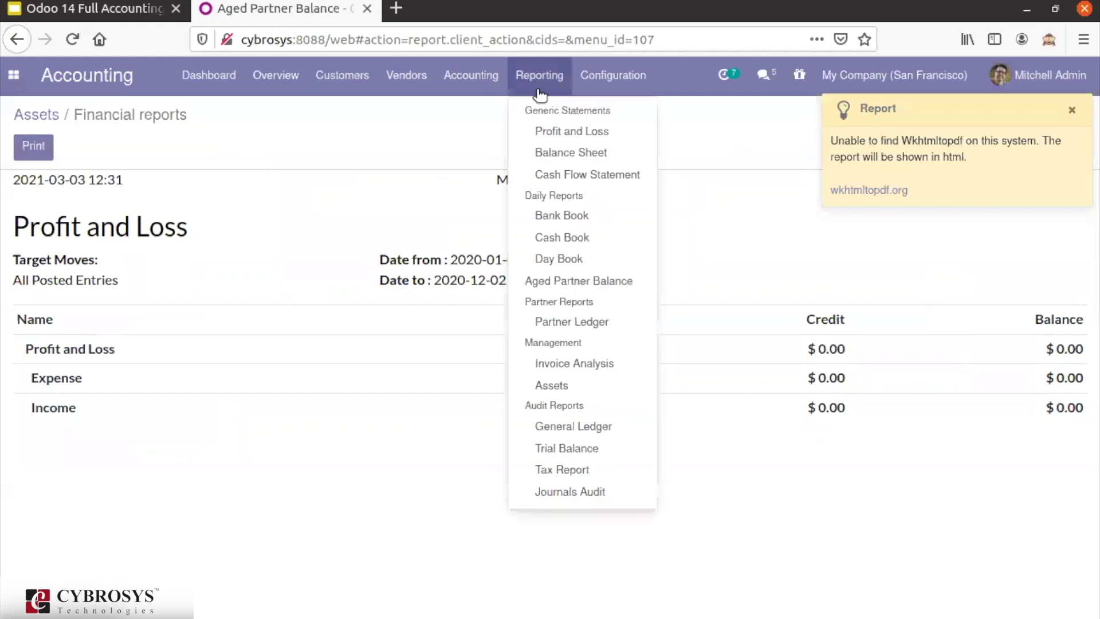
click(559, 386)
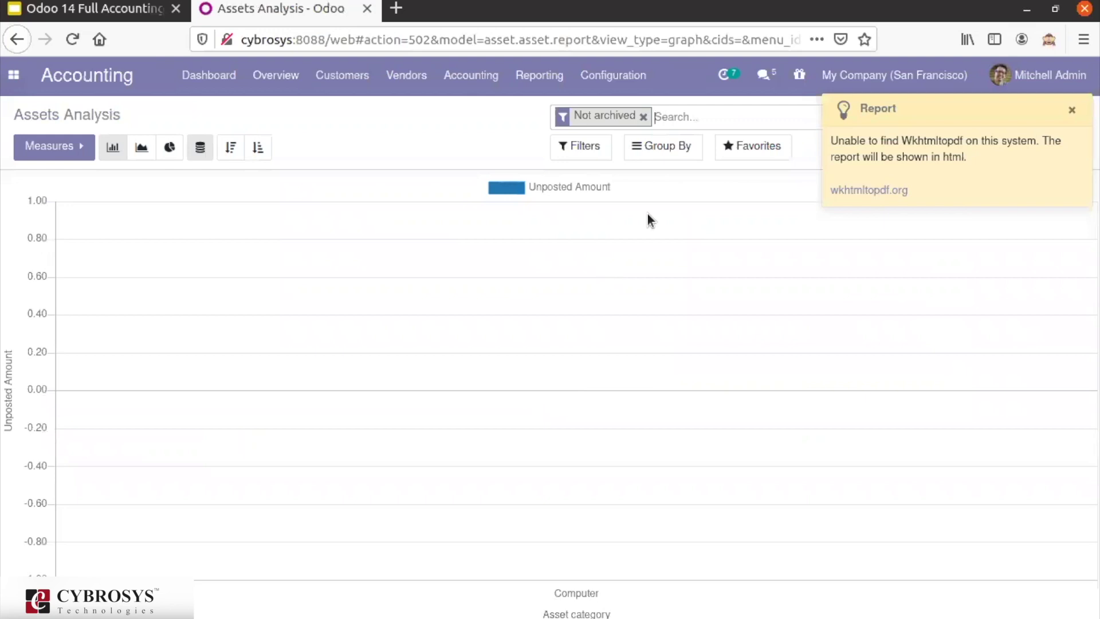
click(643, 117)
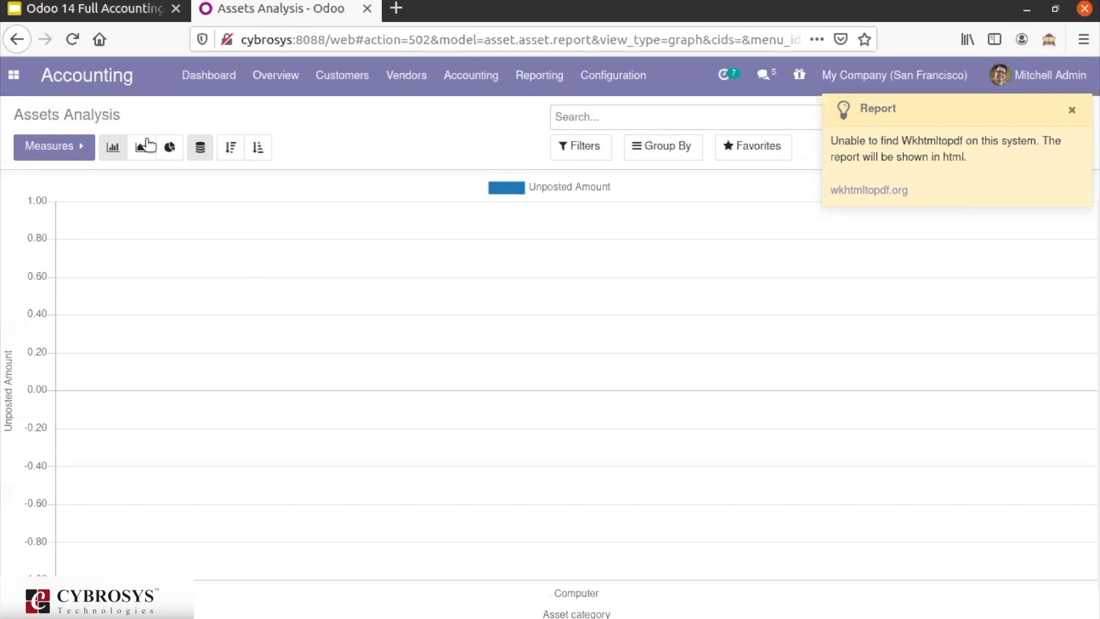
Examine the Trial Balance report options and close them without printing.
click(525, 86)
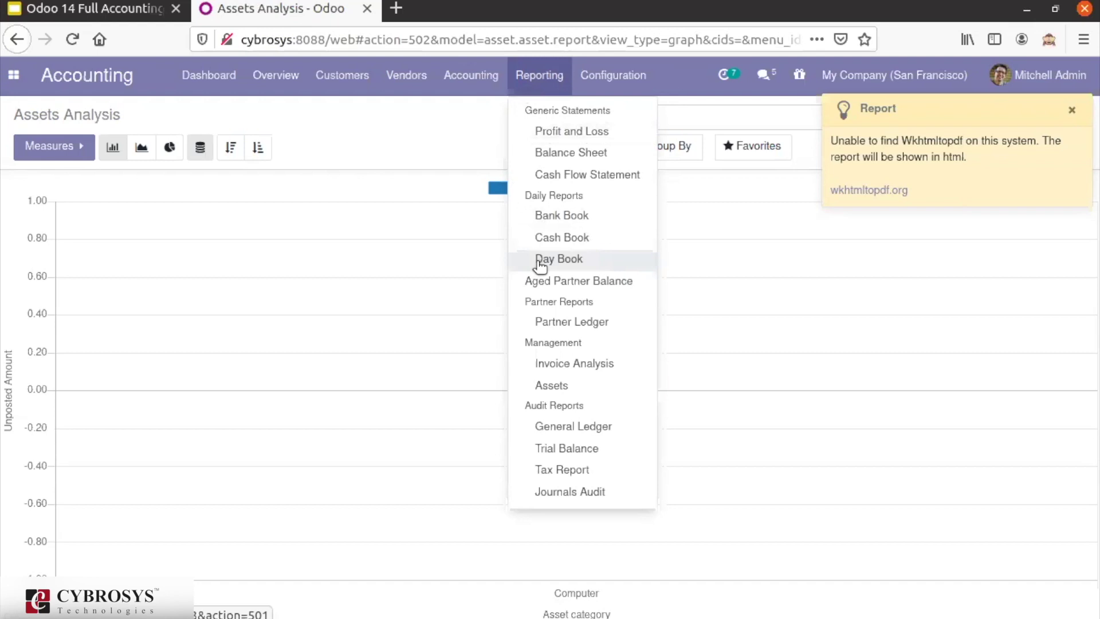
click(547, 457)
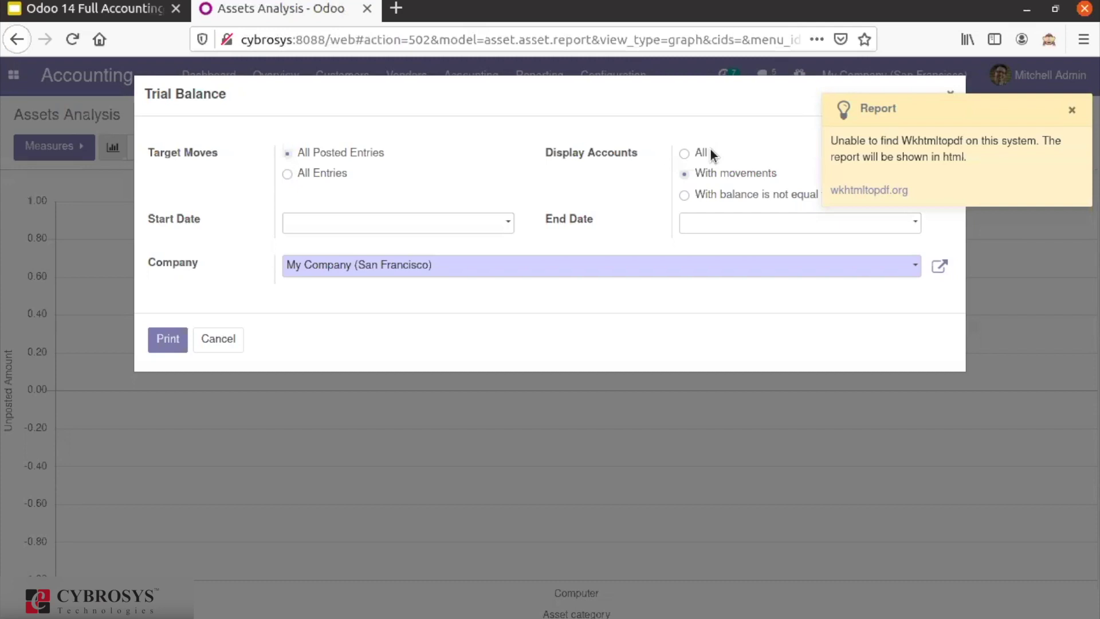
click(224, 351)
Open the Tax Report options and set the start date to 07/29/2020.
click(553, 79)
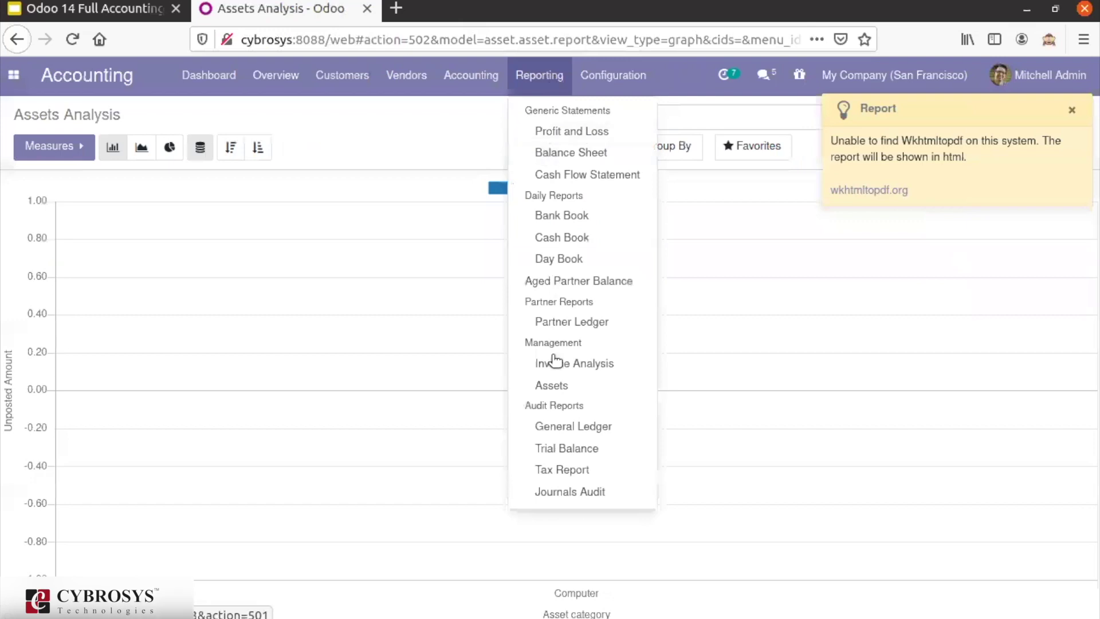
click(553, 472)
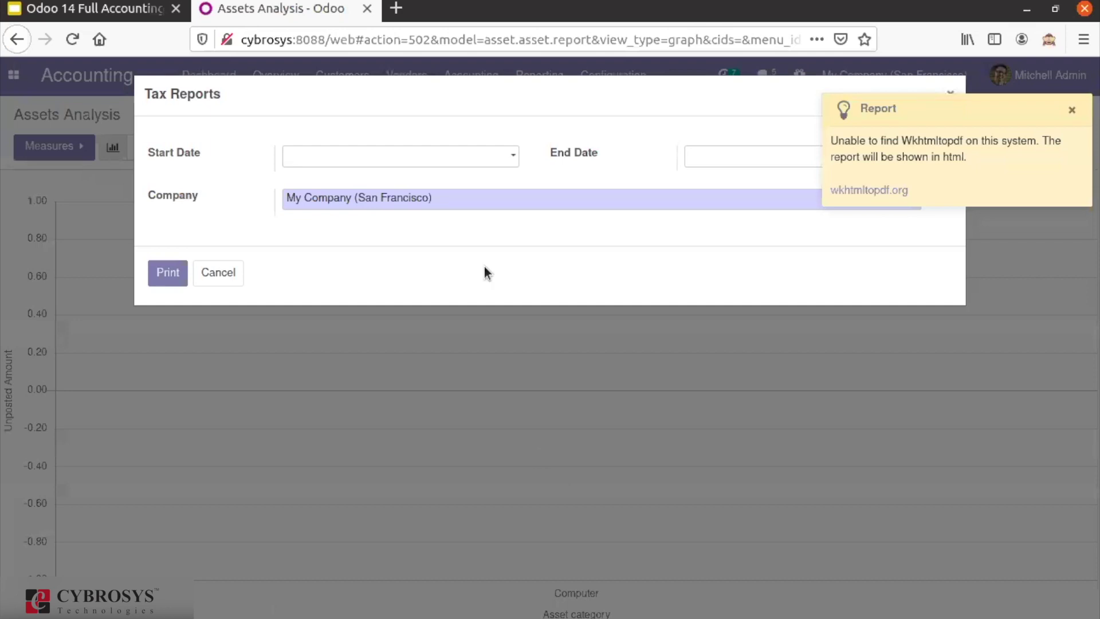
click(487, 167)
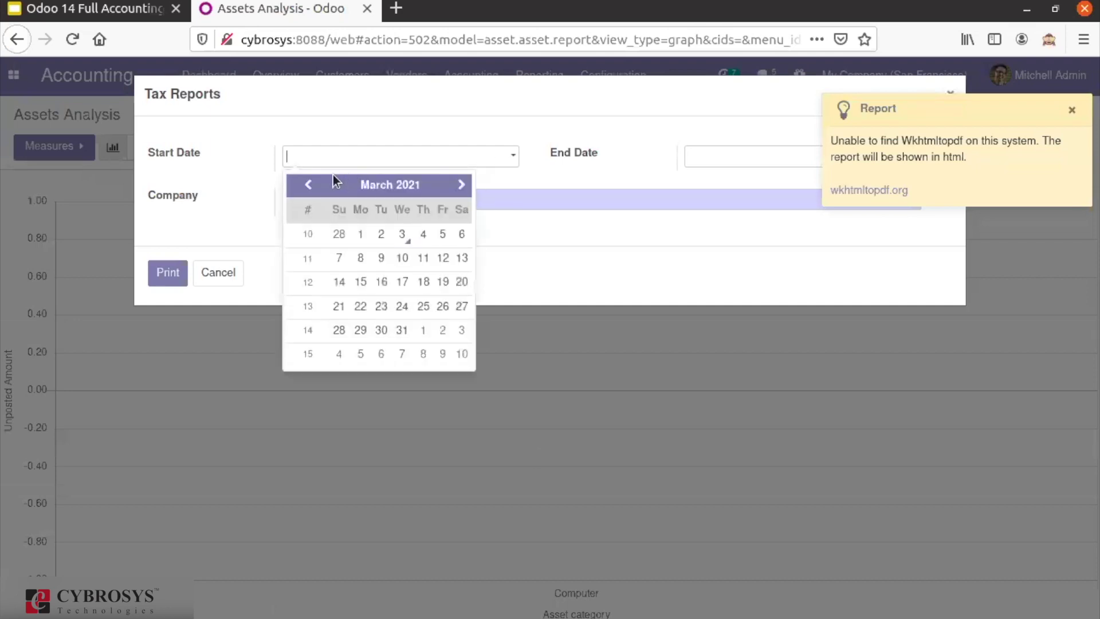
click(312, 185)
click(312, 185)
click(312, 185)
click(312, 185)
click(312, 185)
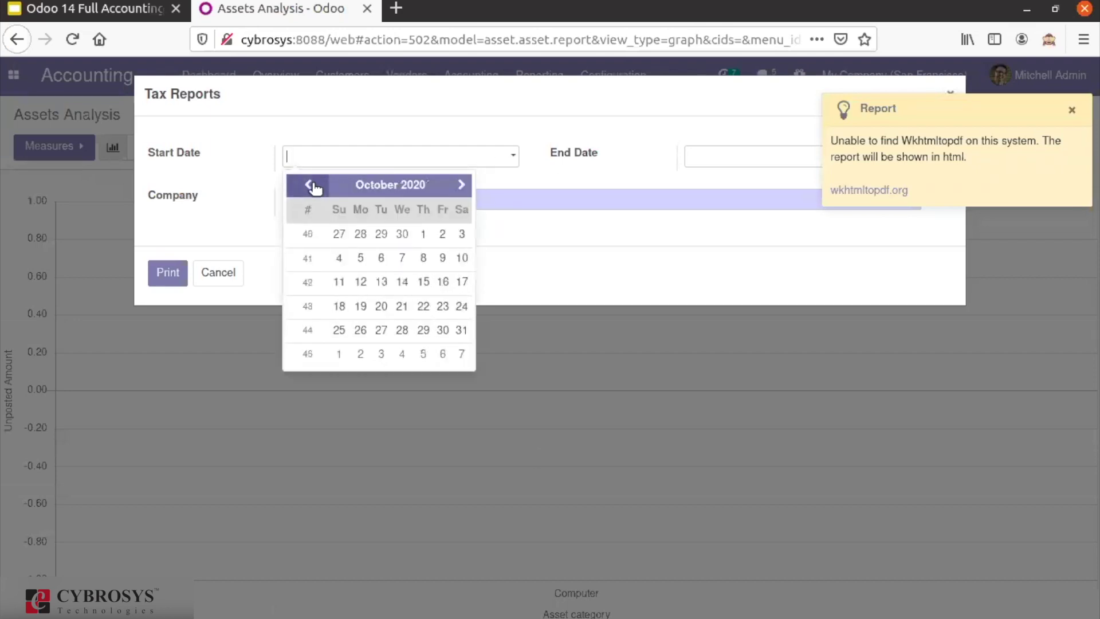
click(312, 185)
click(312, 186)
click(410, 244)
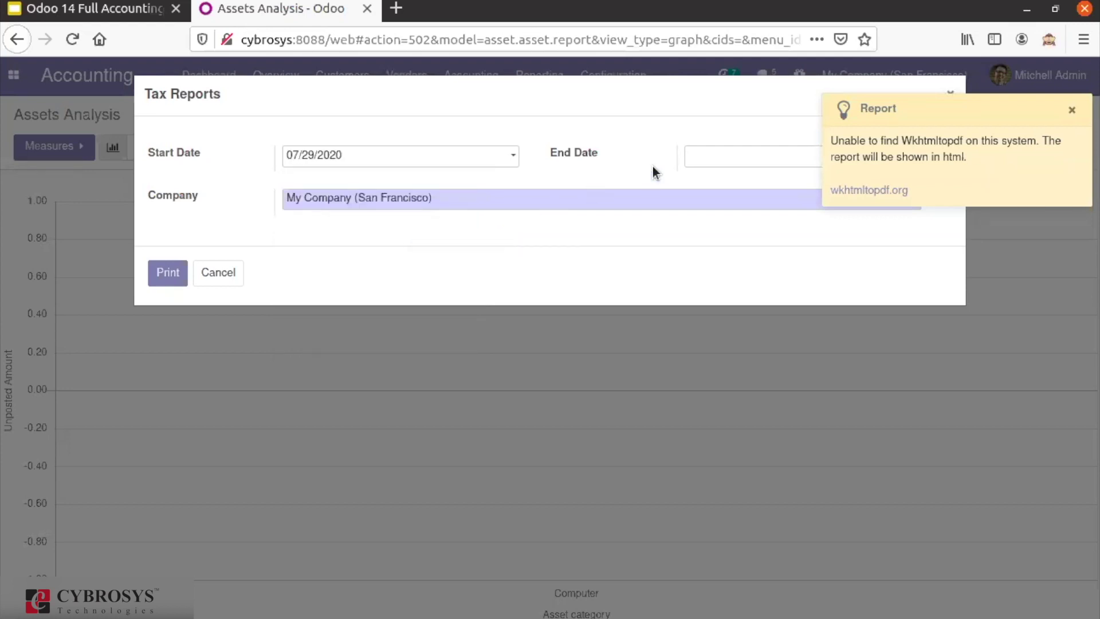
Set the tax report's end date to 03/03/2021 and generate the report.
click(703, 165)
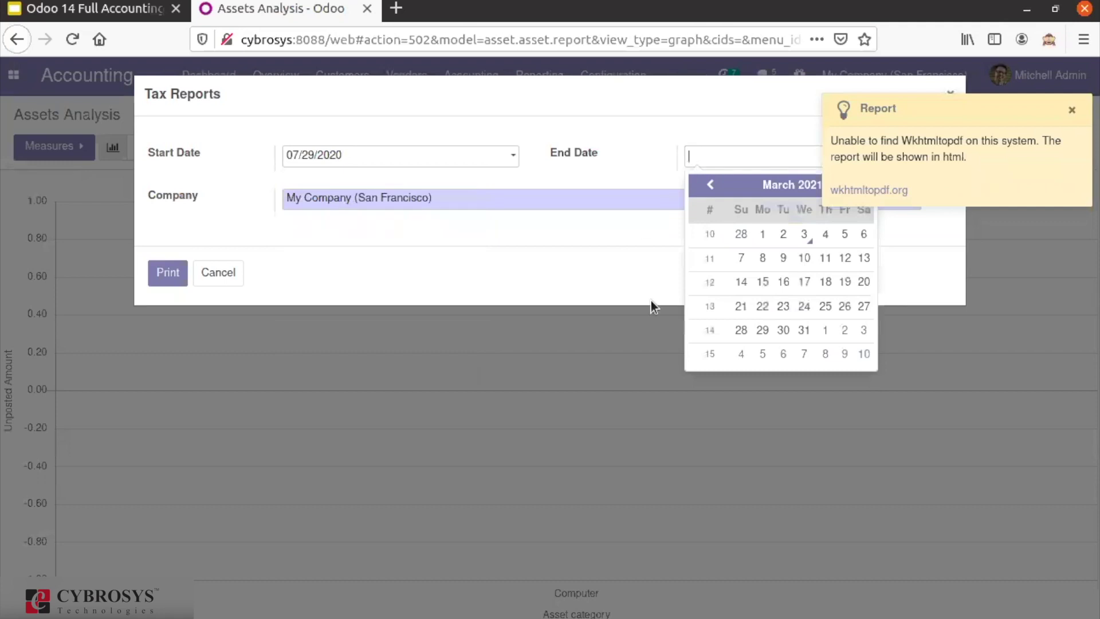
click(814, 258)
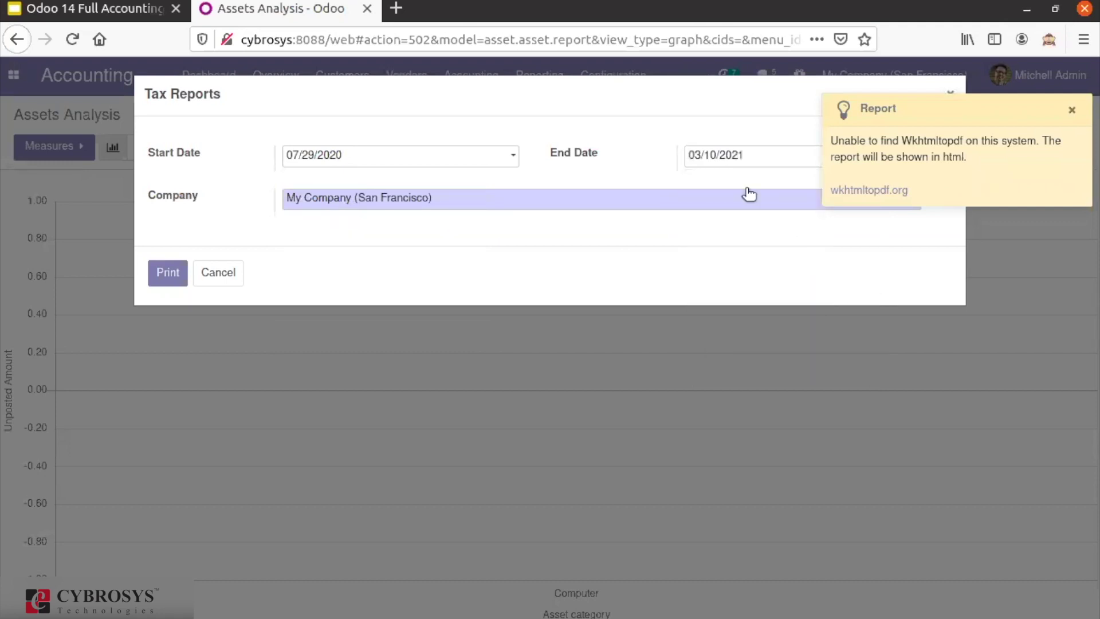
click(759, 164)
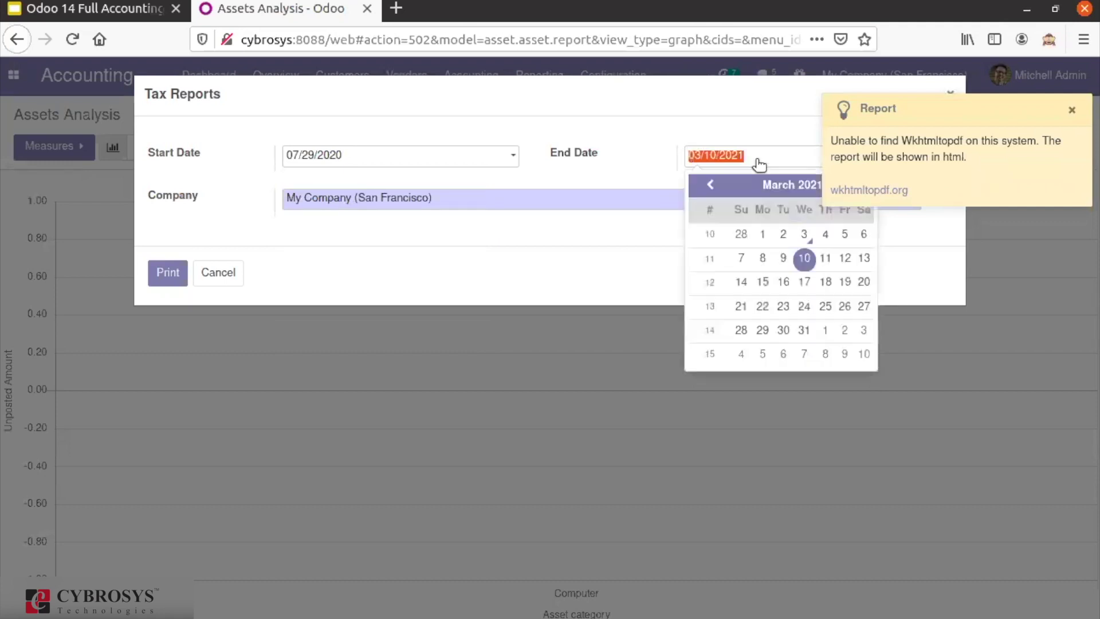
click(803, 234)
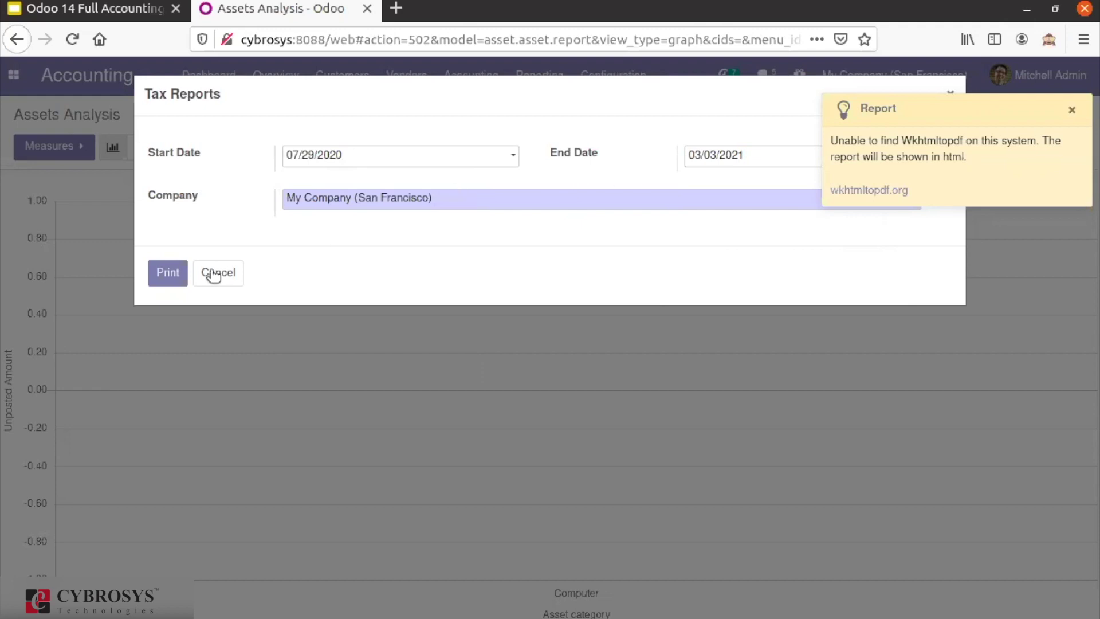
click(168, 274)
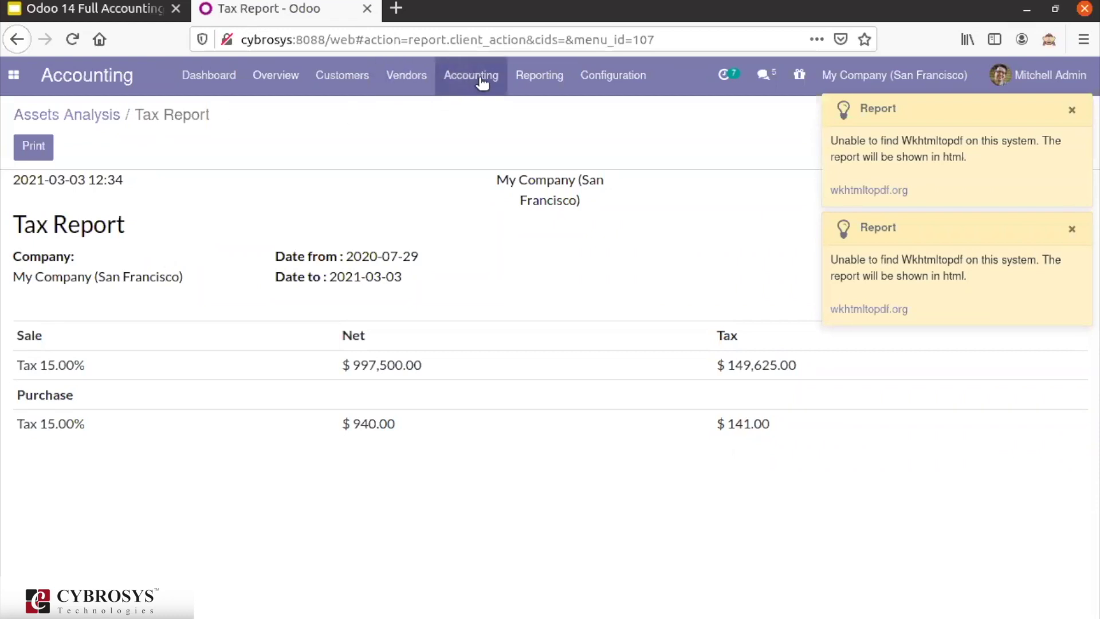
Open the Journals Audit options and set the period from 05/07/2020 to 03/03/2021.
click(542, 86)
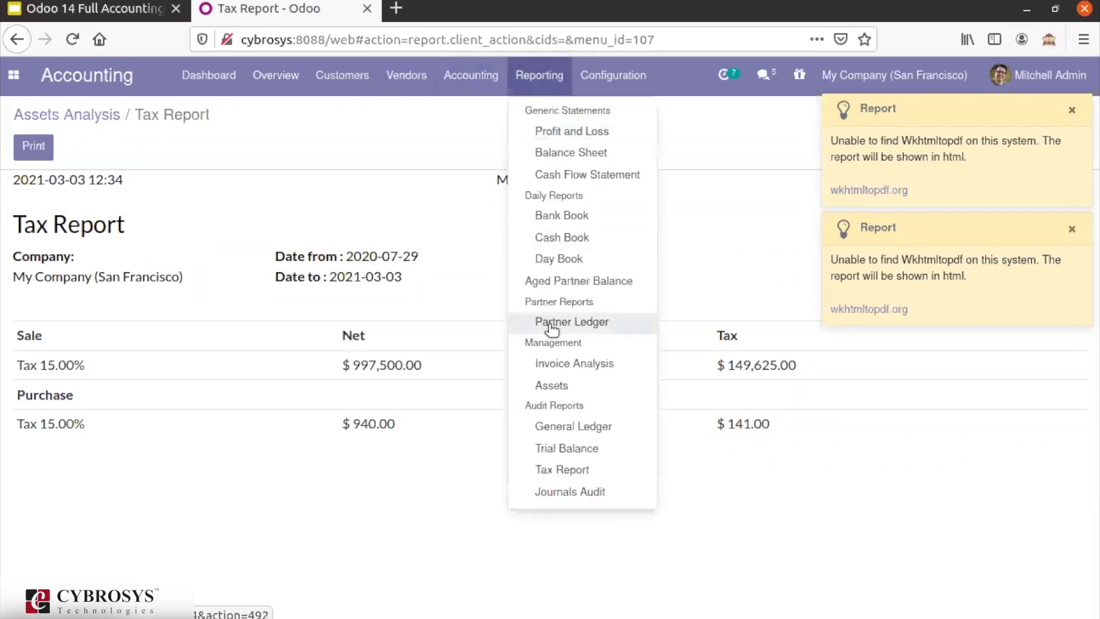
click(544, 493)
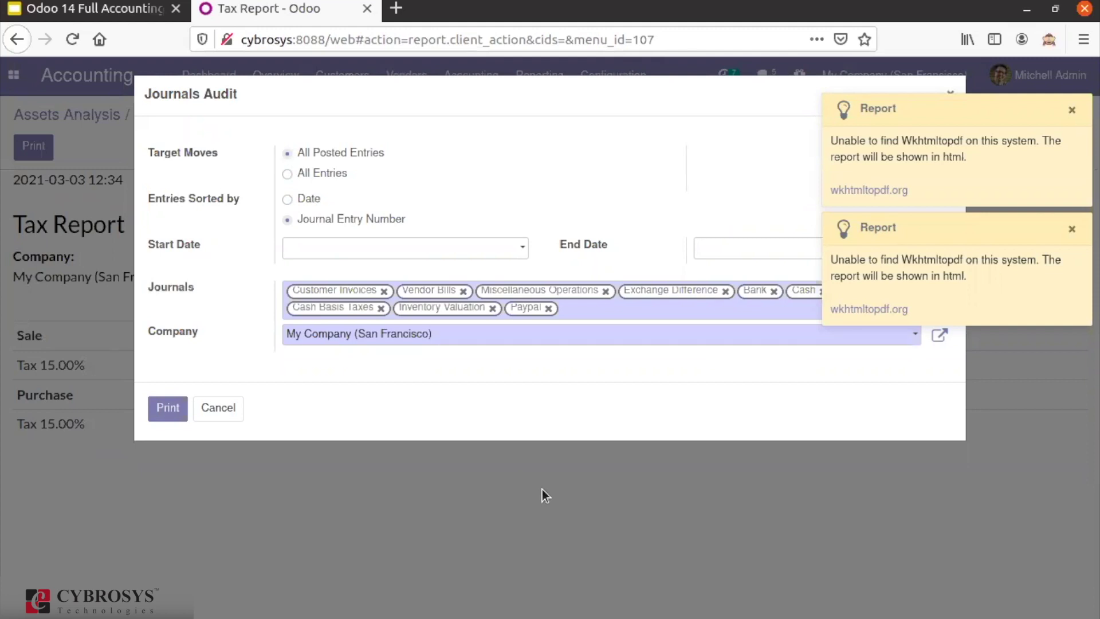
click(509, 250)
click(305, 276)
triple_click(305, 277)
double_click(305, 276)
triple_click(305, 276)
click(306, 277)
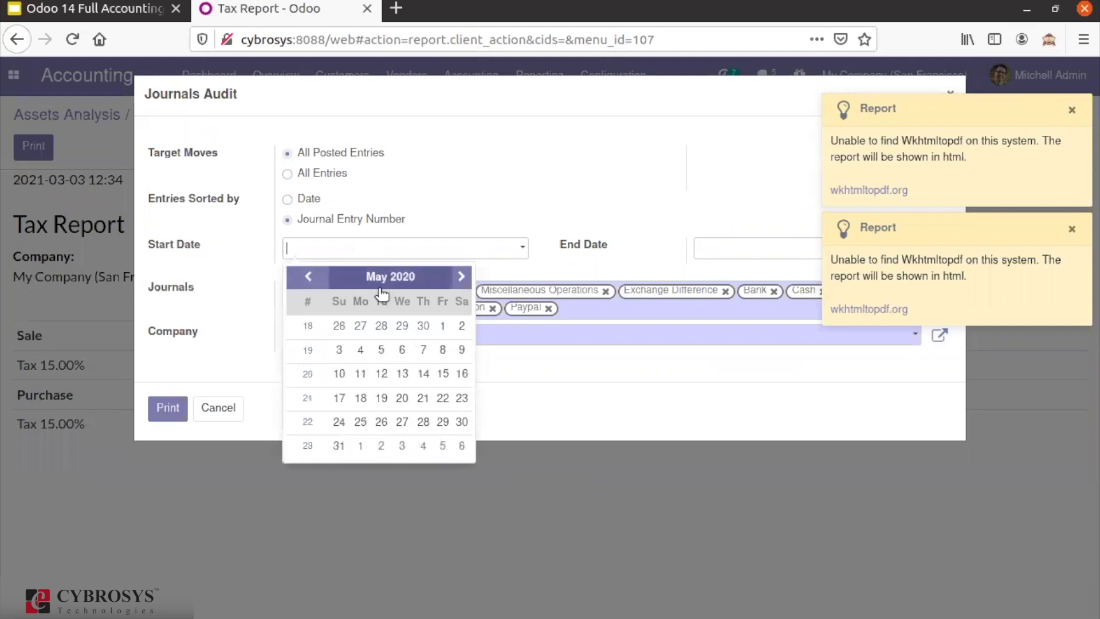
click(423, 350)
click(697, 258)
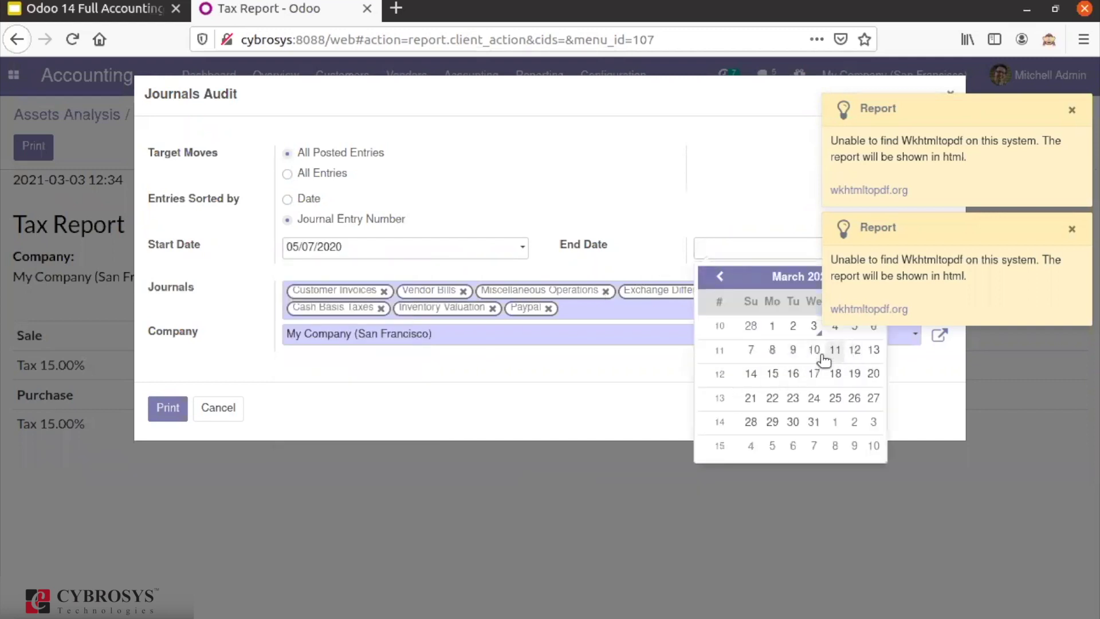
click(811, 327)
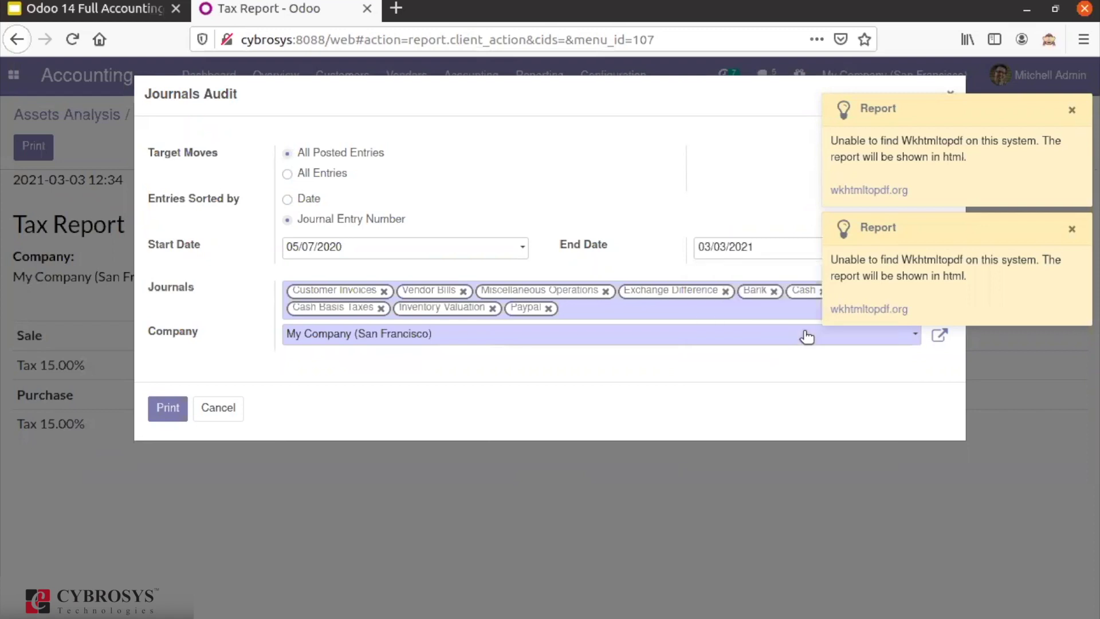
Remove the Paypal journal from the journals included in the Journals Audit.
click(647, 317)
click(549, 308)
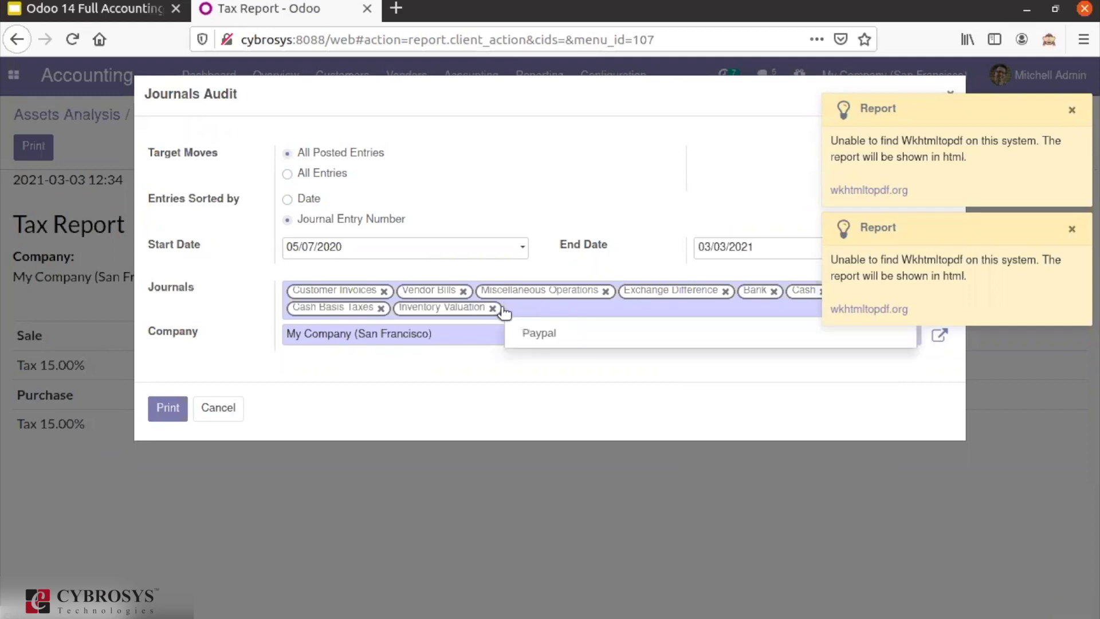
click(430, 360)
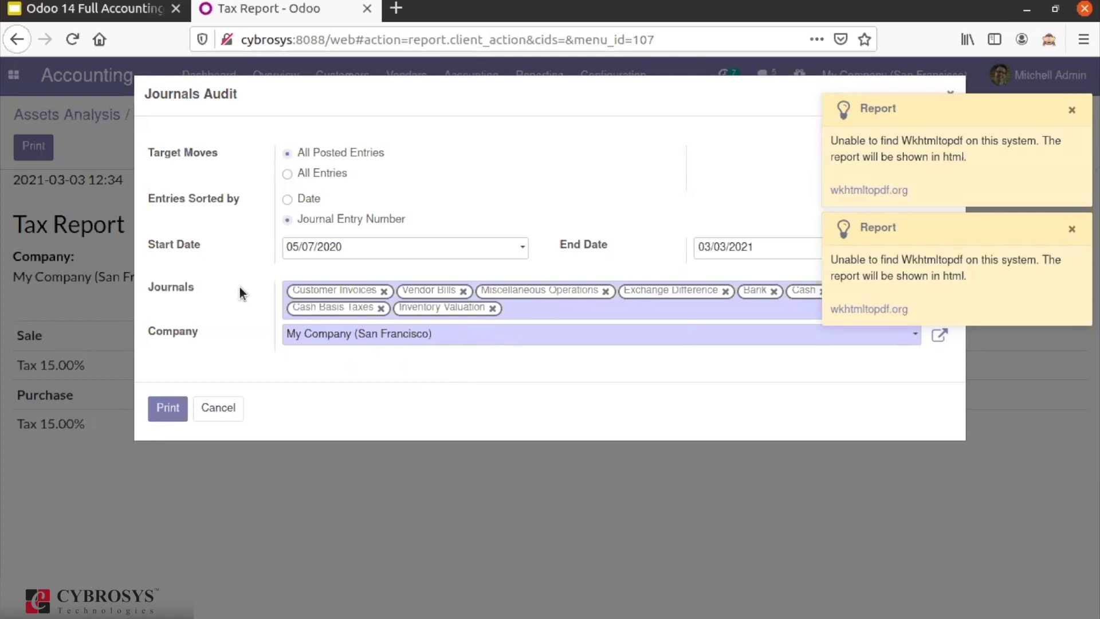
Generate the Journals Audit report and dismiss the newest report notification.
click(163, 416)
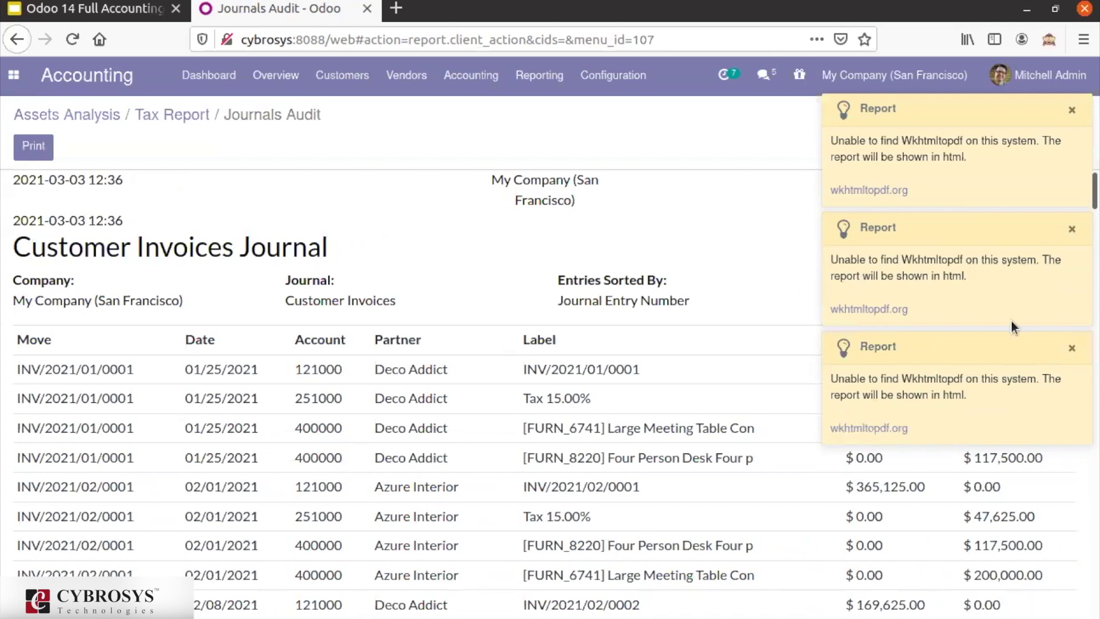
click(1073, 349)
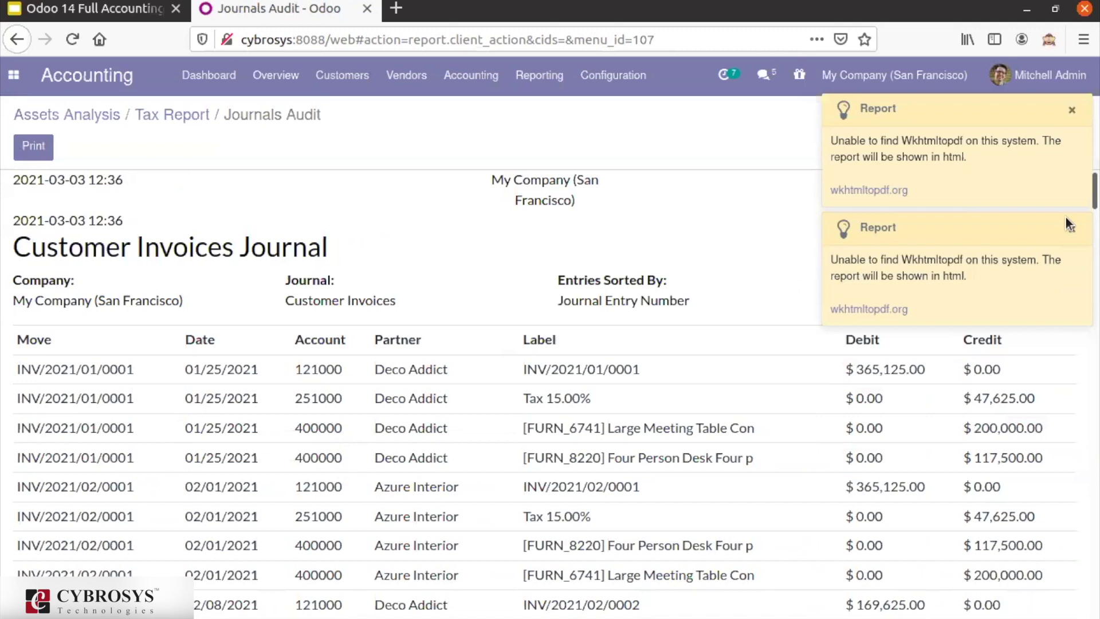
Examine the Journals Audit report from the Customer Invoices Journal through the Bank, Cash and Cash Basis Taxes journals.
scroll(401, 372, down, 10)
scroll(550, 373, down, 5)
scroll(550, 373, down, 5)
scroll(550, 372, down, 5)
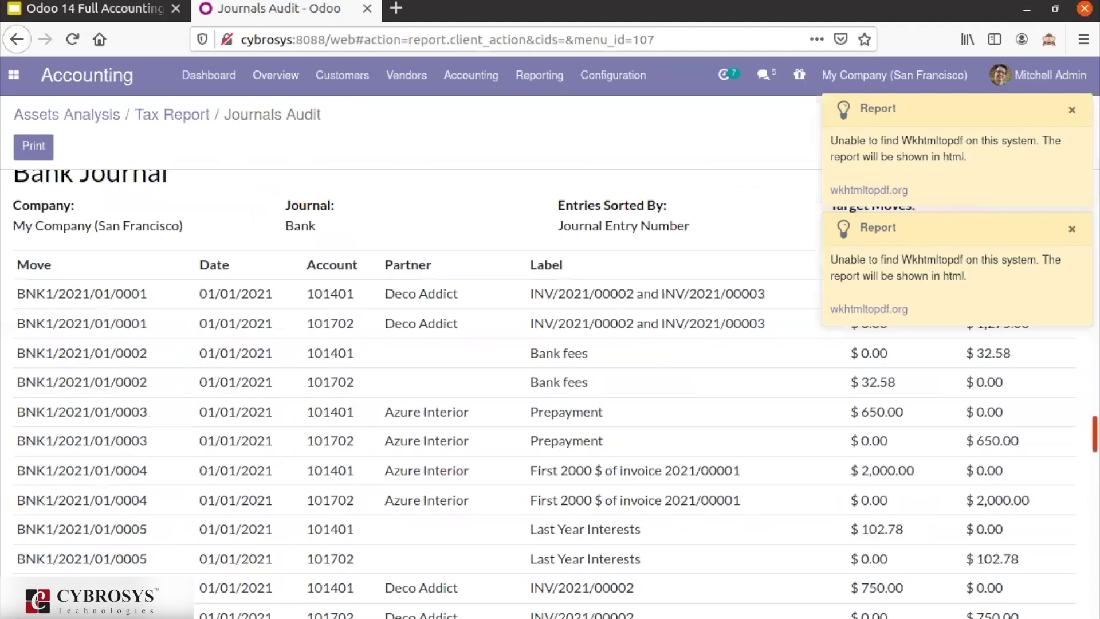
scroll(550, 372, down, 2)
scroll(550, 372, down, 5)
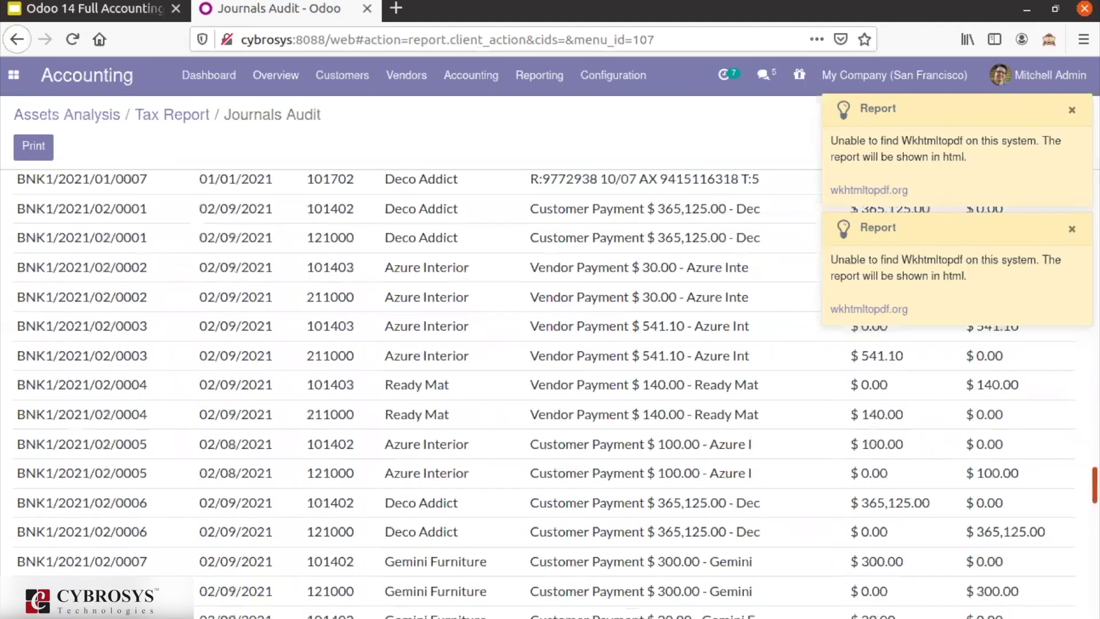
scroll(550, 372, down, 12)
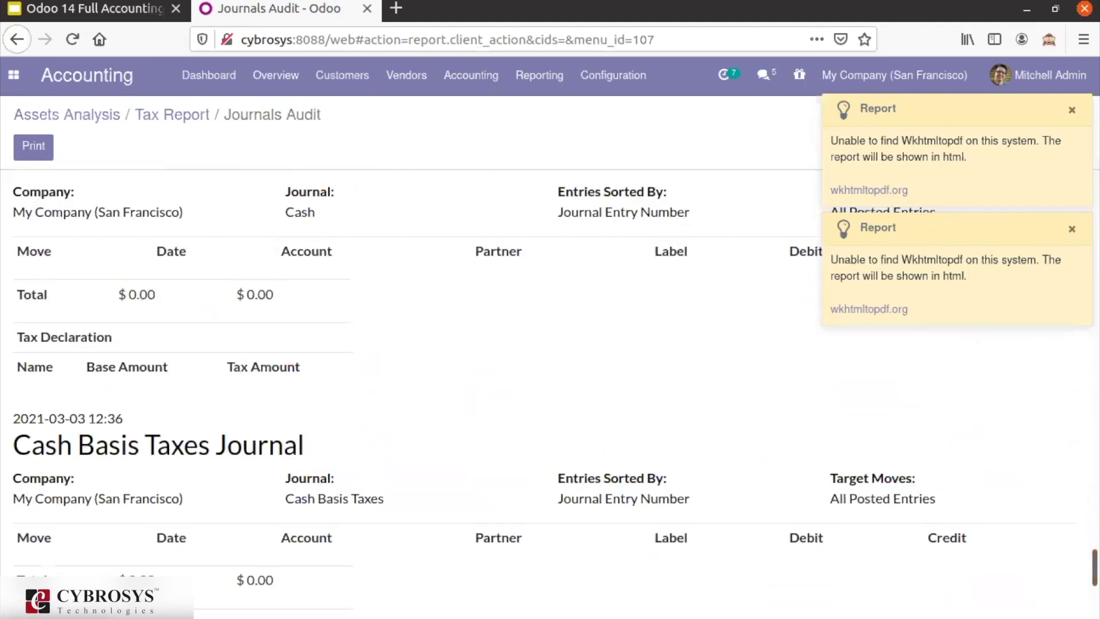
scroll(550, 372, down, 5)
scroll(550, 372, up, 15)
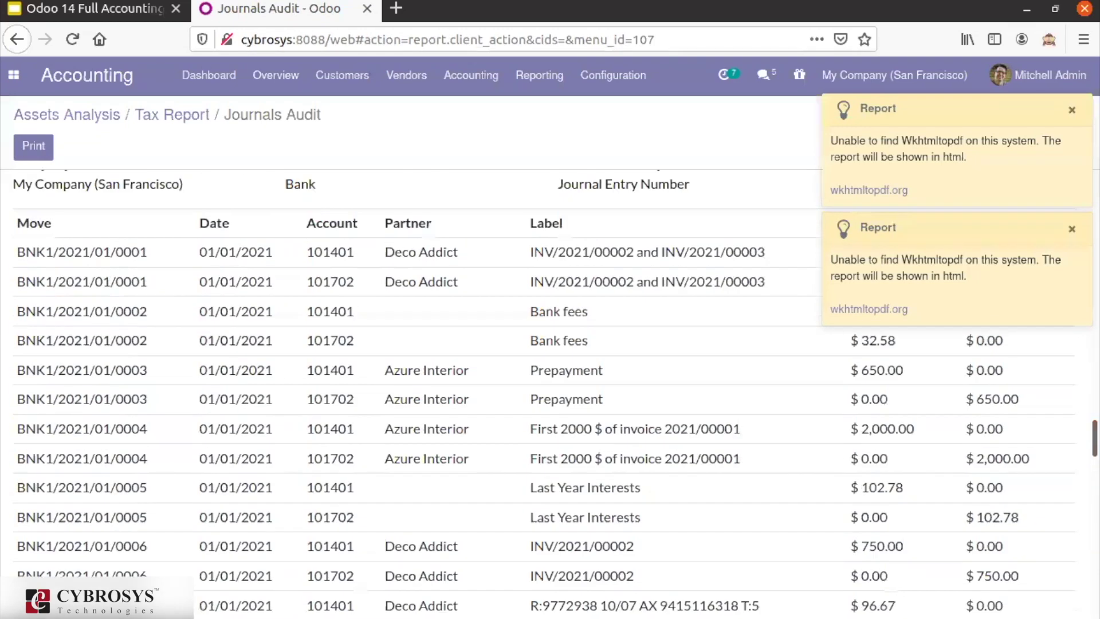
scroll(550, 372, up, 10)
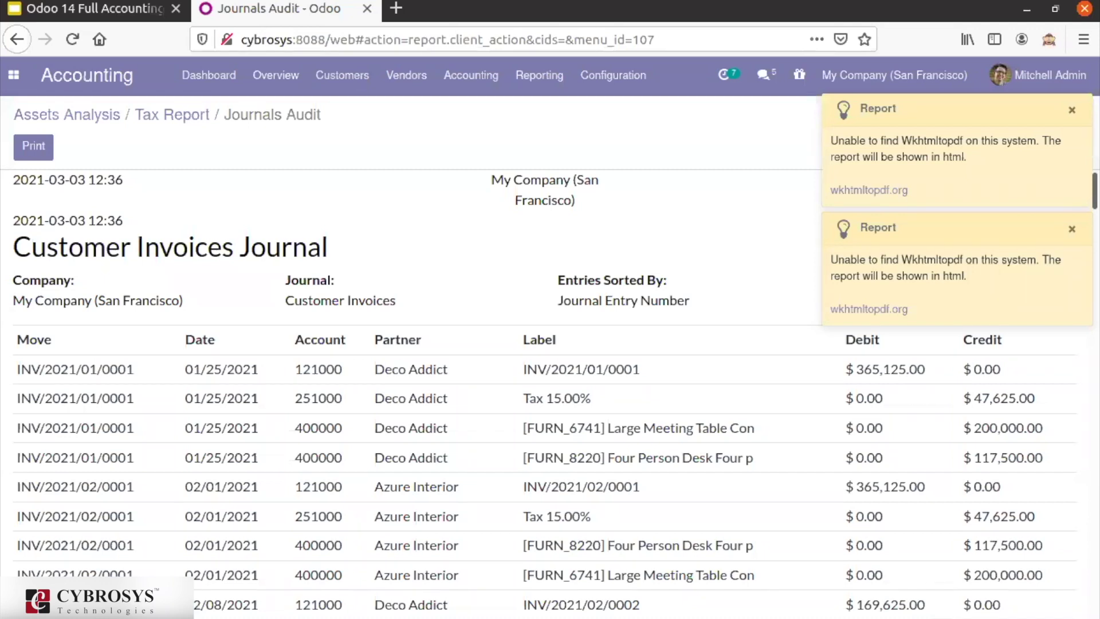
Open the account reports configuration list and dismiss the remaining report notifications.
click(565, 89)
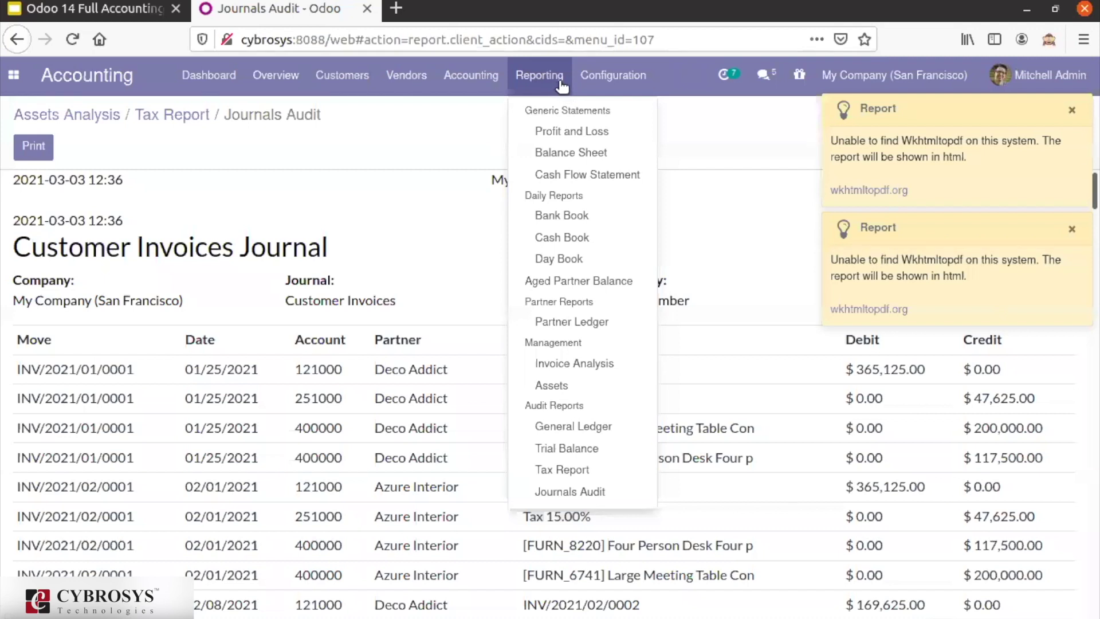
click(612, 81)
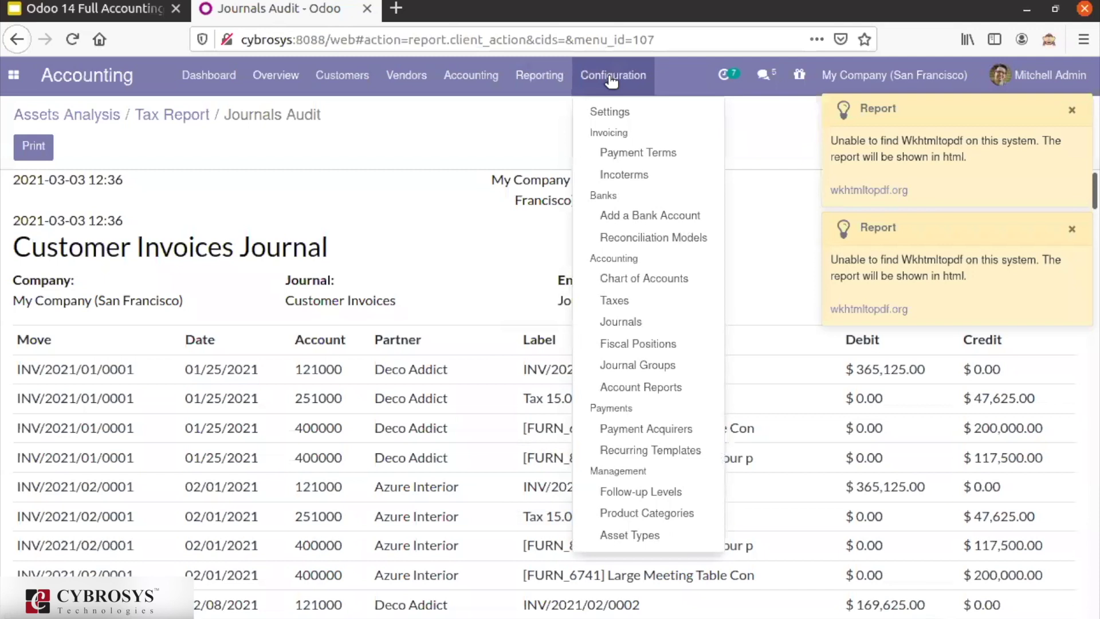
click(634, 390)
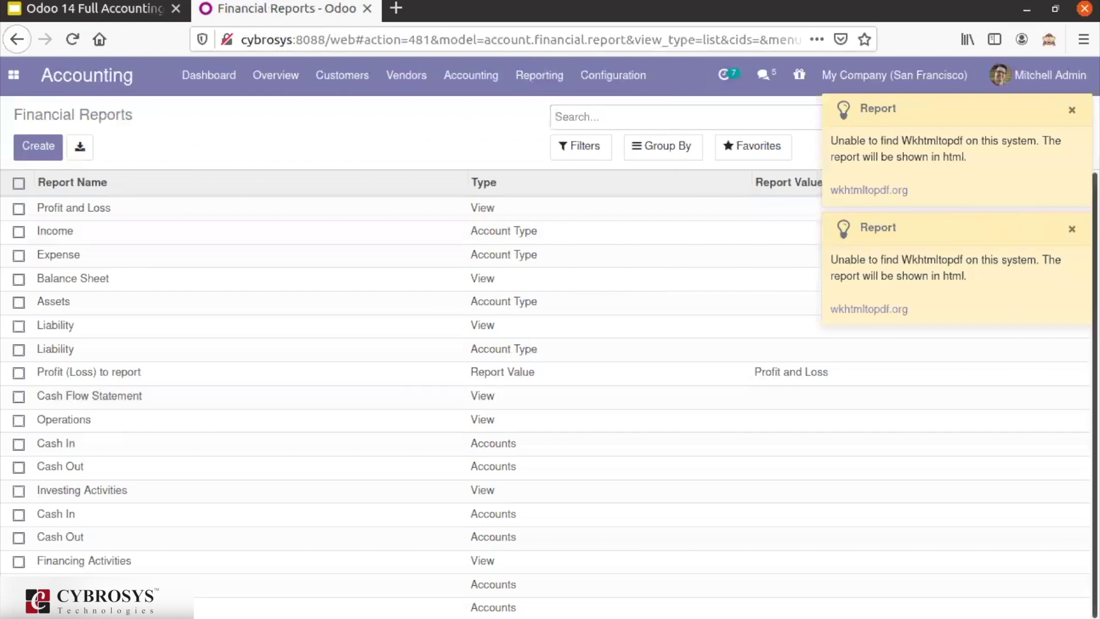
click(1072, 229)
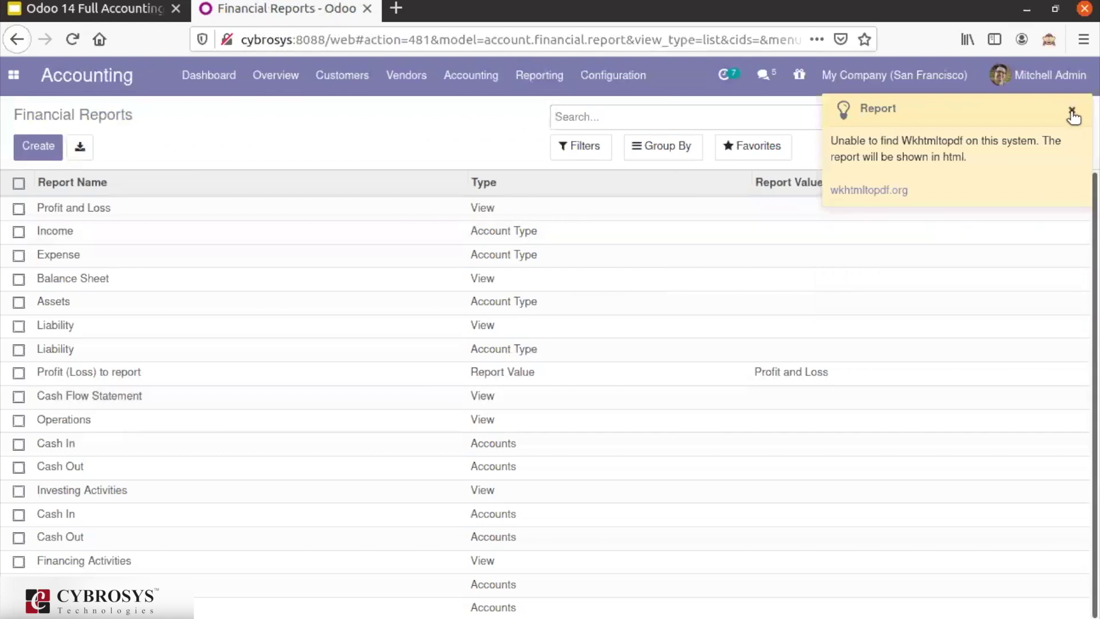
click(1069, 112)
View the definitions of the Profit and Loss and Expense financial reports, returning to the Financial Reports list.
click(286, 216)
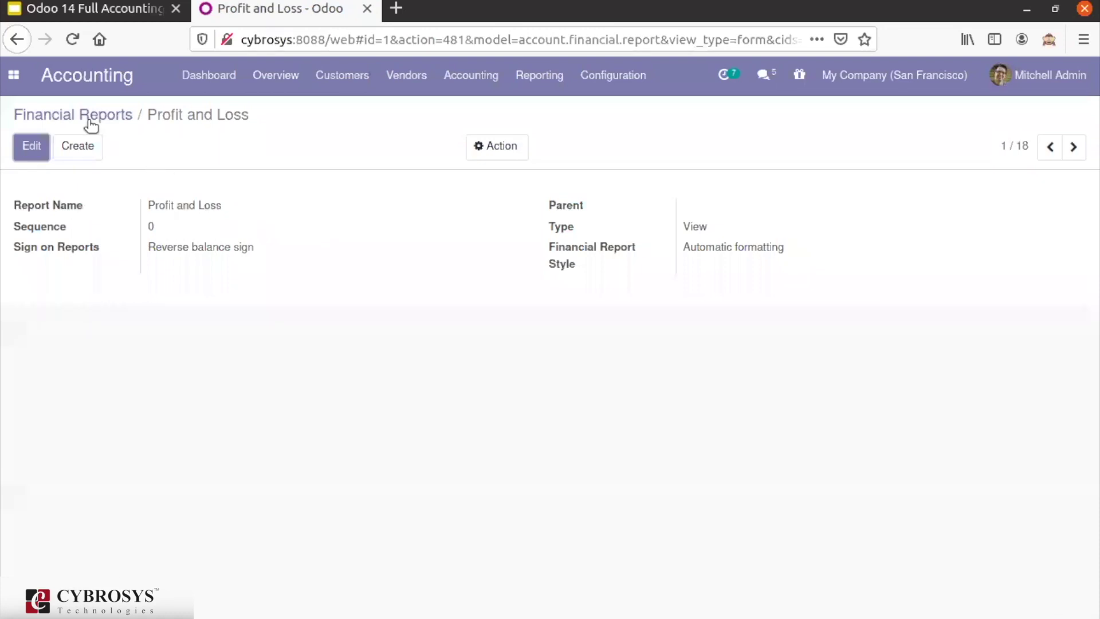
click(91, 125)
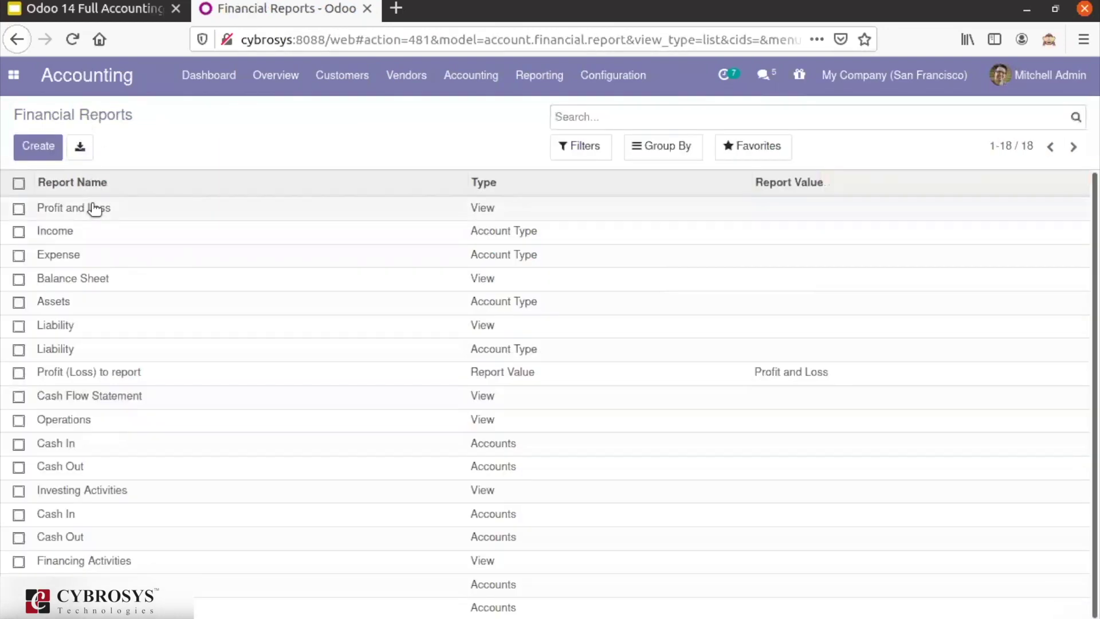
click(101, 264)
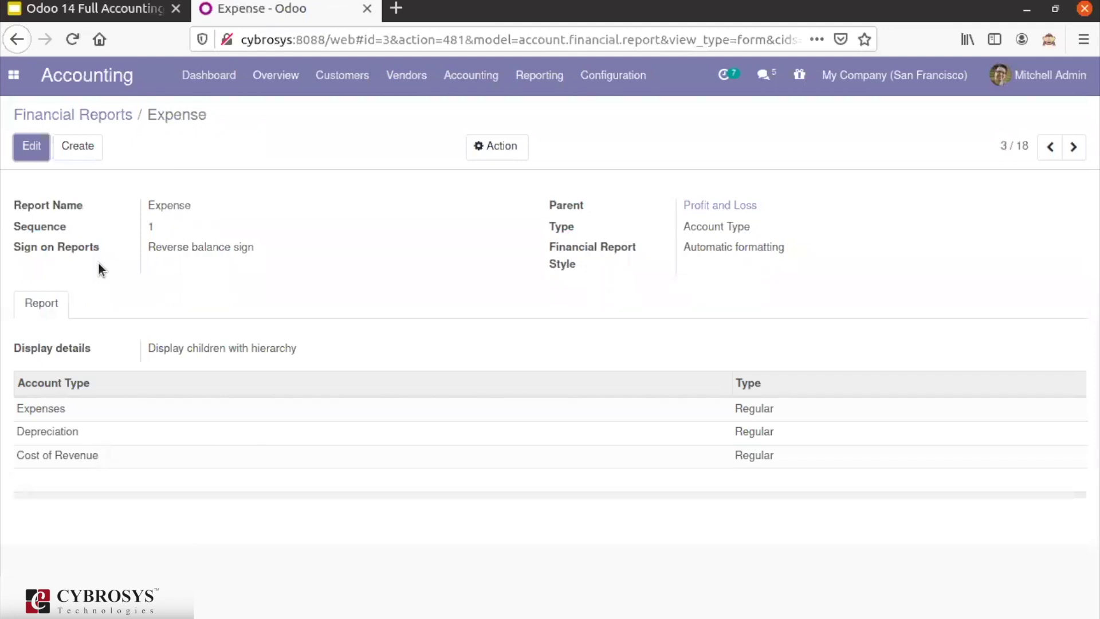
click(95, 114)
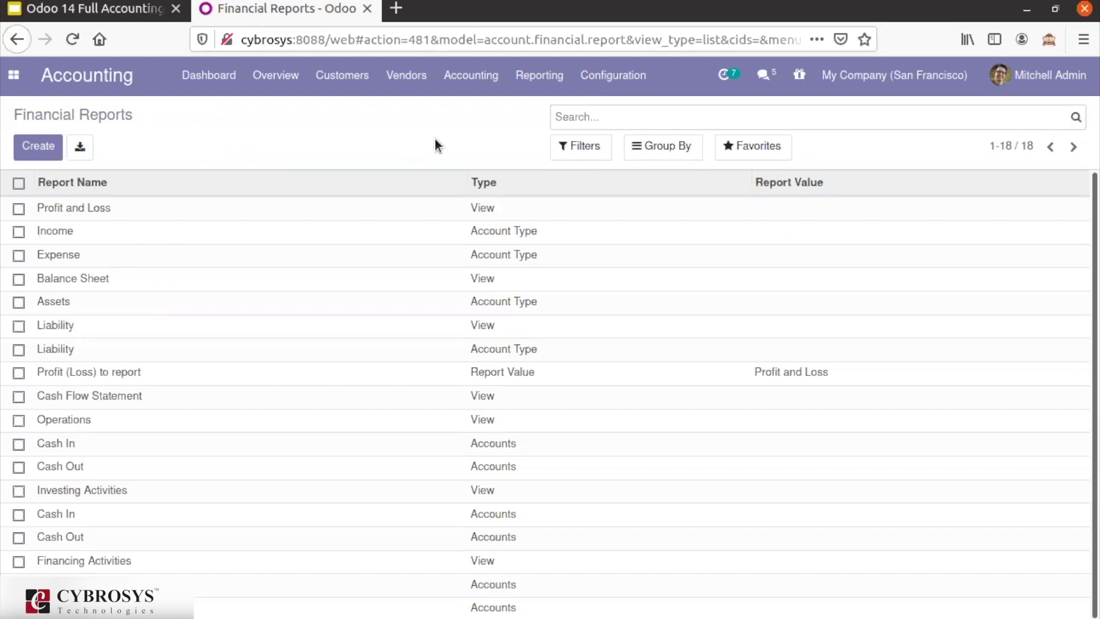
Look at a blank new financial report form without saving it, and view the definition of the Liability report of type View.
click(533, 87)
click(533, 87)
click(39, 147)
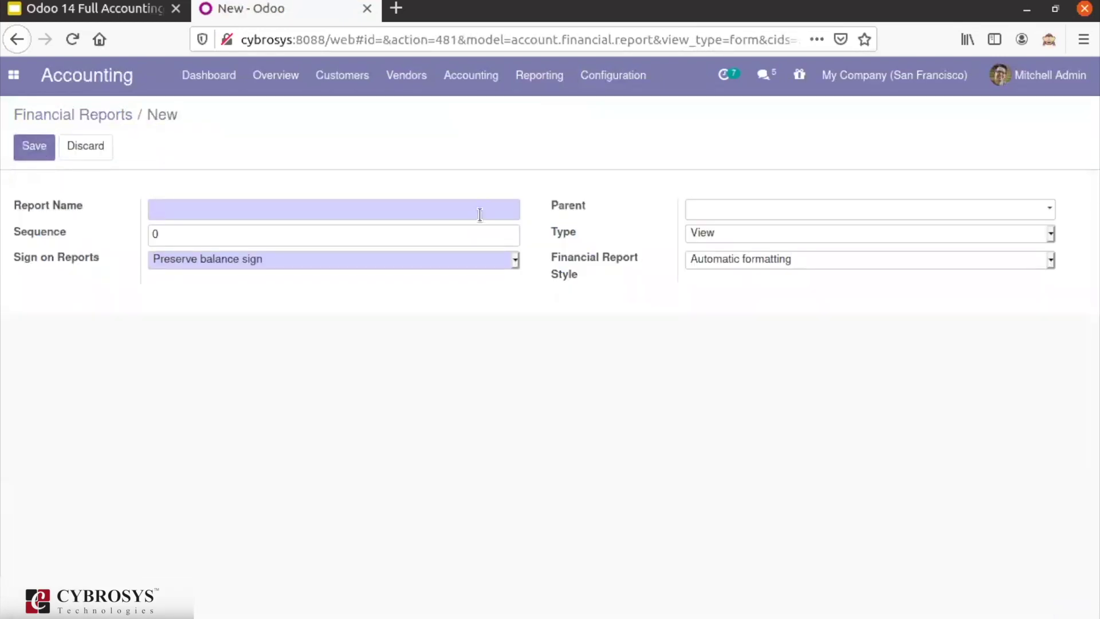
click(106, 114)
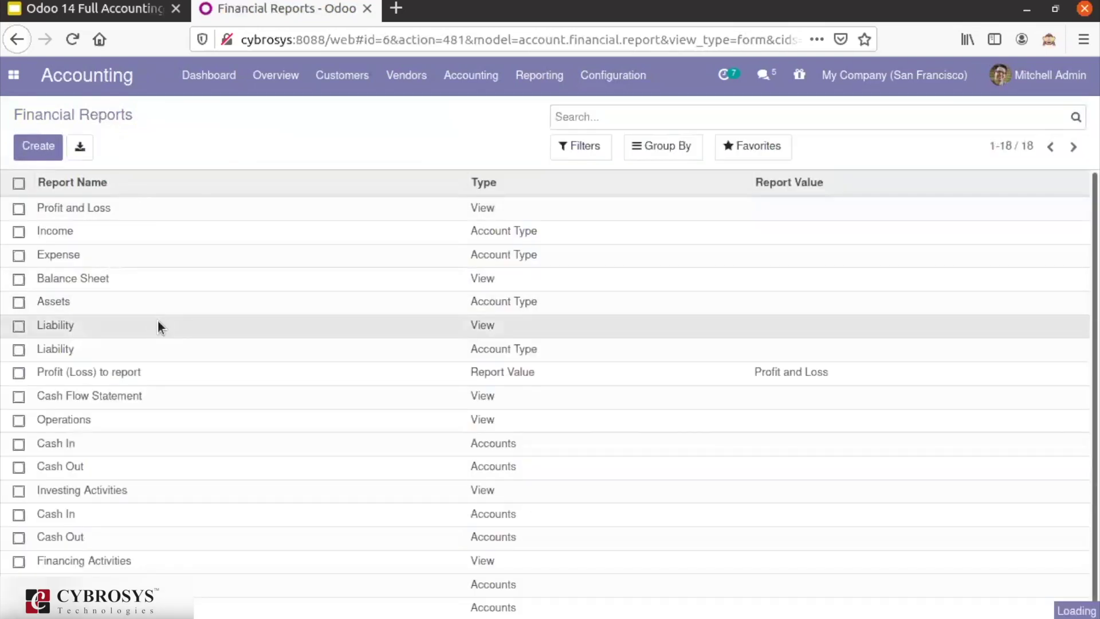
click(160, 326)
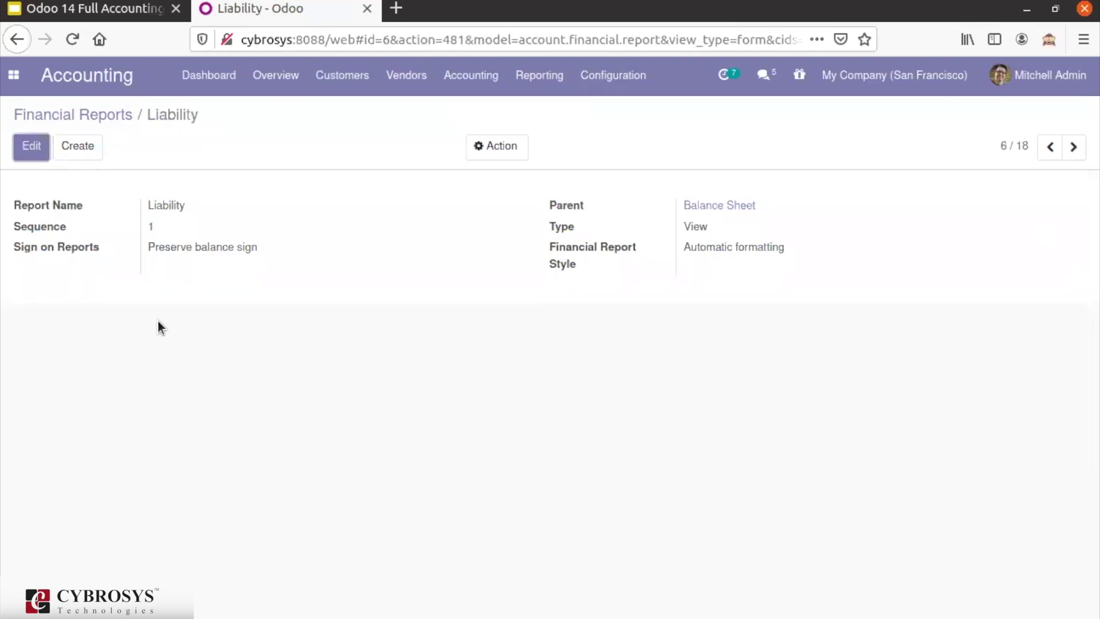
click(80, 113)
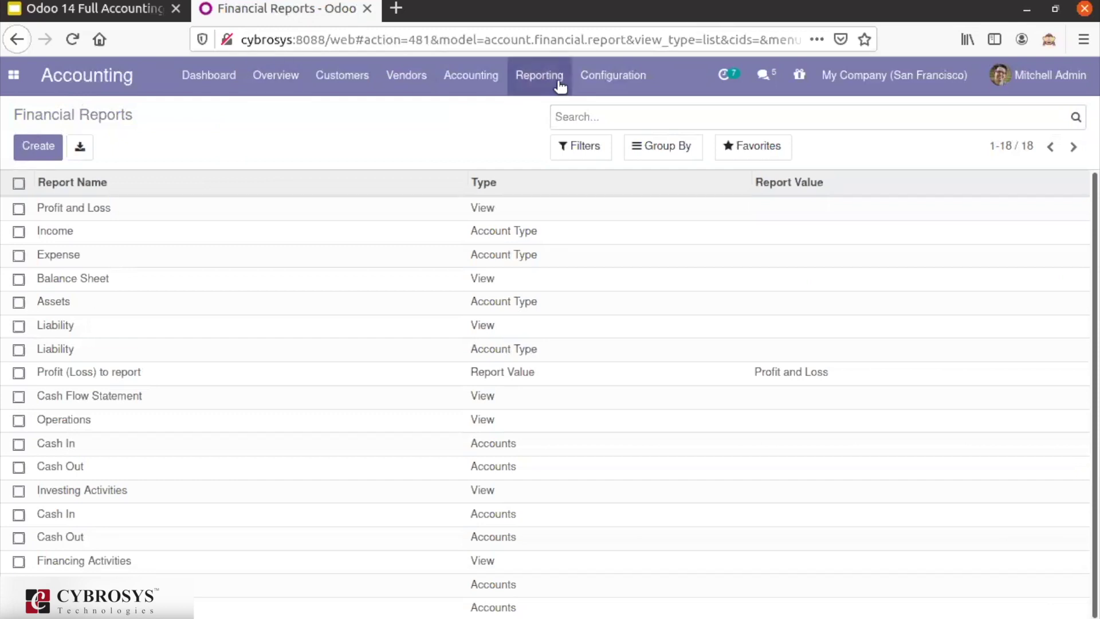
Open the list of customer invoices.
click(581, 84)
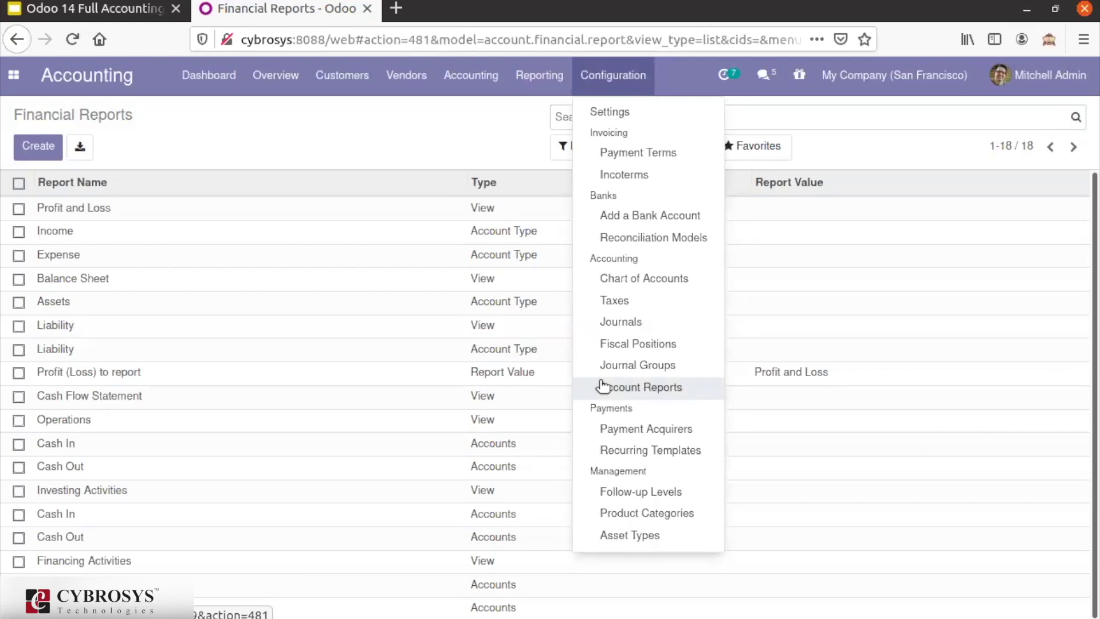
click(311, 166)
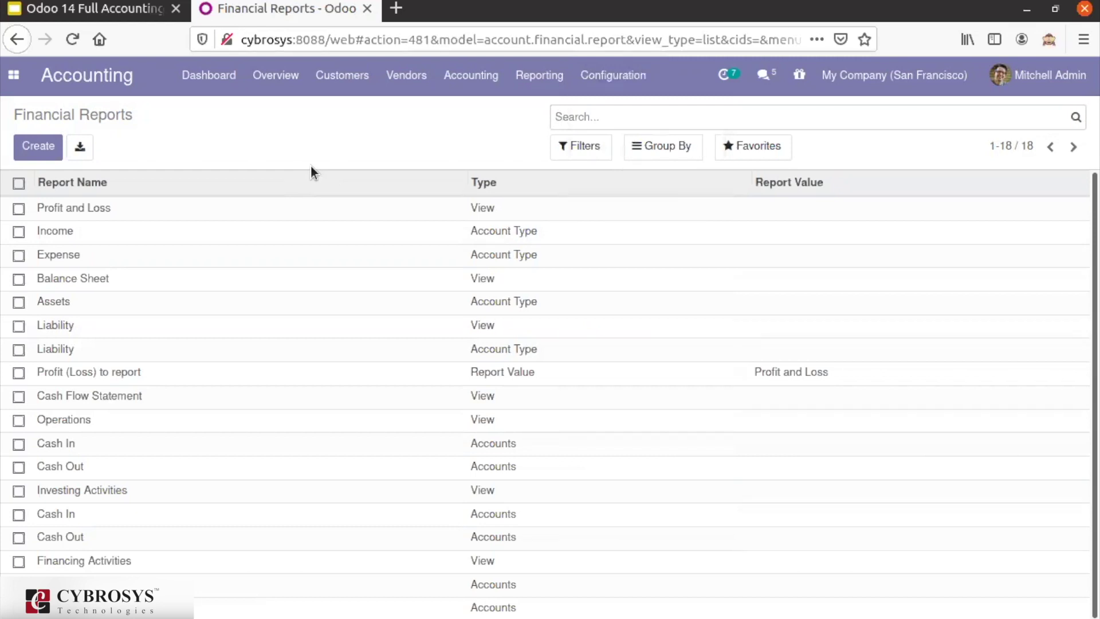
click(351, 86)
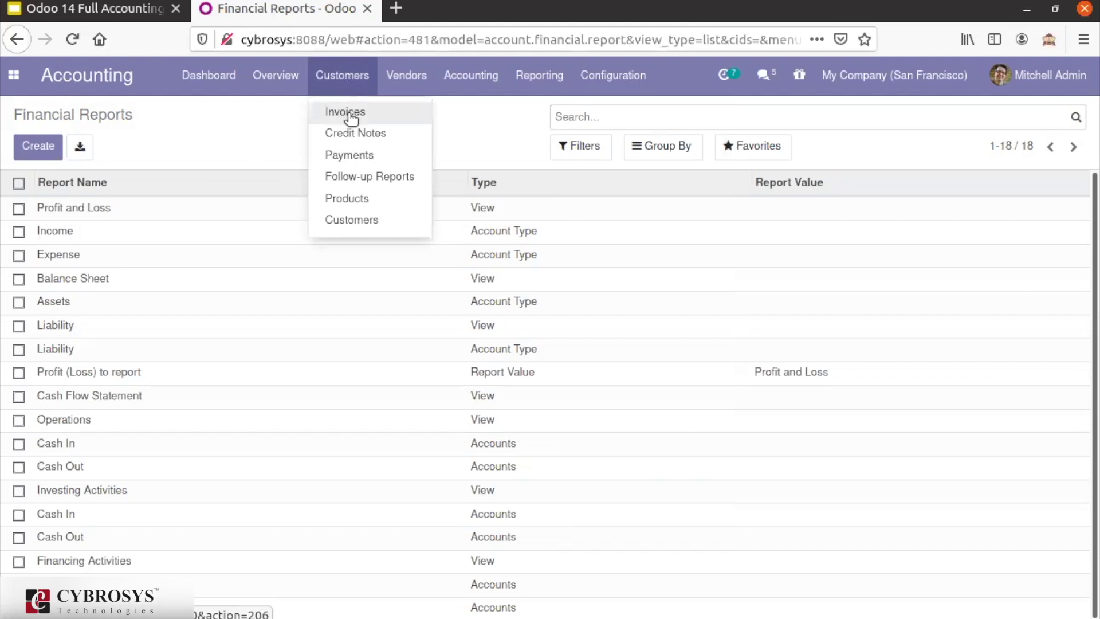
click(347, 113)
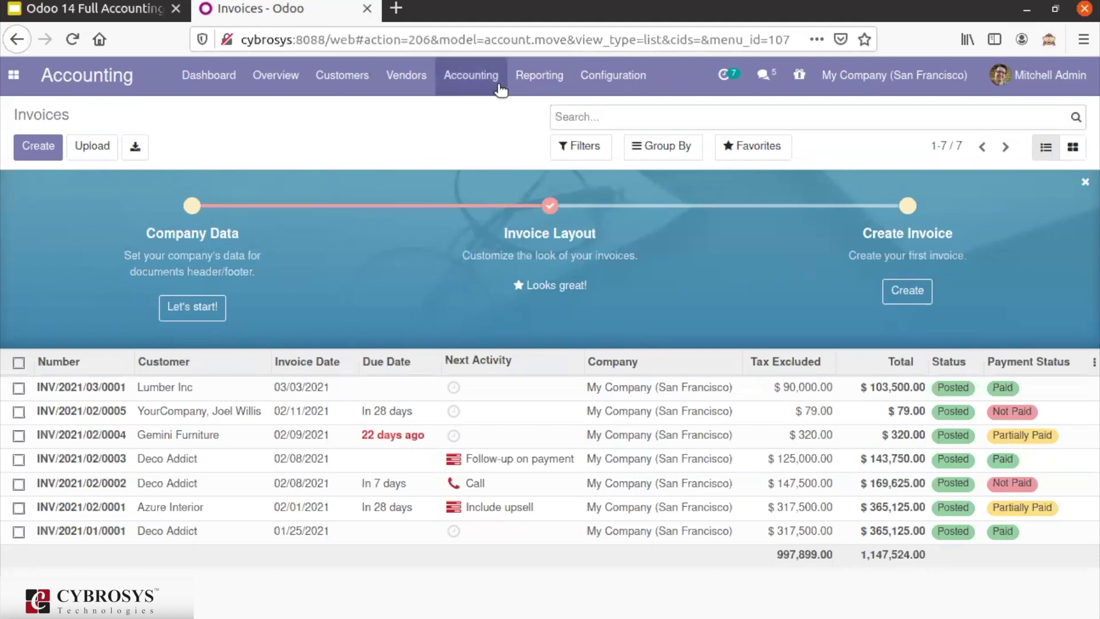
Open the Bank journal for editing and show its payment configuration with the incoming and outgoing payment methods.
click(594, 73)
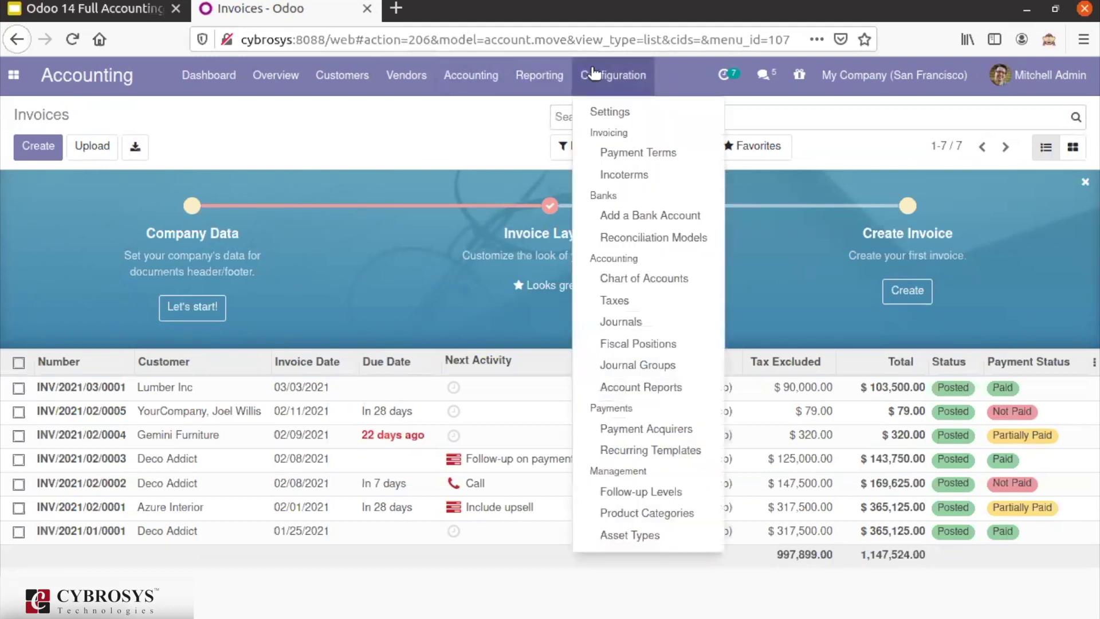
click(608, 320)
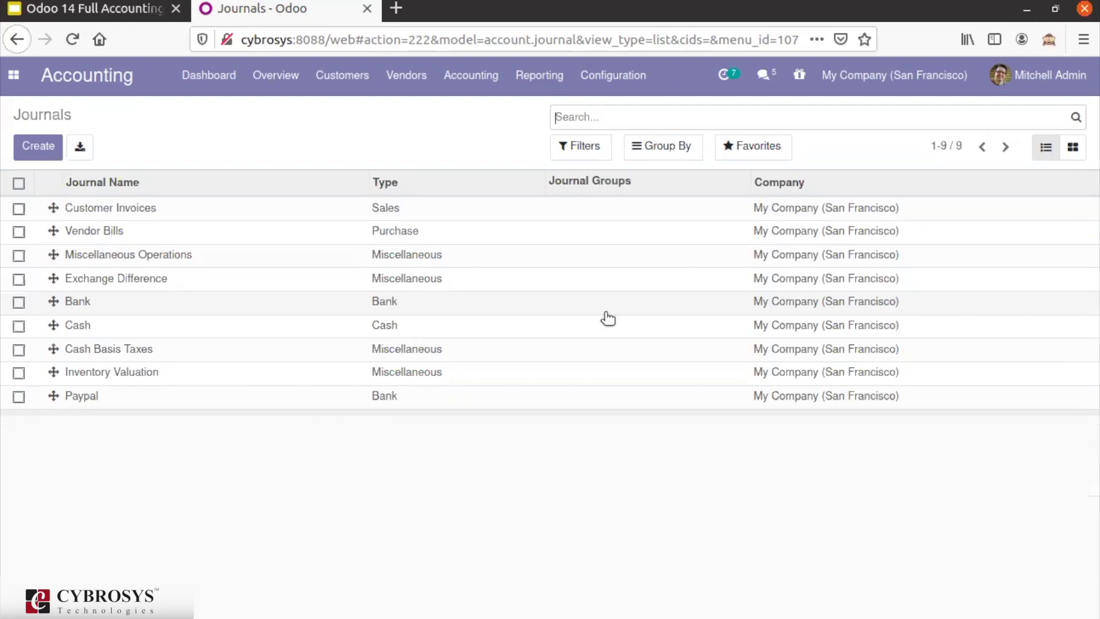
click(353, 304)
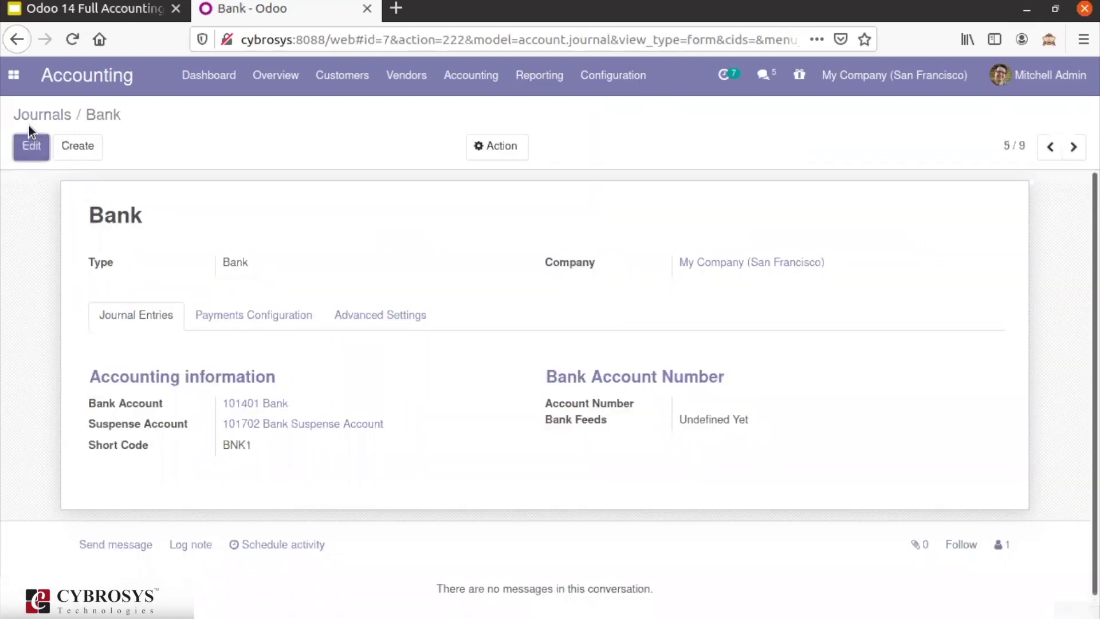
click(31, 147)
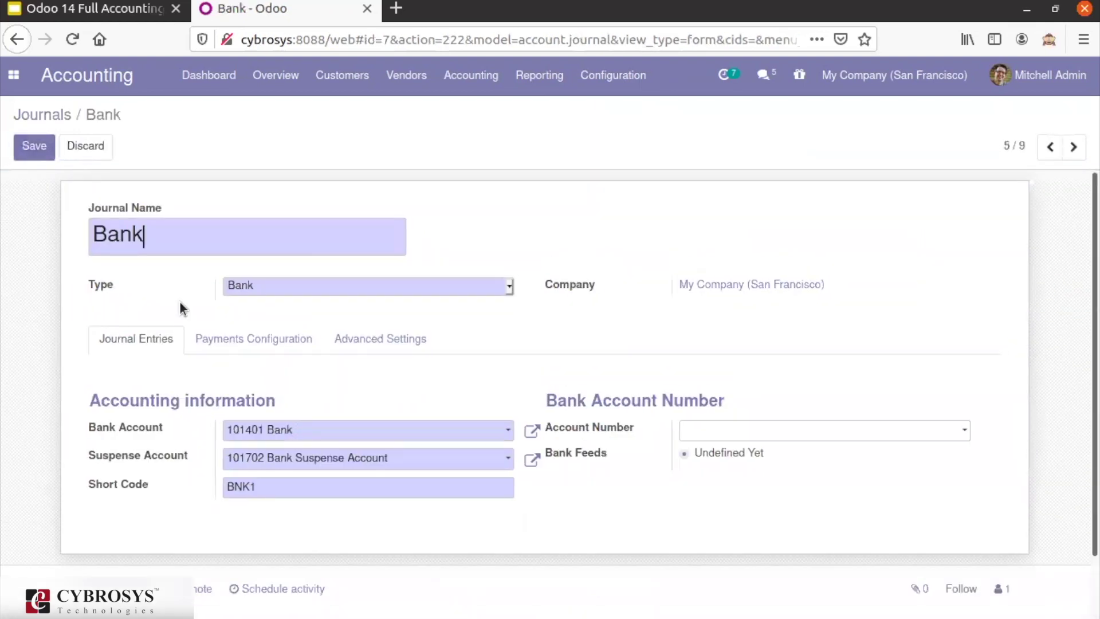
click(232, 341)
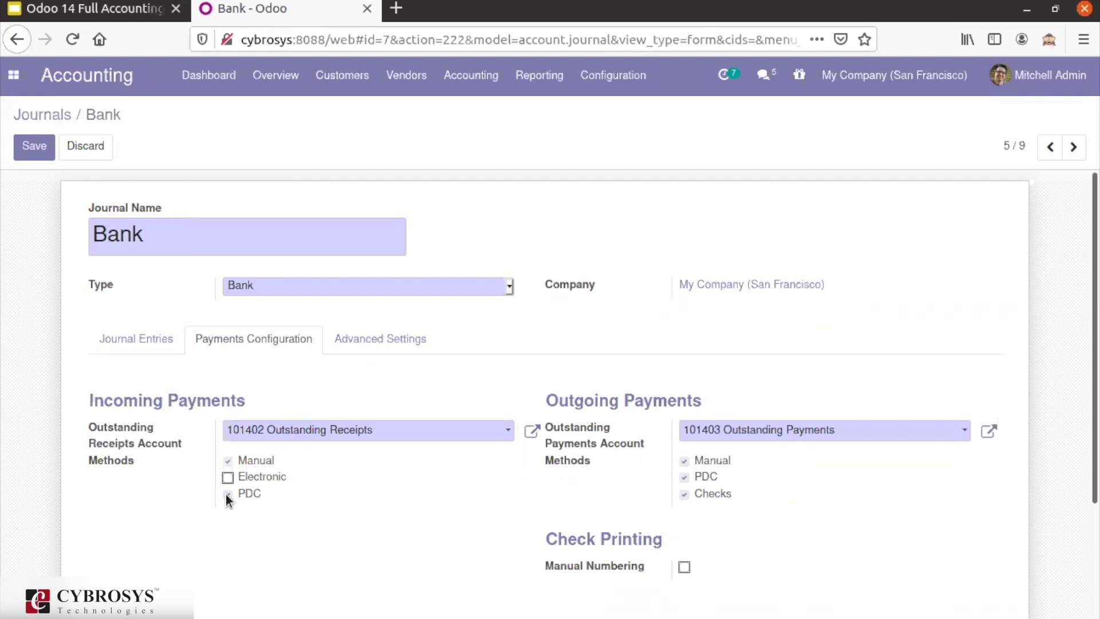
Check the available journal types, keep the type Bank, and save the Bank journal.
click(257, 286)
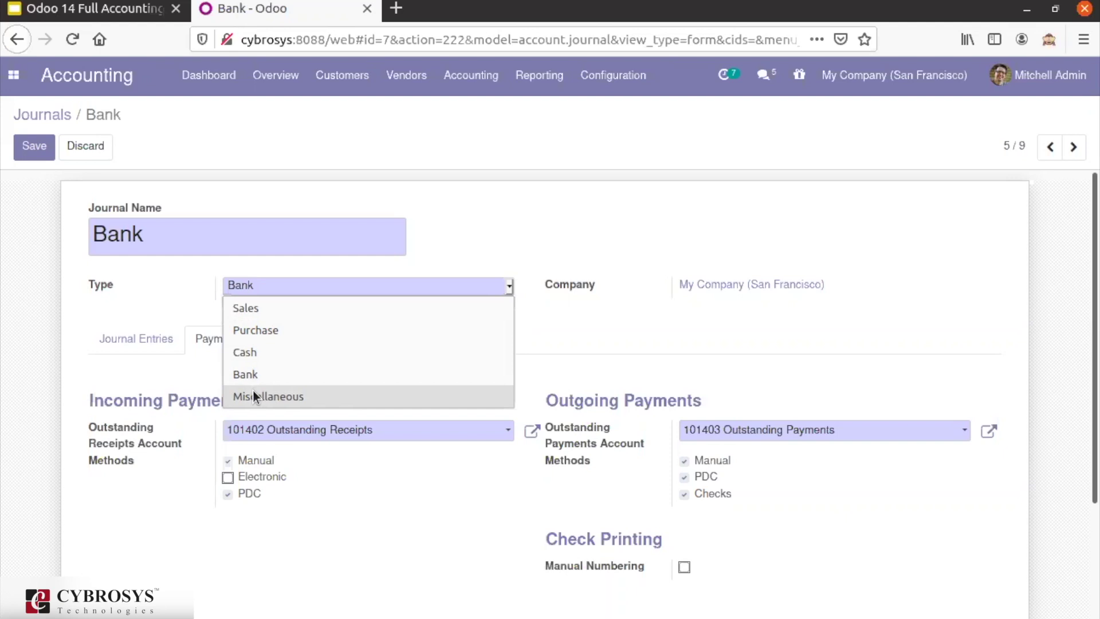
click(188, 301)
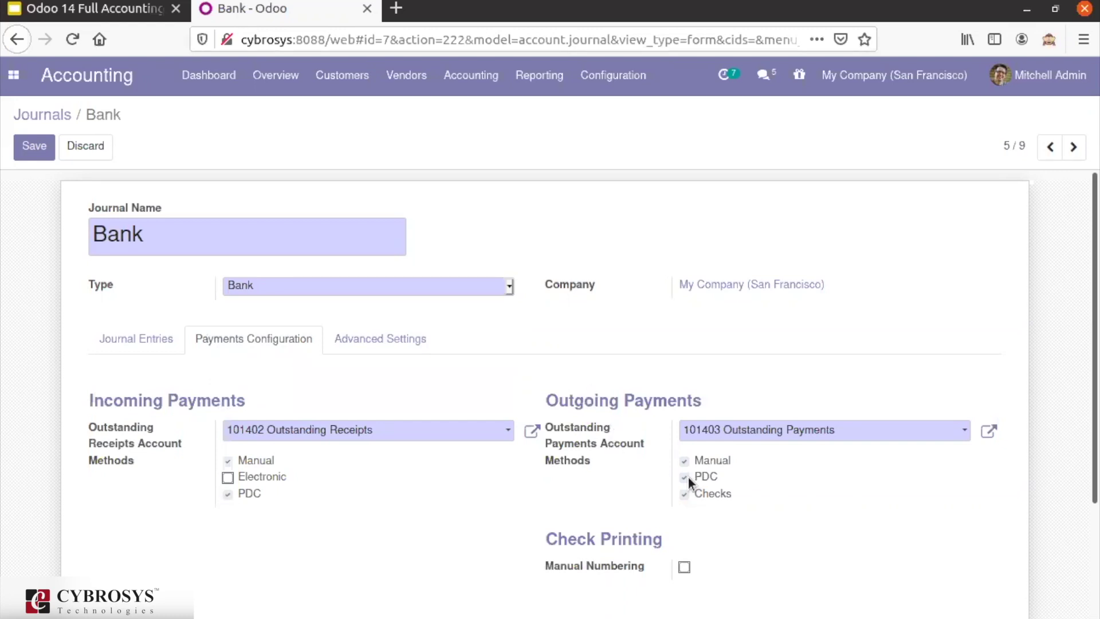
click(41, 154)
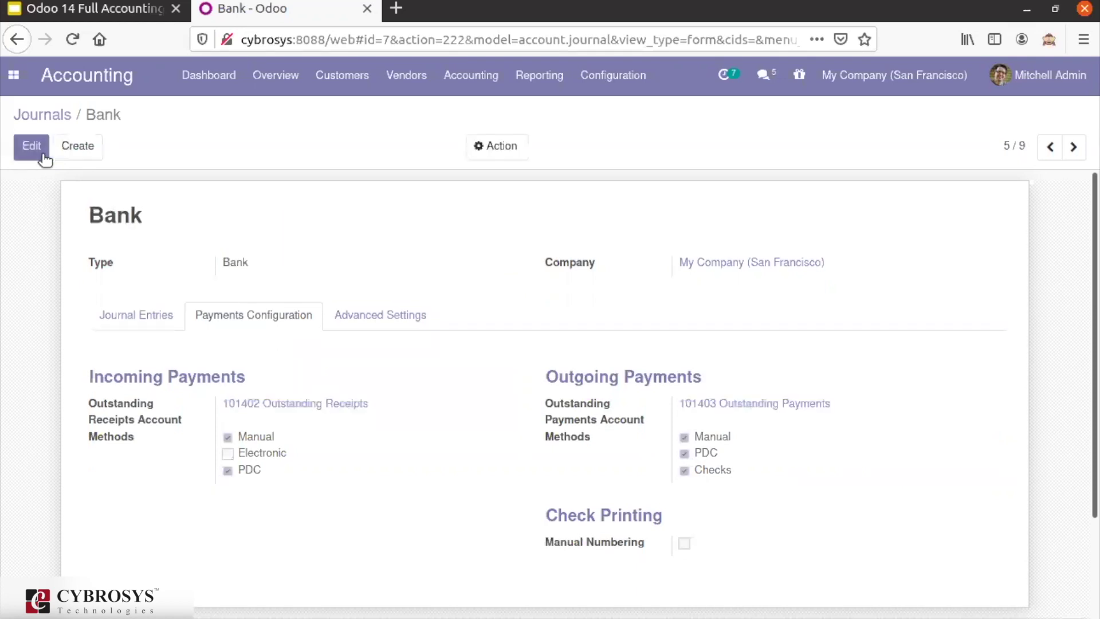
Open the unpaid $79.00 customer invoice dated 02/11/2021 from the customer invoices.
click(338, 86)
click(342, 115)
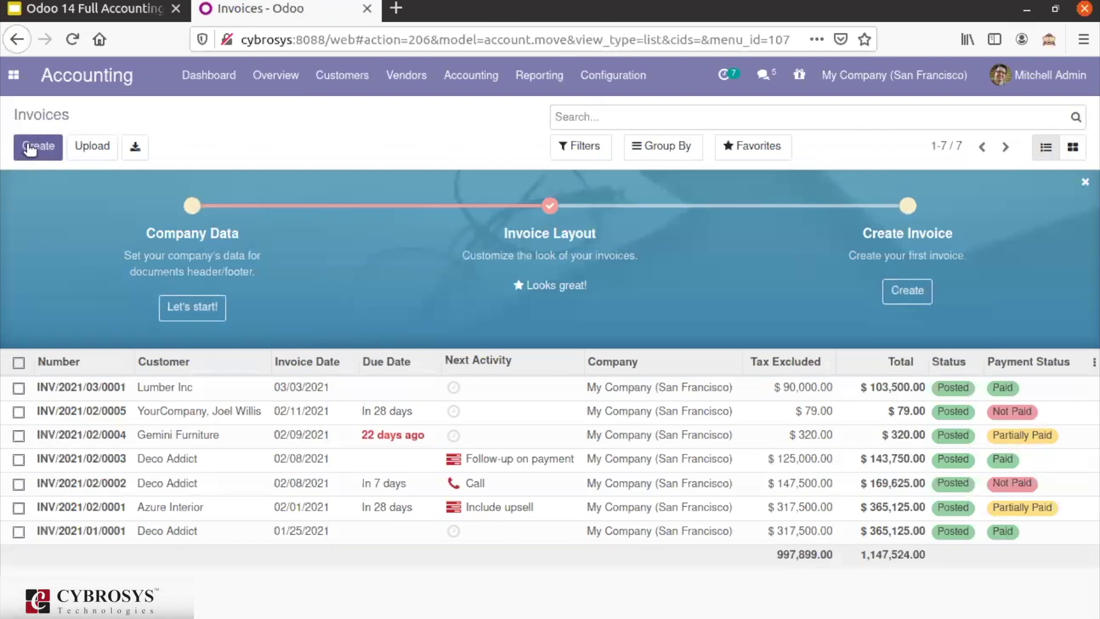
click(125, 412)
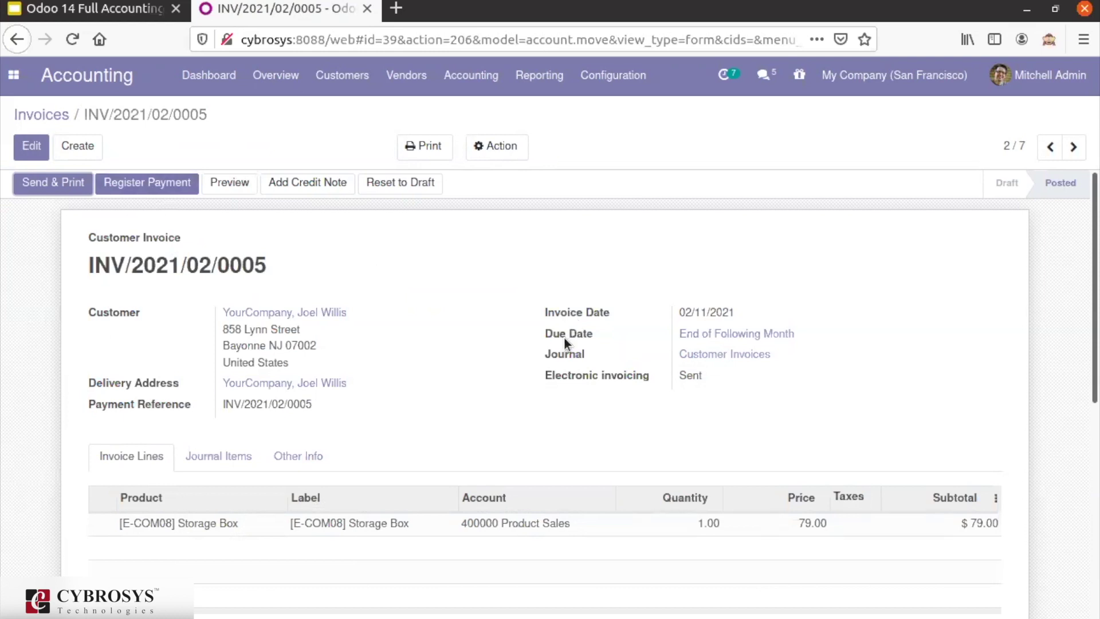
Start registering a payment for the invoice and choose PDC as the payment method.
click(153, 189)
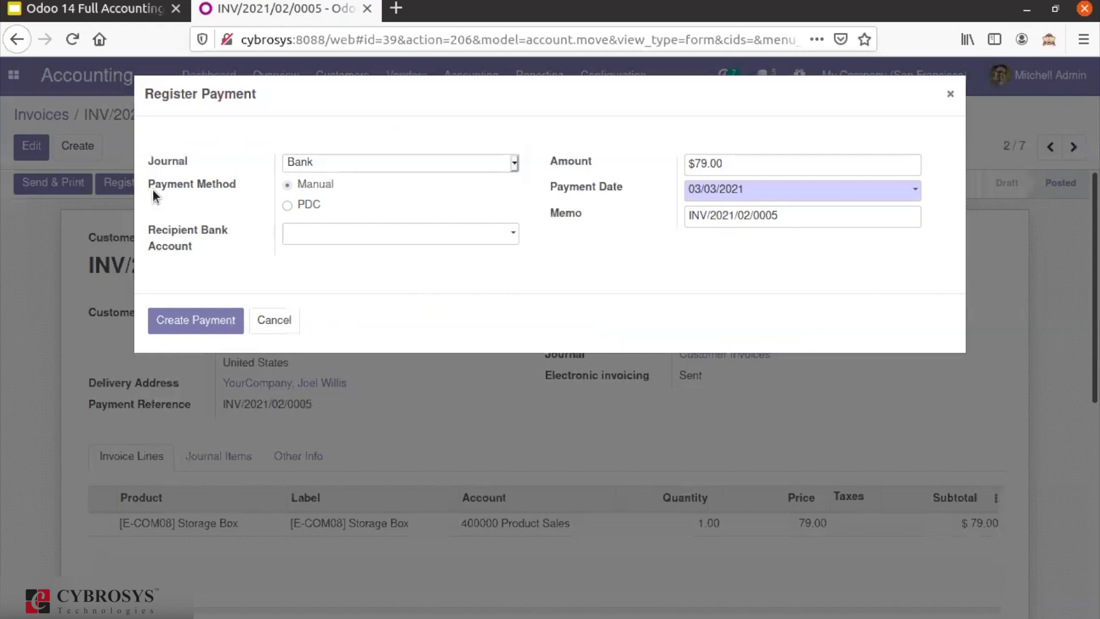
mouse_move(152, 188)
click(288, 206)
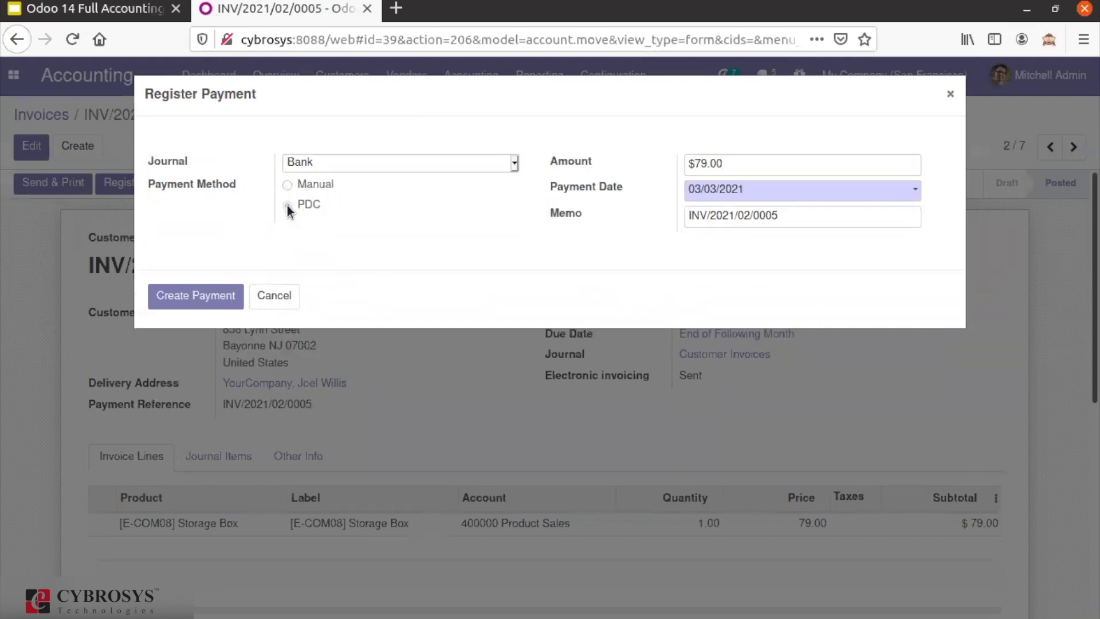
Compare the Manual and PDC payment methods for the $79.00 invoice payment, and create the payment from the Bank journal with PDC.
click(287, 184)
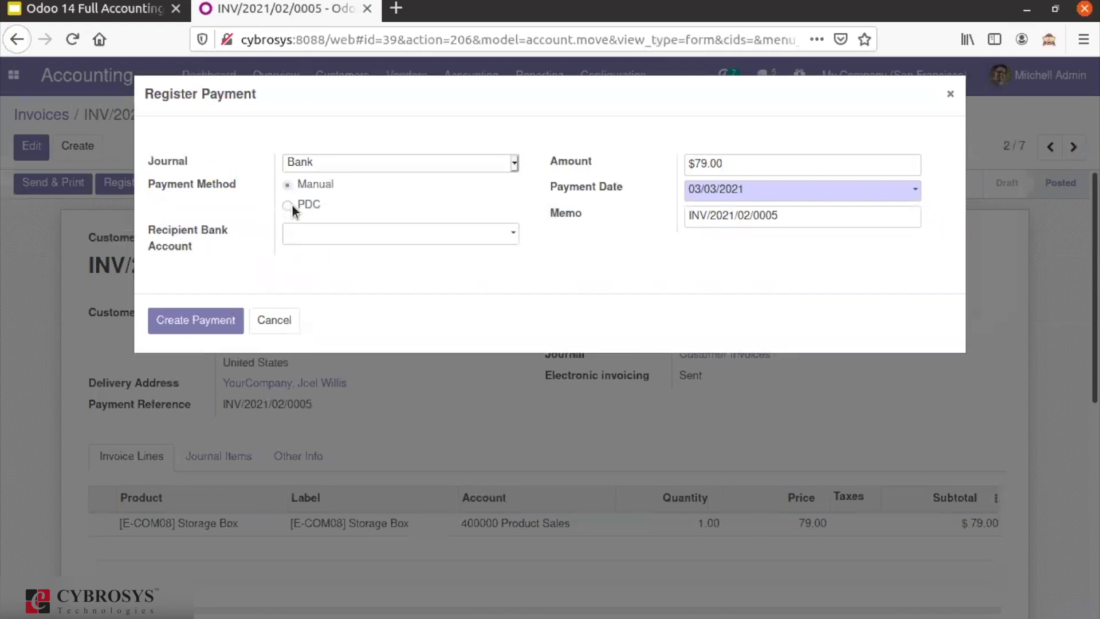
click(289, 204)
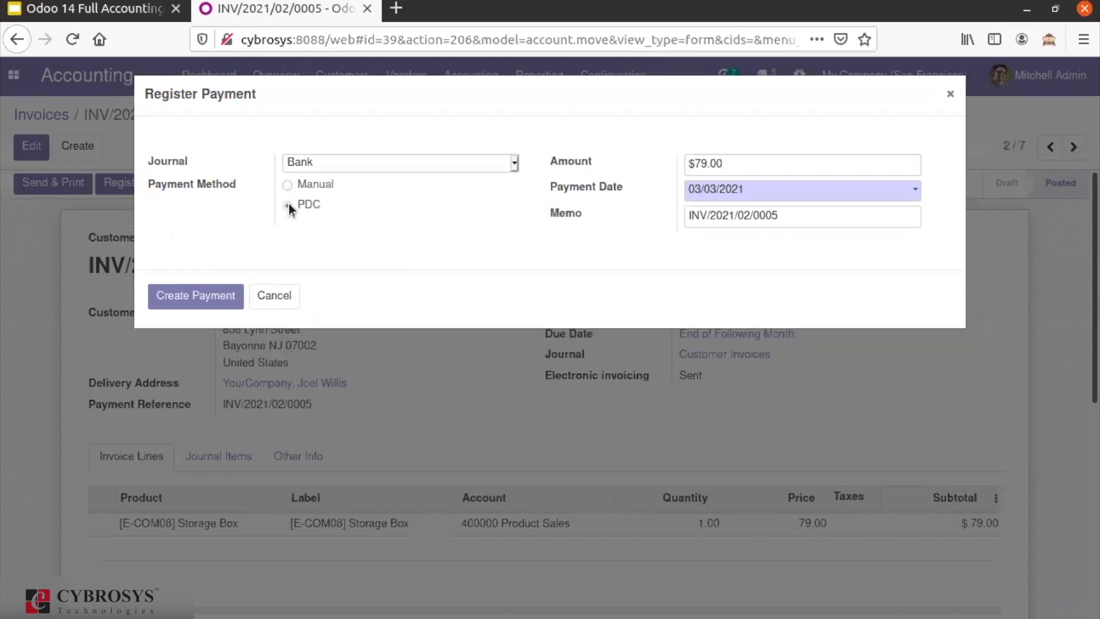
click(287, 184)
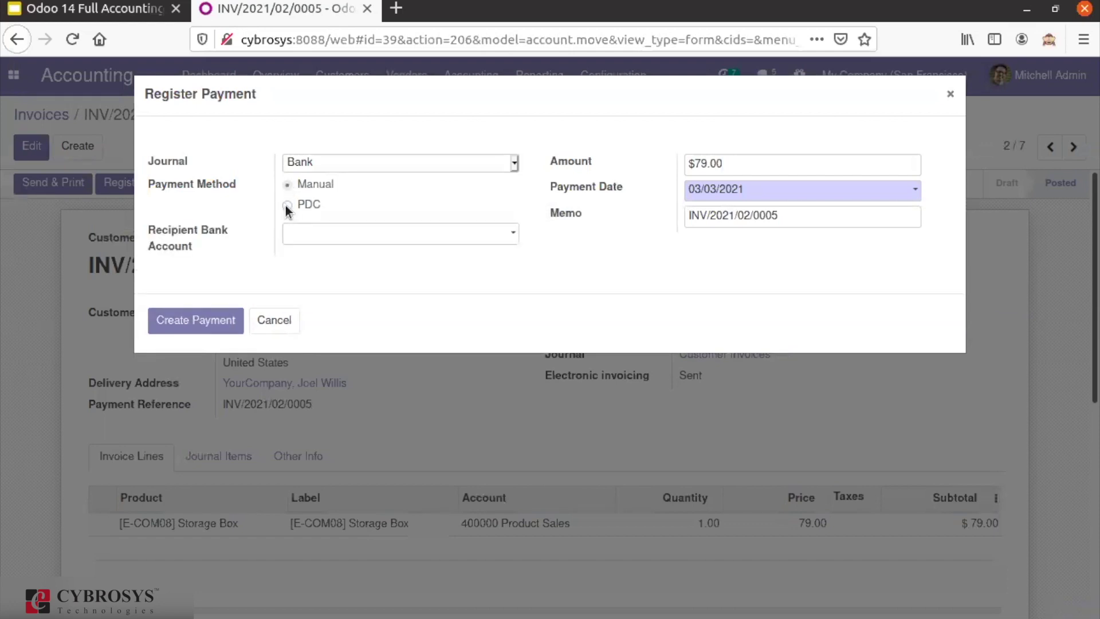
click(287, 206)
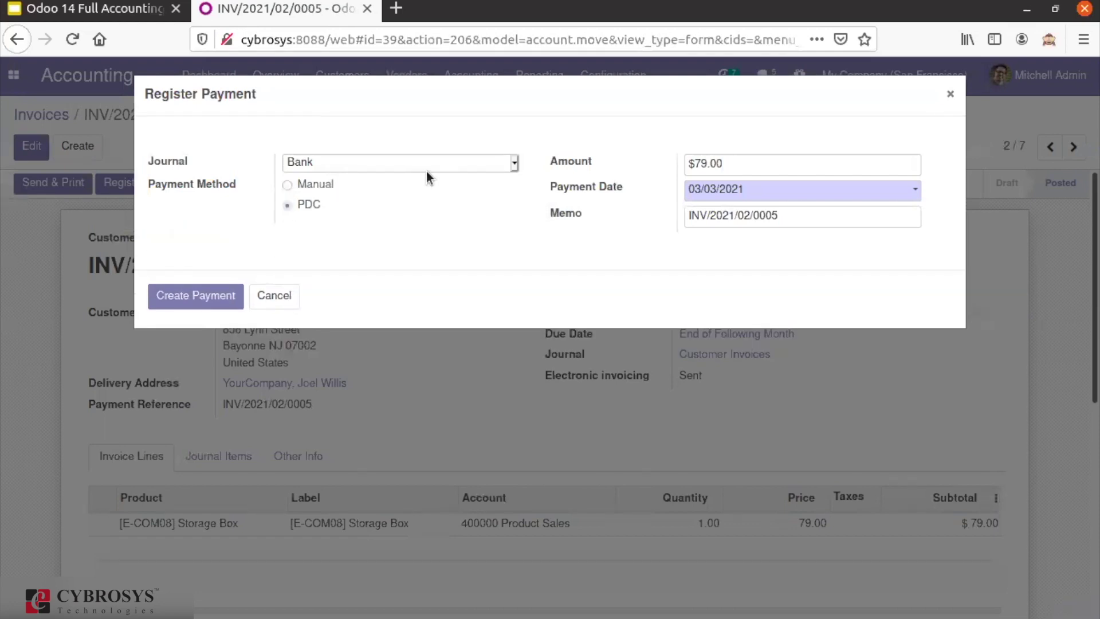
click(209, 298)
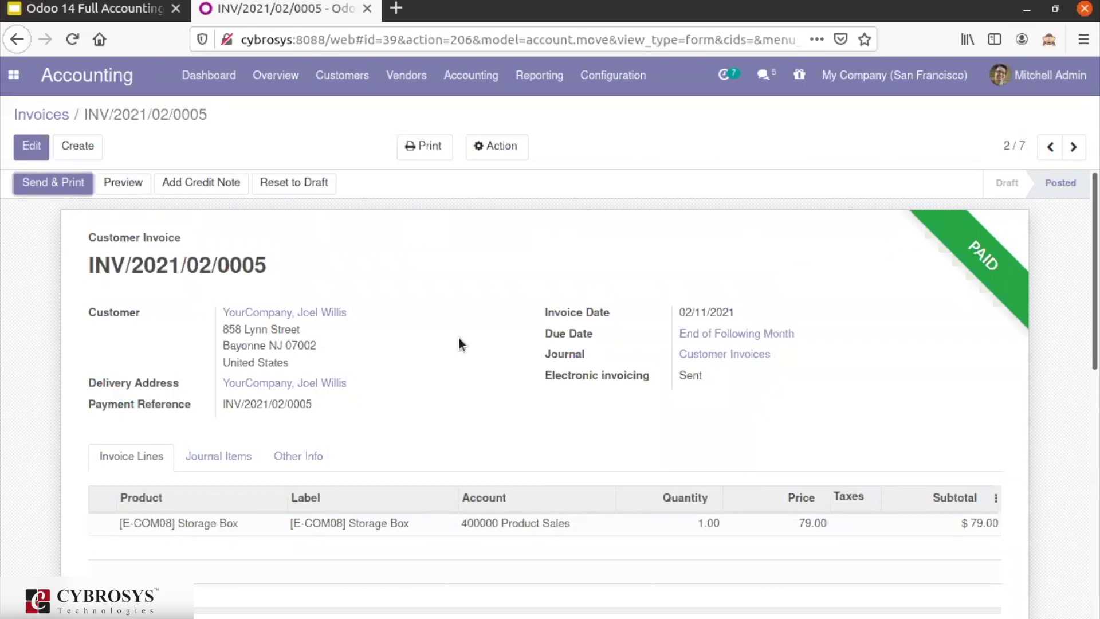
Leave the paid invoice and open the list of customer payments.
click(44, 115)
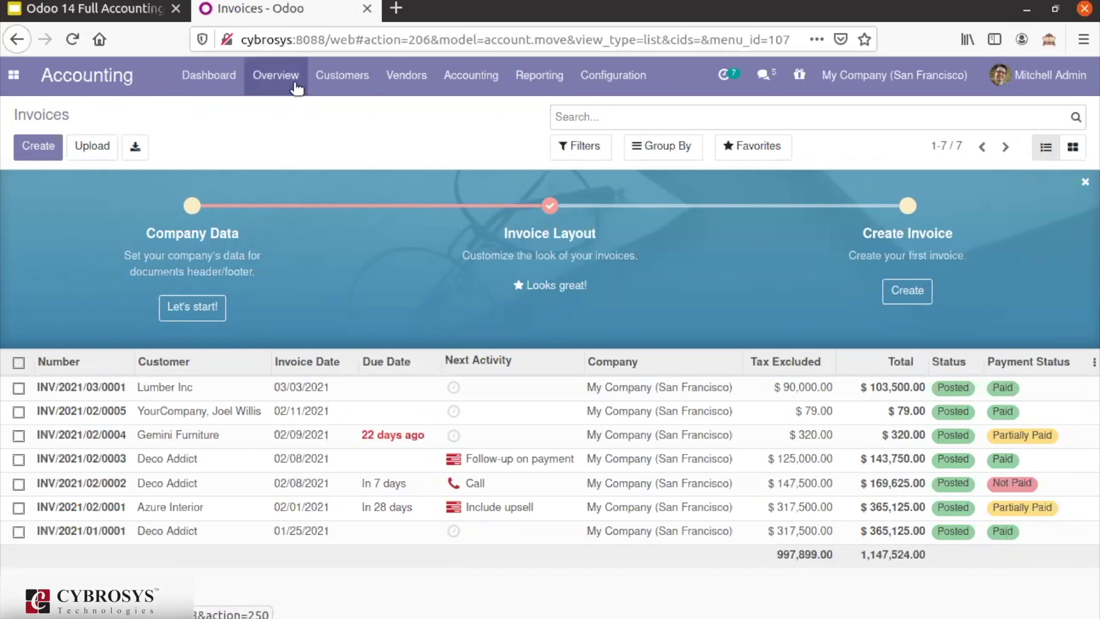
click(297, 87)
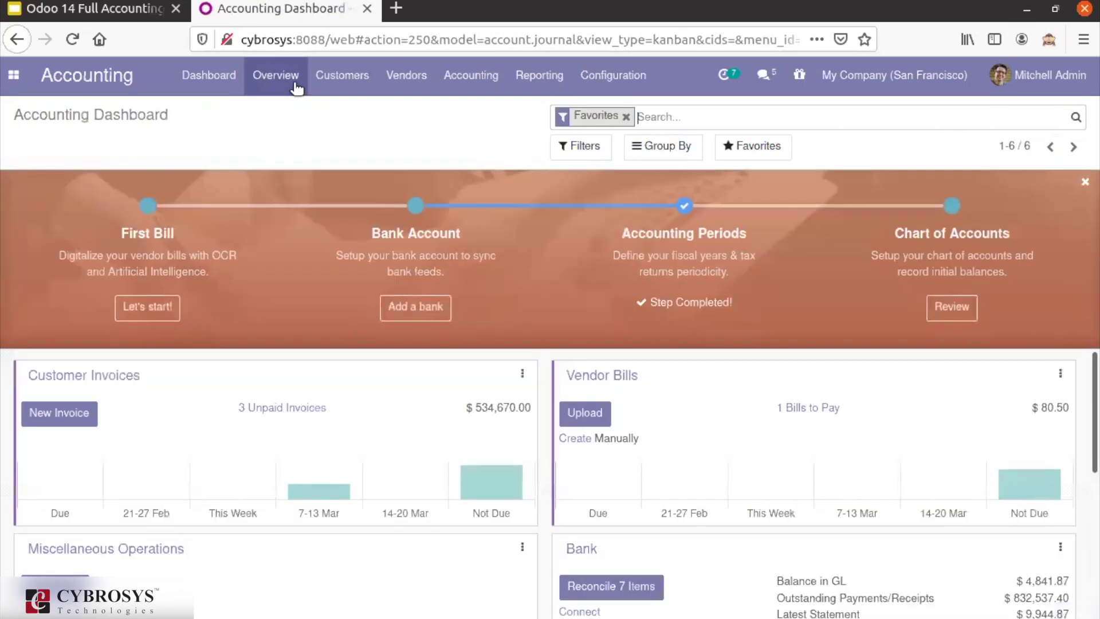
click(343, 80)
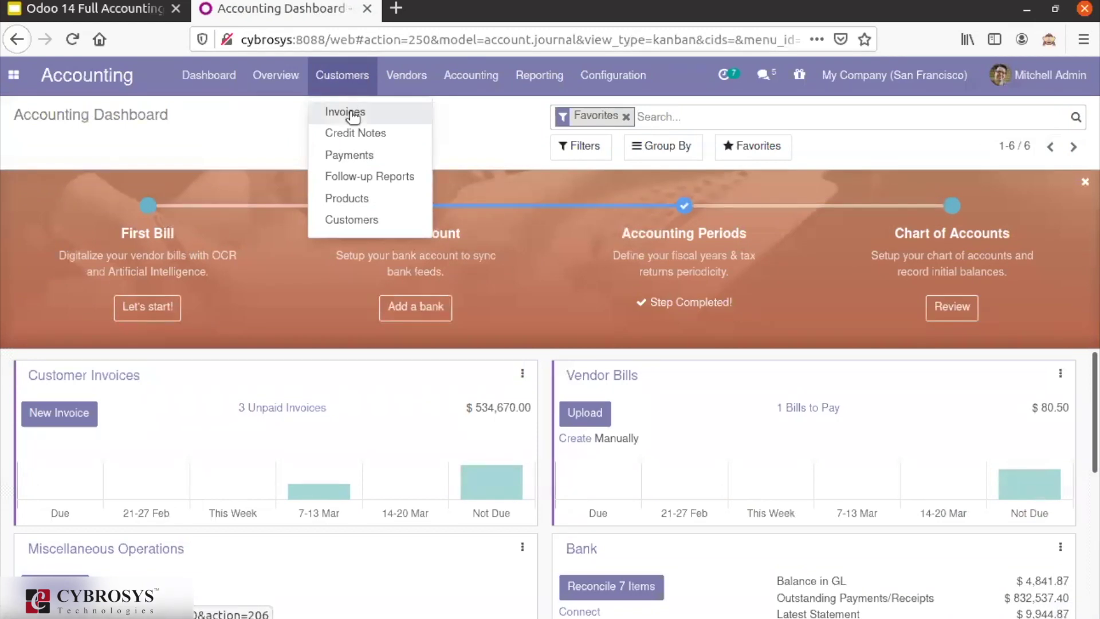
click(420, 76)
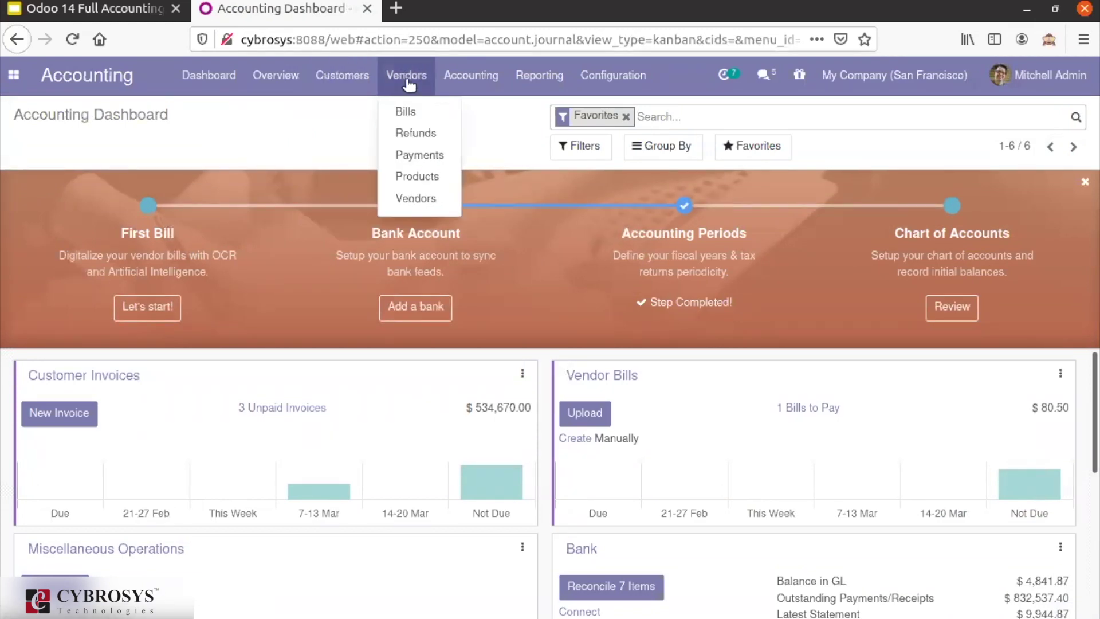
mouse_move(371, 91)
click(356, 158)
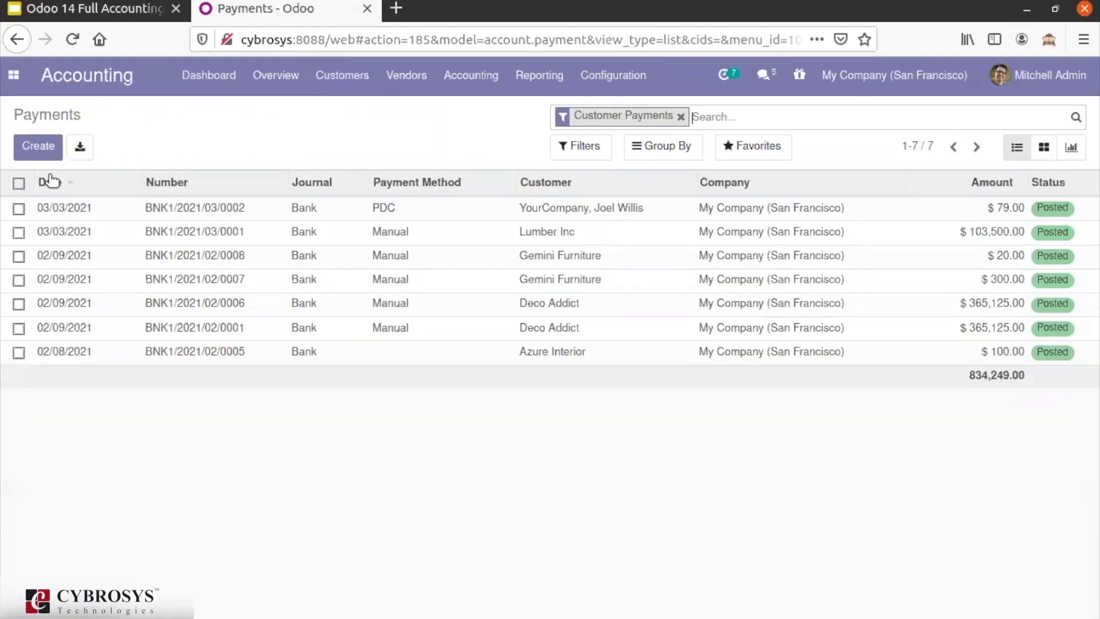
Compare the Manual and PDC methods on a new customer payment, including the Effective Date field's explanation, and discard the payment.
click(38, 146)
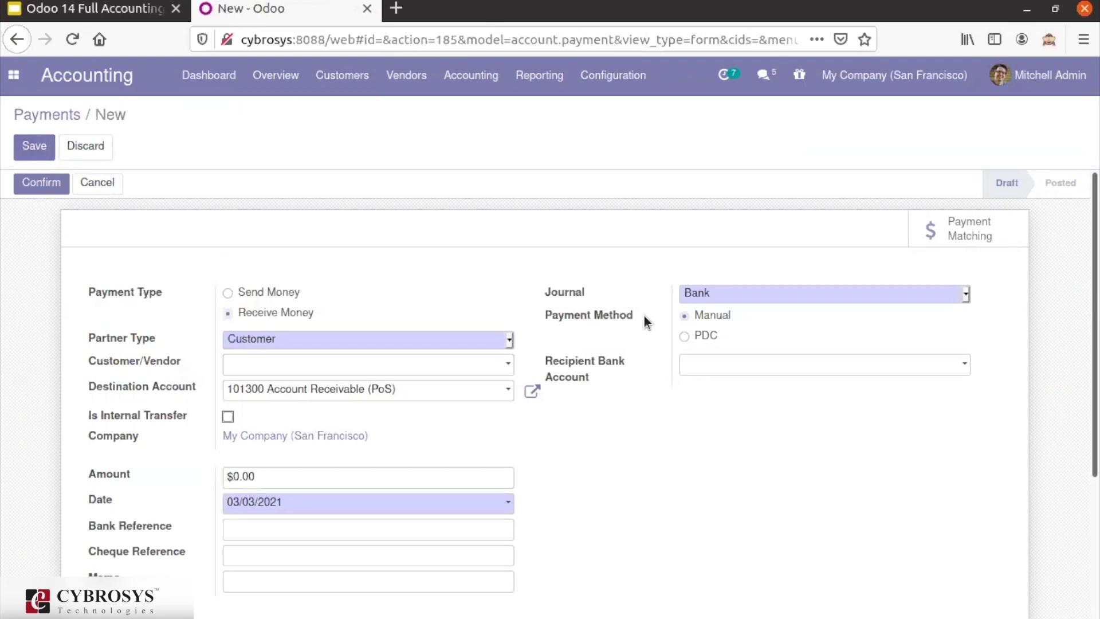
click(685, 337)
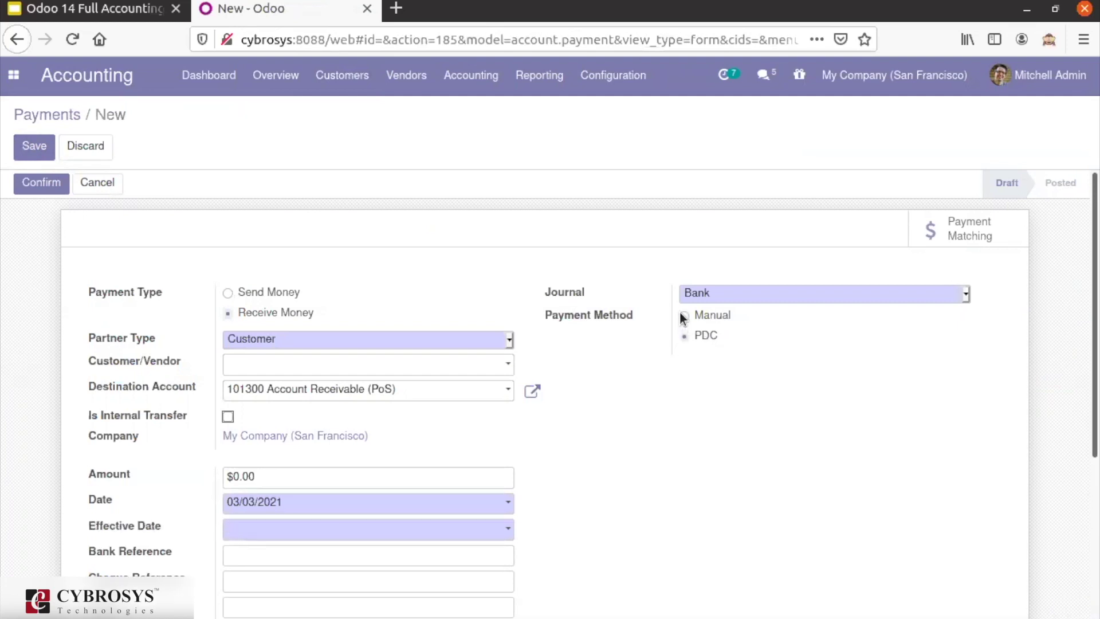
click(682, 315)
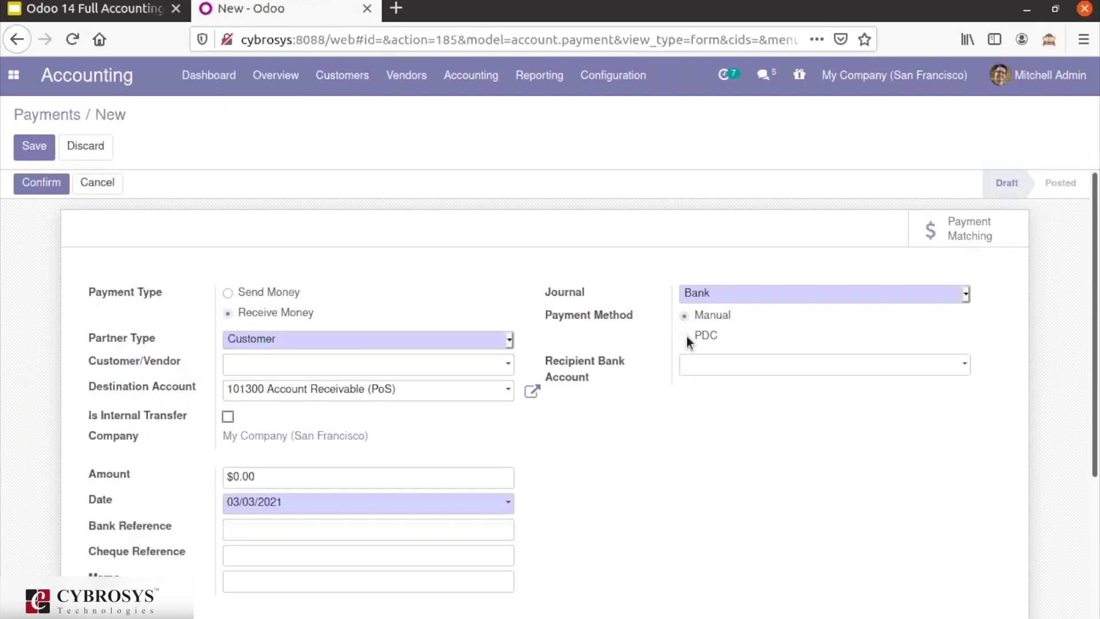
click(687, 336)
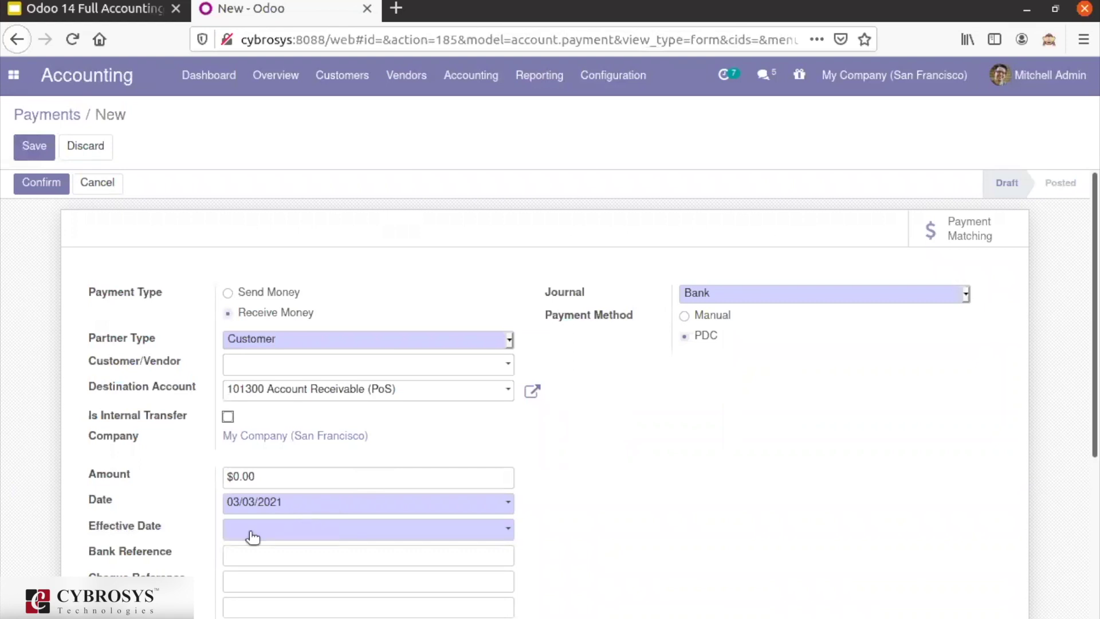
mouse_move(109, 525)
mouse_move(142, 528)
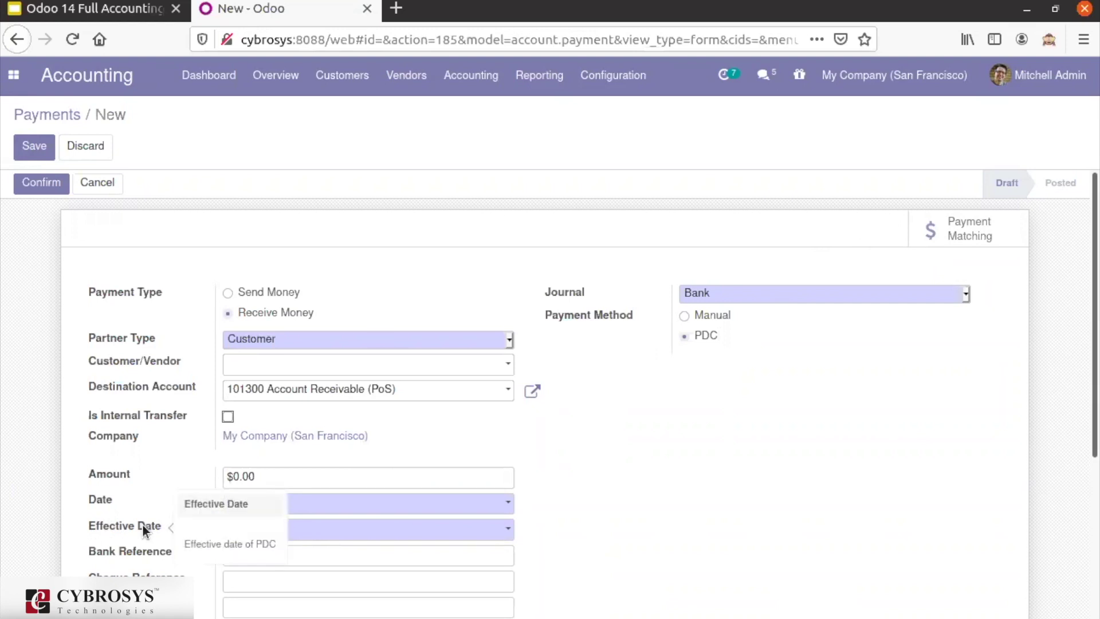
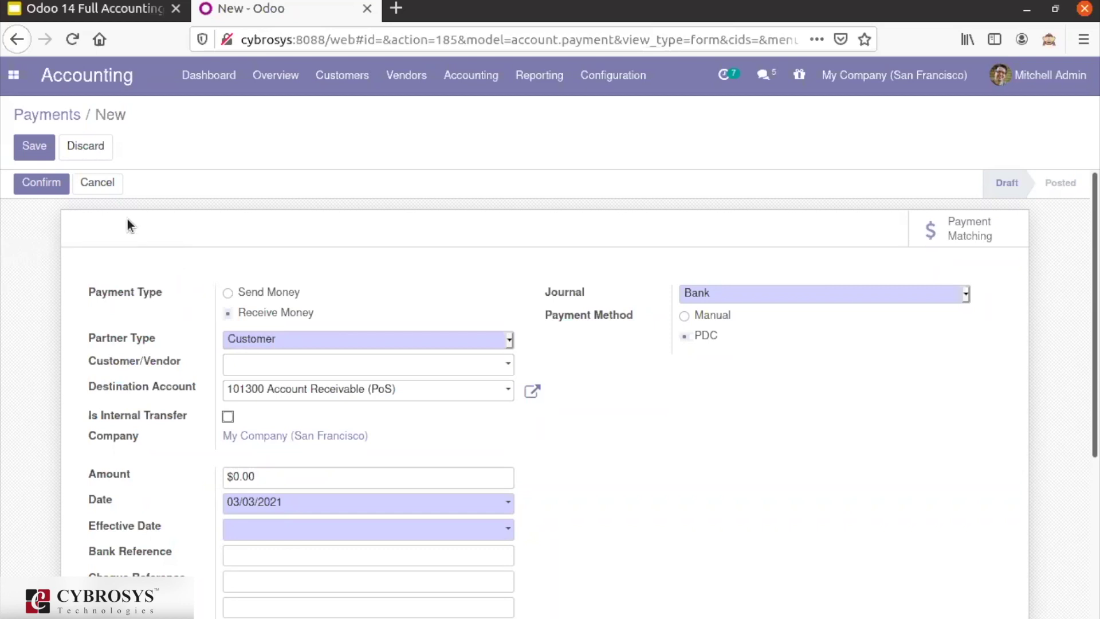
click(62, 114)
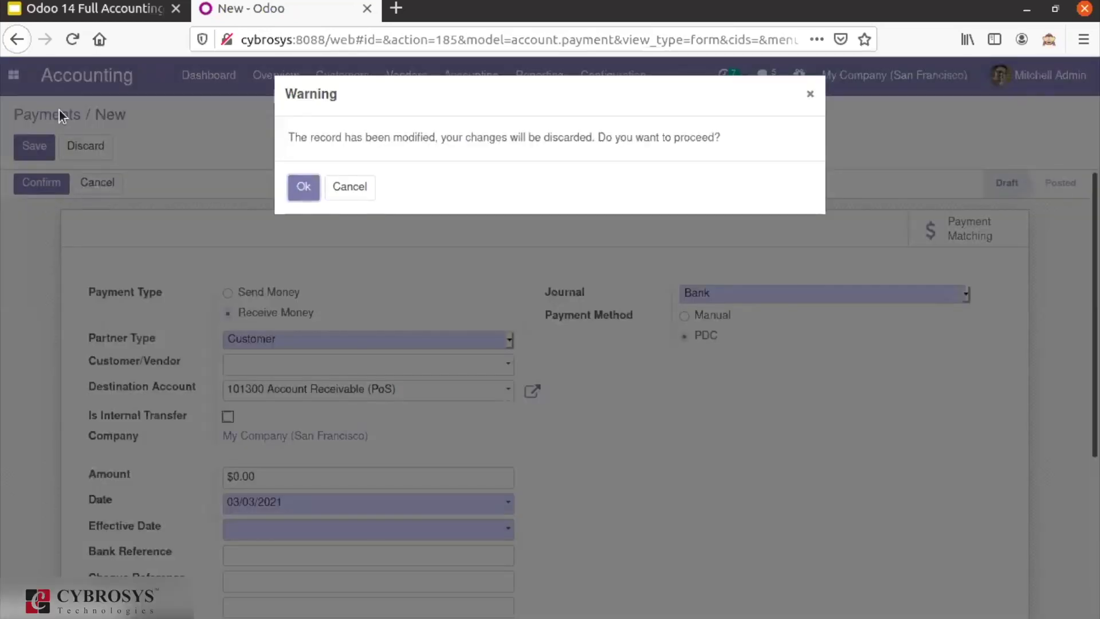
click(305, 186)
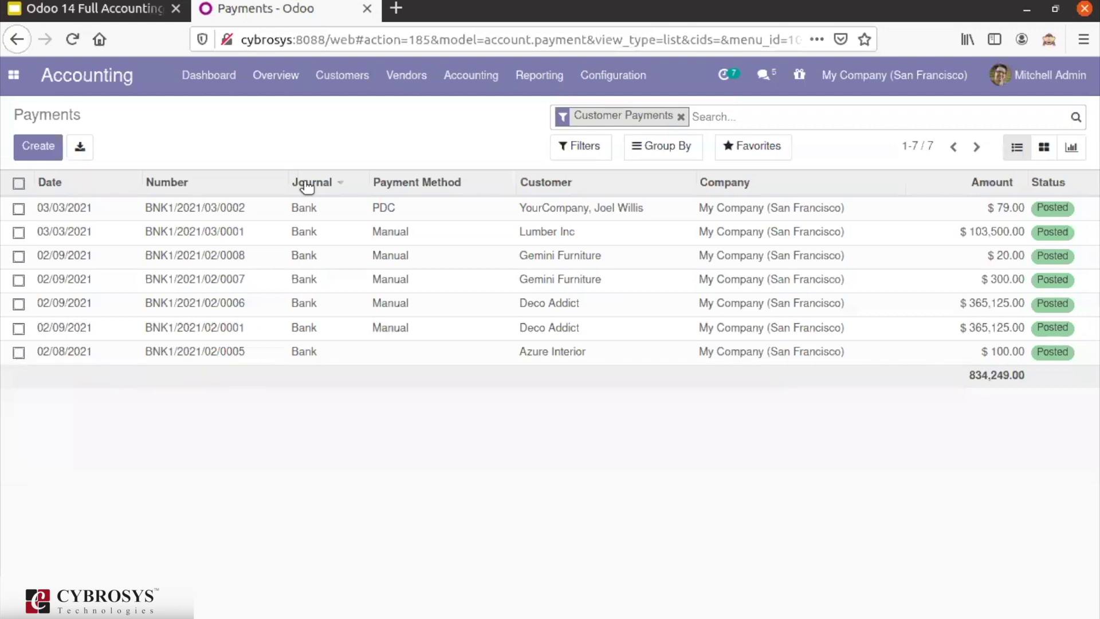
Open the Azure Interior record from the customer list for editing.
click(600, 79)
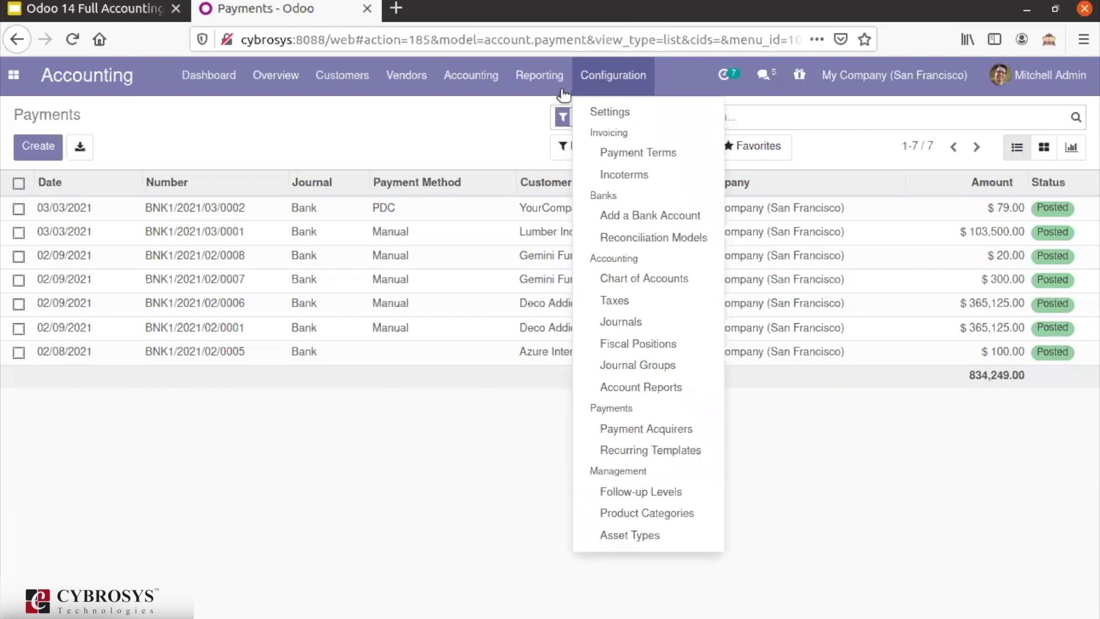
mouse_move(539, 76)
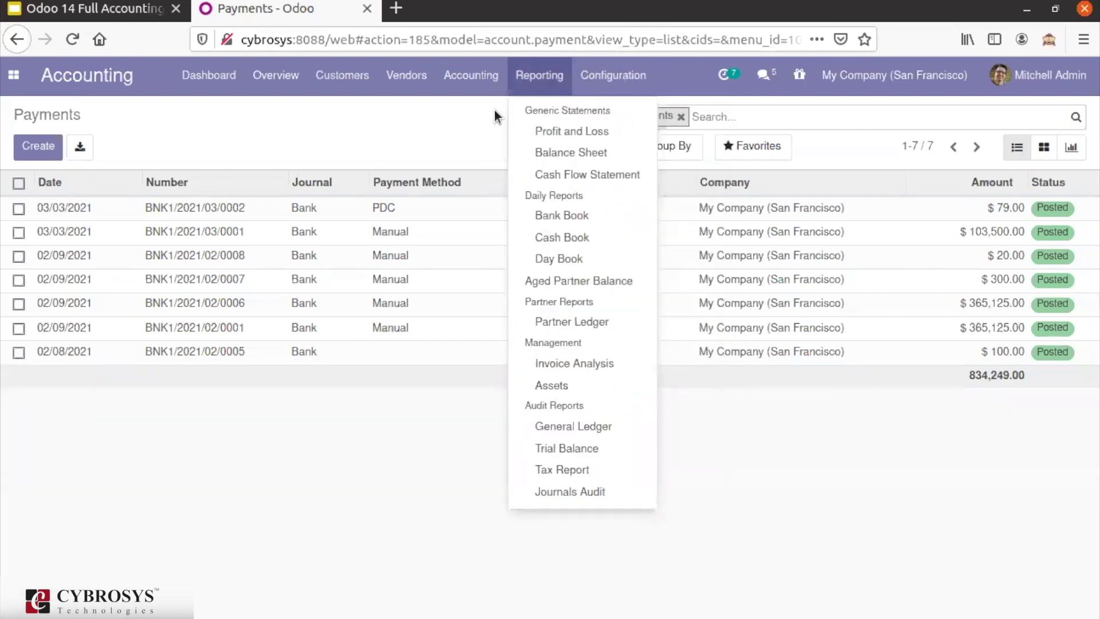
click(427, 124)
click(354, 87)
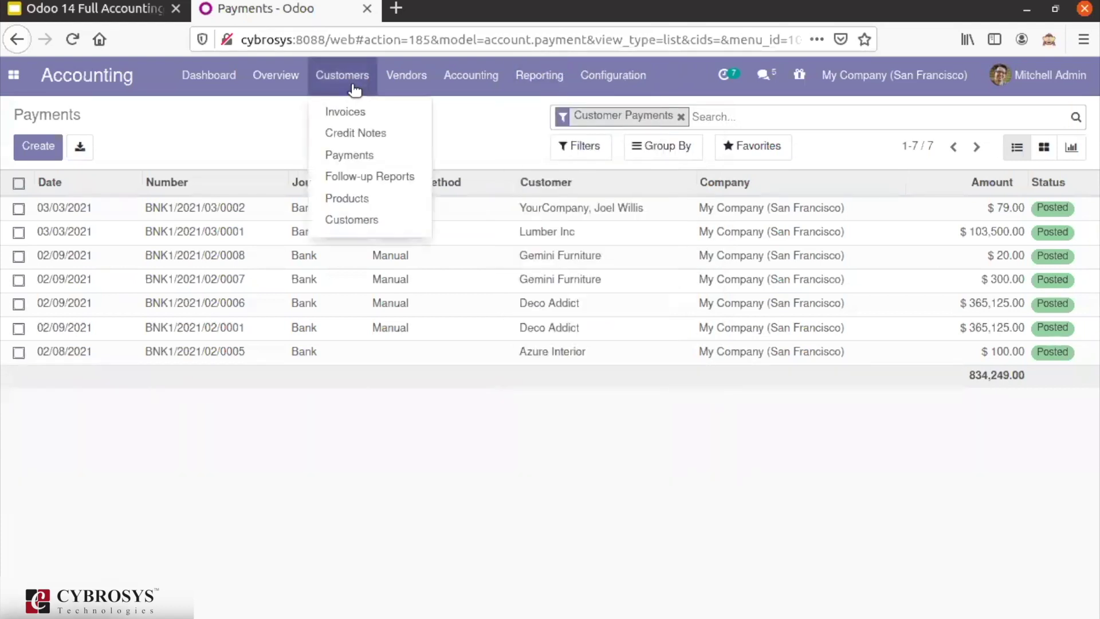
click(351, 221)
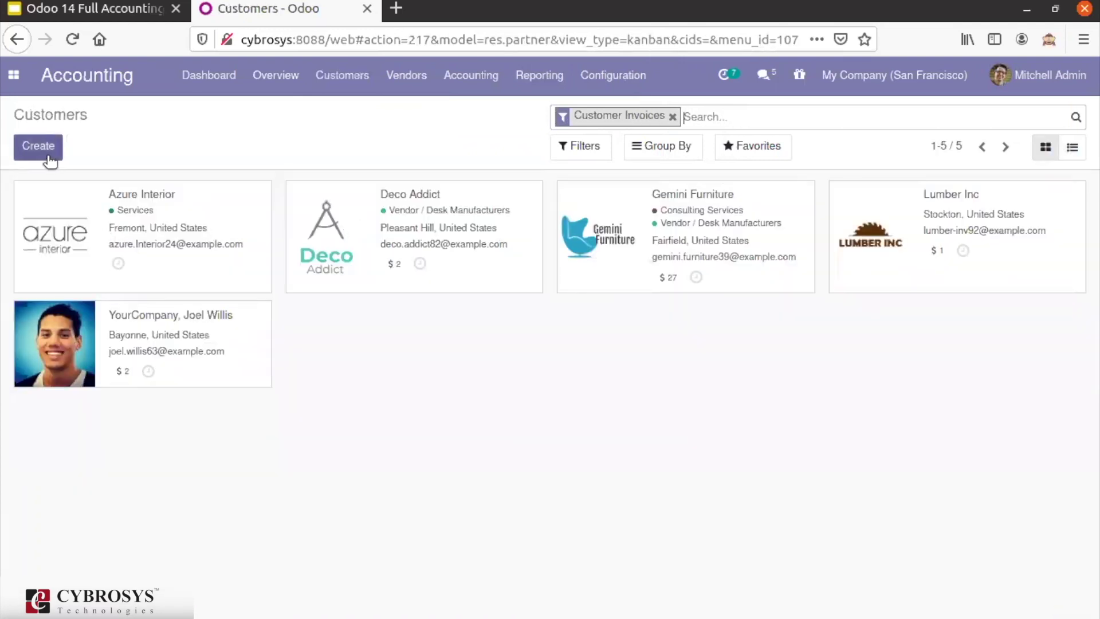
click(96, 224)
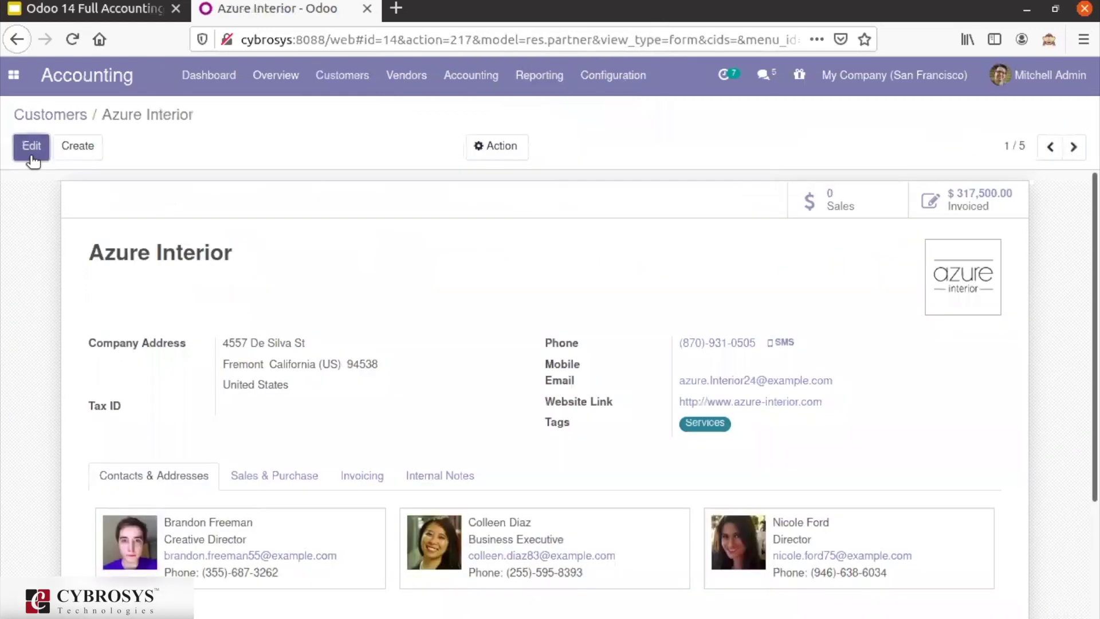
click(32, 146)
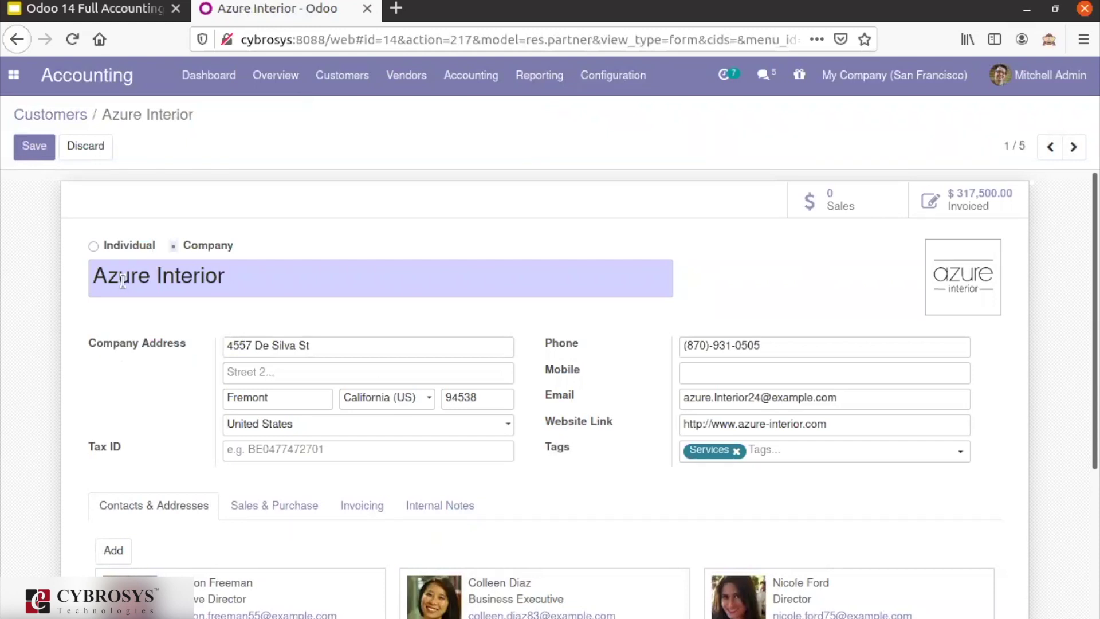
Compare the Individual and Company types on the customer record, and view the new contact form without saving it.
click(94, 246)
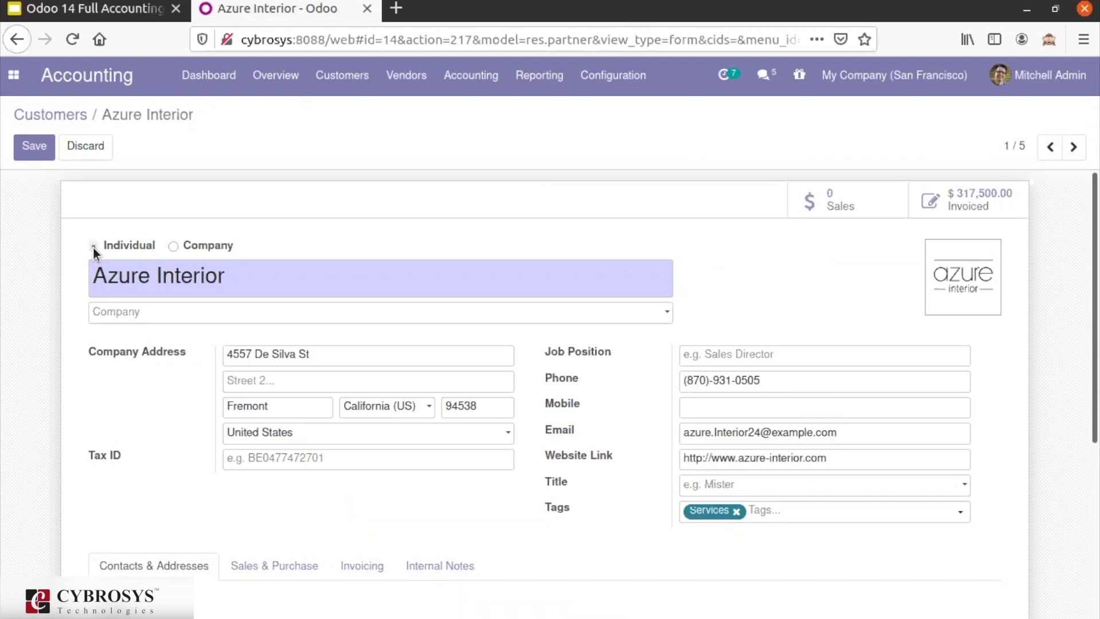
click(171, 246)
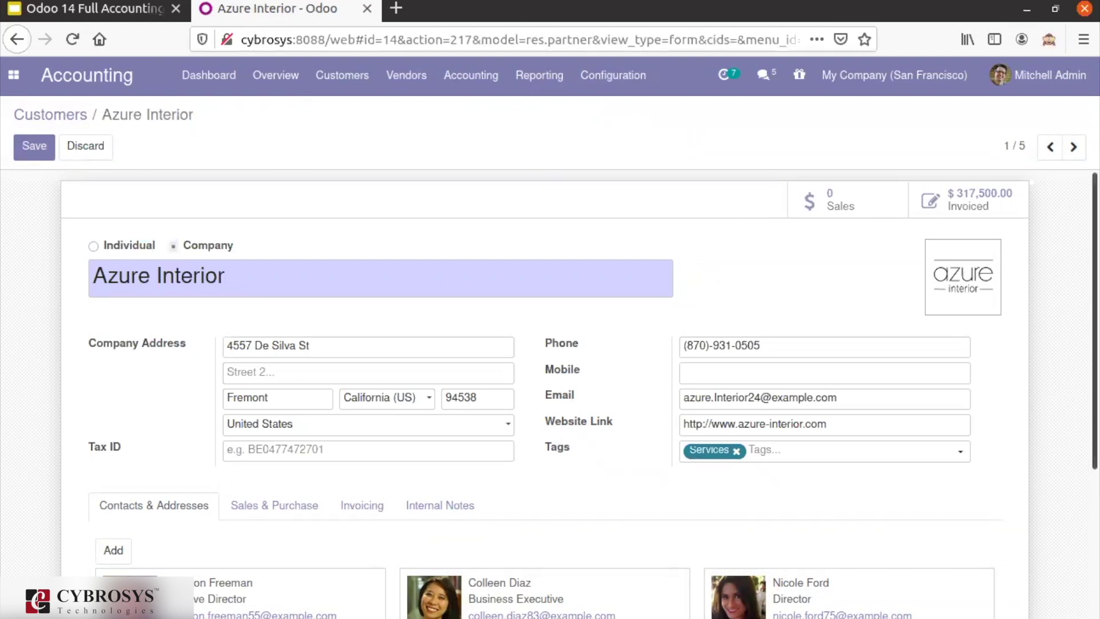
scroll(581, 430, down, 5)
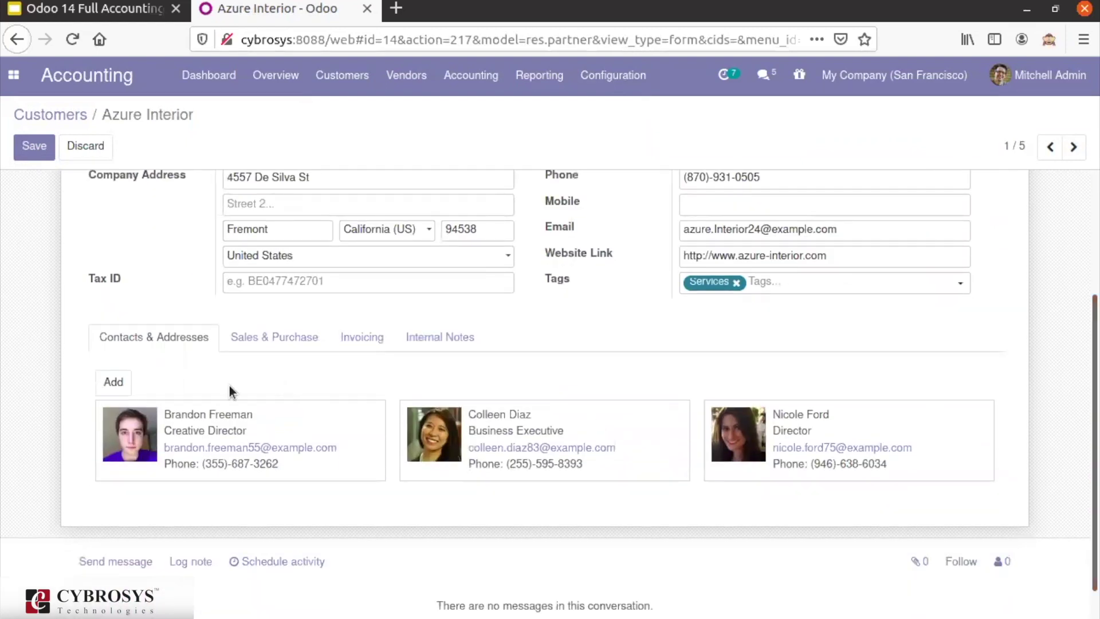
click(114, 384)
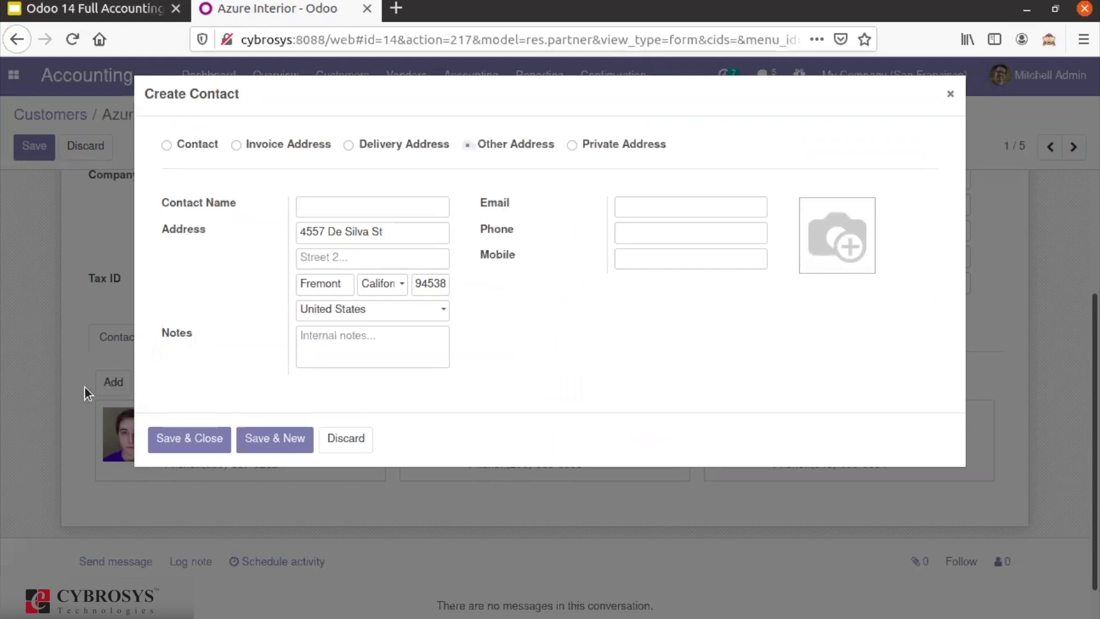
click(344, 444)
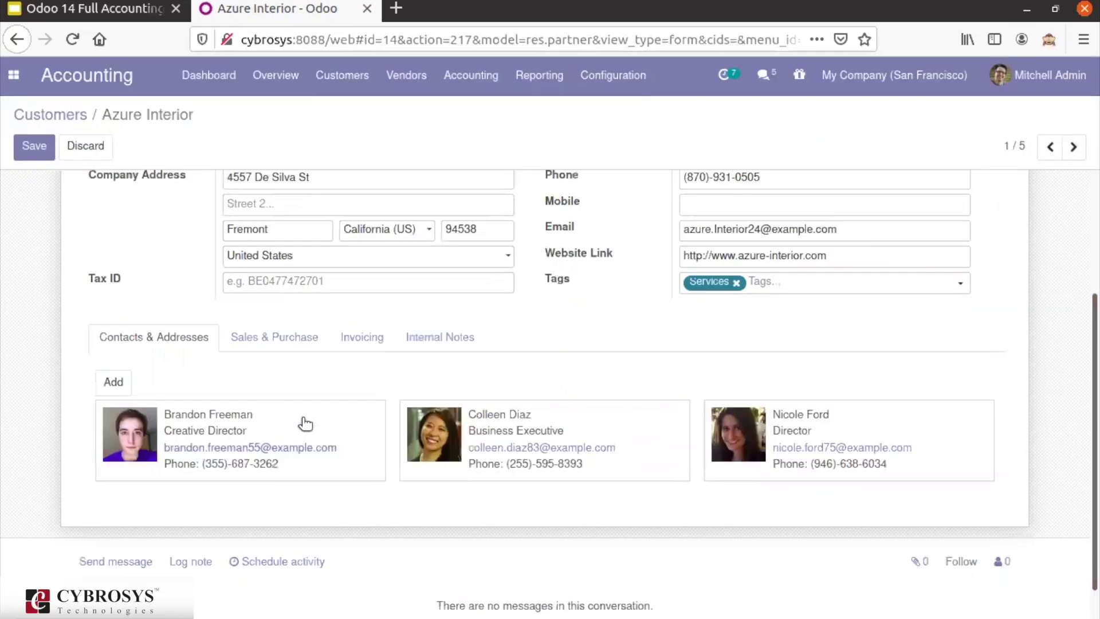
Examine the customer's sales and purchase settings, including the available sales payment terms and purchase payment methods, without changing them.
click(269, 334)
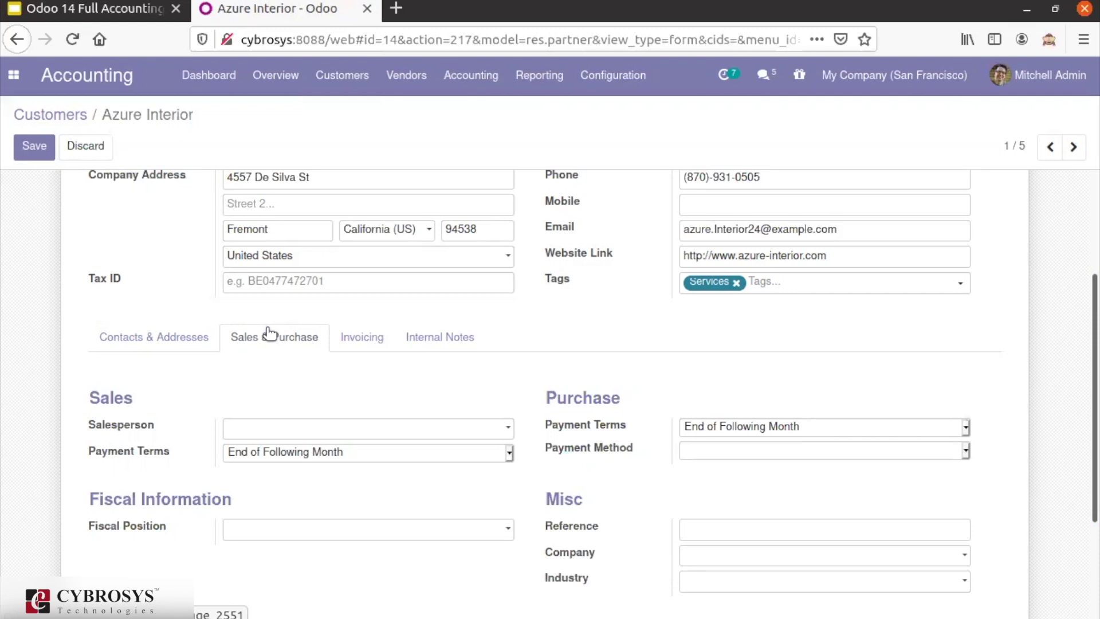
mouse_move(144, 454)
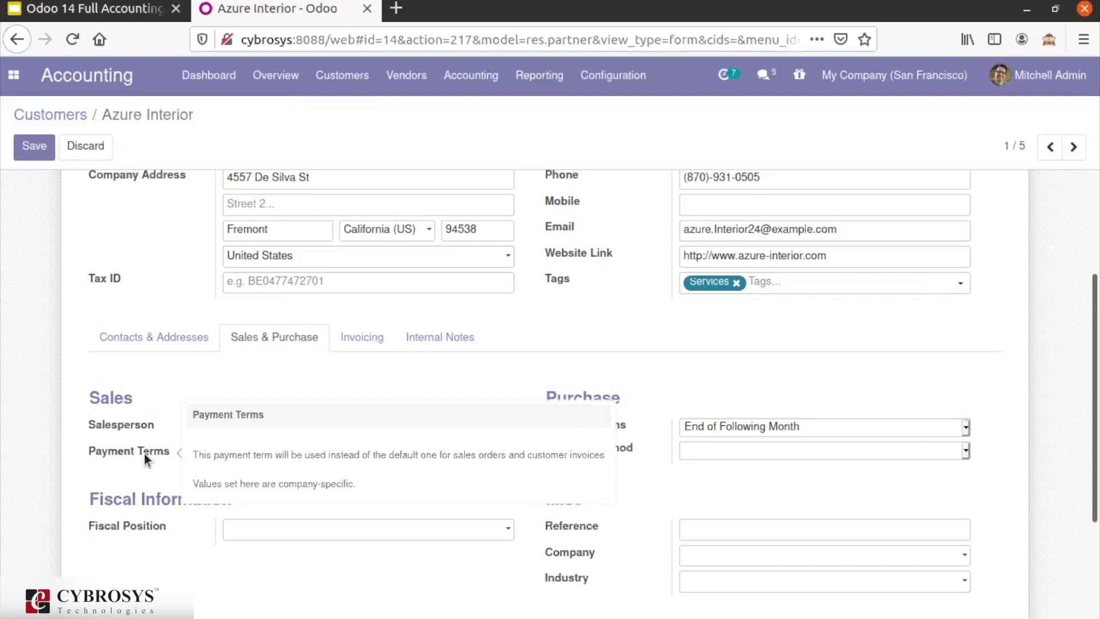
click(353, 452)
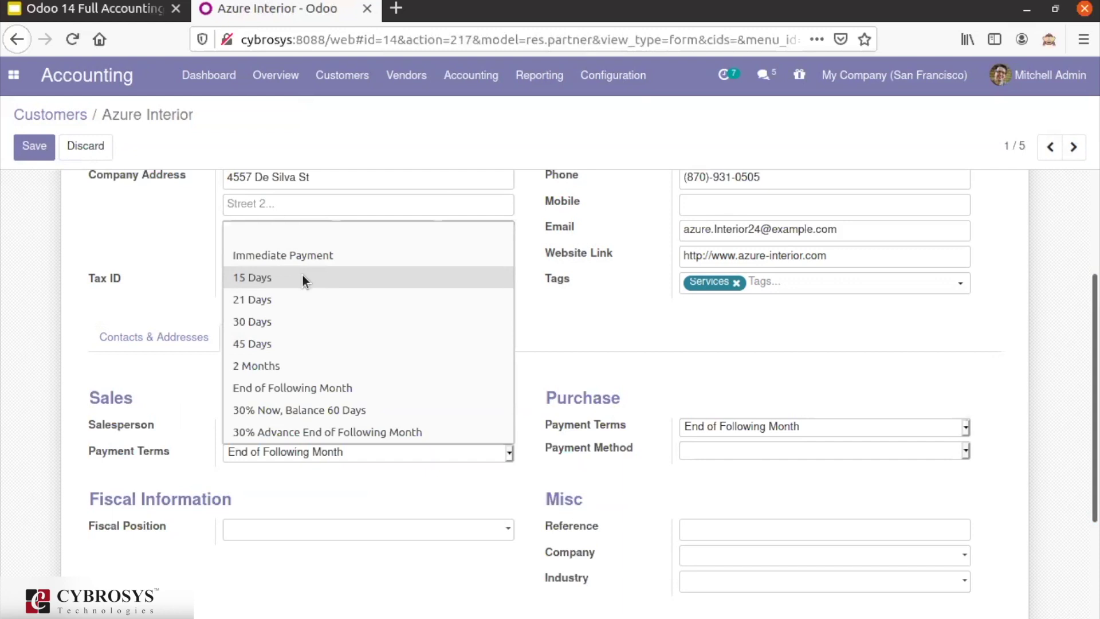
click(132, 316)
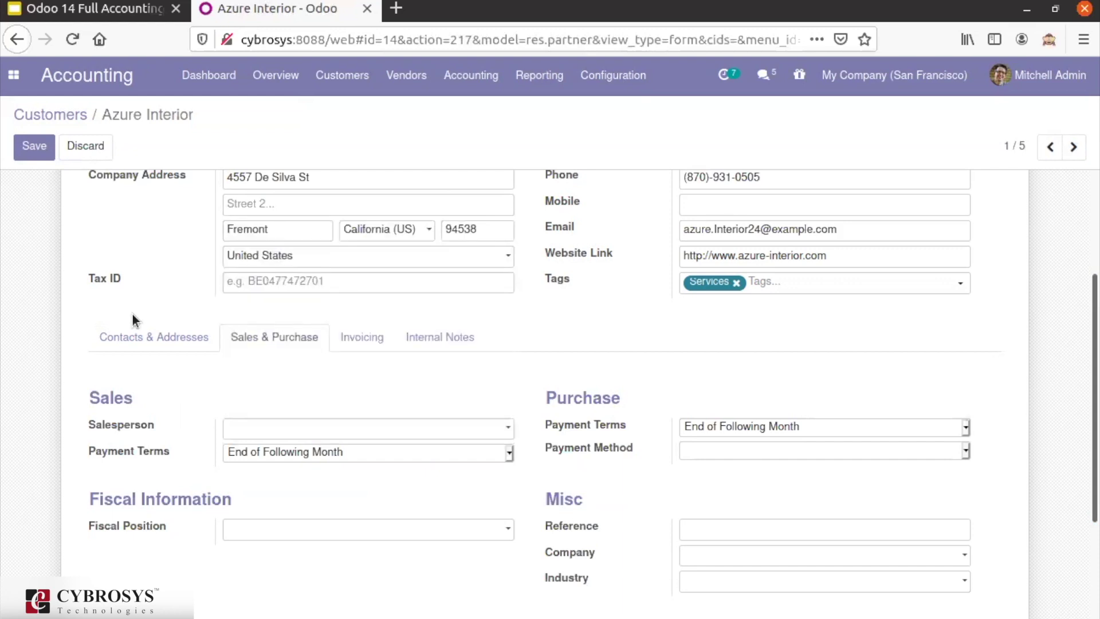
click(723, 452)
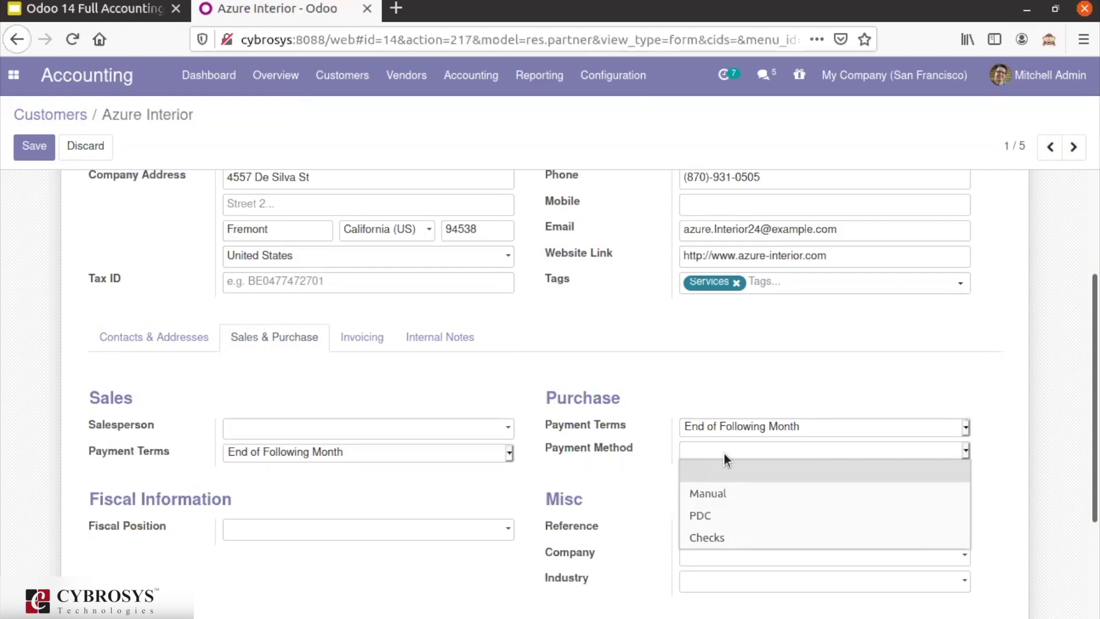
click(424, 538)
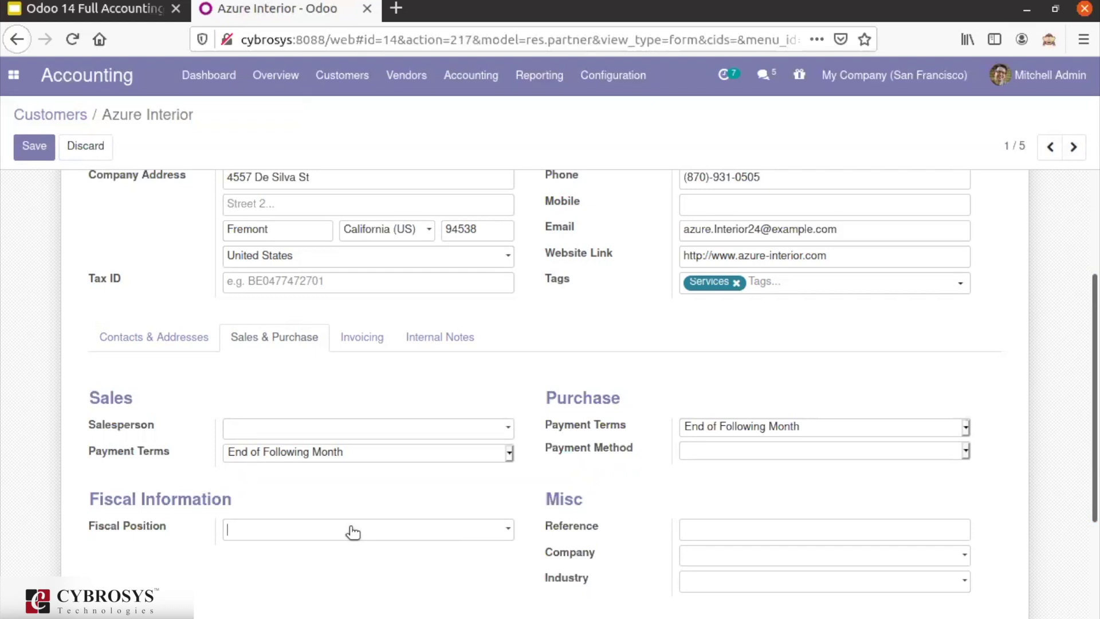
Examine the customer's miscellaneous, accounting entry and credit limit settings, including the Account Receivable choices, and save the record without changes.
scroll(550, 395, down, 3)
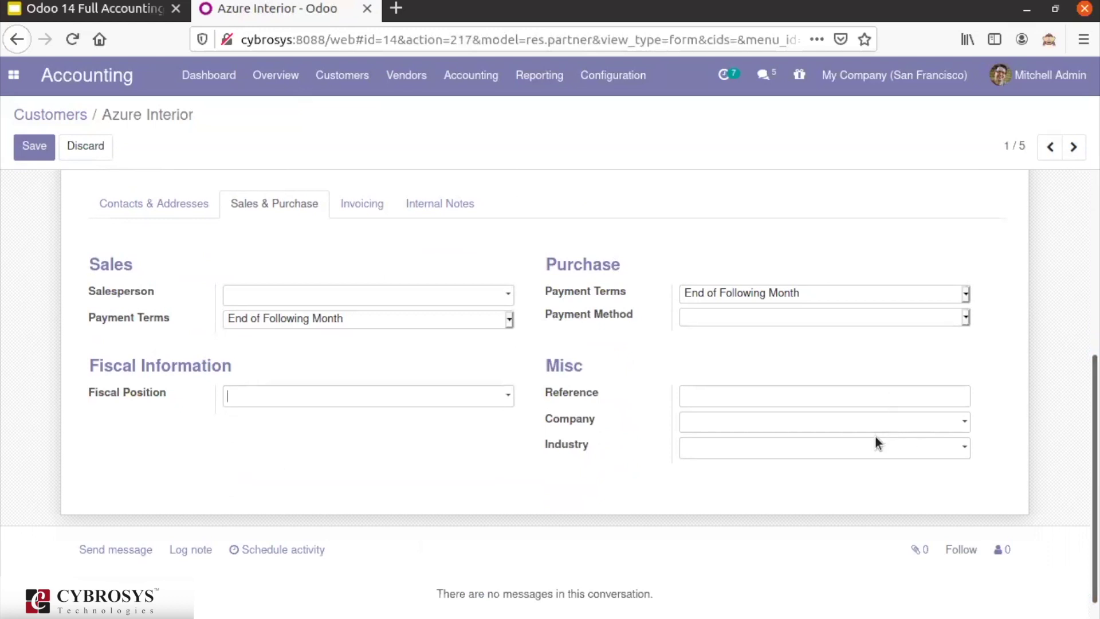
click(355, 210)
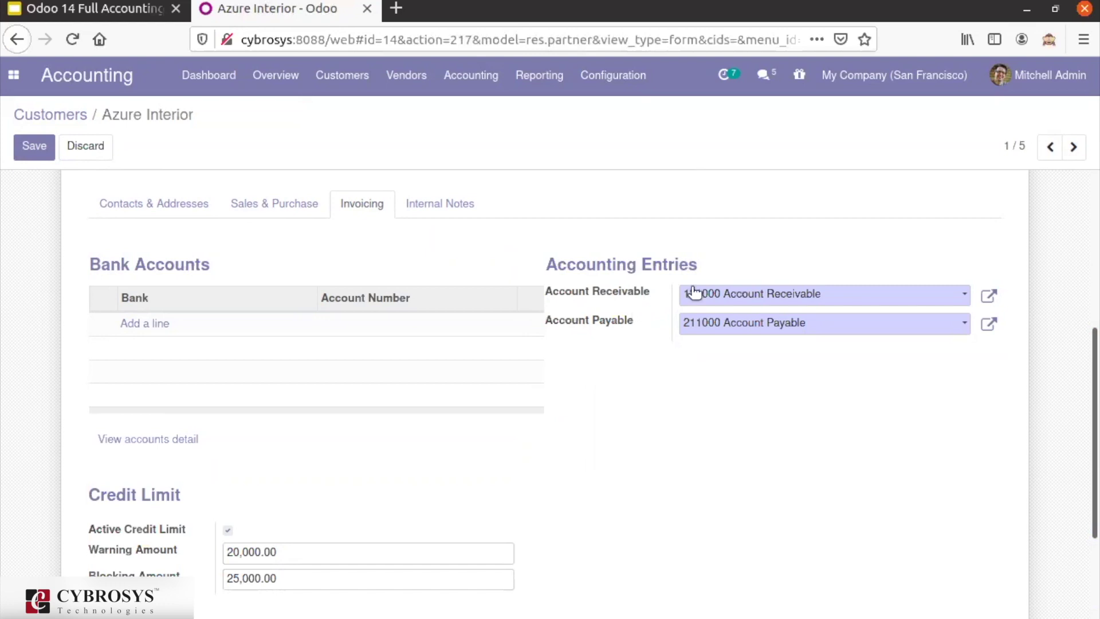
click(822, 293)
click(810, 252)
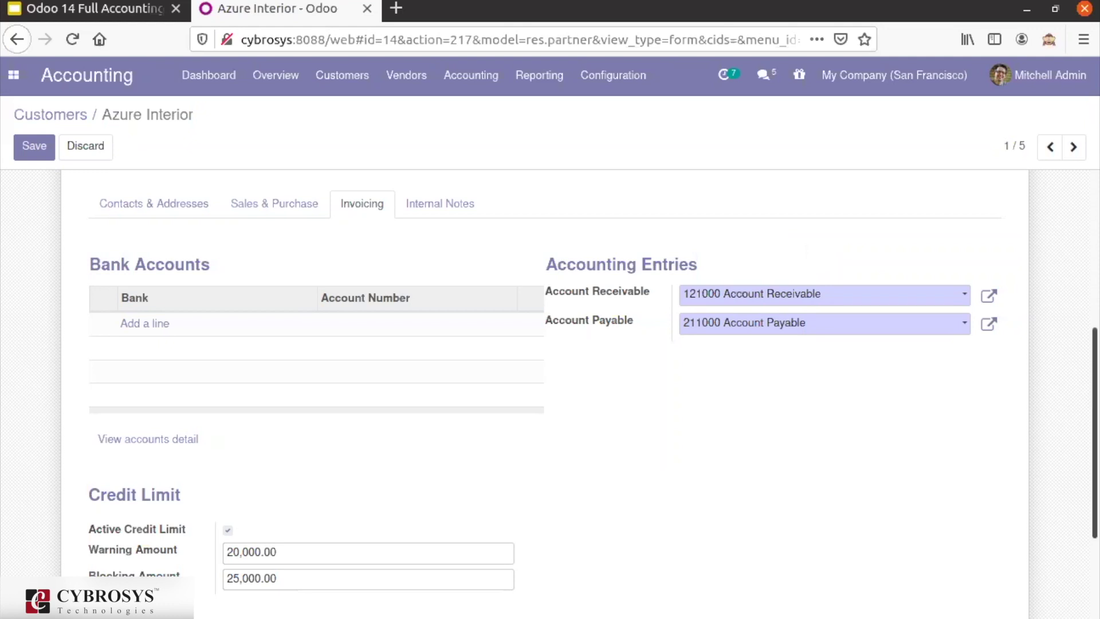
scroll(550, 395, down, 3)
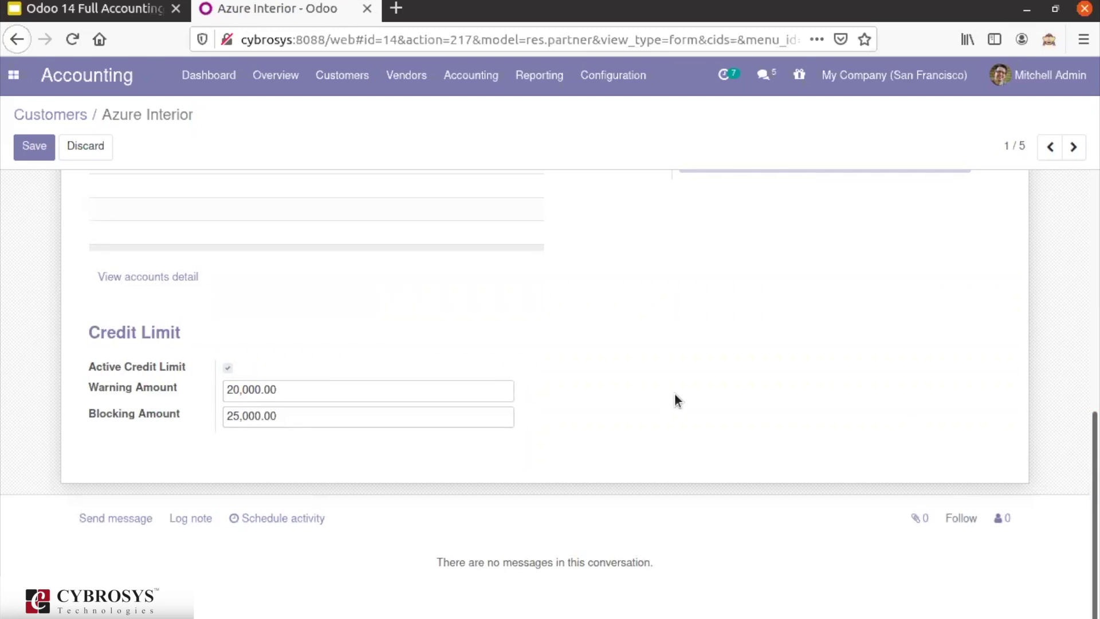
click(46, 149)
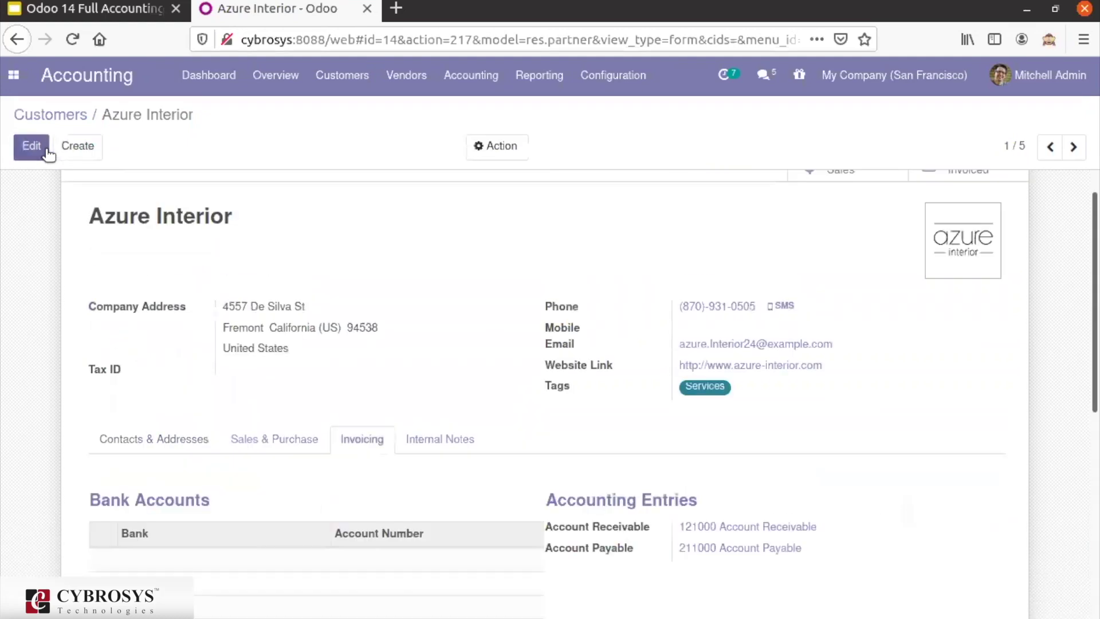
Reopen the Azure Interior record for editing, and switch Active Credit Limit off and back on to compare its fields.
click(48, 151)
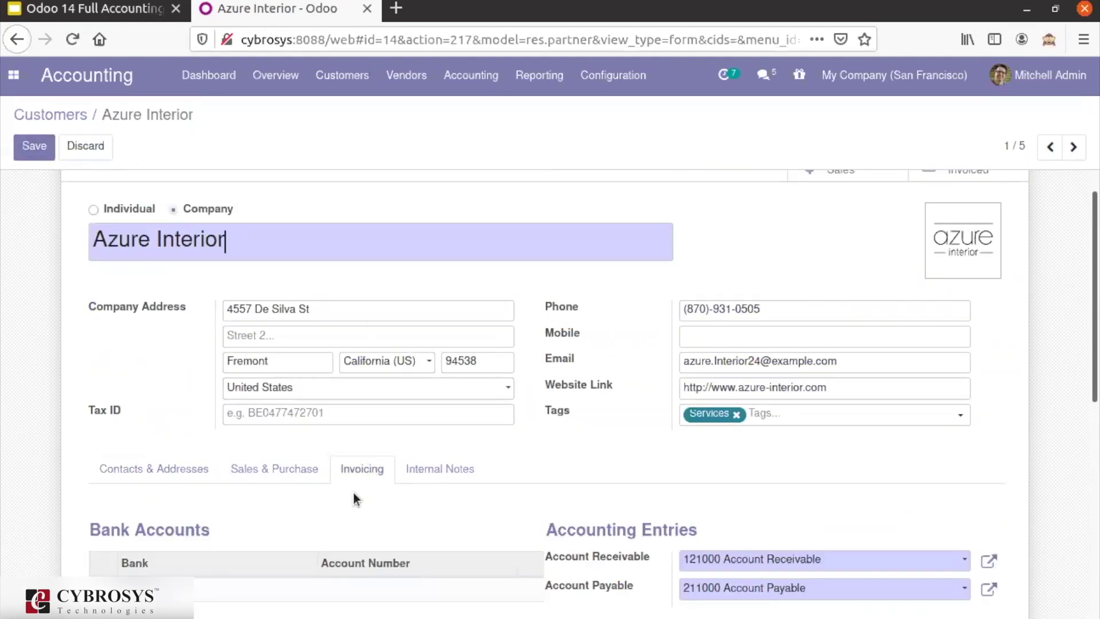
scroll(550, 395, down, 4)
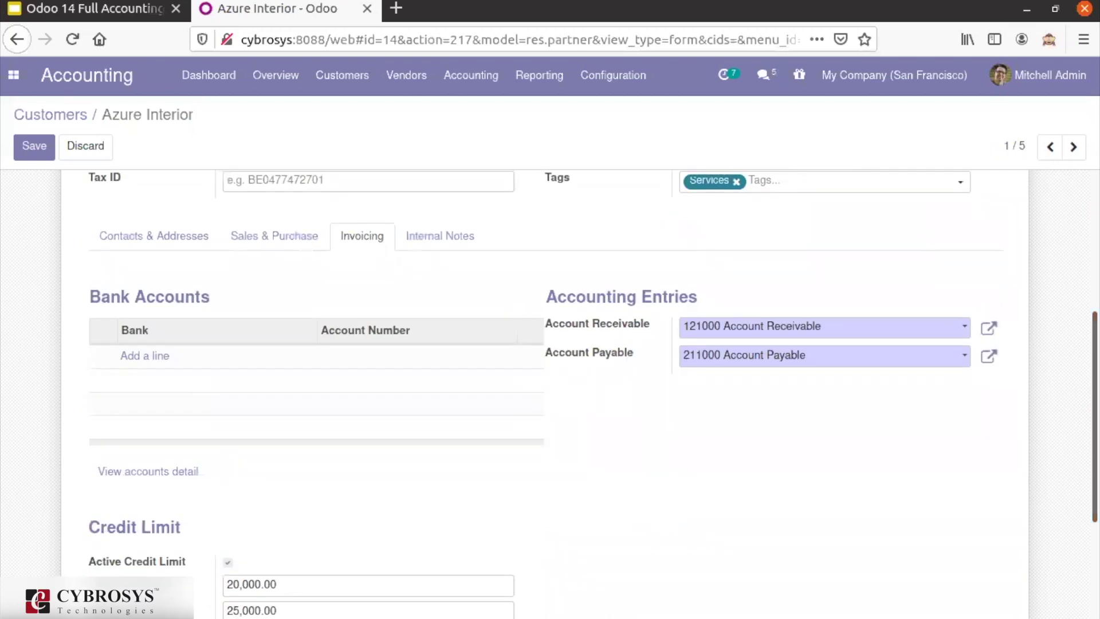
click(228, 562)
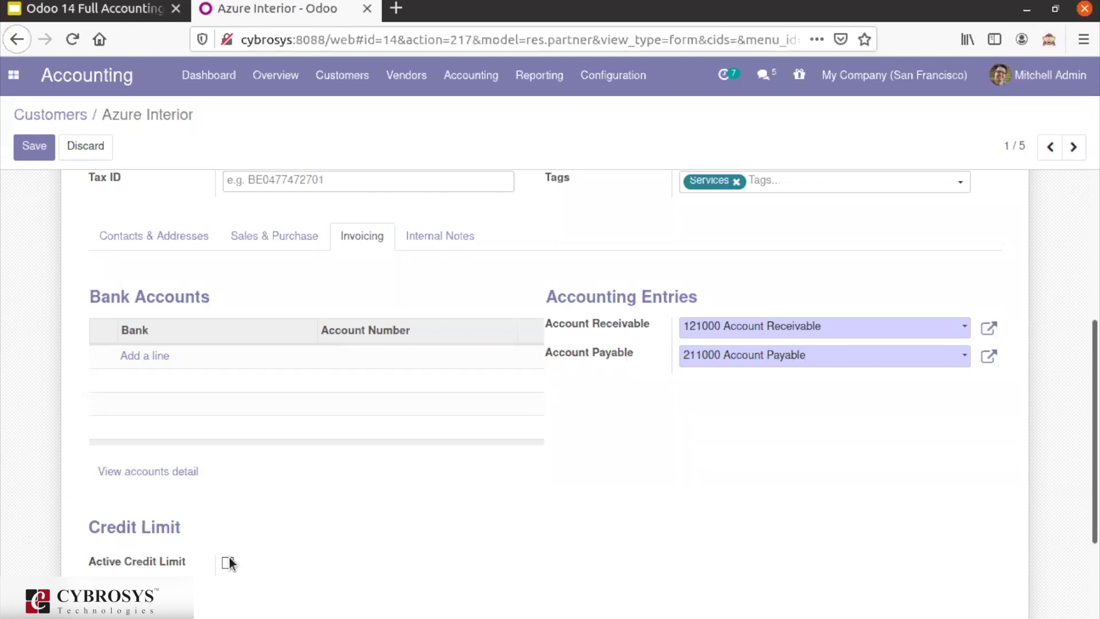
click(228, 560)
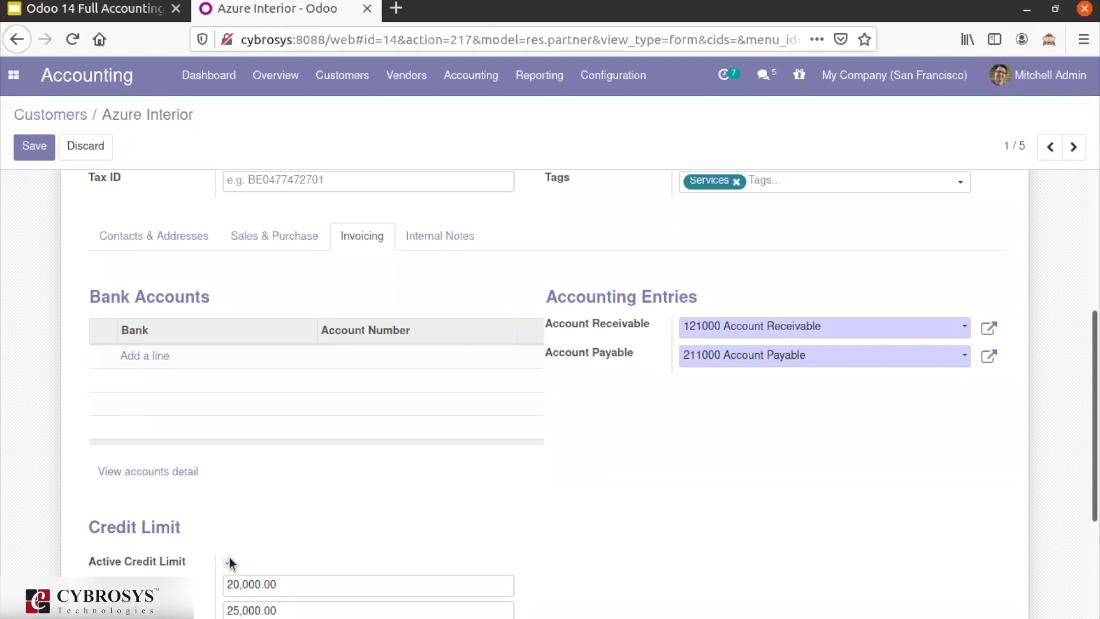
mouse_move(133, 585)
scroll(920, 326, down, 1)
scroll(545, 344, down, 3)
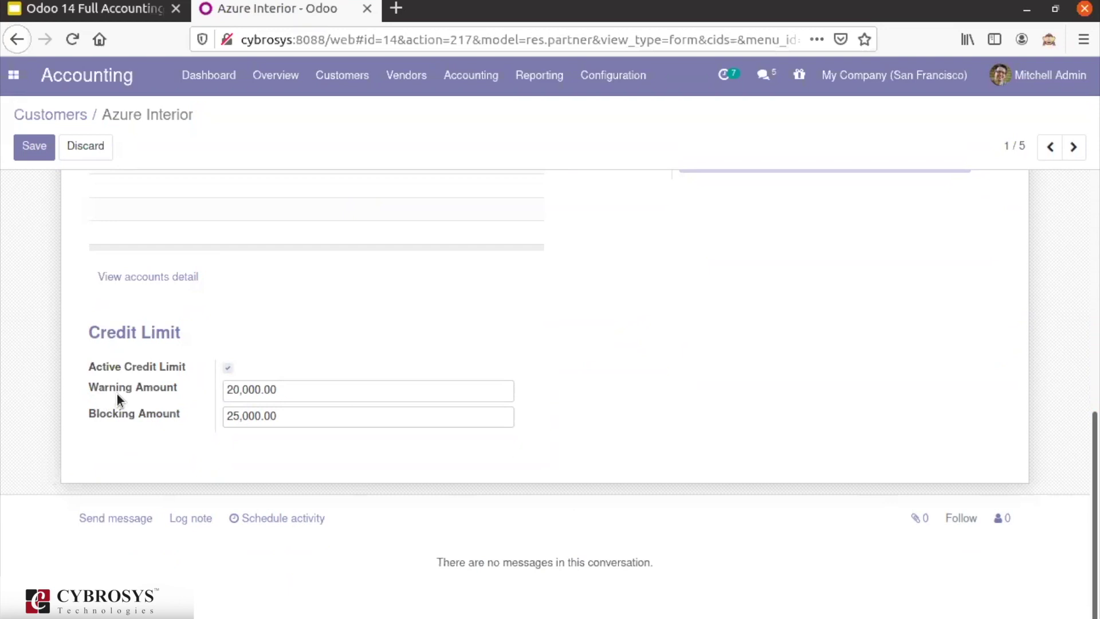
Examine the Warning Amount and Blocking Amount fields of the customer's credit limit, and save the record without changing them.
mouse_move(116, 393)
click(313, 394)
click(304, 418)
scroll(692, 265, up, 5)
scroll(567, 394, up, 3)
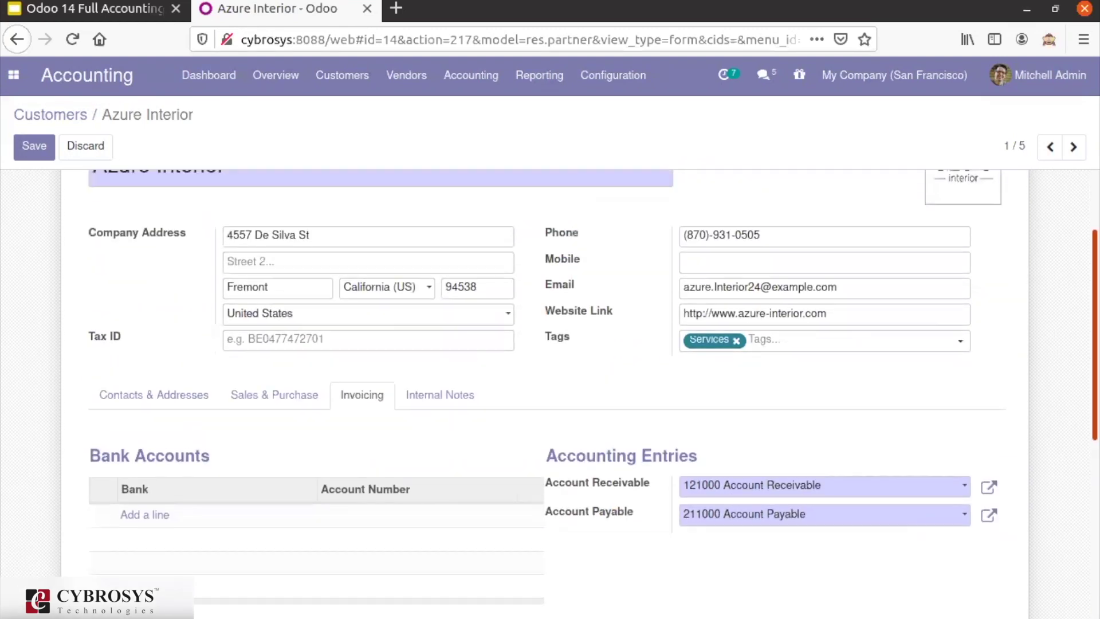
scroll(567, 393, down, 5)
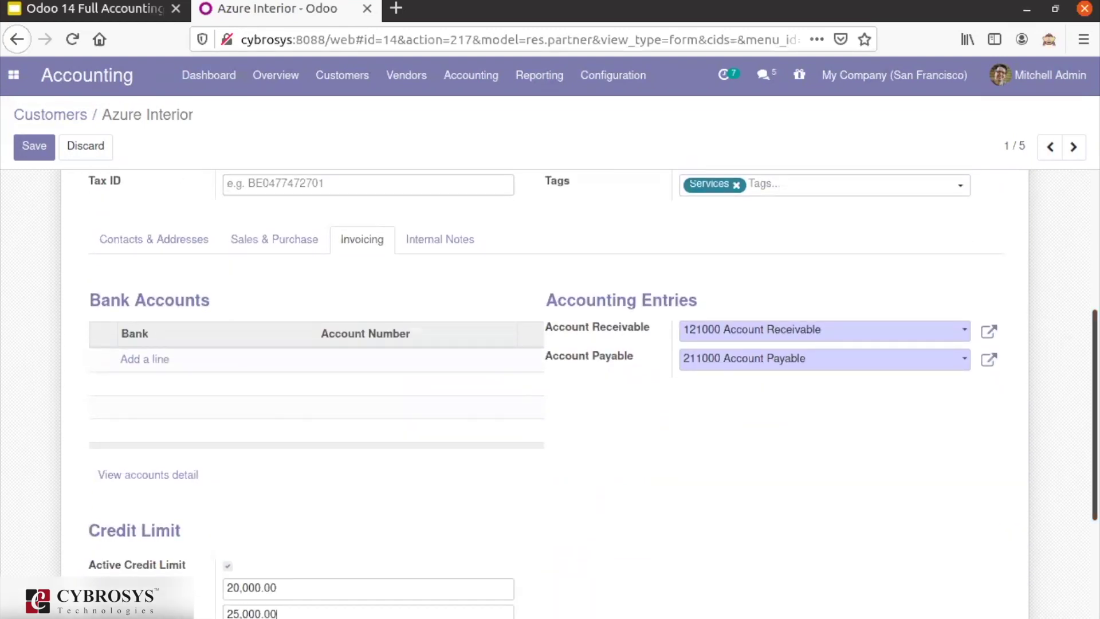
scroll(611, 496, down, 3)
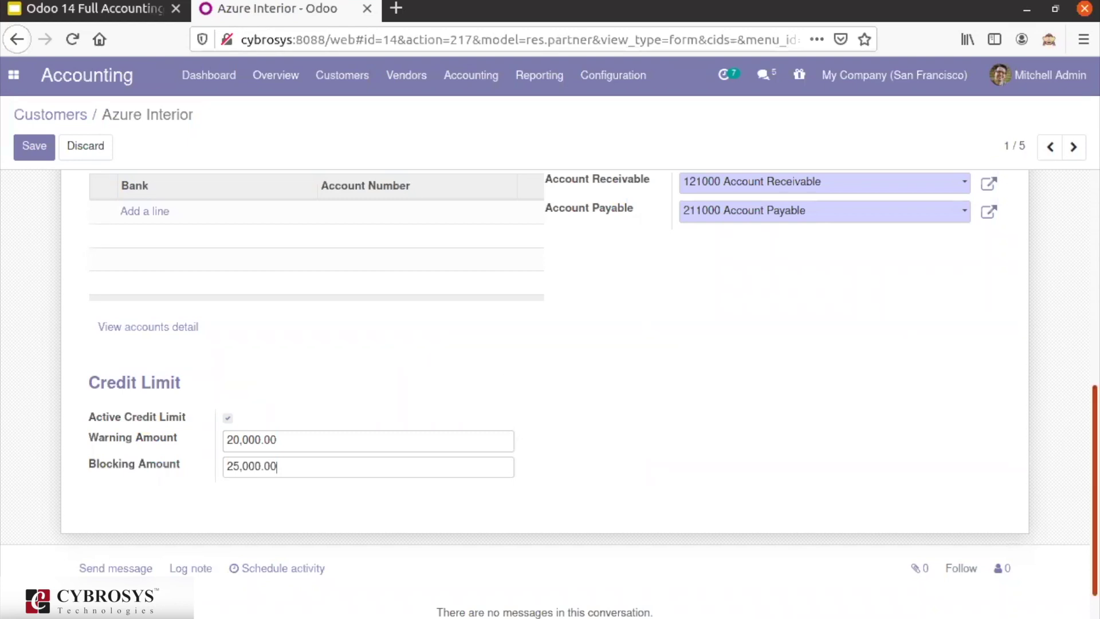
scroll(1006, 447, up, 5)
scroll(544, 344, up, 2)
scroll(544, 344, down, 8)
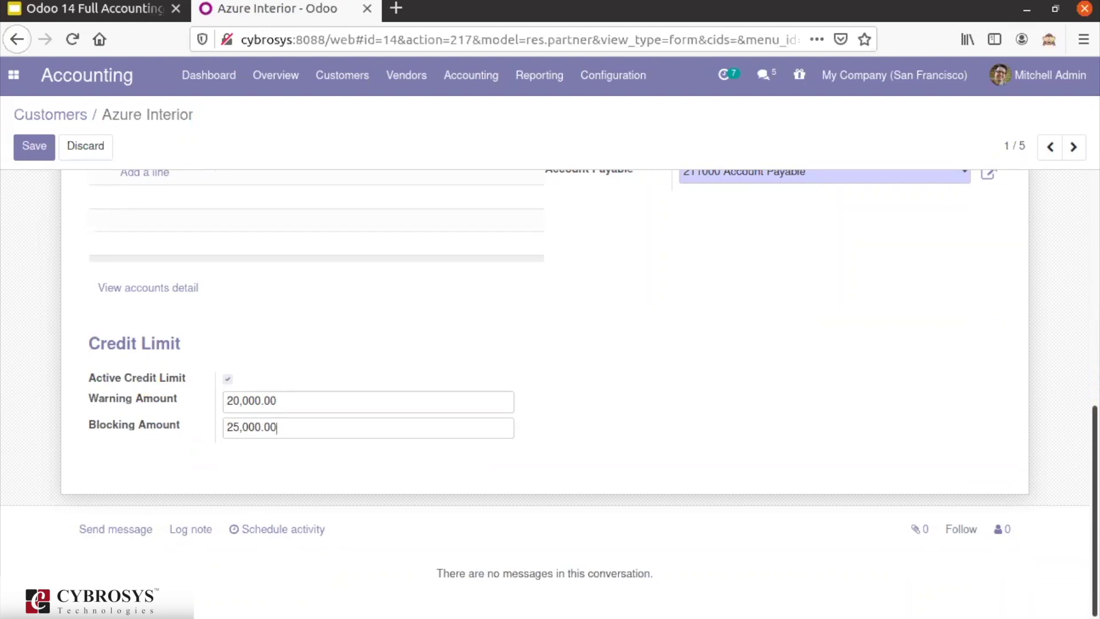
scroll(554, 184, up, 5)
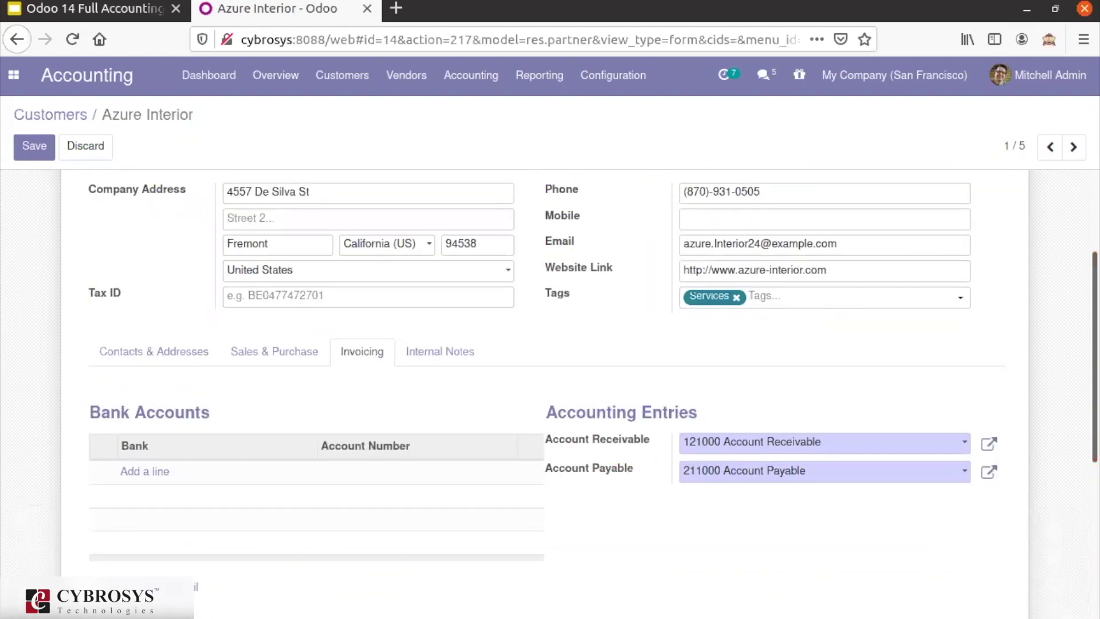
click(39, 146)
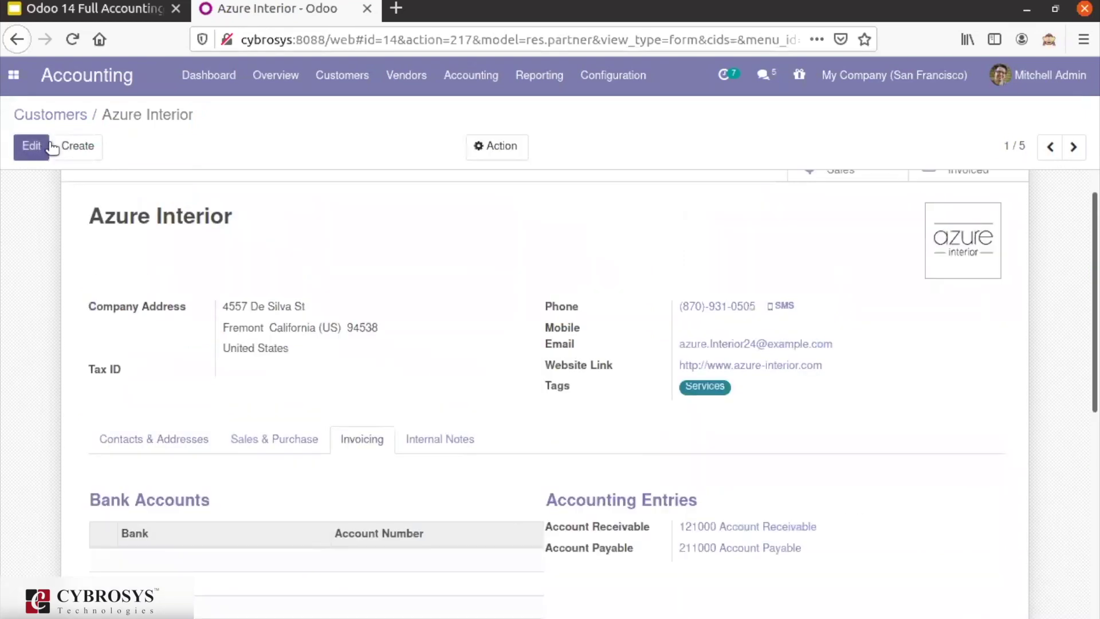
Start a new customer invoice with Azure Interior as the customer.
click(354, 79)
click(355, 110)
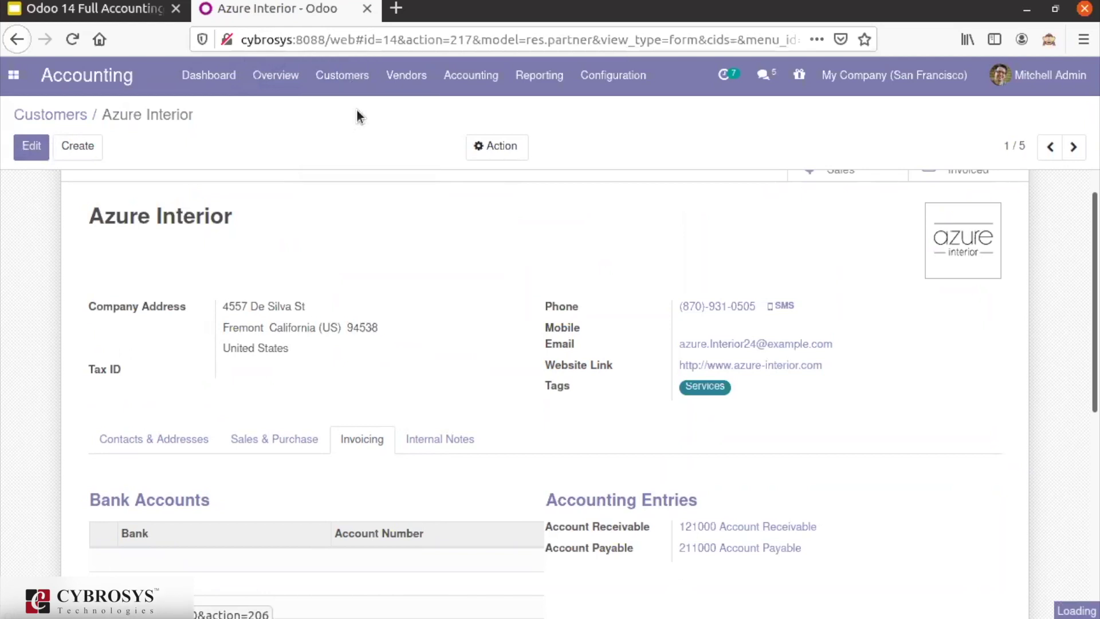
click(39, 148)
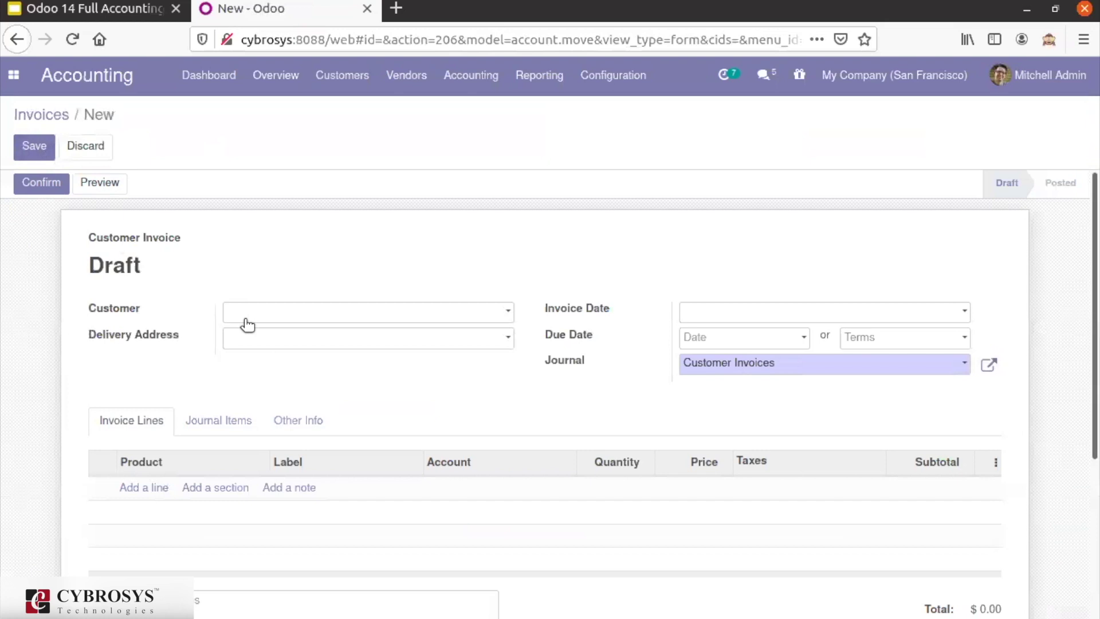
click(249, 322)
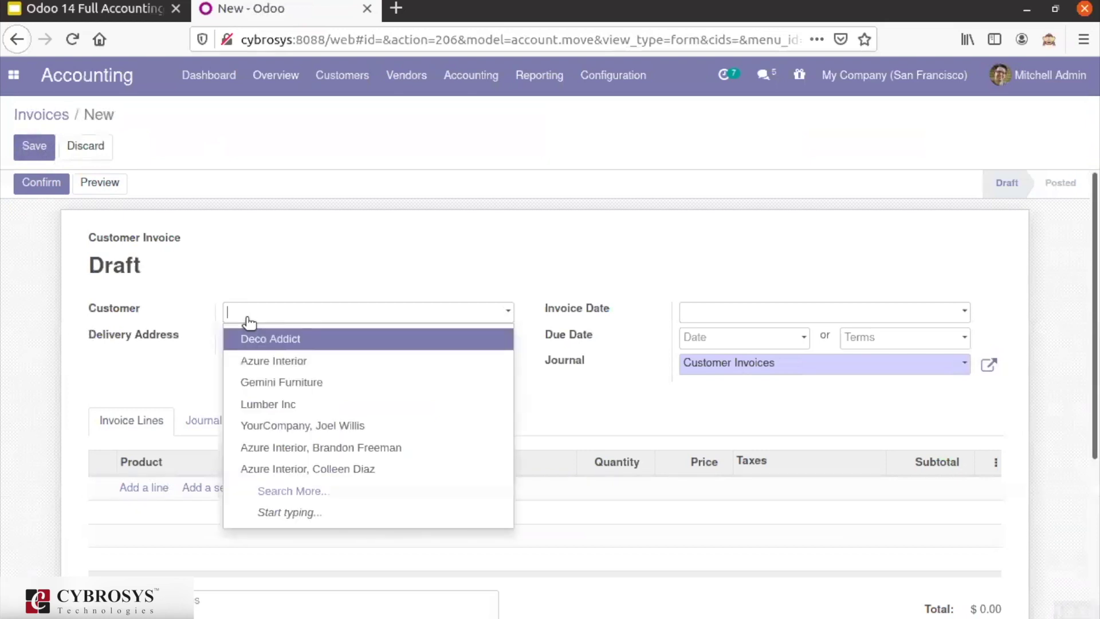
click(262, 367)
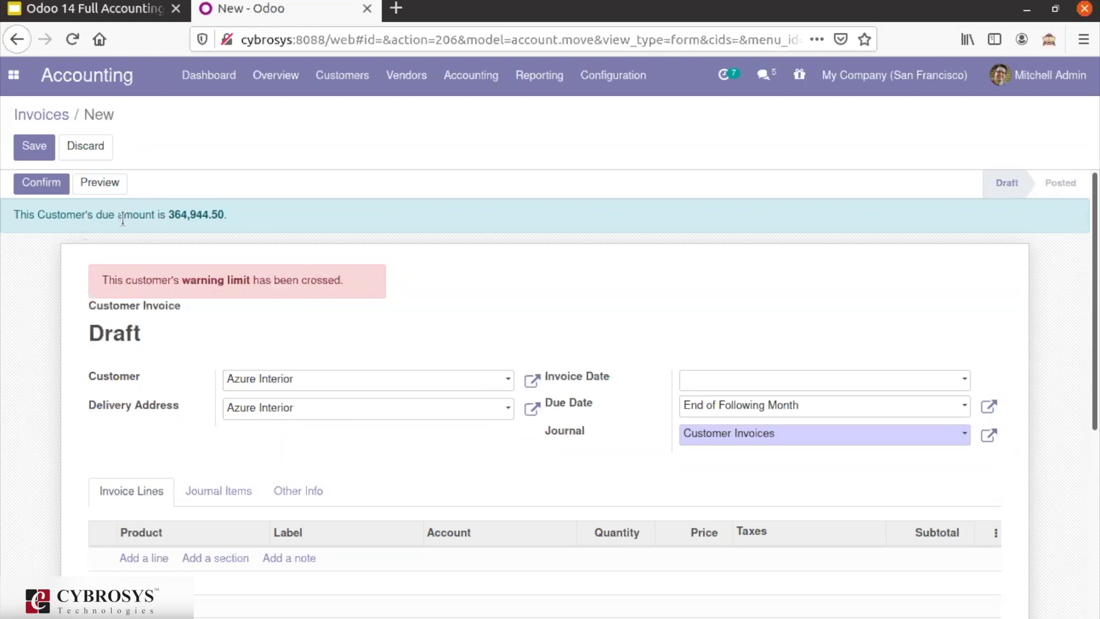
Compare the due amount shown on the invoice with the credit limit amounts in the customer's invoicing settings, and close the partner record.
drag(168, 218, 245, 218)
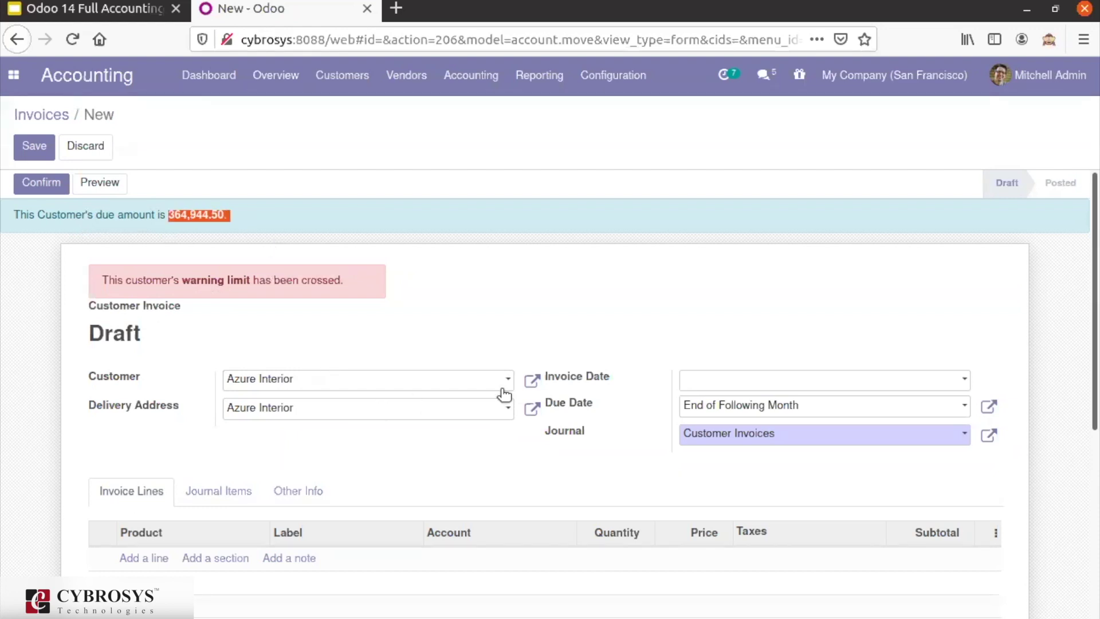
click(532, 384)
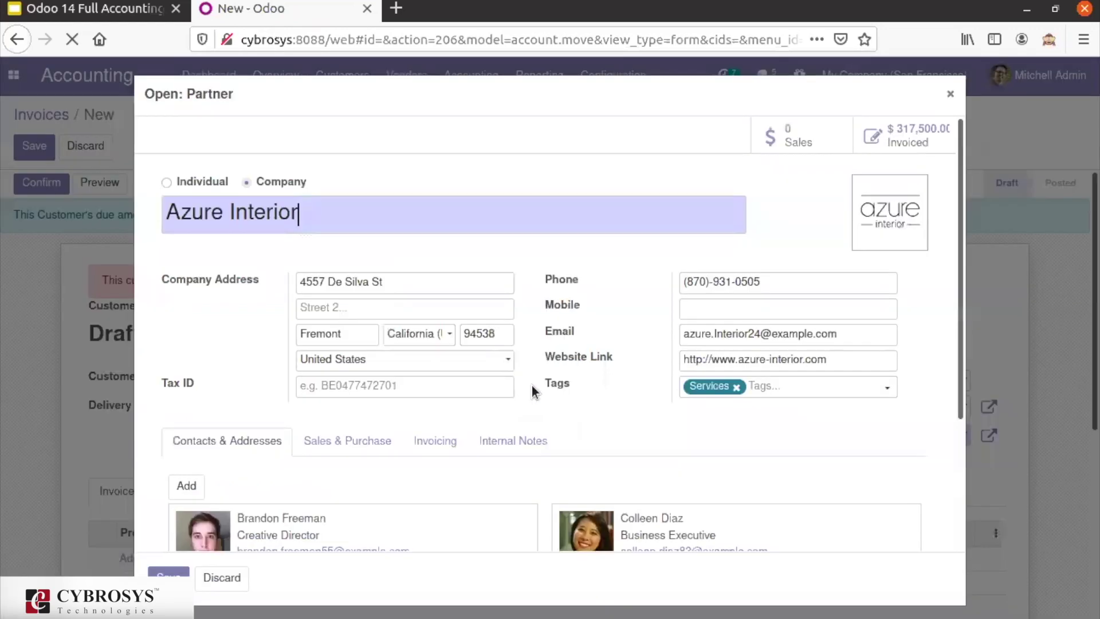
click(441, 441)
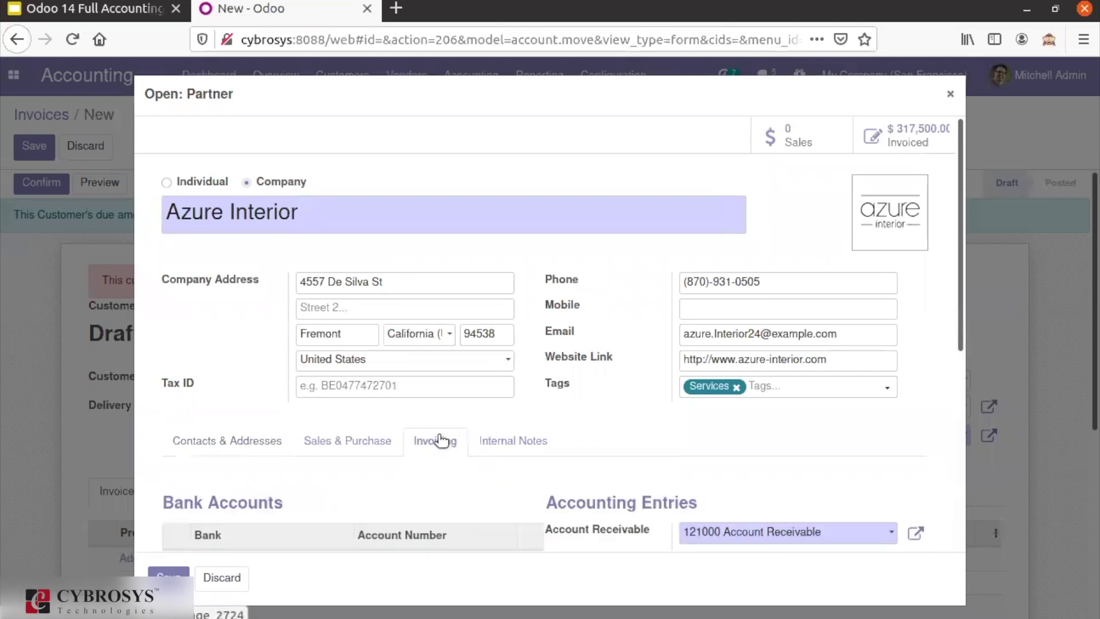
drag(957, 328, 941, 523)
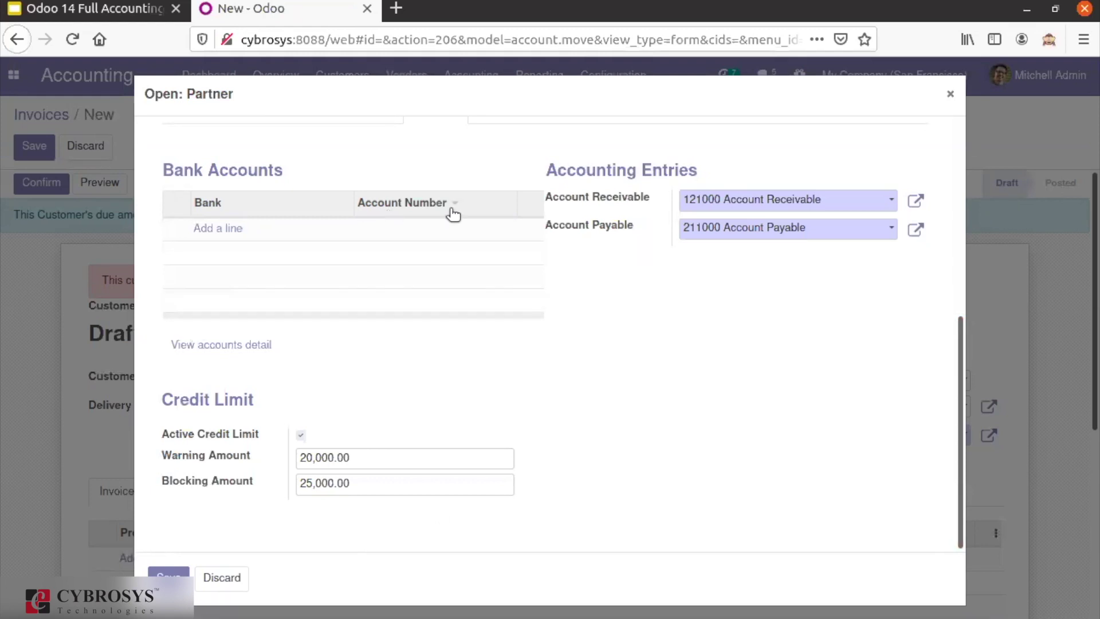
click(950, 96)
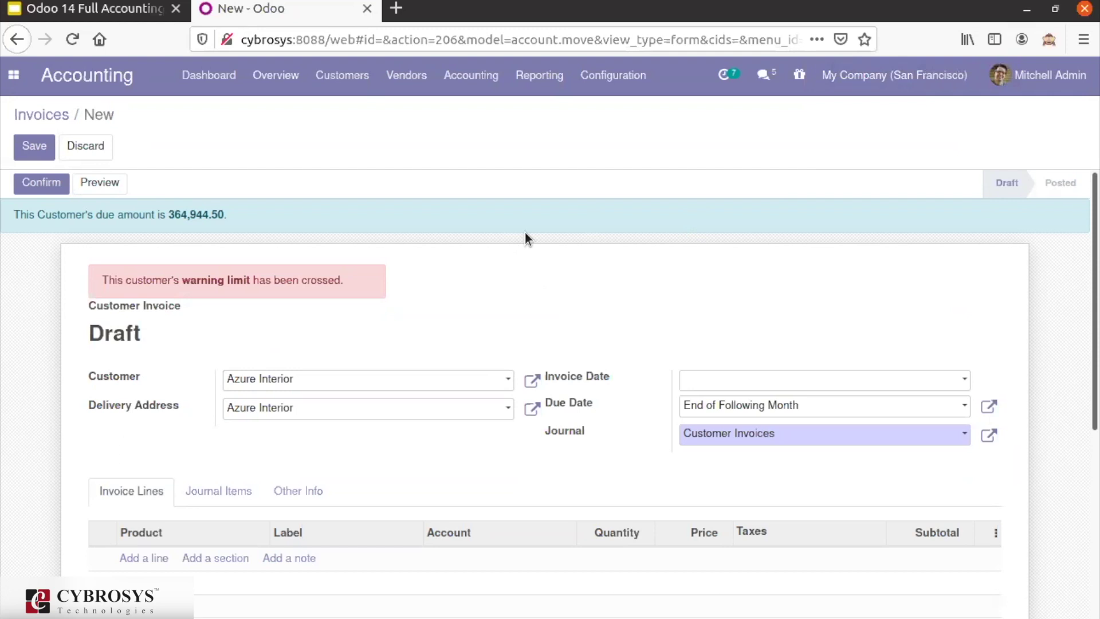
Discard the unsaved invoice to return to the invoice list, and view the available accounting reports.
click(59, 124)
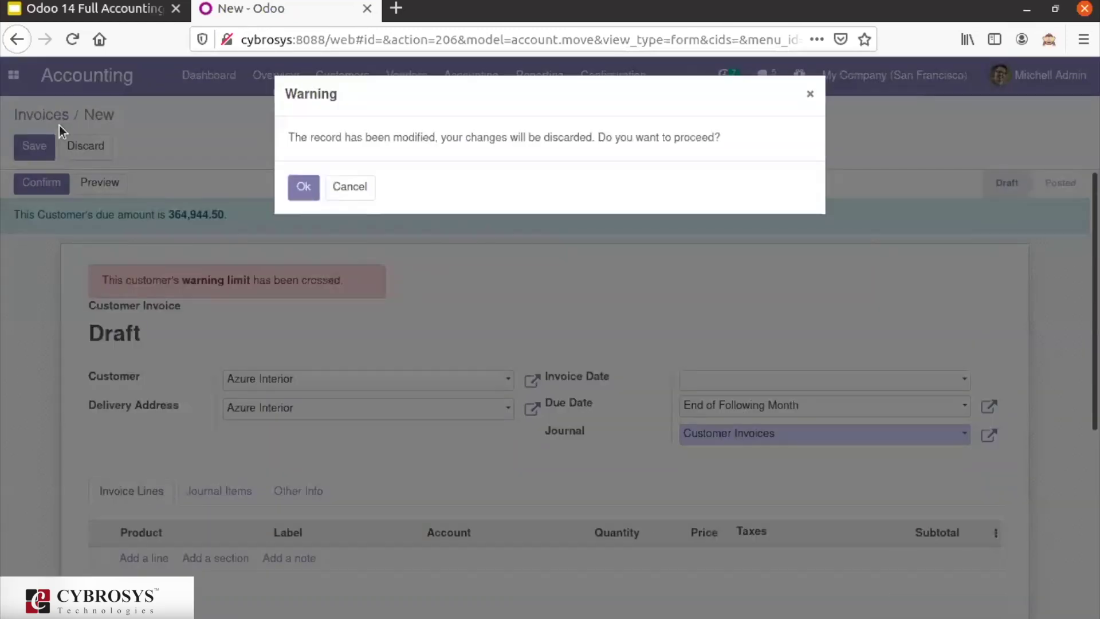
click(304, 188)
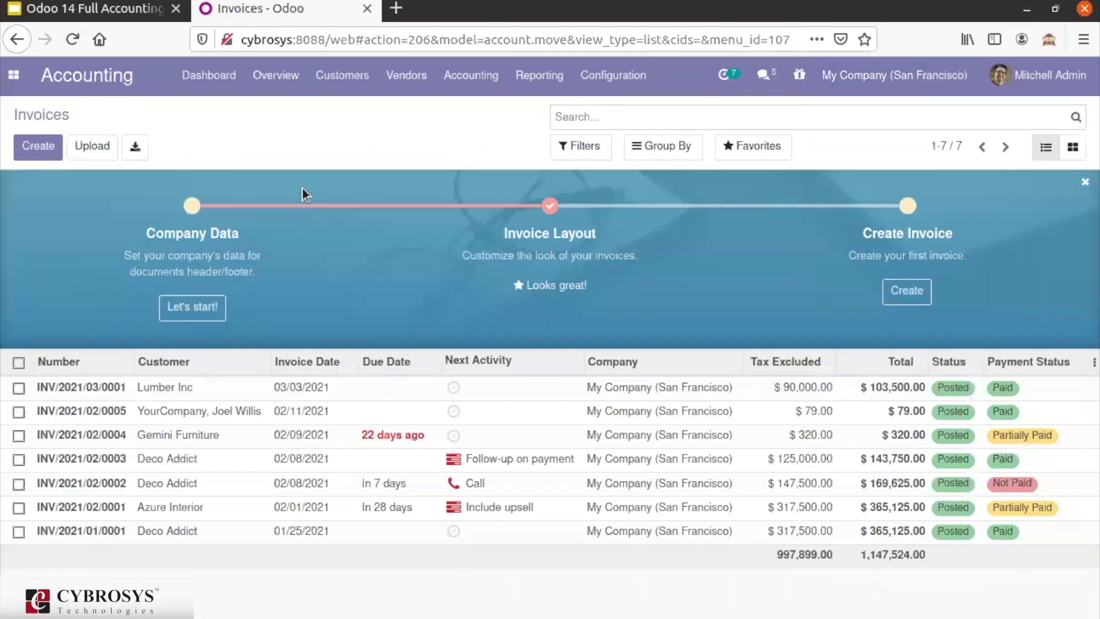
click(552, 88)
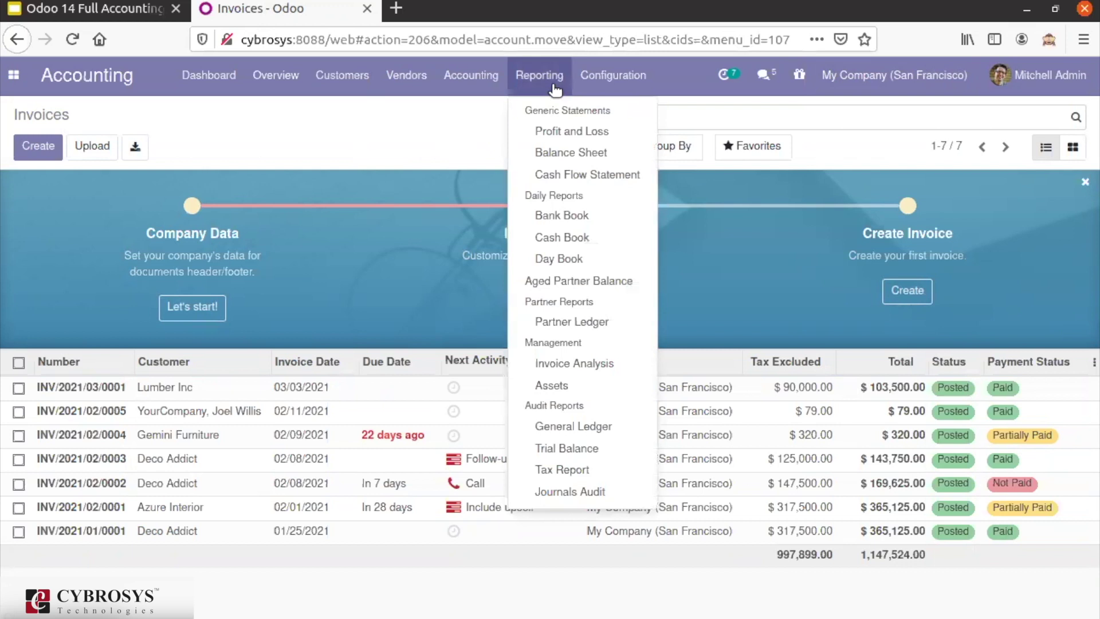
click(384, 110)
Switch to the Google Slides presentation and review the Full Accounting Kit feature slides, finishing on the More Clarification slide.
click(136, 14)
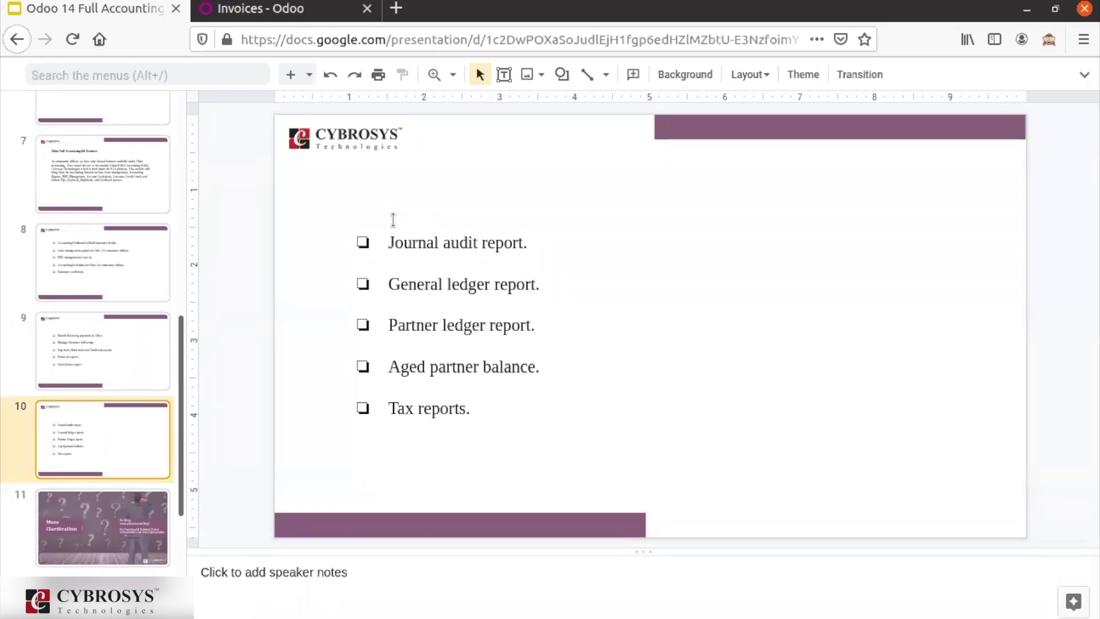
key(Up)
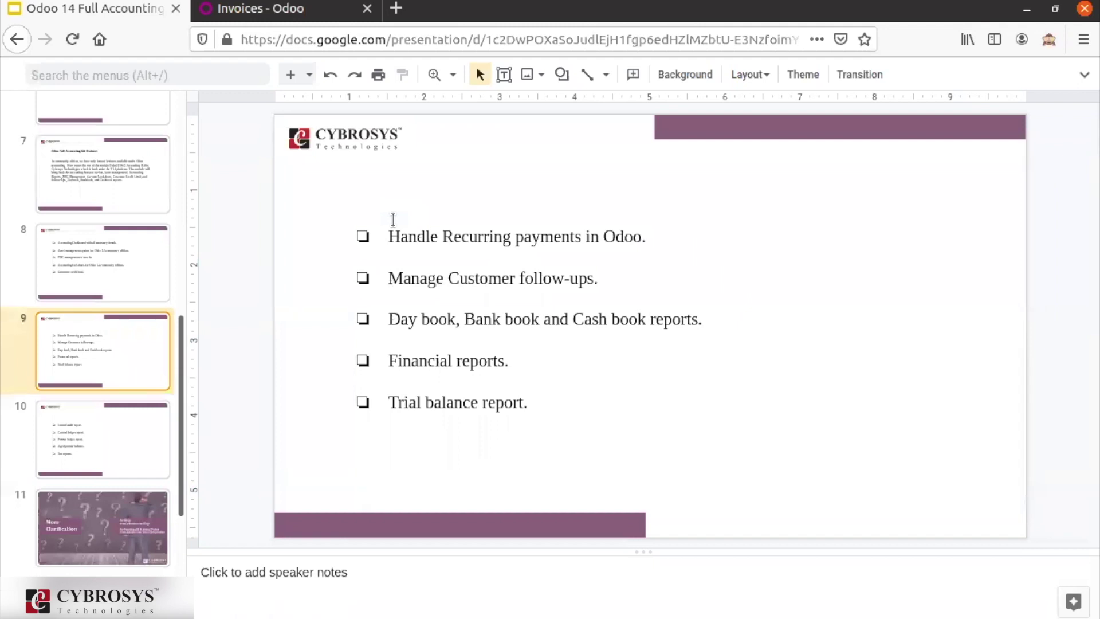
key(Up)
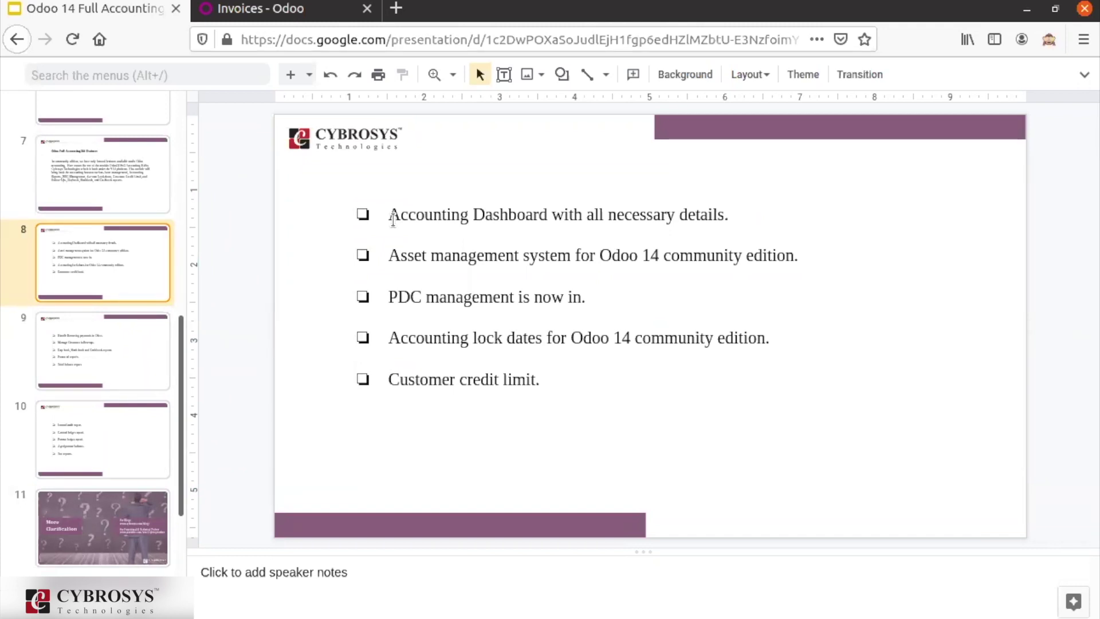
key(Up)
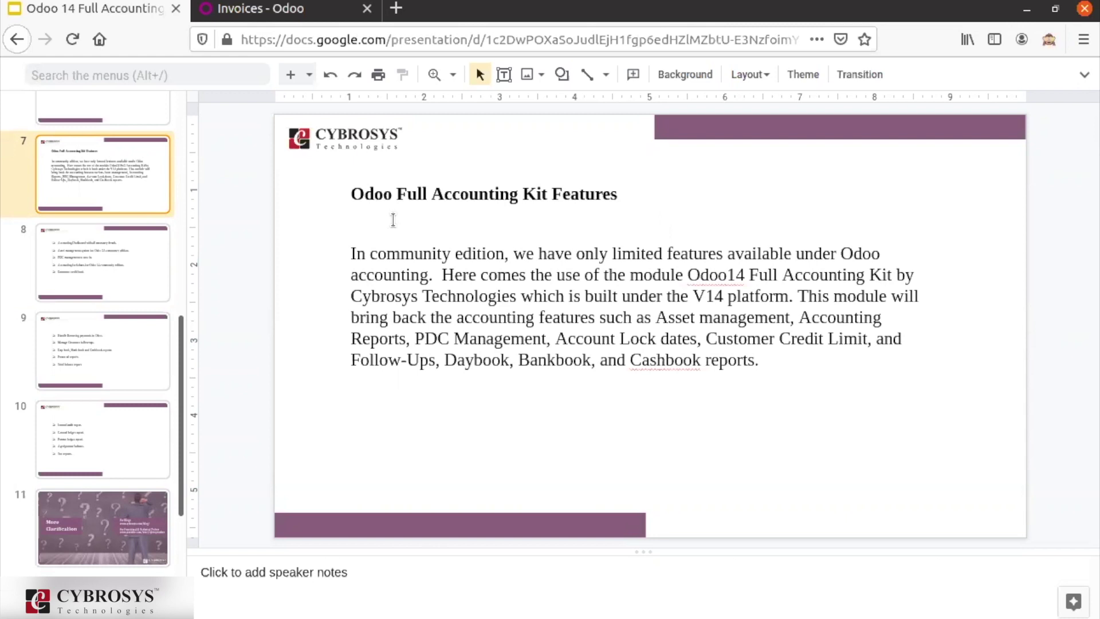
key(Down)
key(Down)
key(Down)
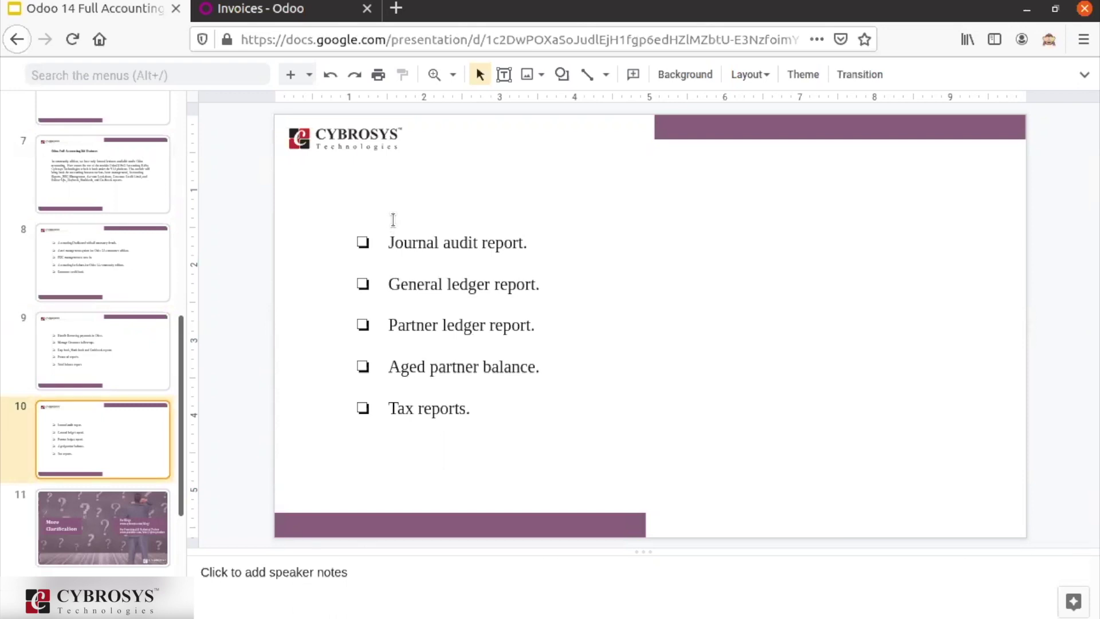
key(Down)
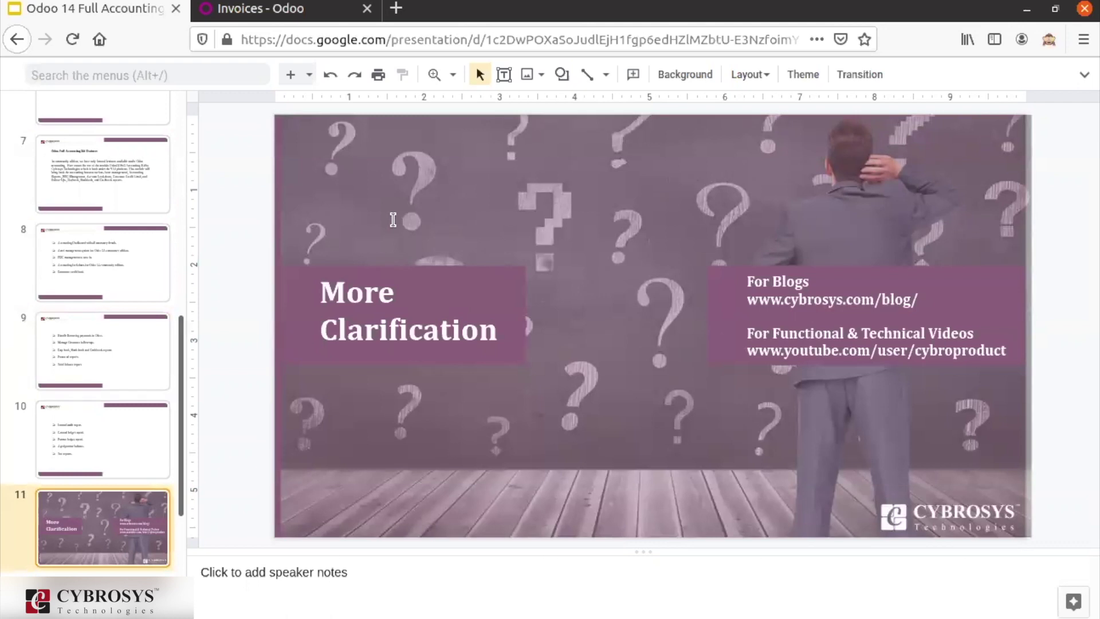